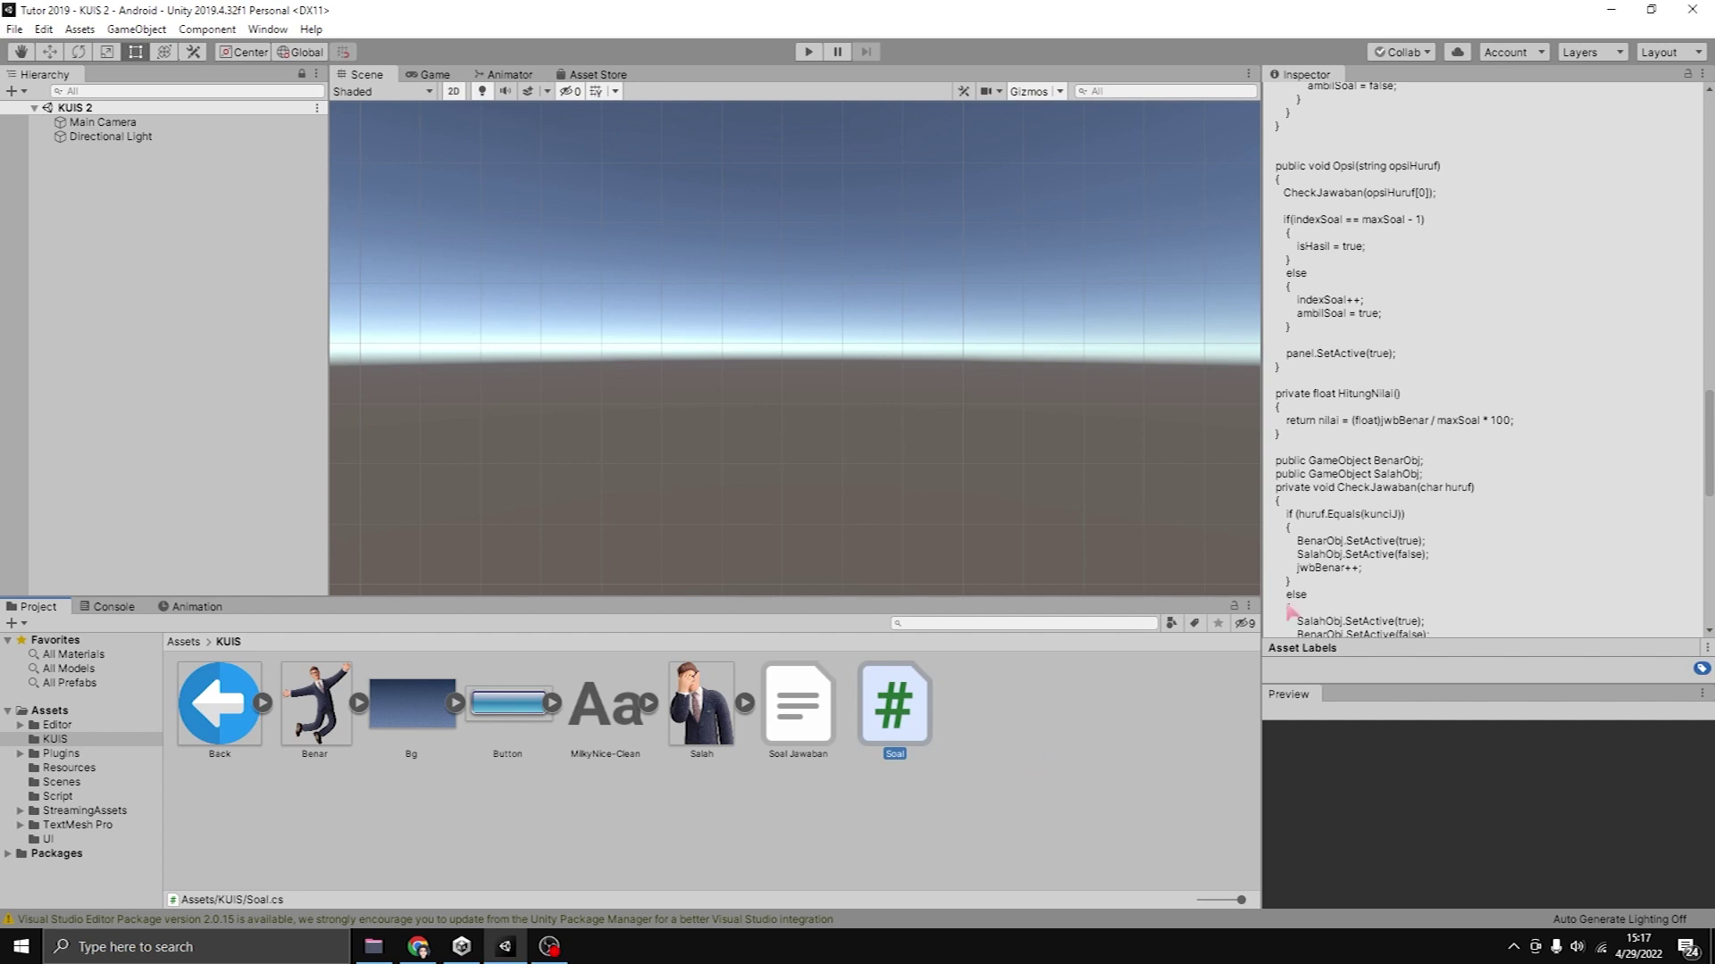
Display the contents of the Soal Jawaban text asset.
click(810, 727)
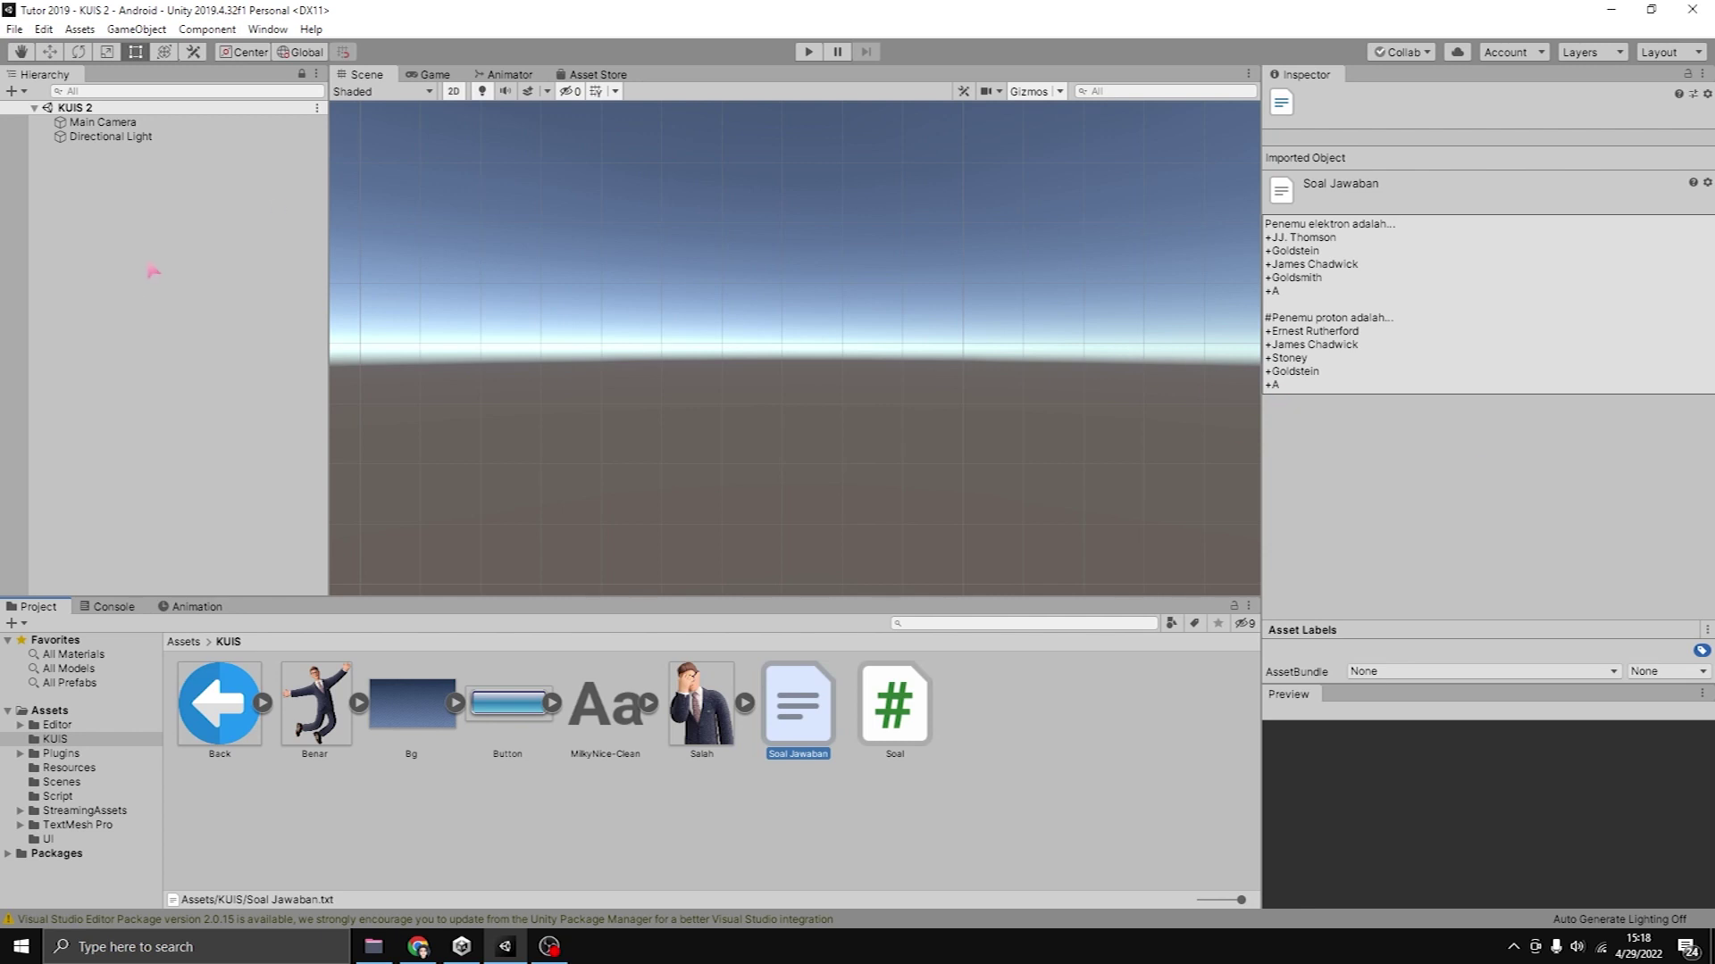
Add a UI panel to the scene and name it KUIS.
right_click(82, 213)
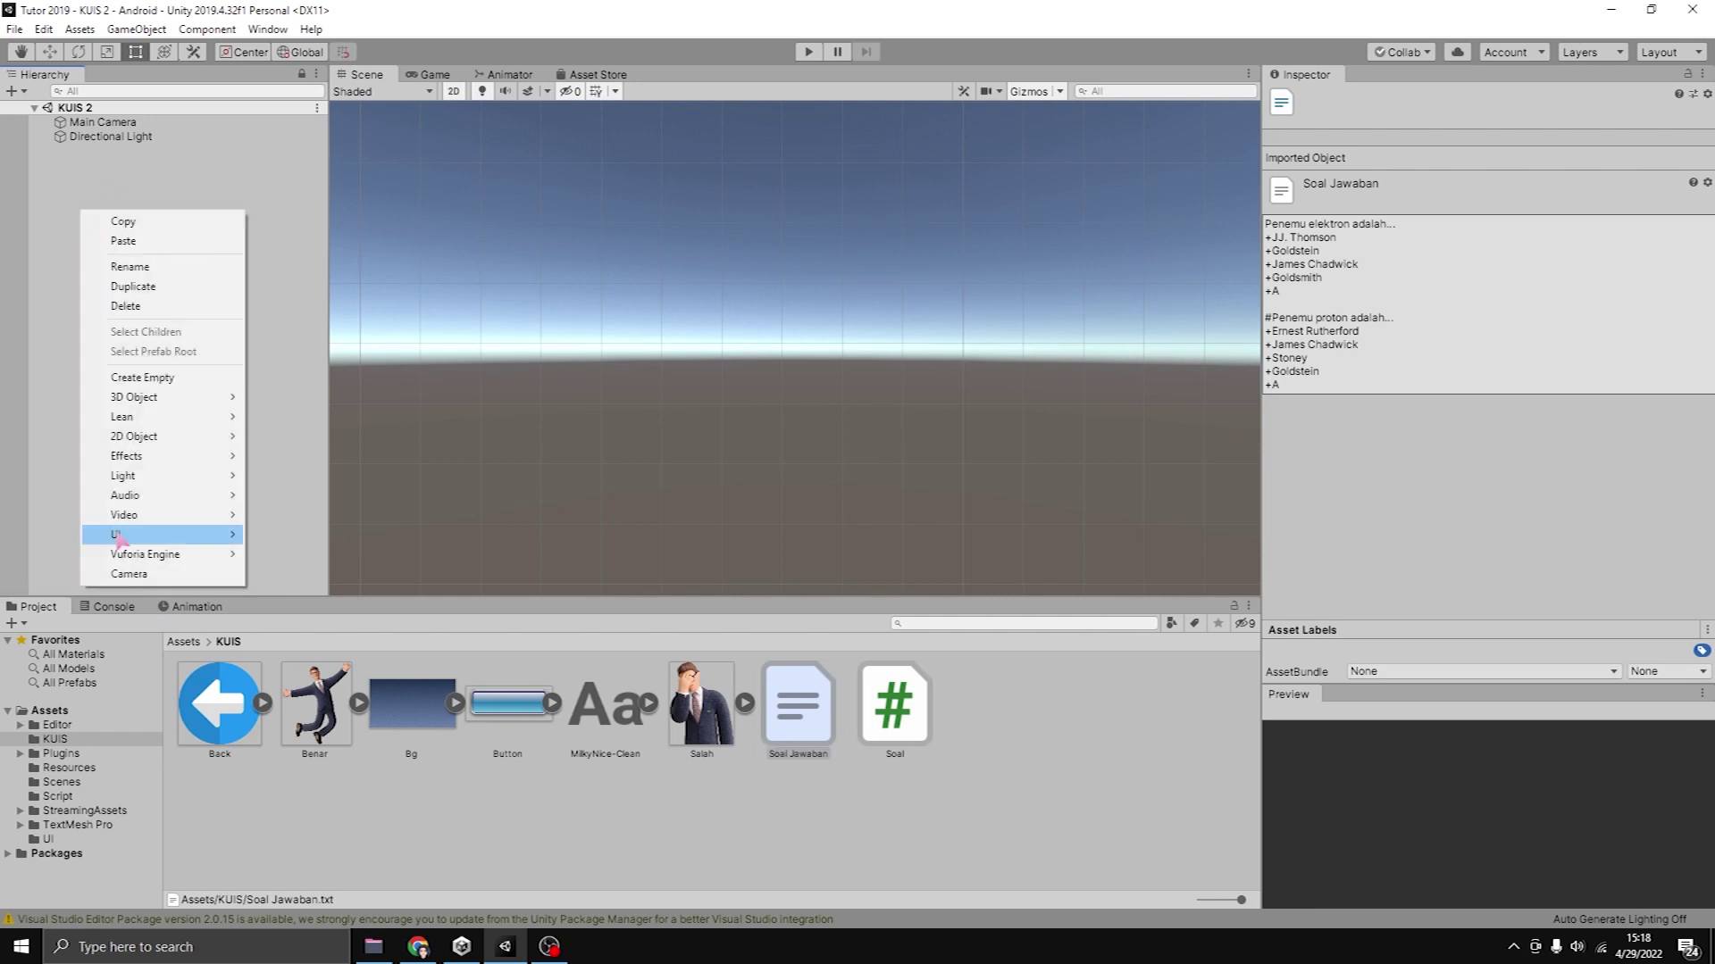
mouse_move(178, 534)
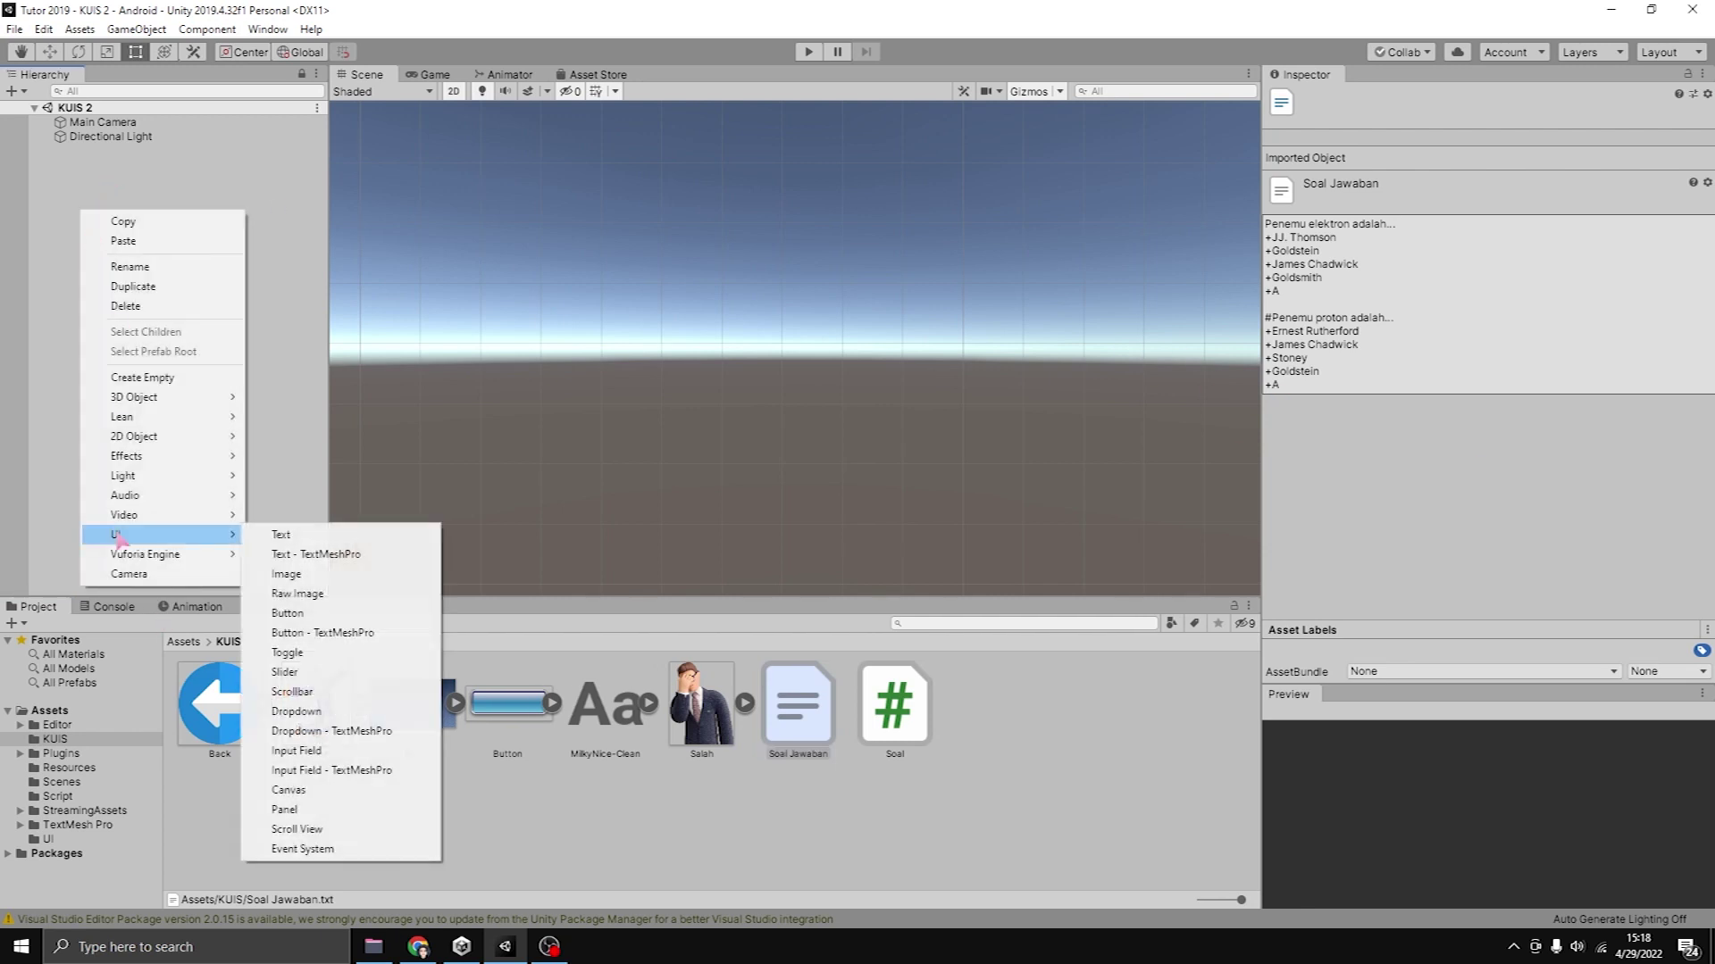
click(284, 809)
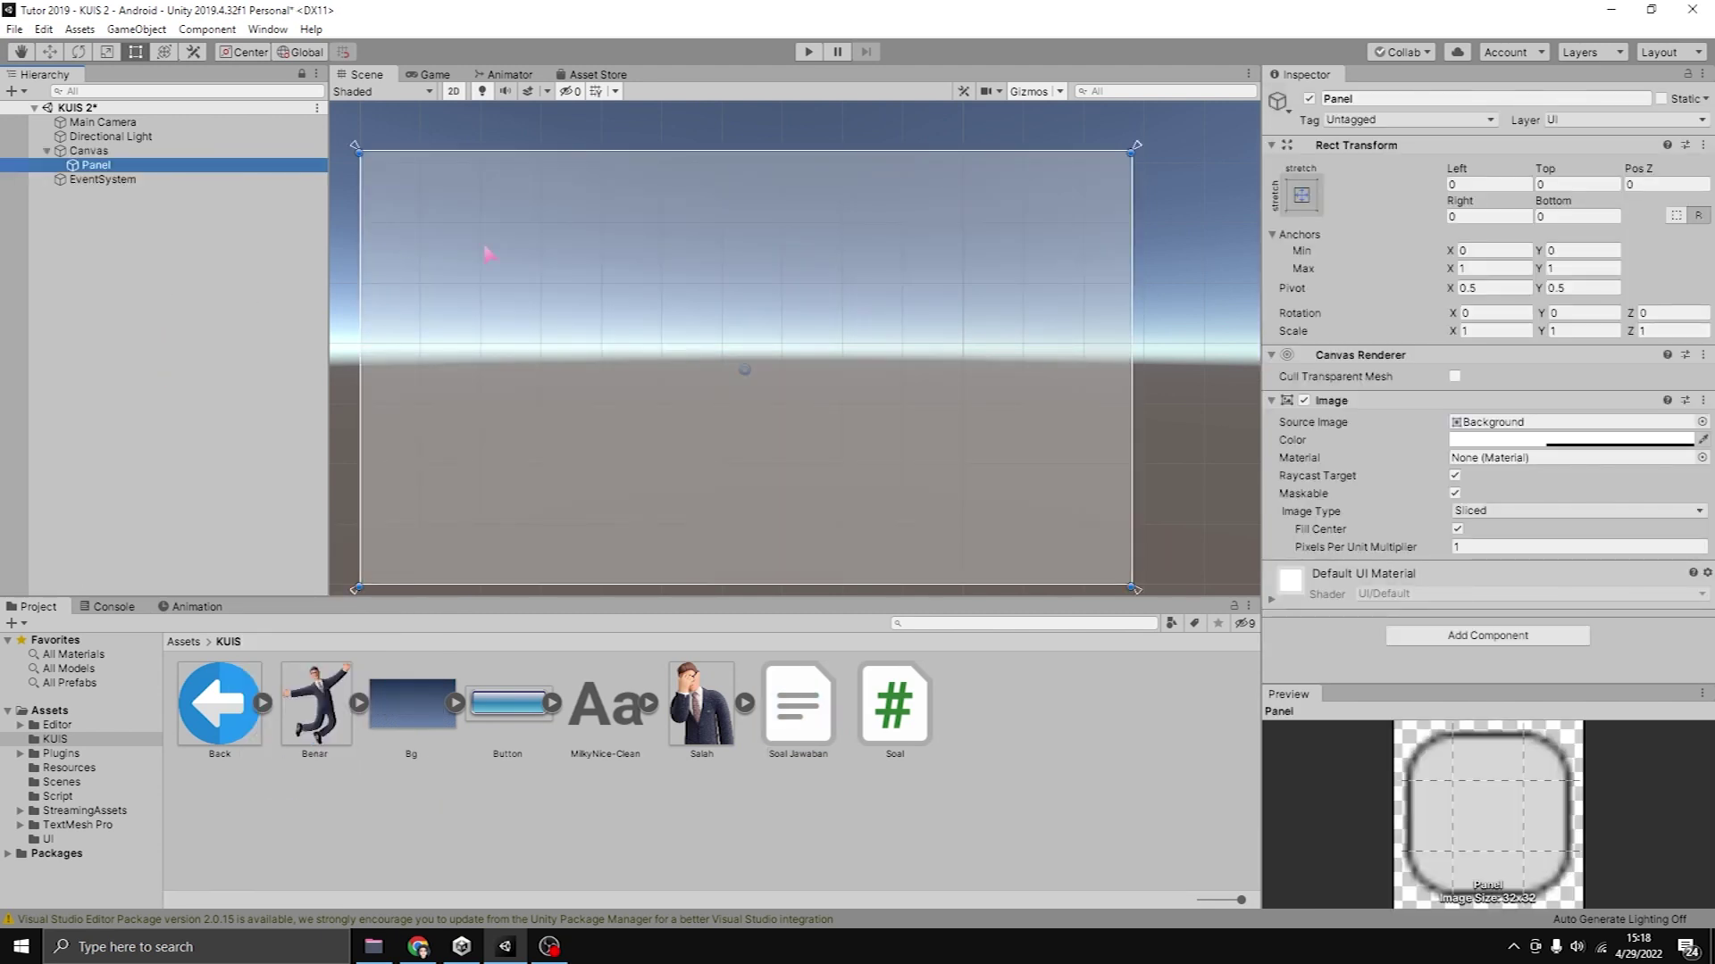
click(162, 167)
text(KUIS)
key(Return)
Make the KUIS panel's image colour fully transparent with an alpha of 0.
click(1472, 441)
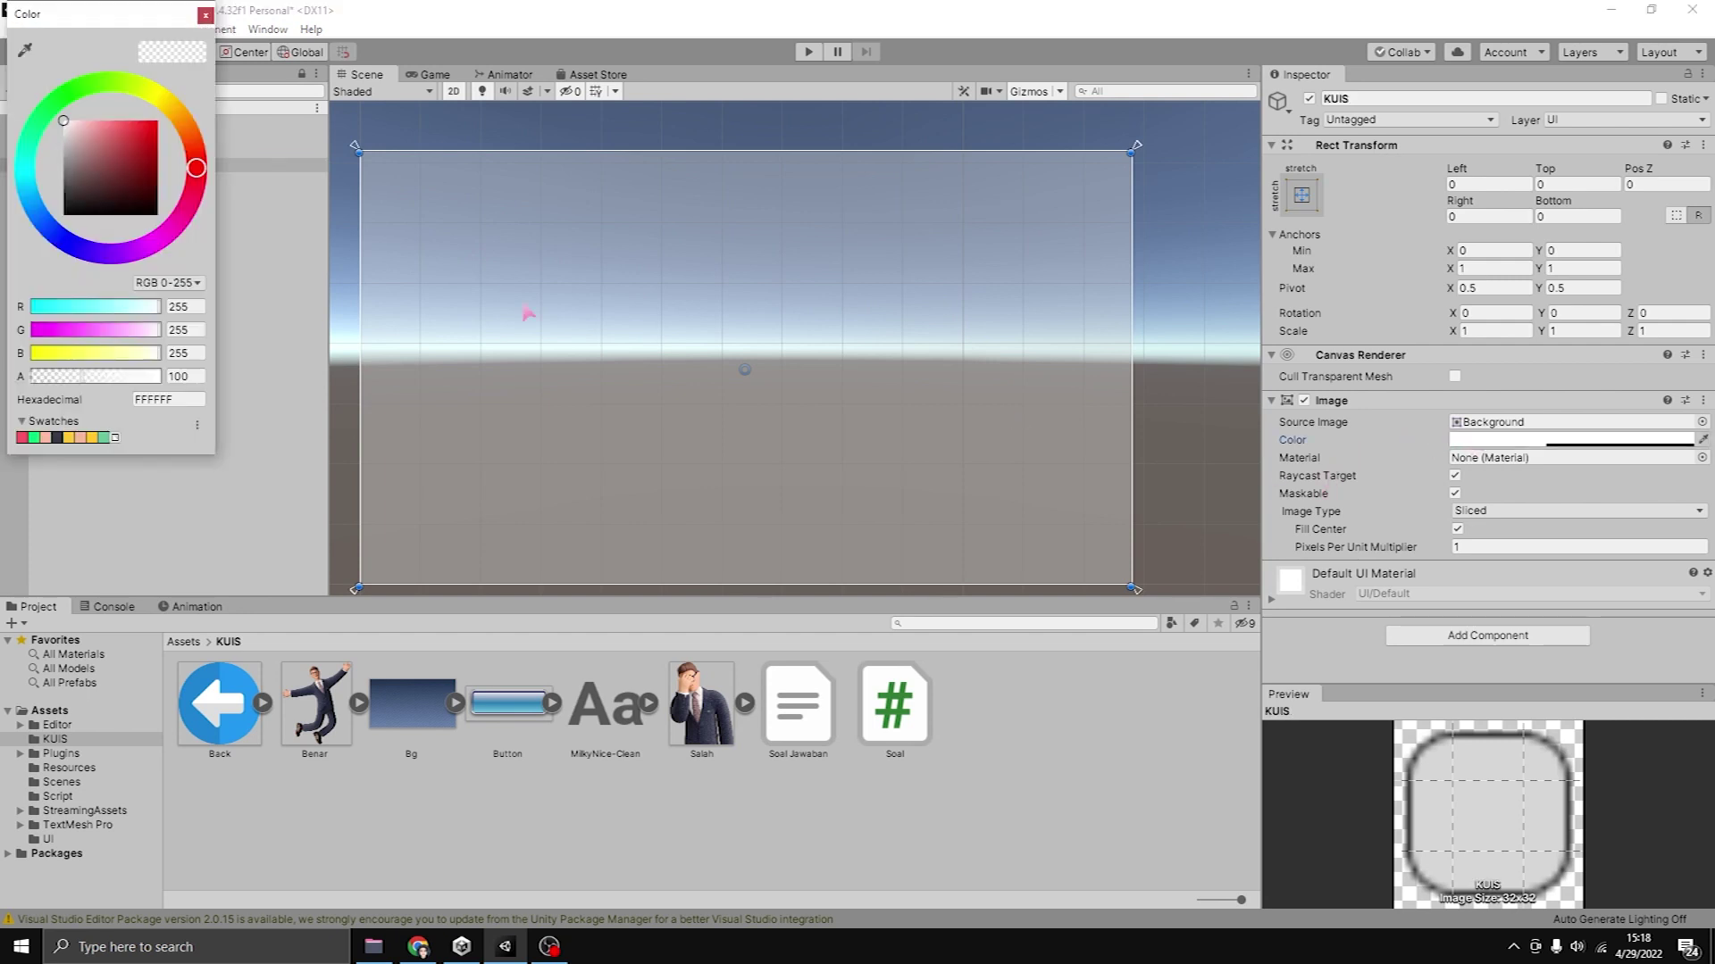
drag(78, 383, 4, 376)
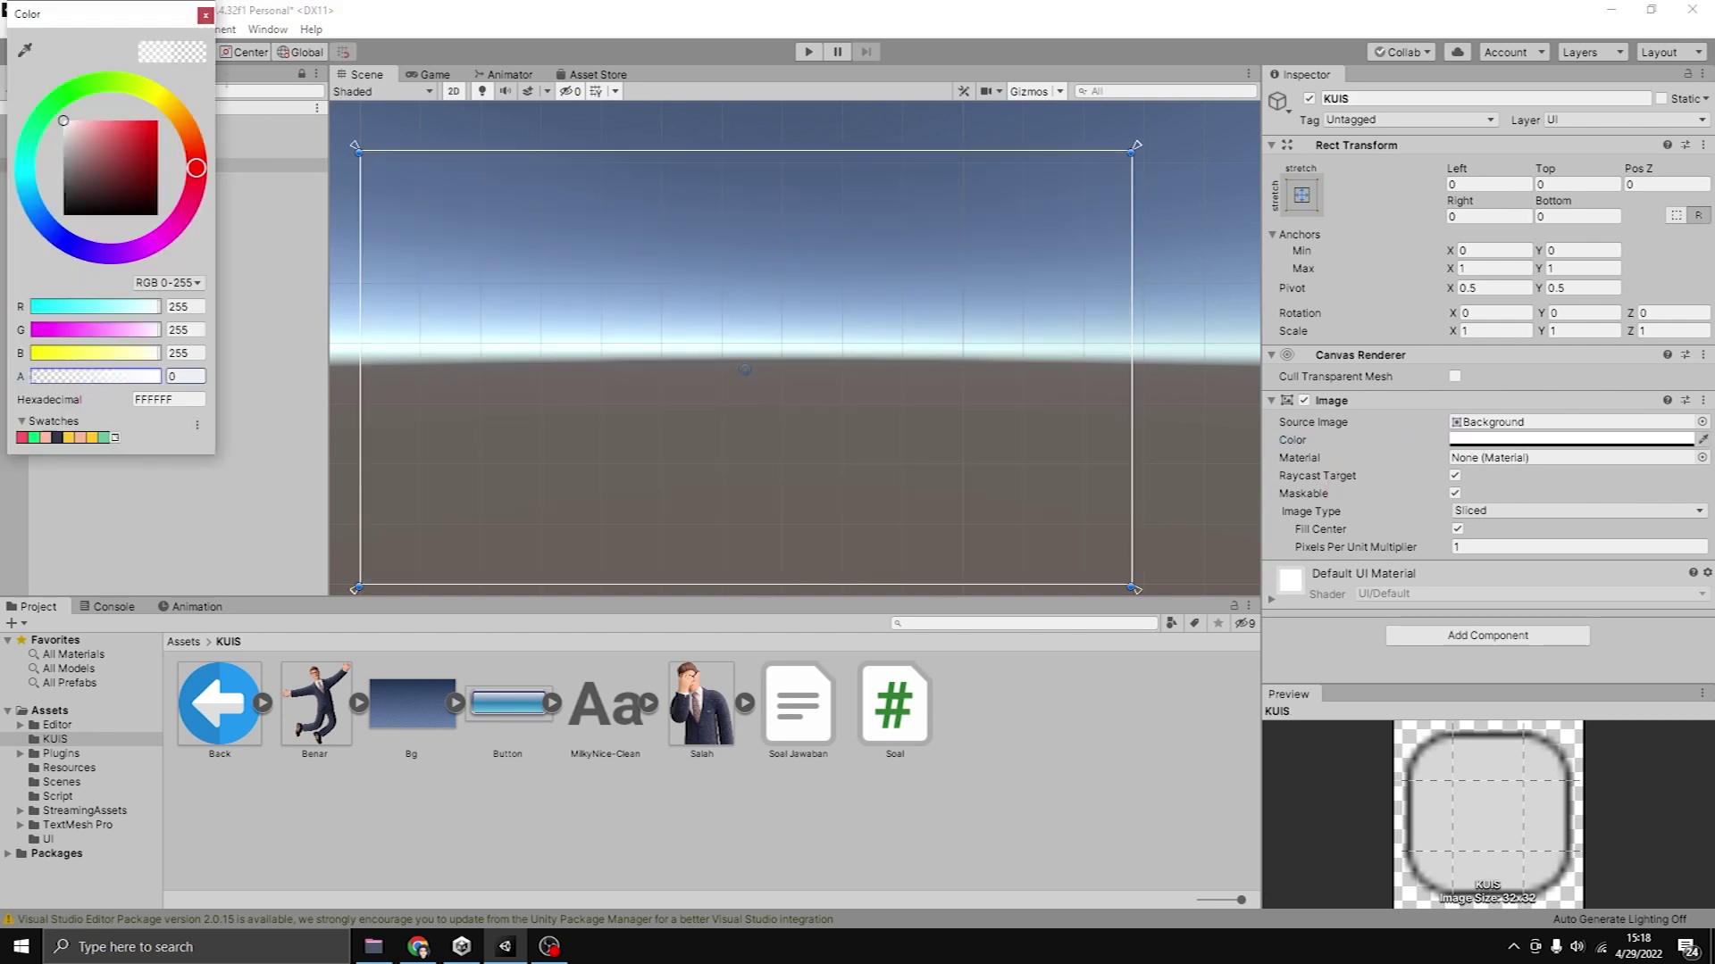
click(206, 15)
Add a child UI panel under KUIS and name it SOAL.
right_click(101, 165)
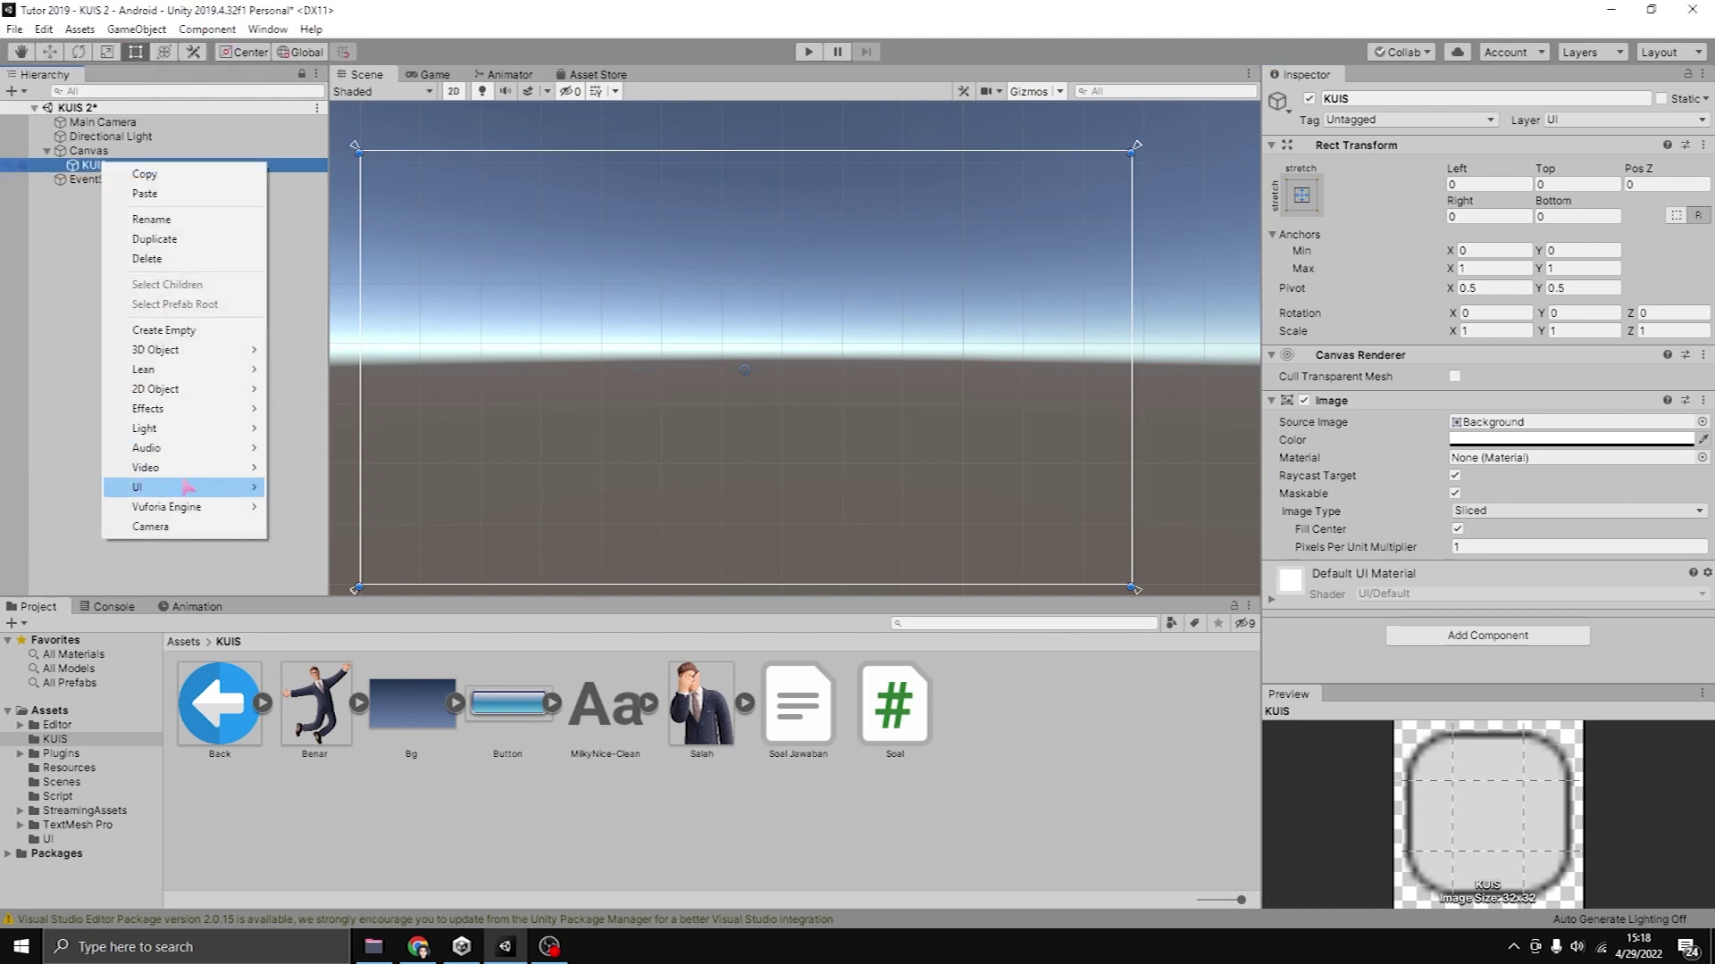
mouse_move(148, 487)
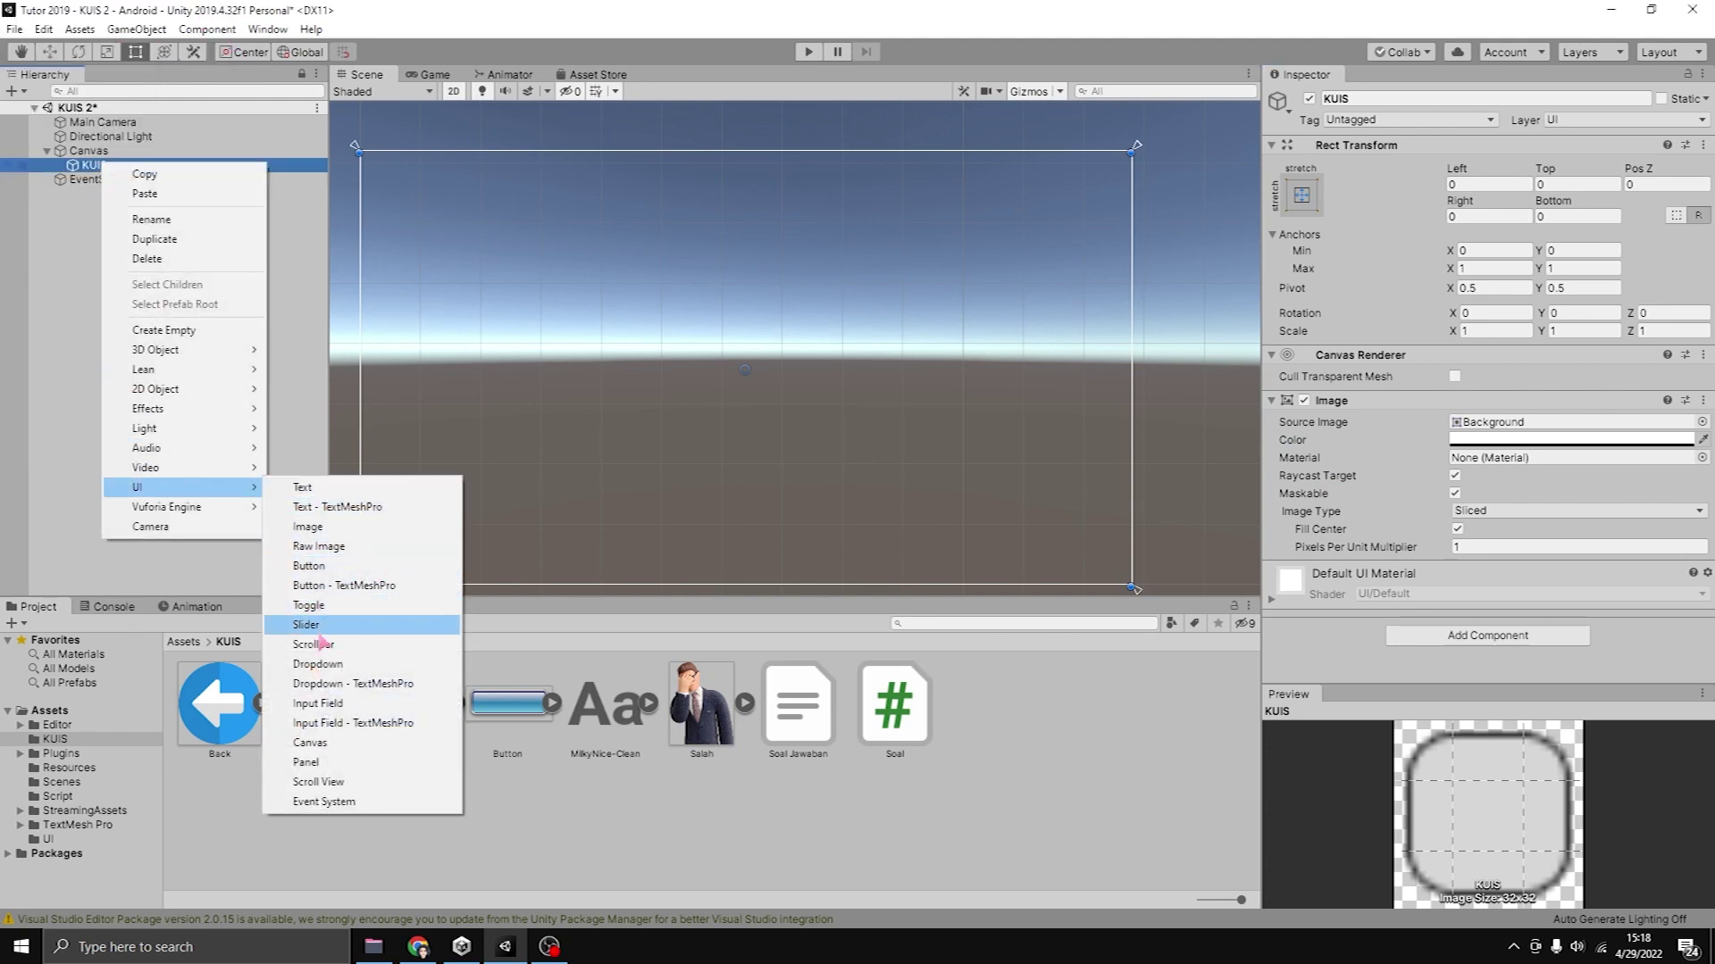
click(306, 762)
click(134, 180)
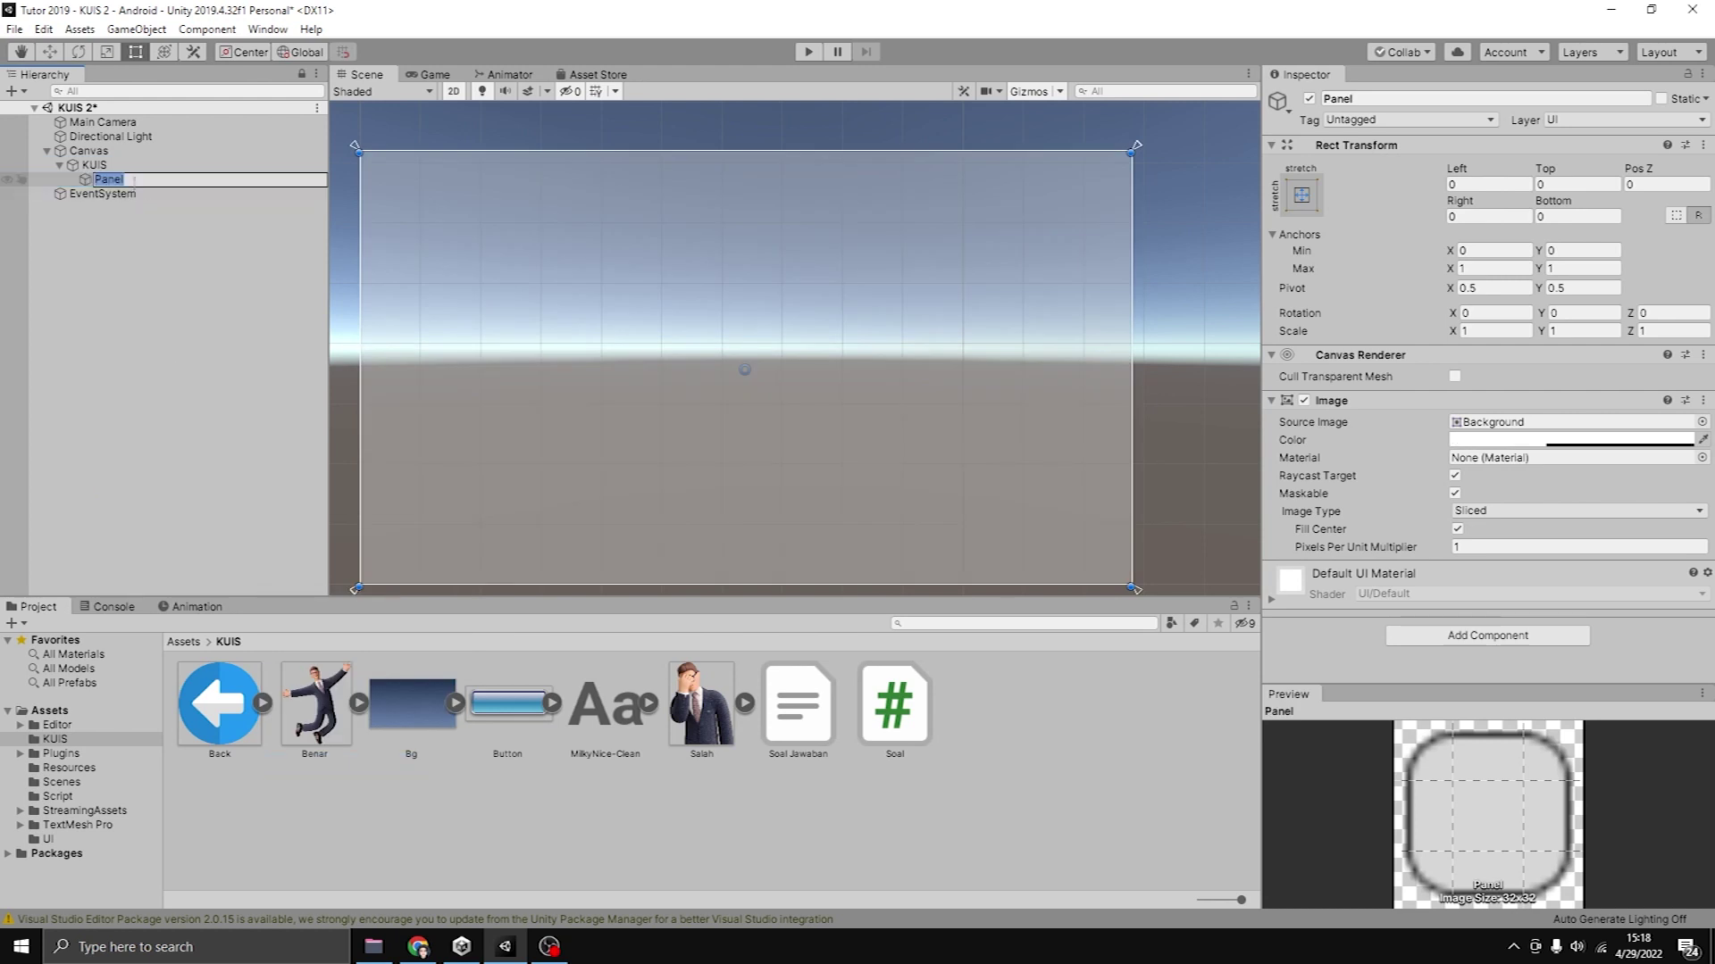
text(SOAL)
key(Return)
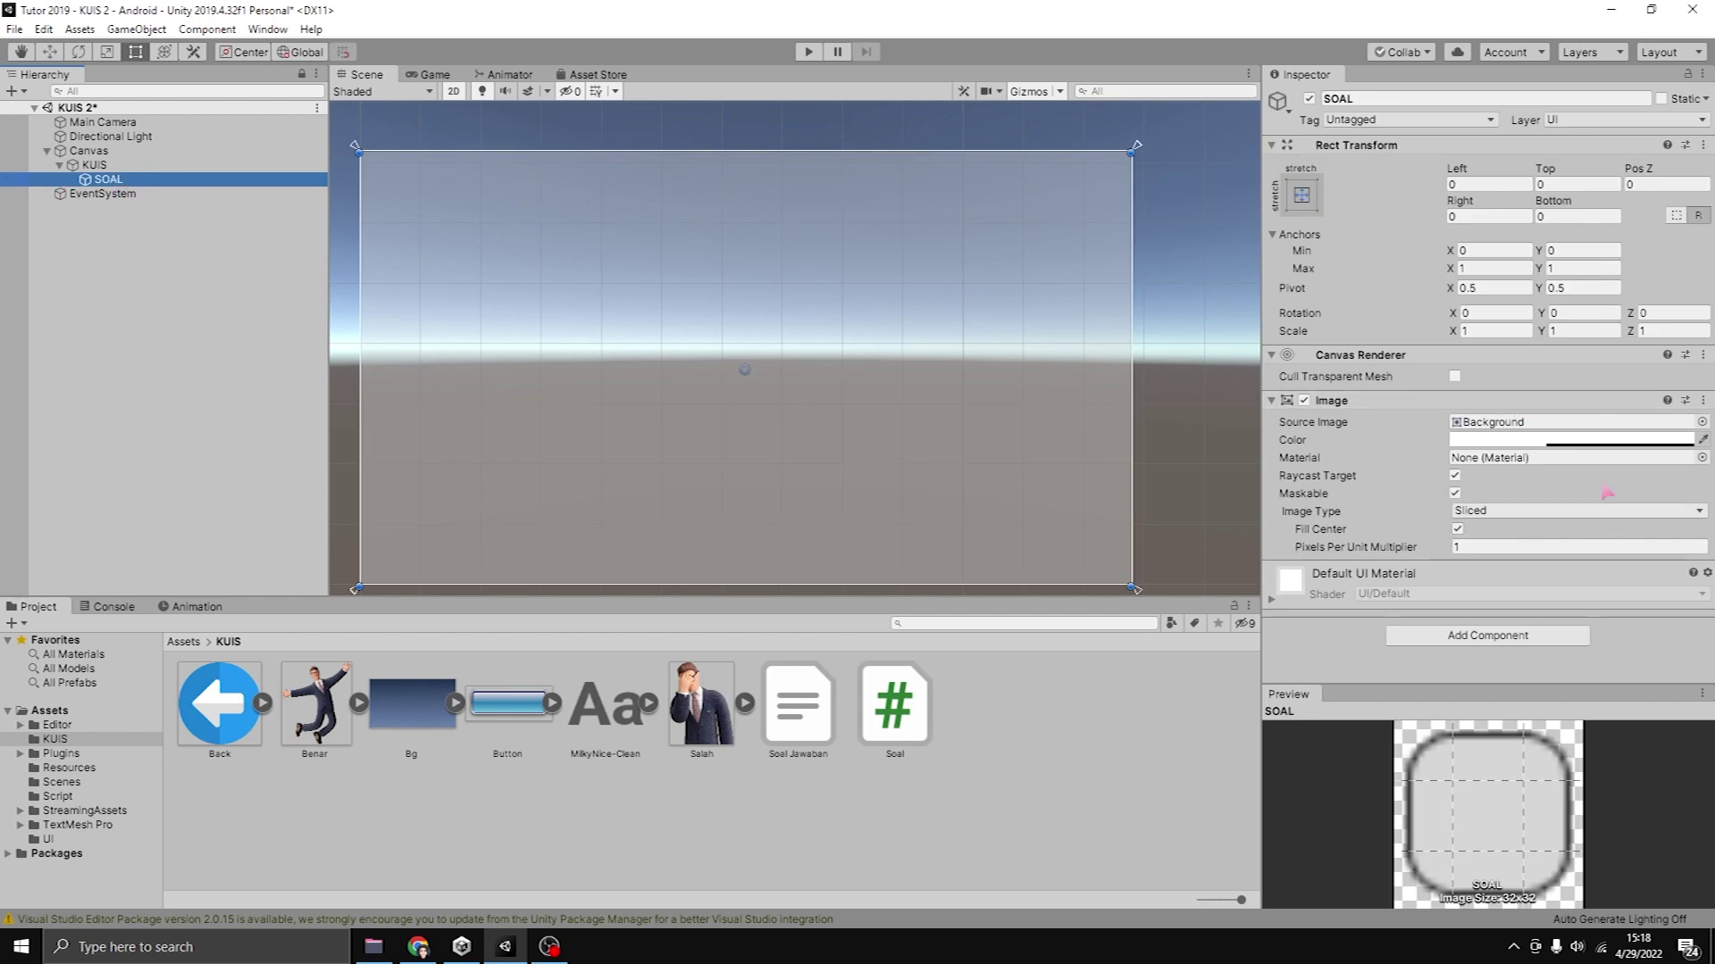
Set the alpha of the SOAL panel's image colour to 0.
click(1572, 440)
drag(88, 383, 4, 376)
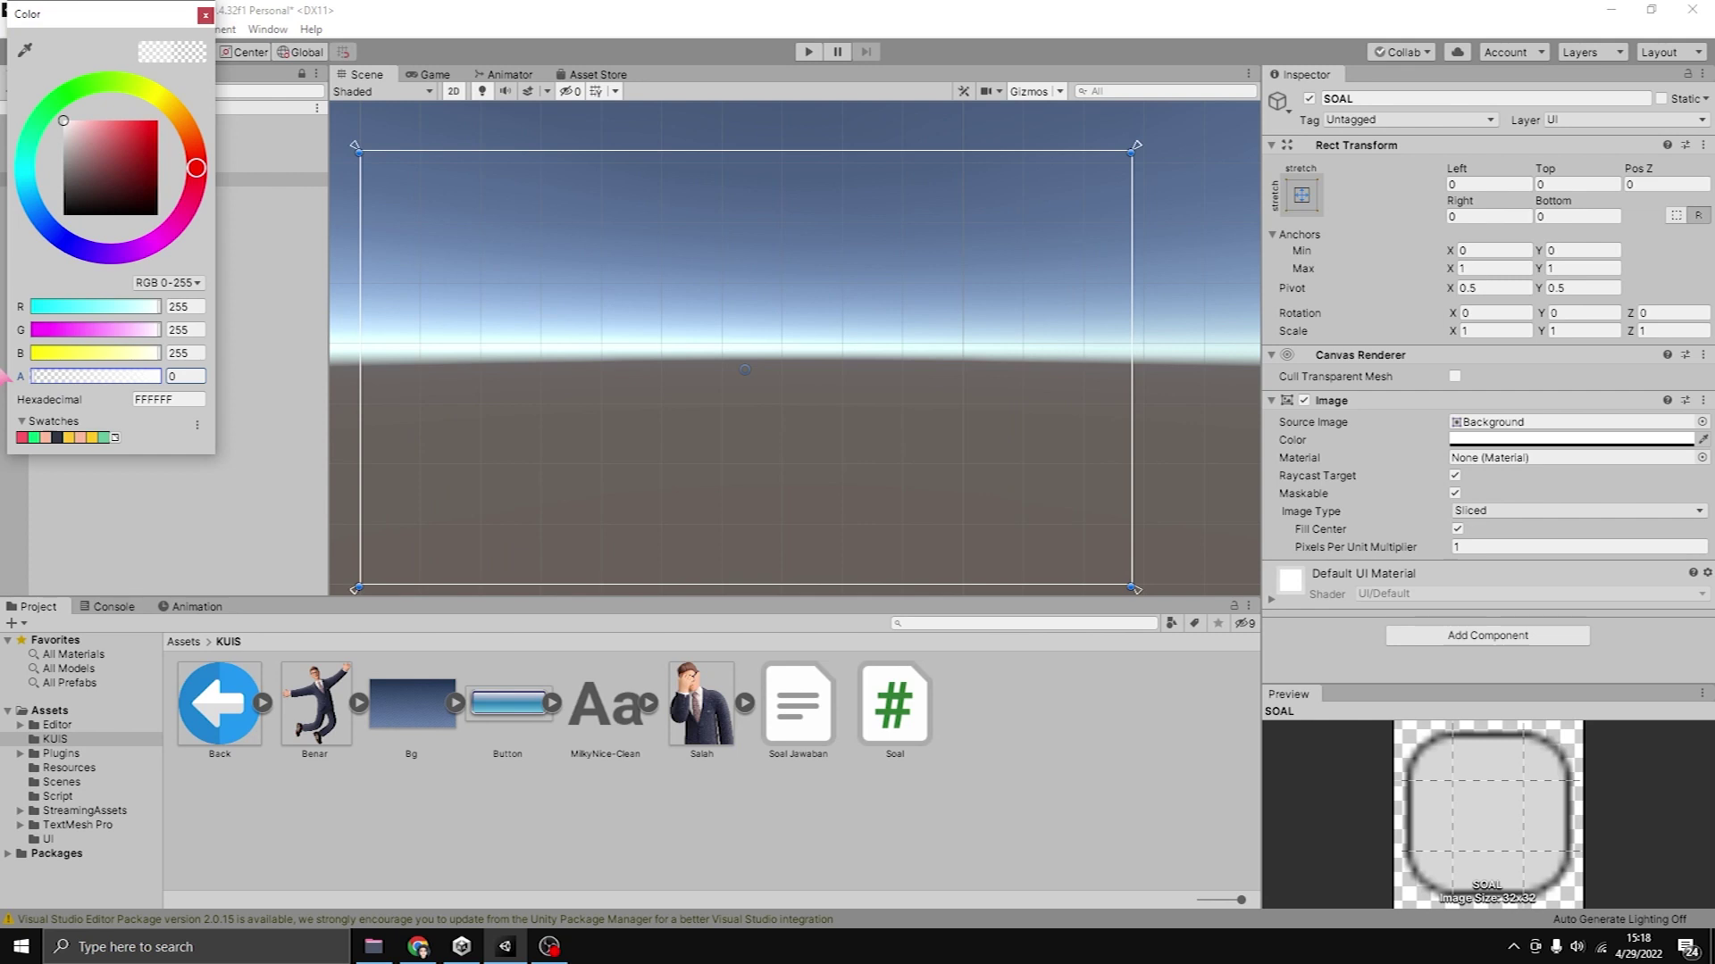
click(205, 15)
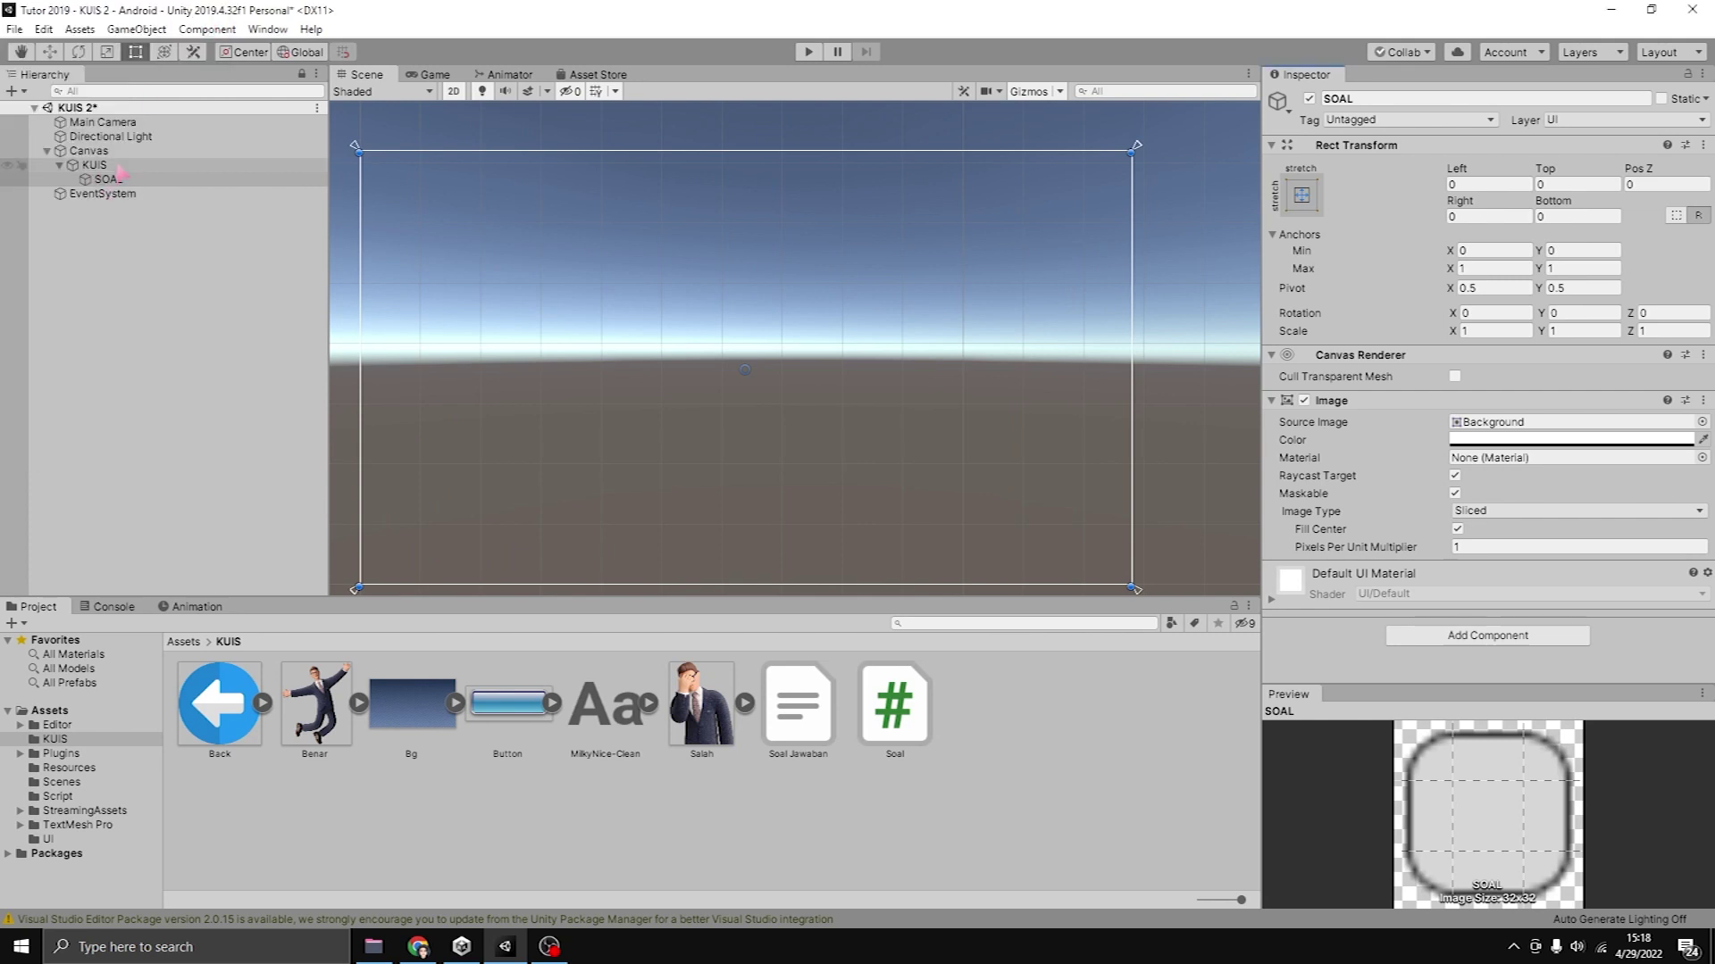
Assign the Bg sprite as the KUIS panel's source image and make its colour fully opaque.
click(99, 167)
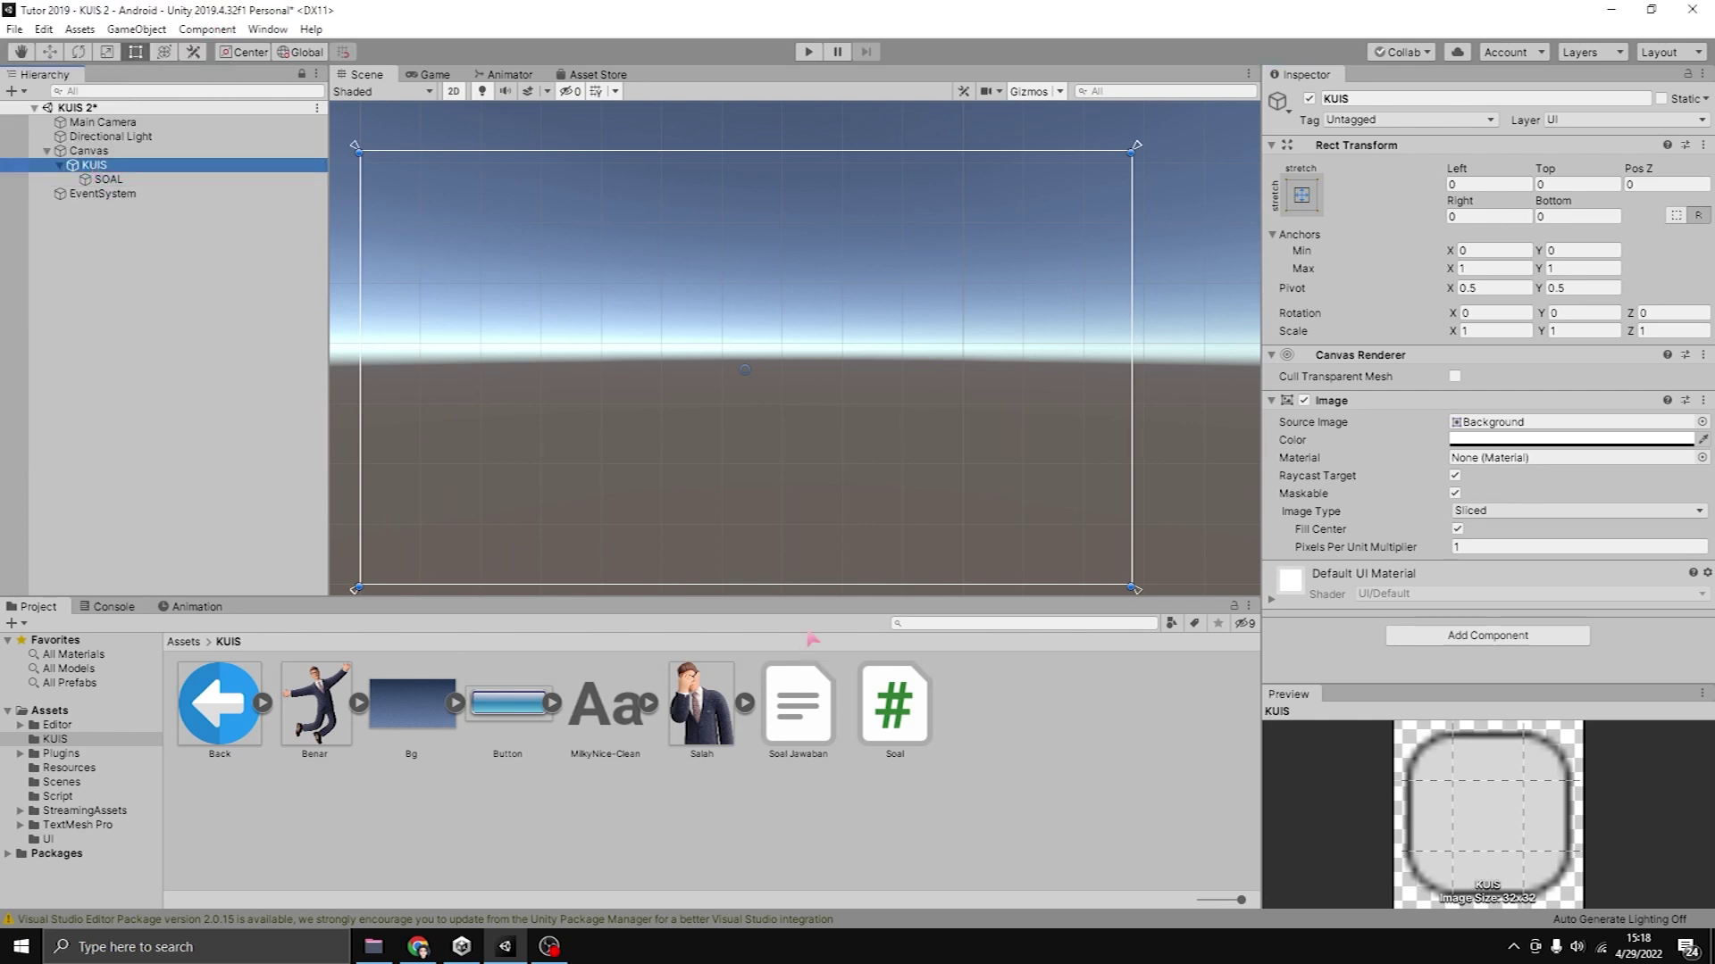
drag(410, 705, 1460, 417)
click(1571, 440)
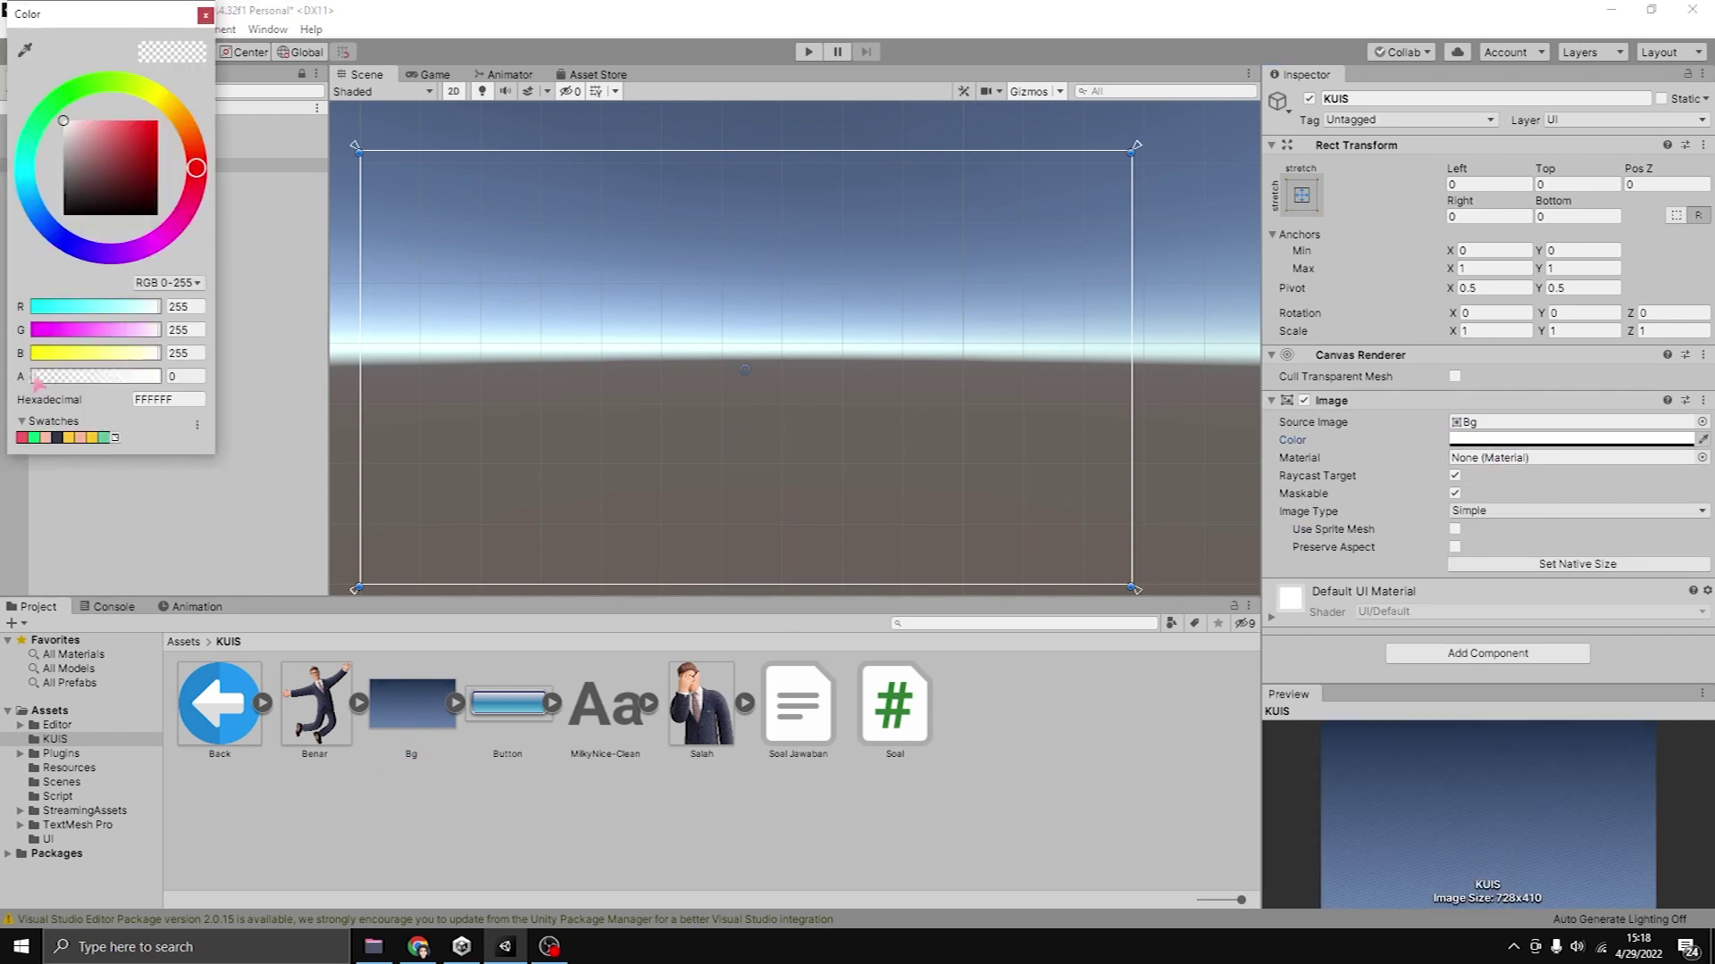
click(206, 14)
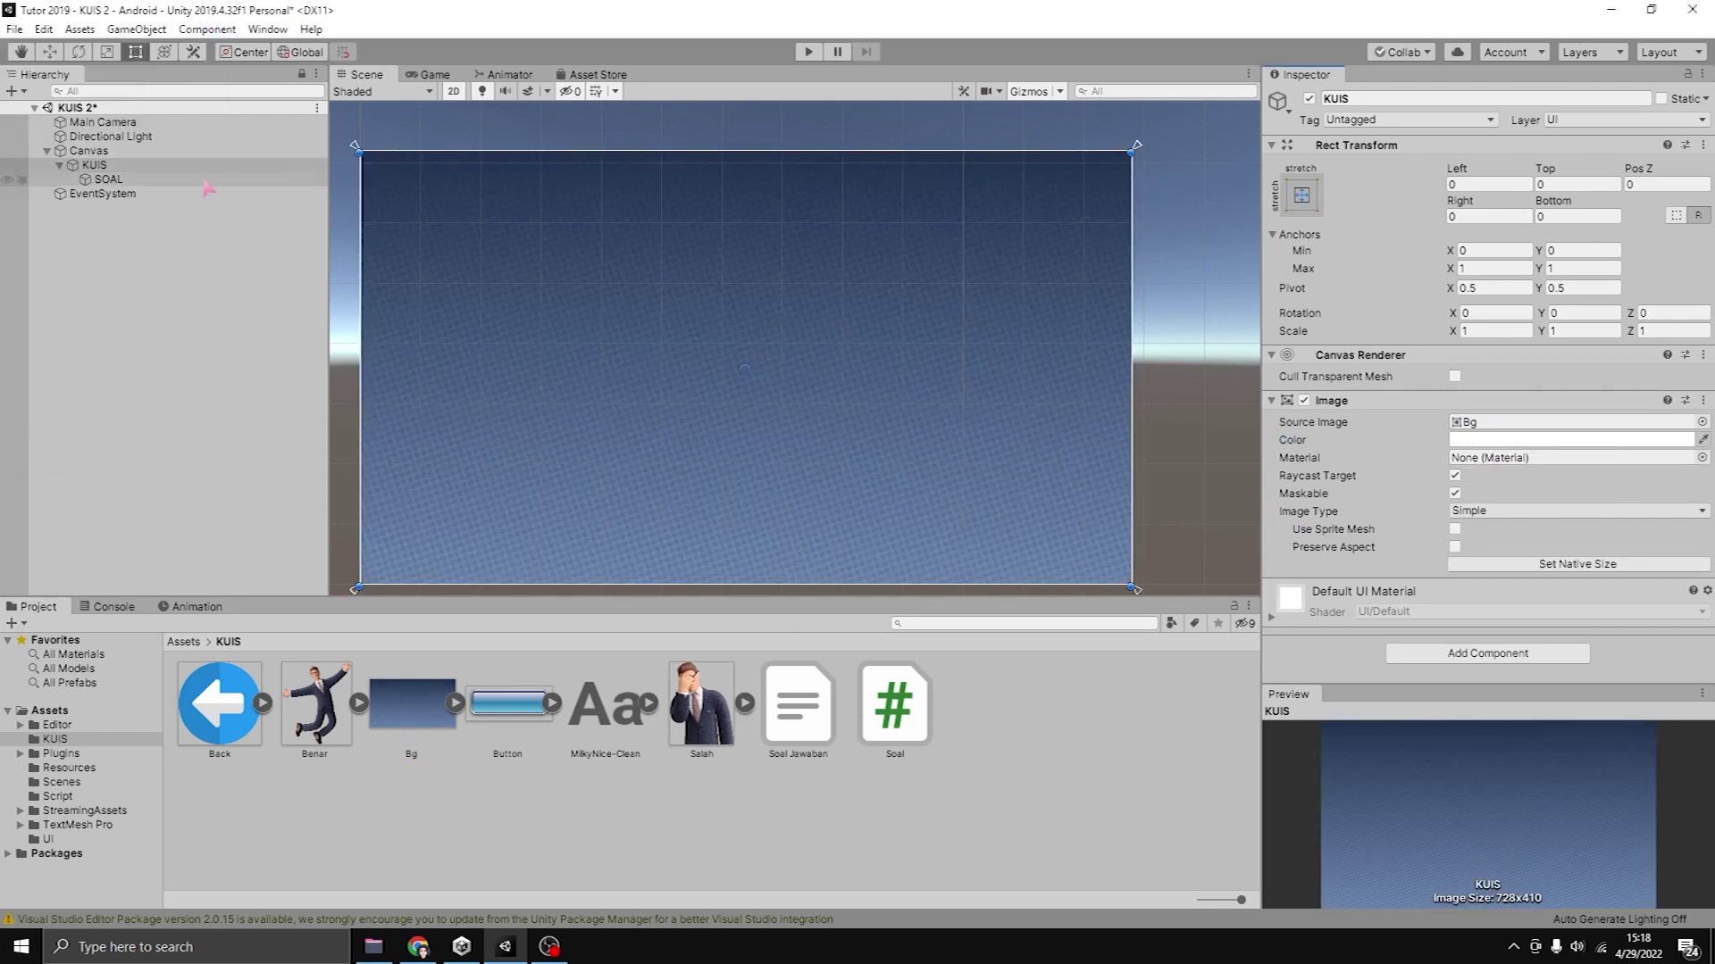
Add a UI Text object under the SOAL panel and name it SoalText.
click(108, 179)
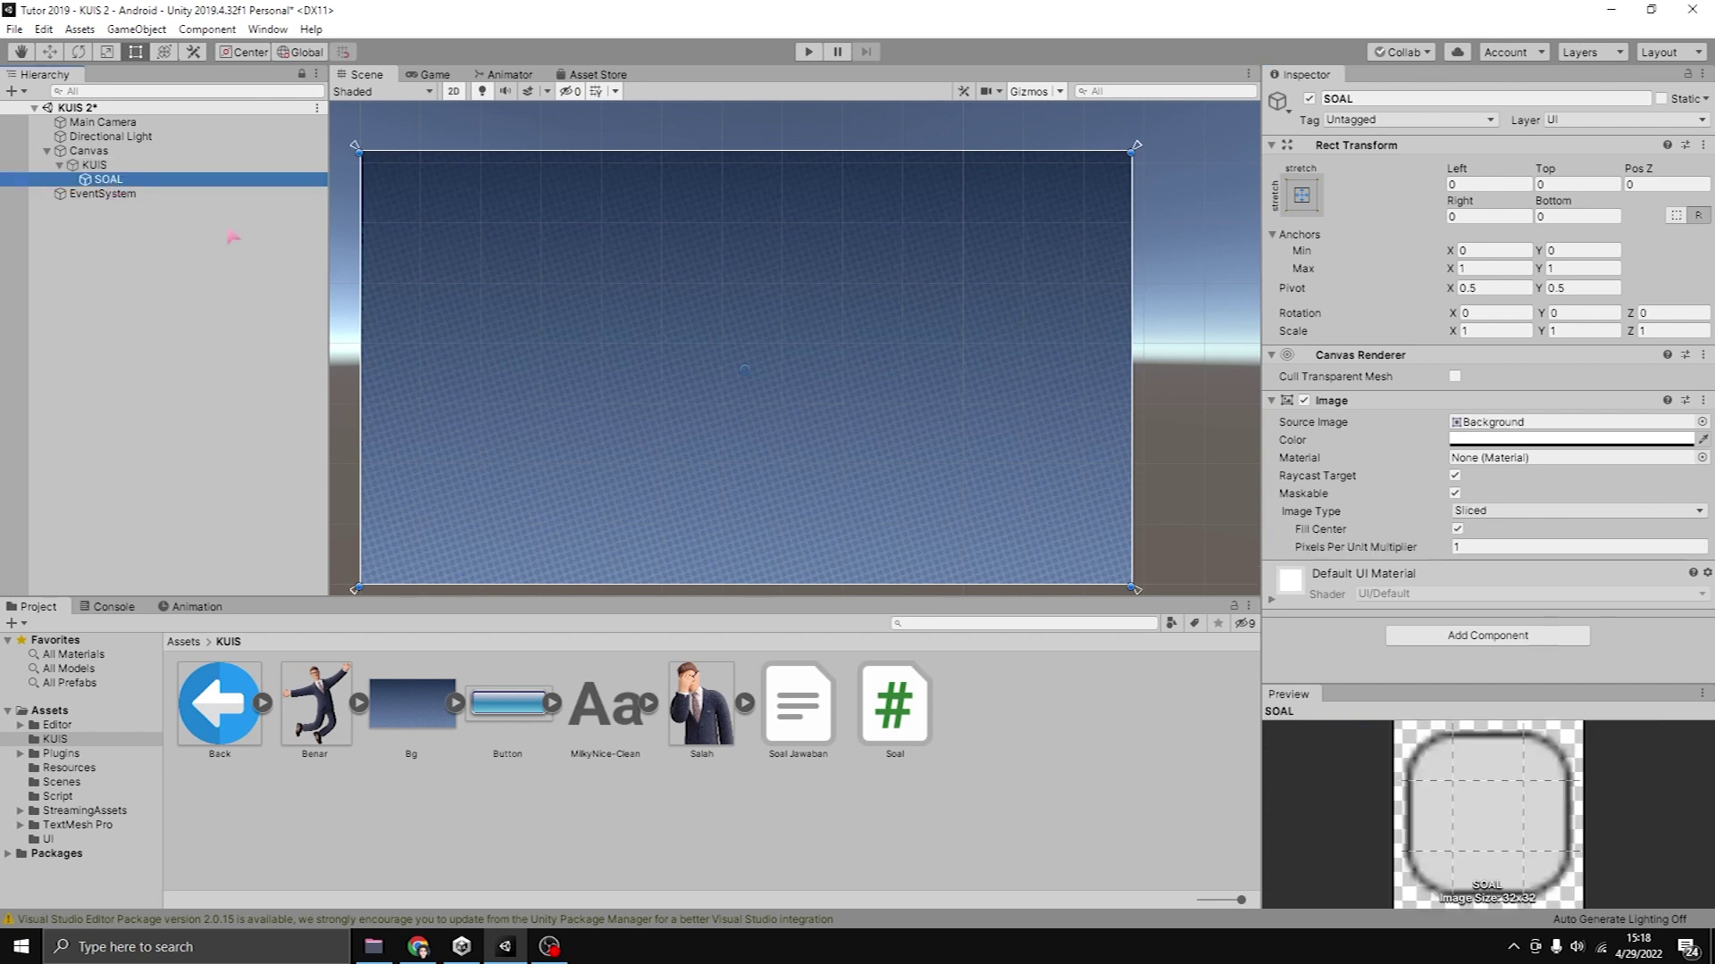
right_click(106, 181)
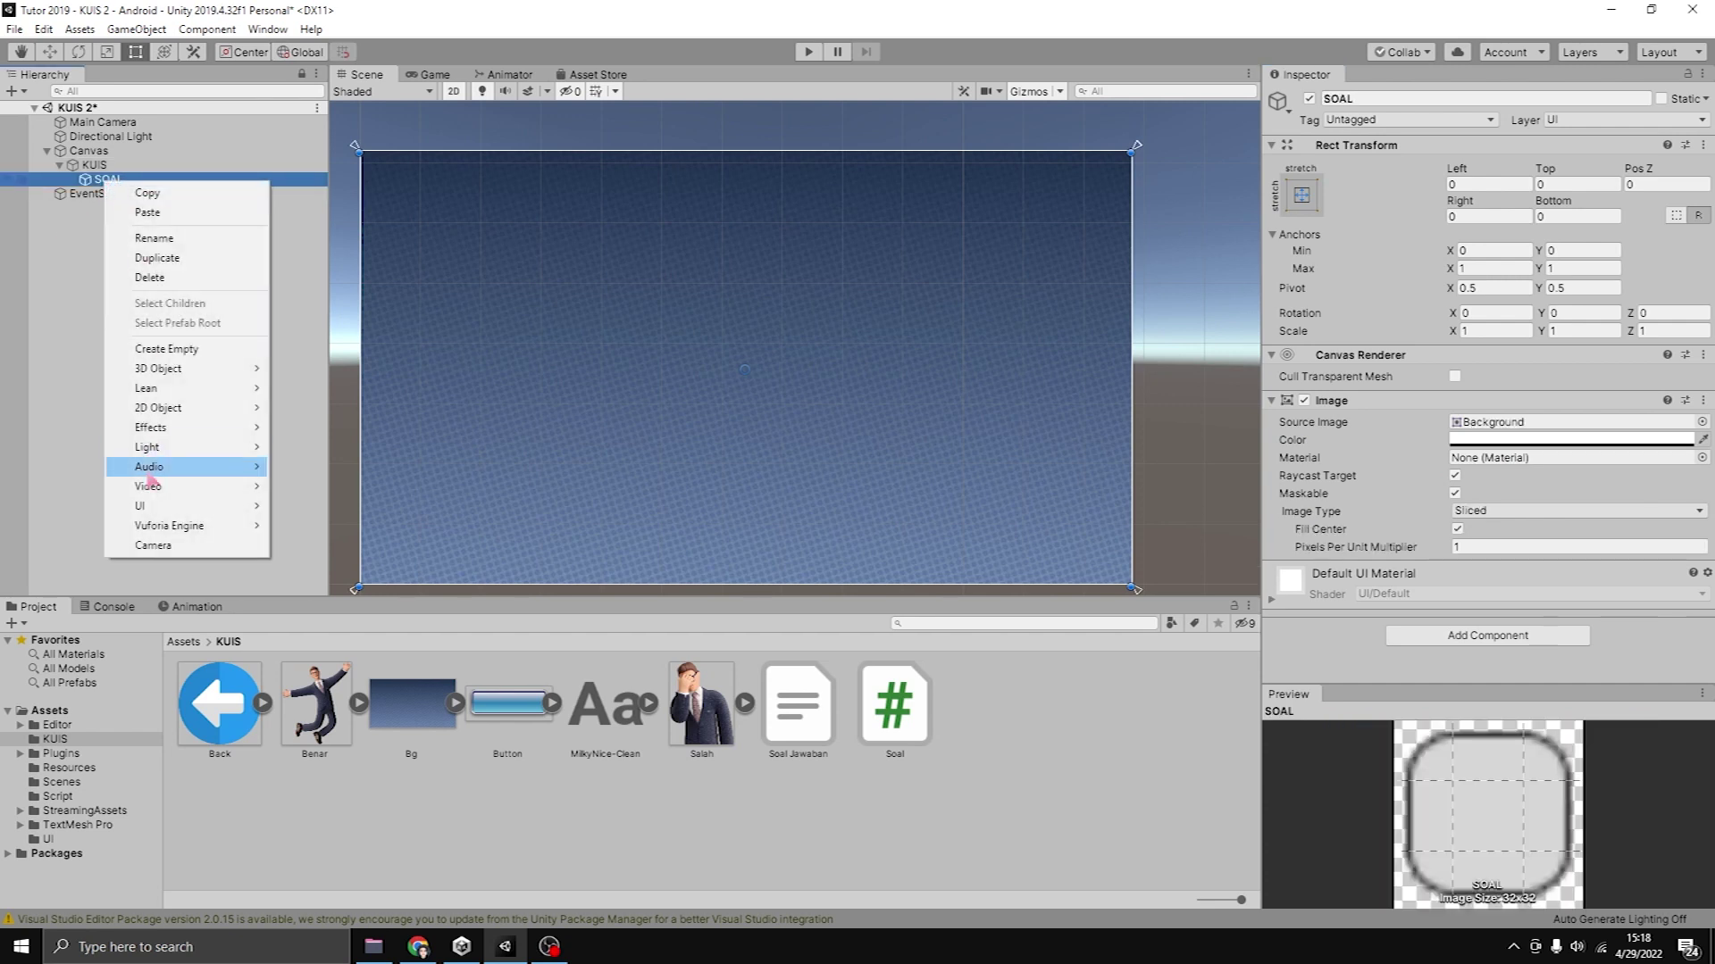
mouse_move(205, 505)
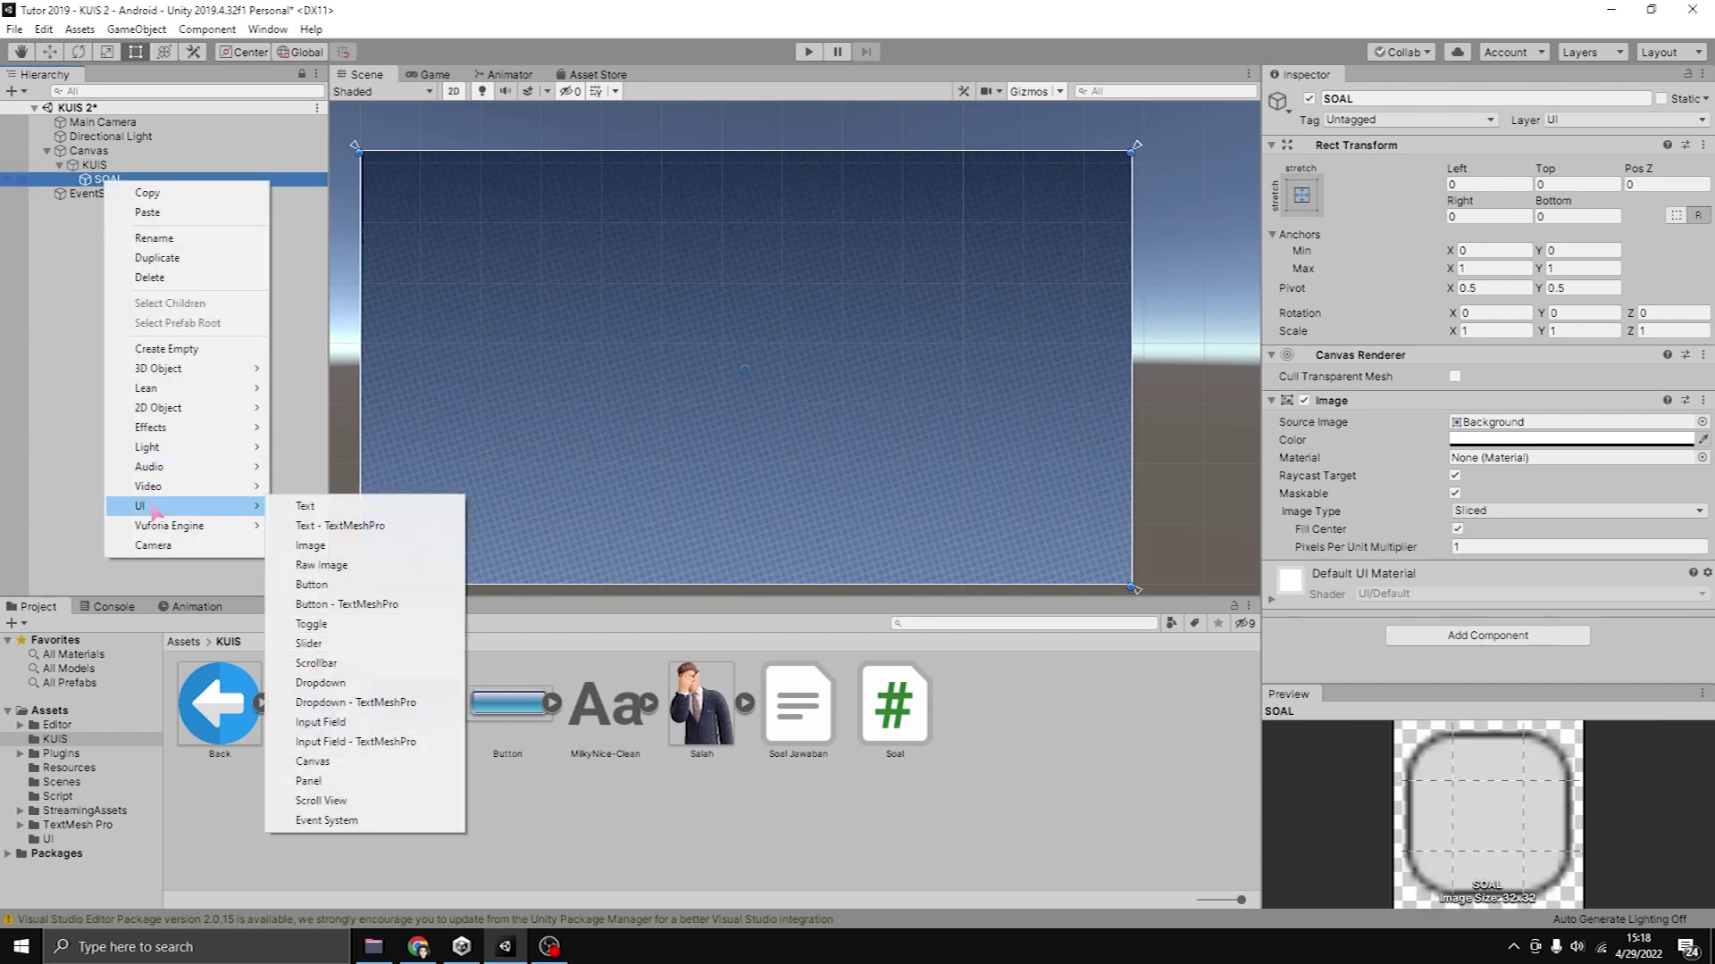
click(304, 506)
text(SoalTex)
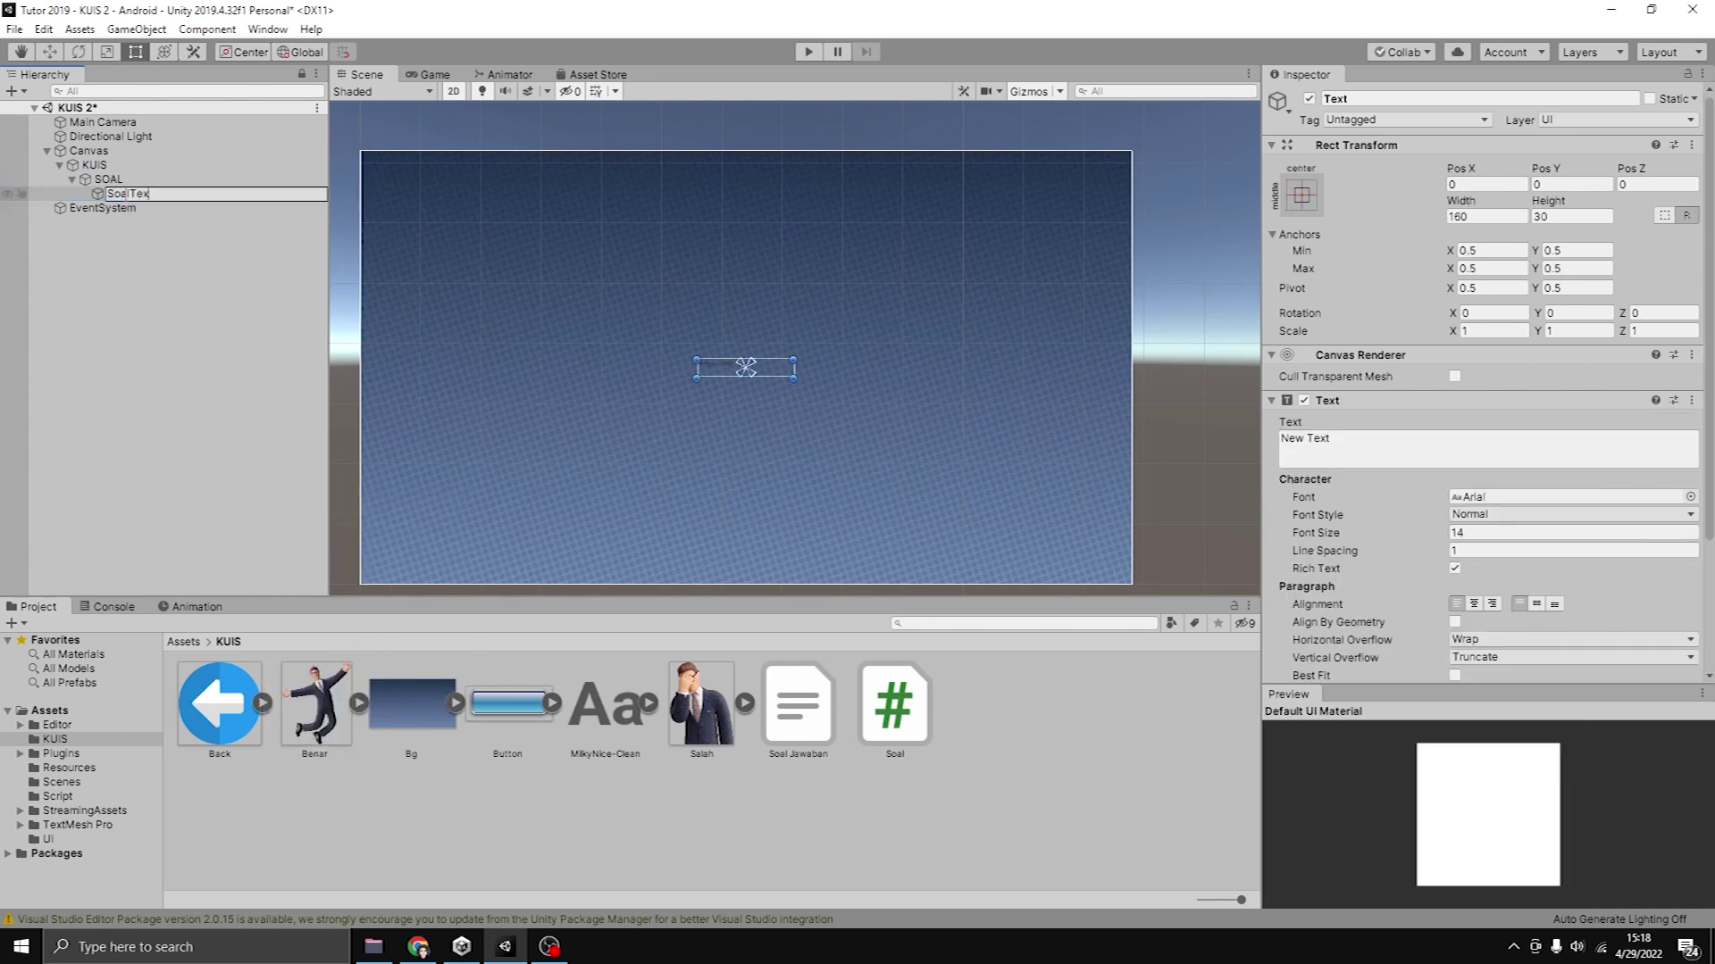
key(Return)
key(F2)
key(Right)
text(TY)
text(t)
key(Return)
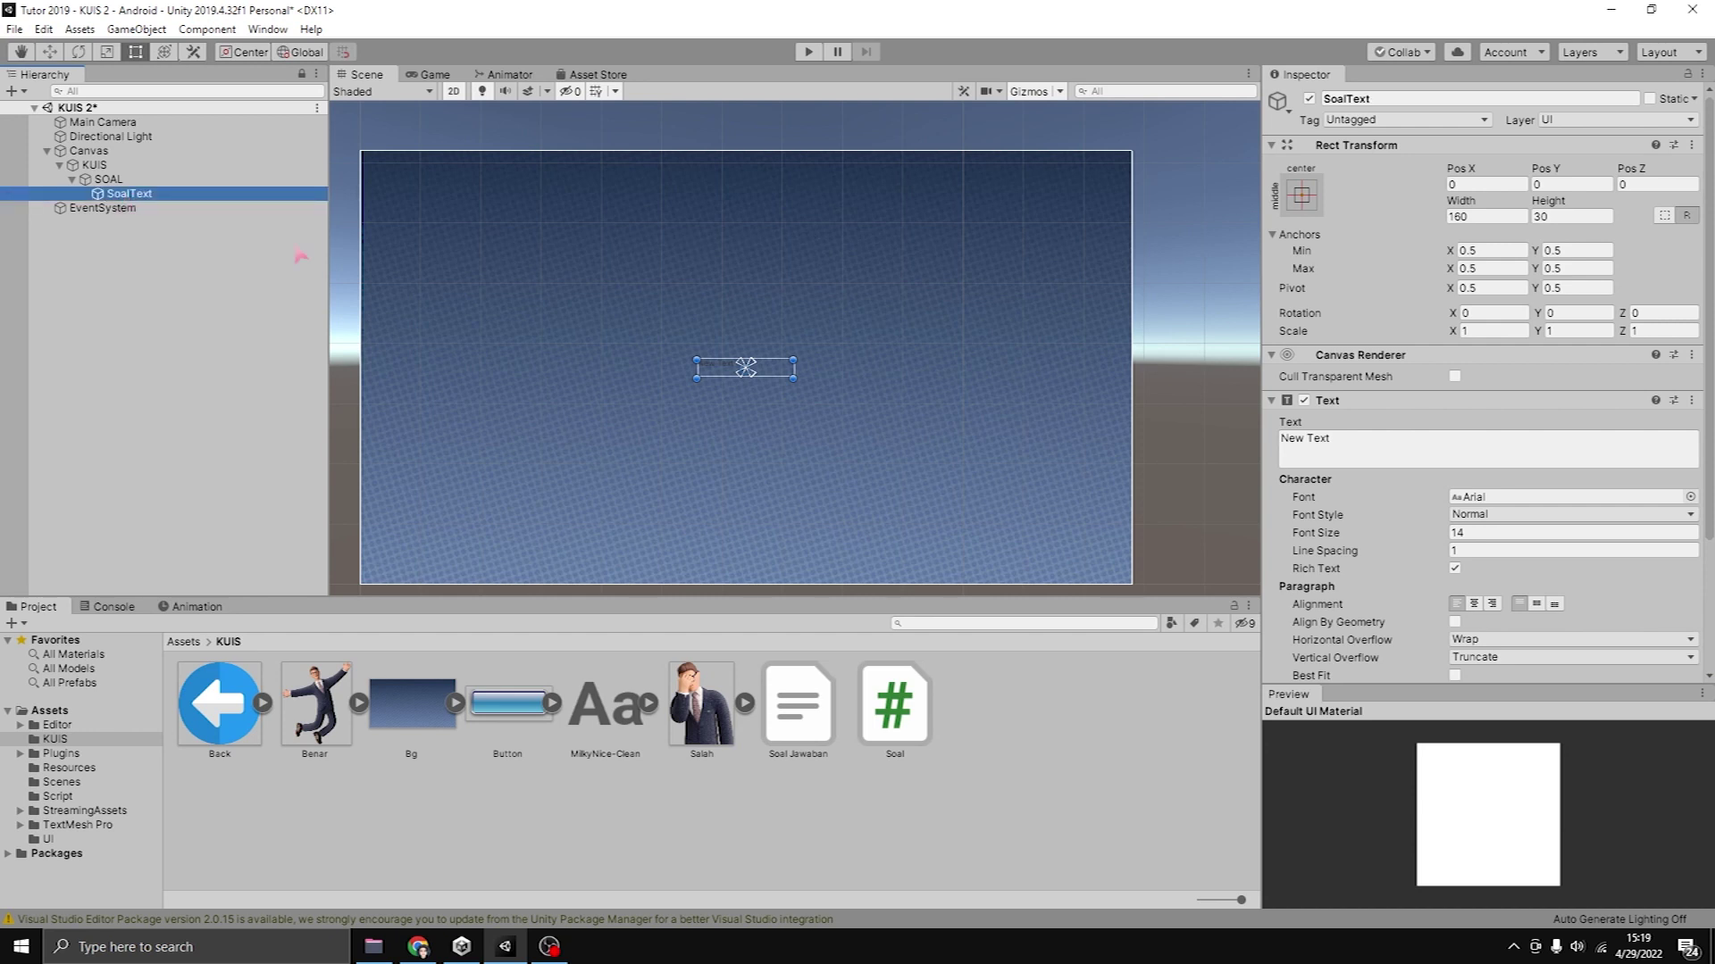
Enlarge the SoalText box around its centre to about 645 by 128 and set its font to MilkyNice-Clean.
alt+drag(798, 384, 945, 413)
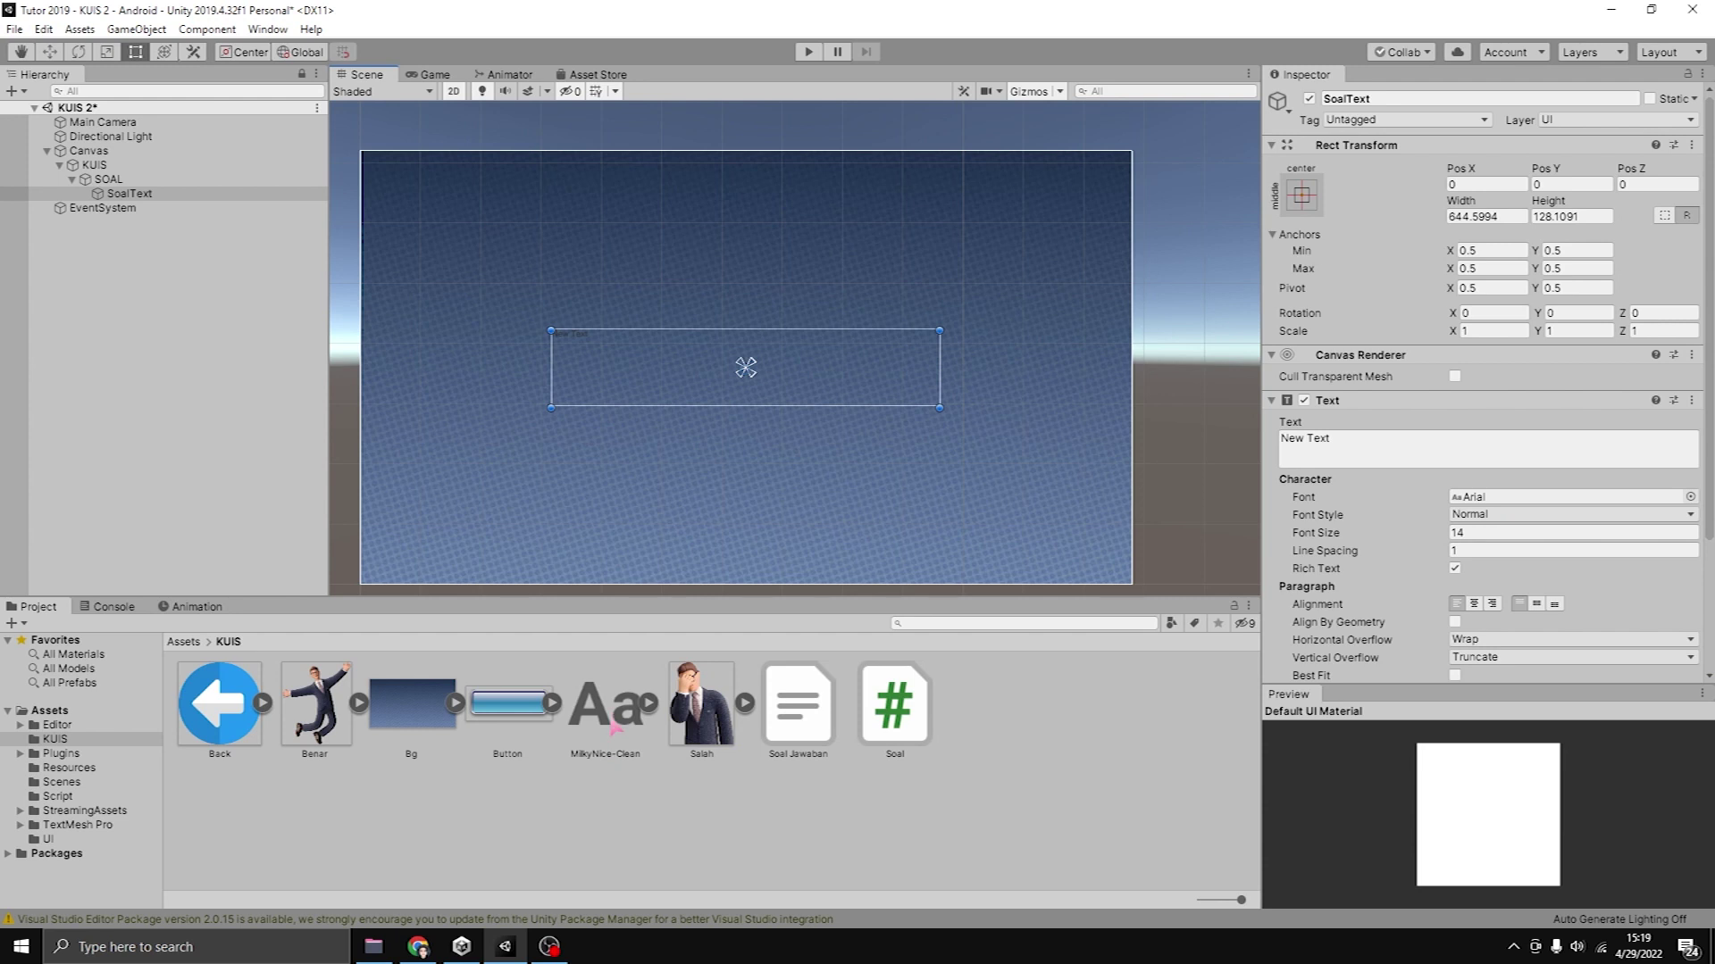
click(1690, 497)
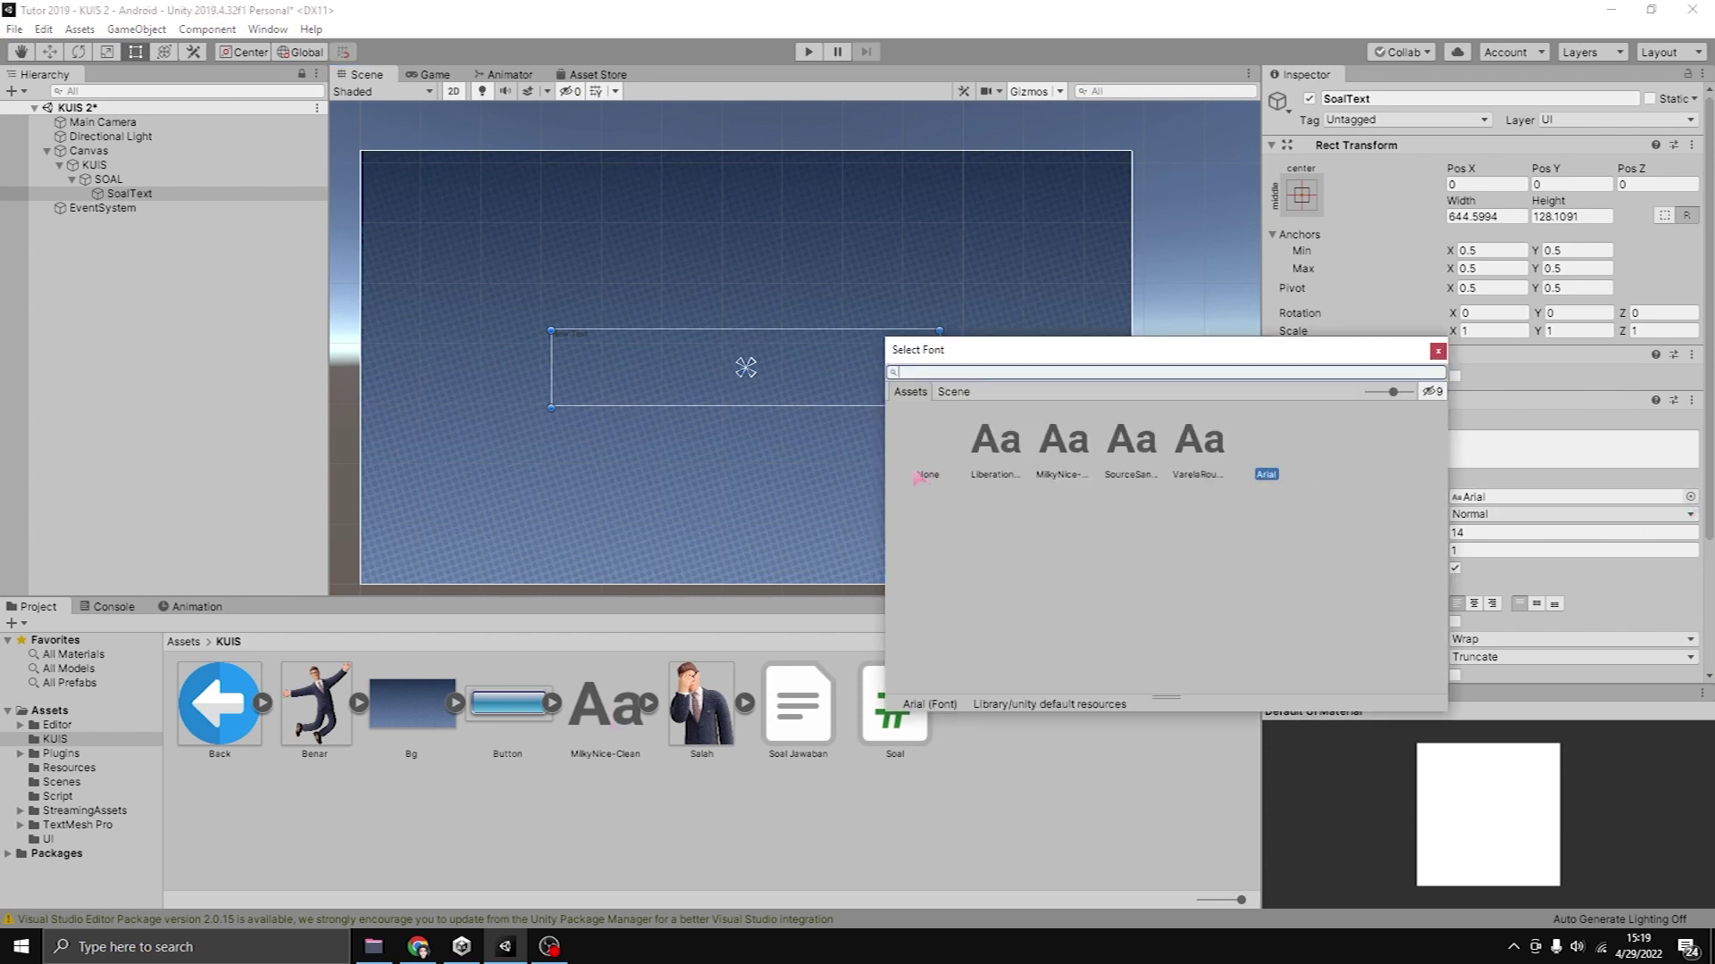
click(1063, 460)
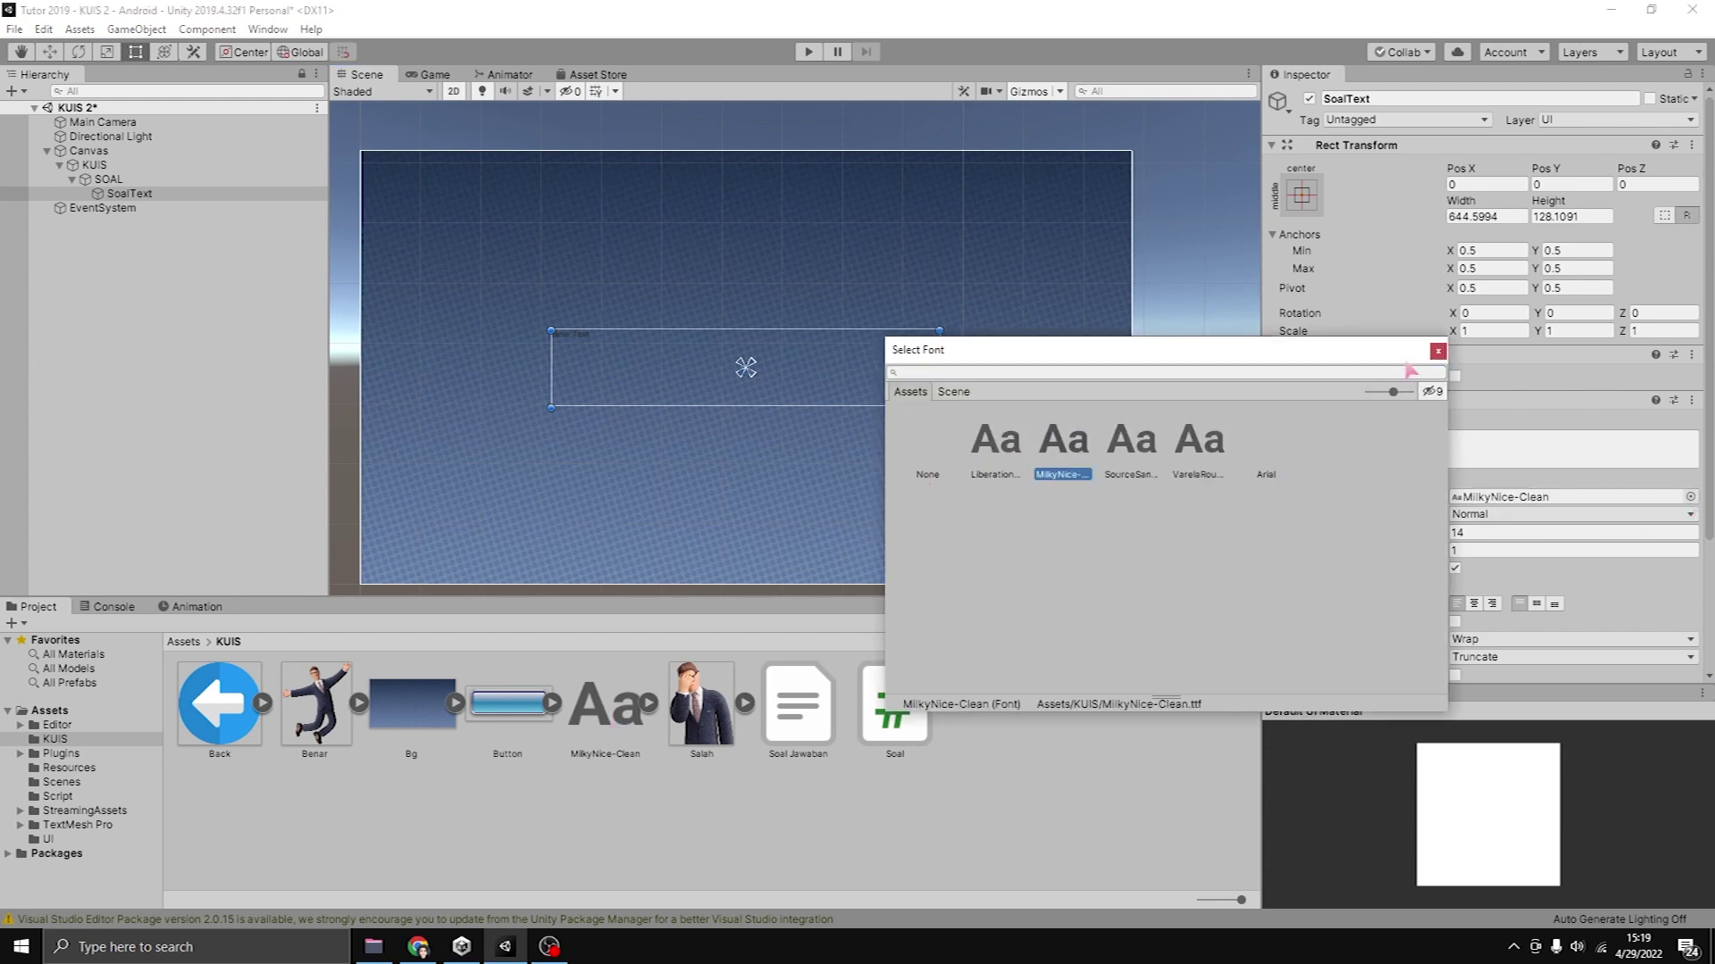
click(1437, 350)
Replace the SoalText content with "INI ADALAH SOAL".
click(1396, 452)
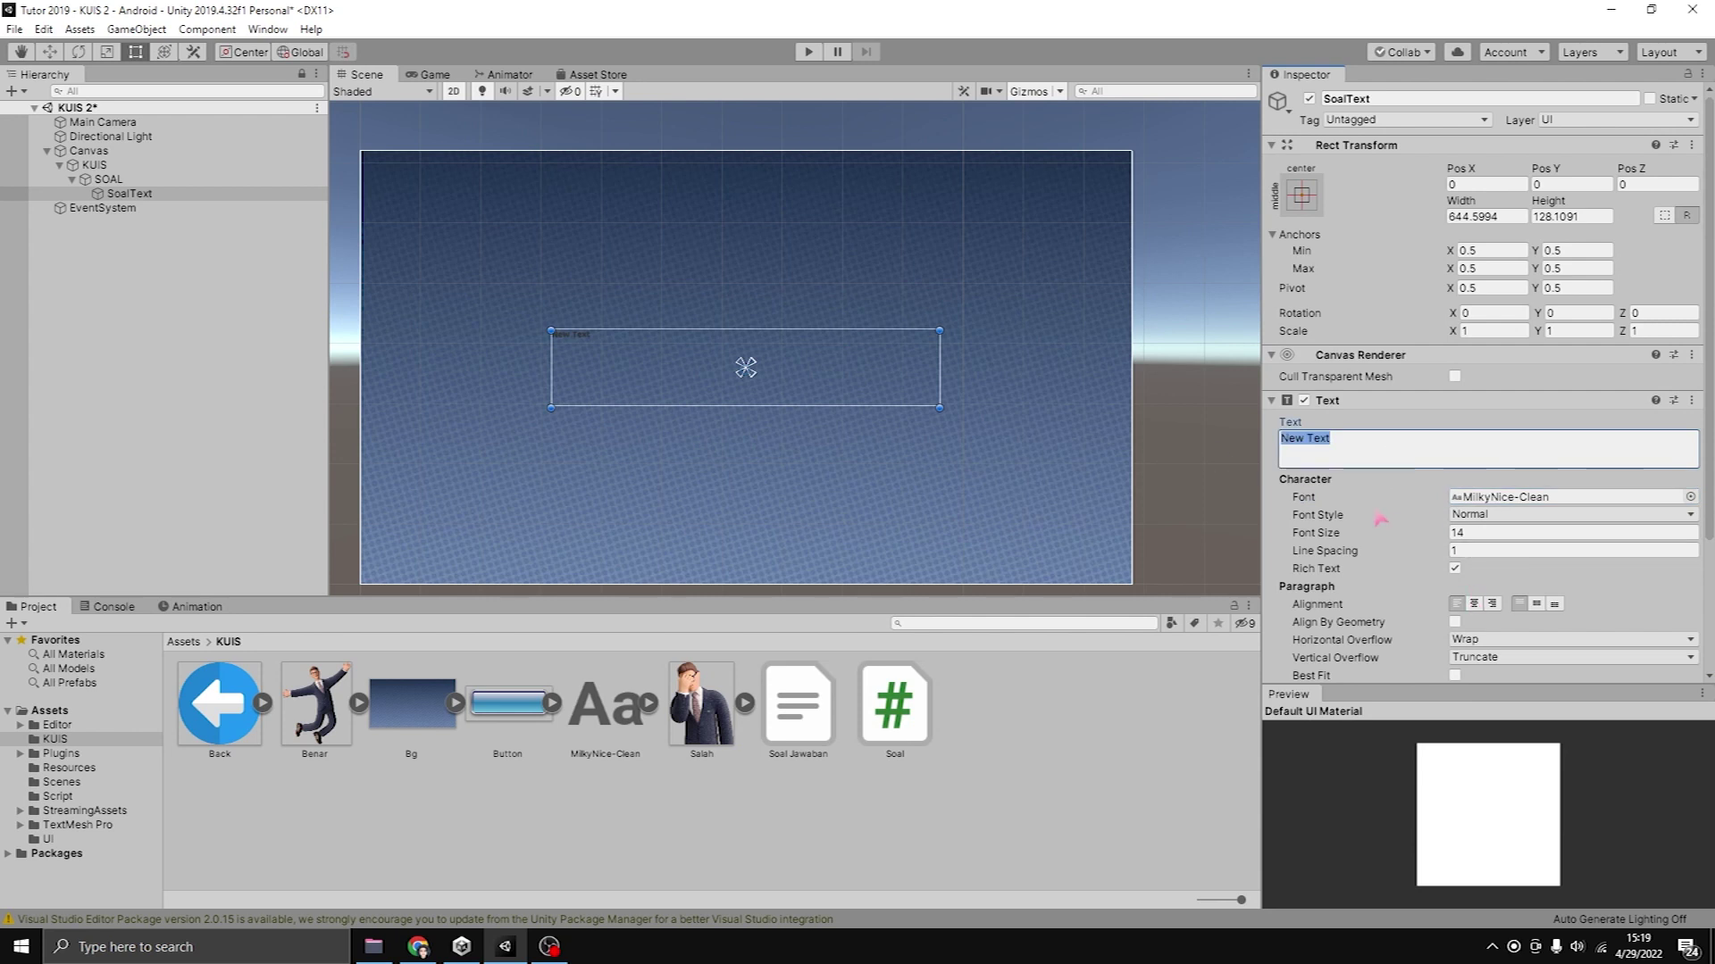
text(SOAL PERTAMA)
key(BackSpace)
key(ctrl+a)
text(INI ADALAH SOAL)
key(ctrl+a)
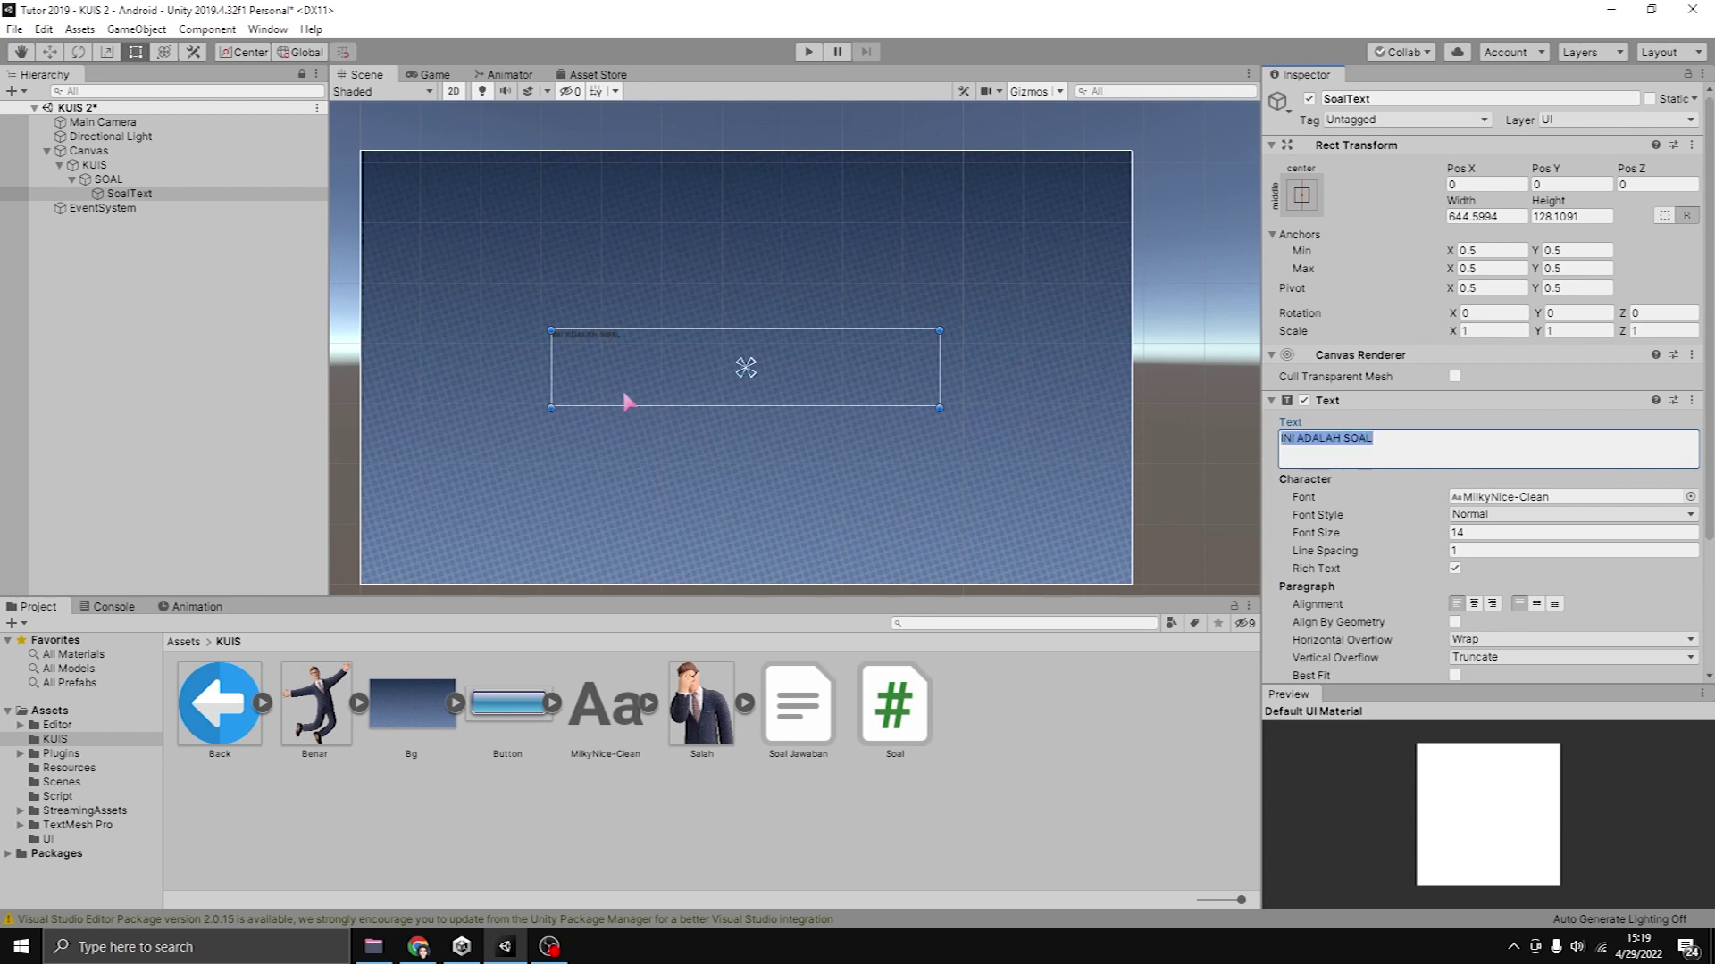
Set the SoalText font size to 40 and centre the text horizontally.
click(1482, 532)
text(40)
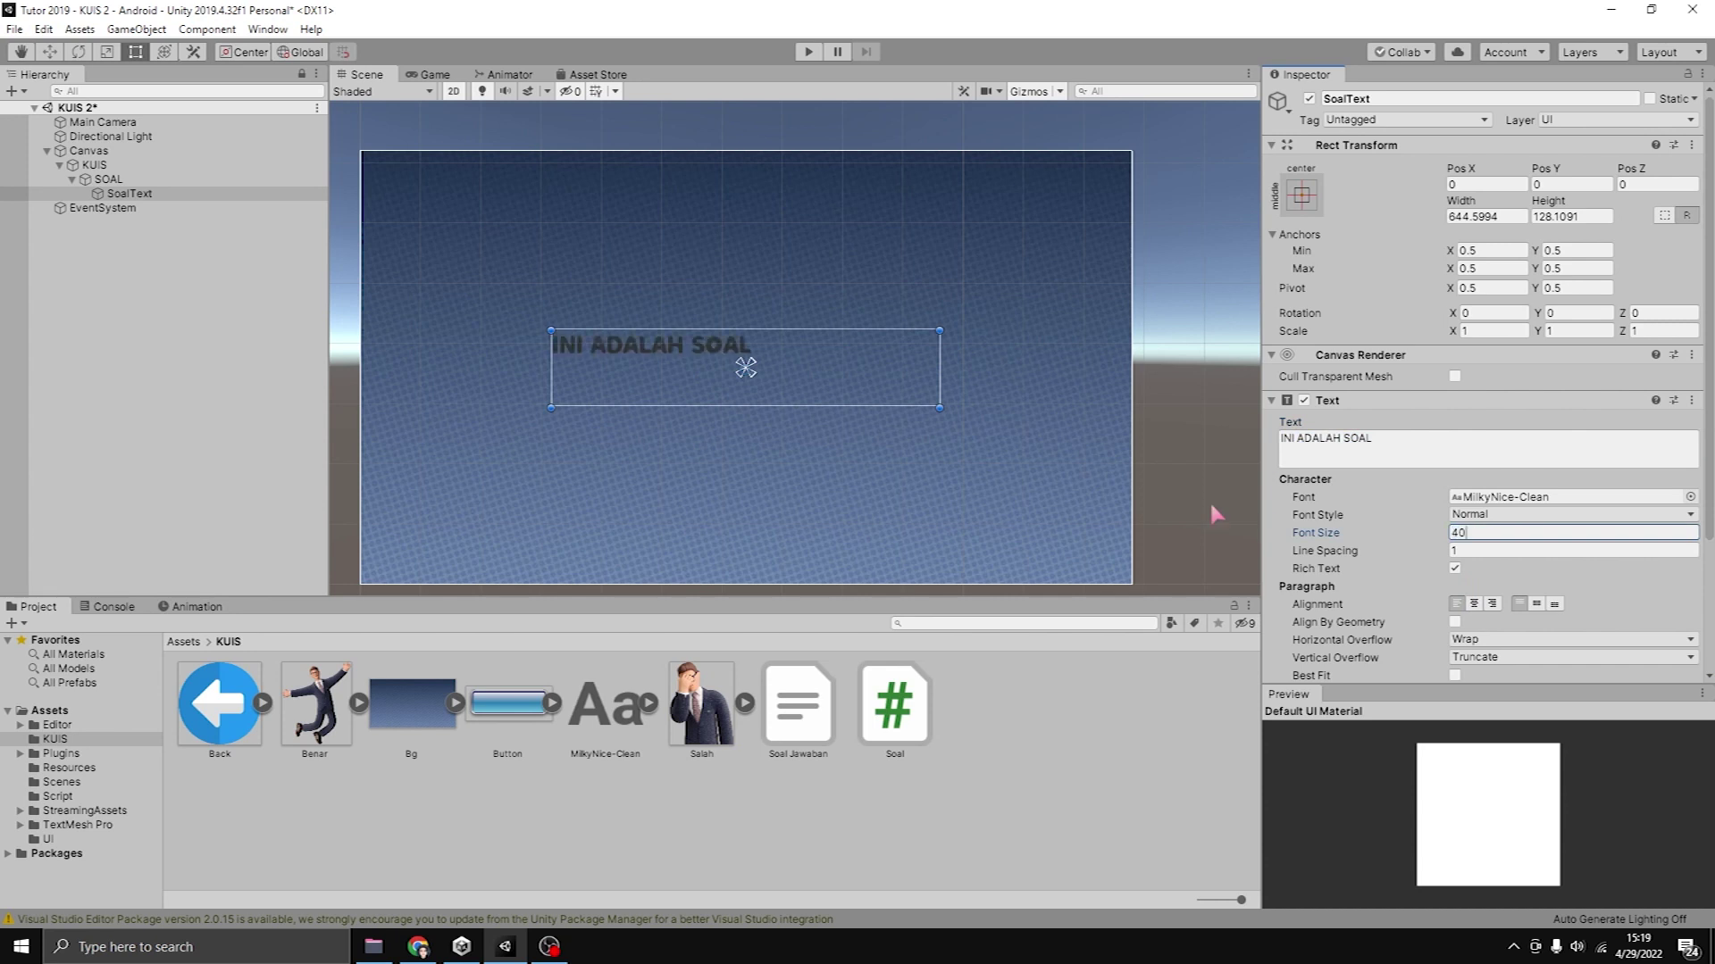
click(1474, 603)
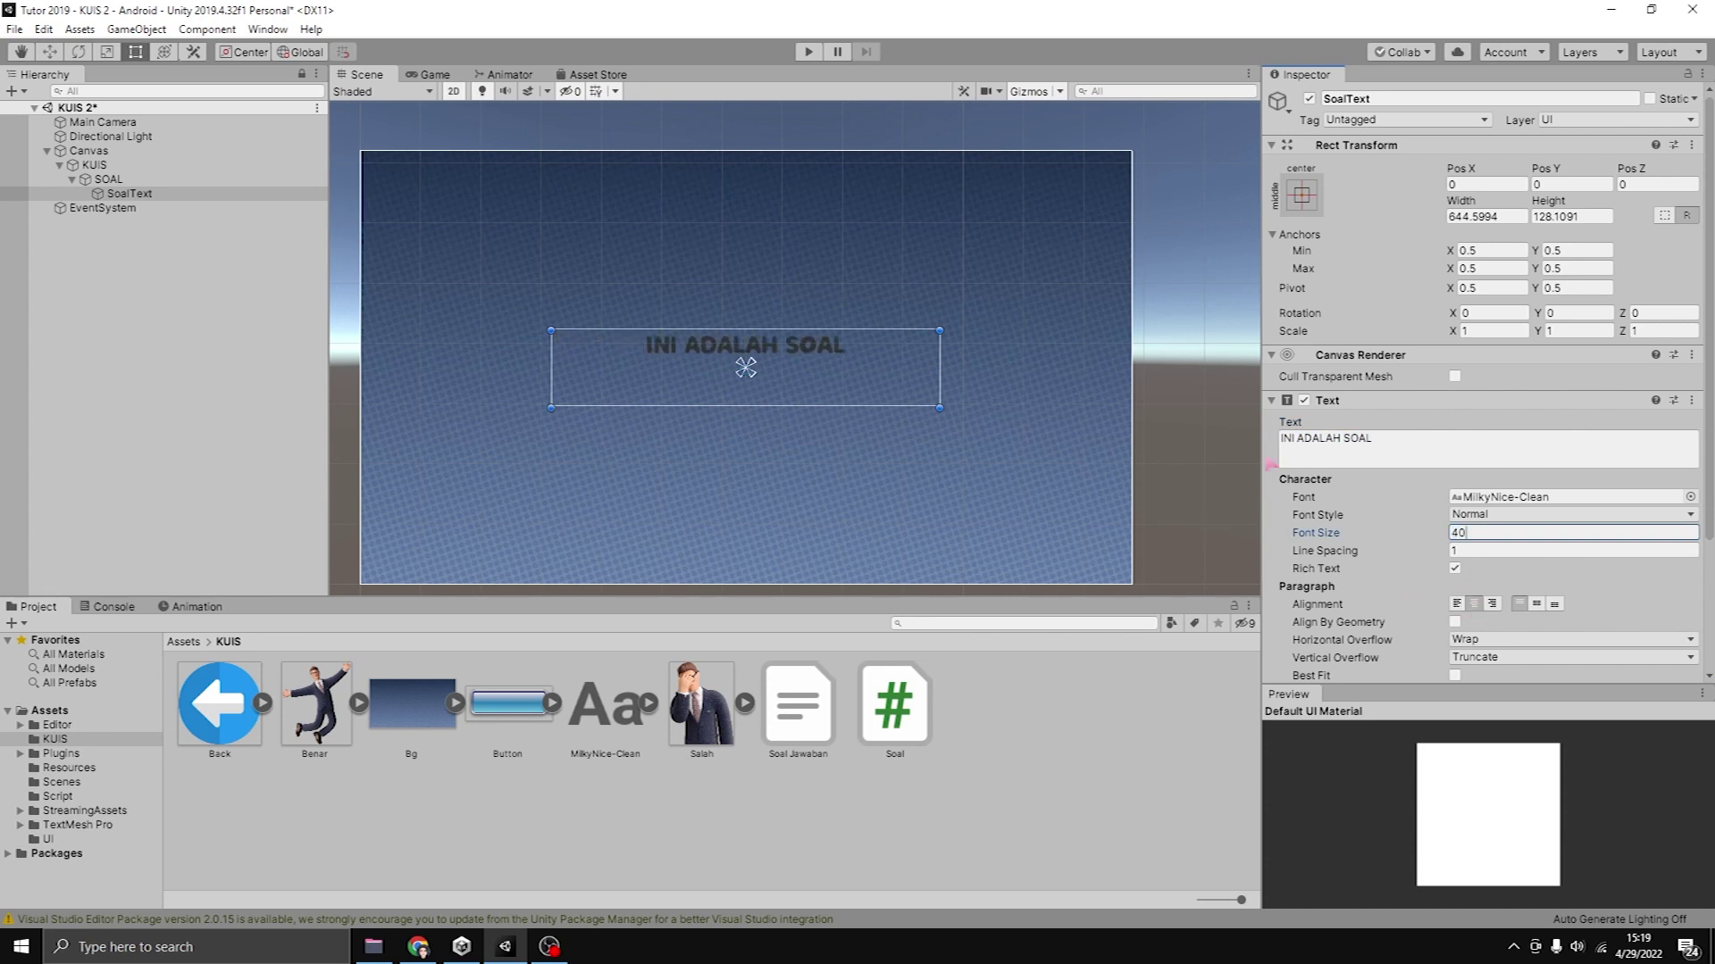
Change the SoalText colour to white.
scroll(1467, 619, down, 3)
click(1484, 521)
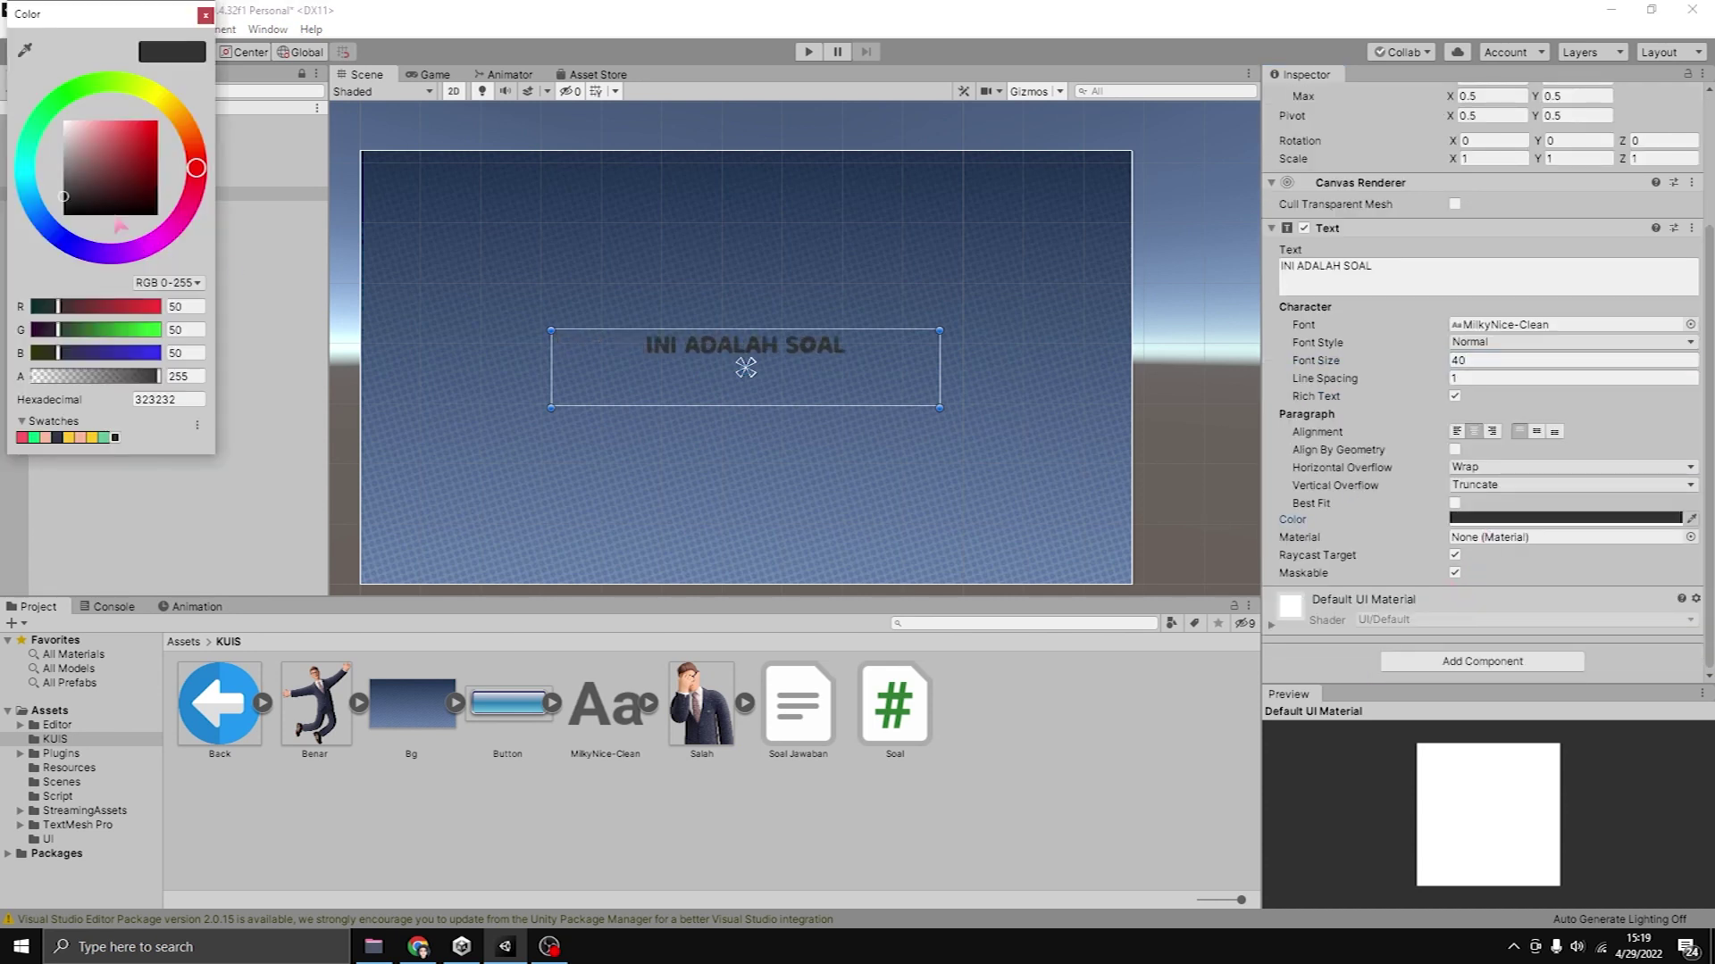
drag(109, 198, 3, 32)
click(205, 15)
scroll(755, 325, down, 2)
middle_drag(762, 326, 807, 344)
scroll(768, 398, up, 2)
scroll(801, 325, up, 2)
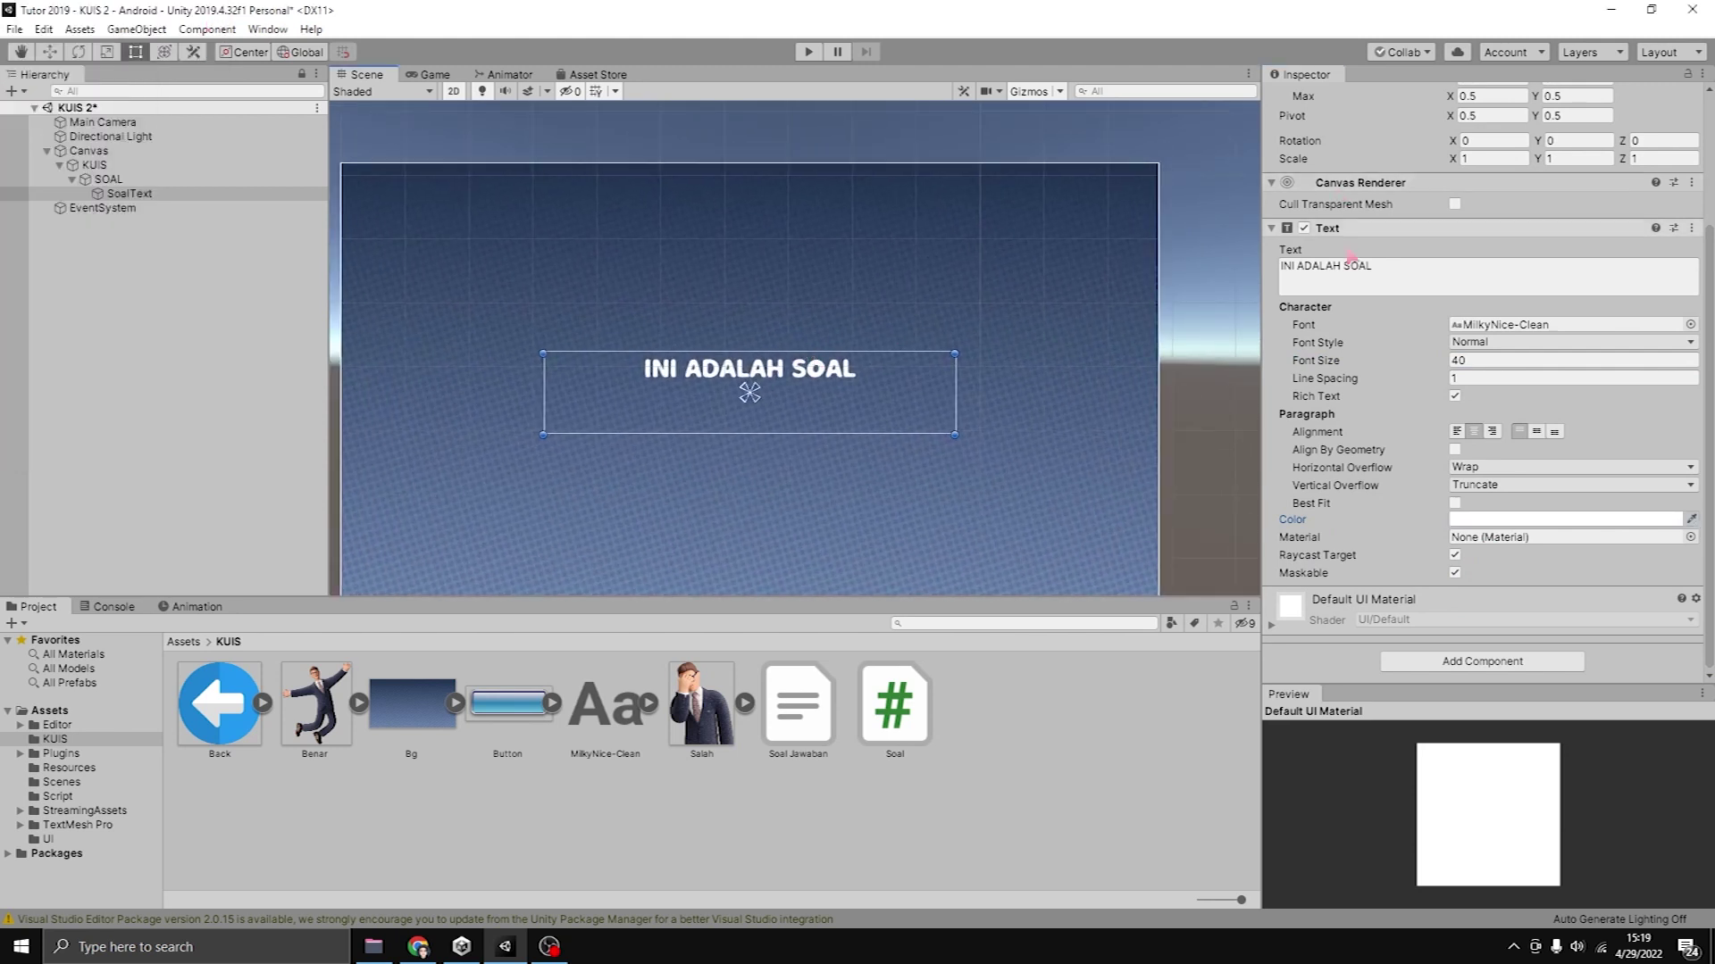
Move SoalText up toward the upper part of the canvas and set its Pos Y to 150.
scroll(1345, 191, up, 4)
click(50, 52)
drag(751, 327, 776, 239)
click(1572, 184)
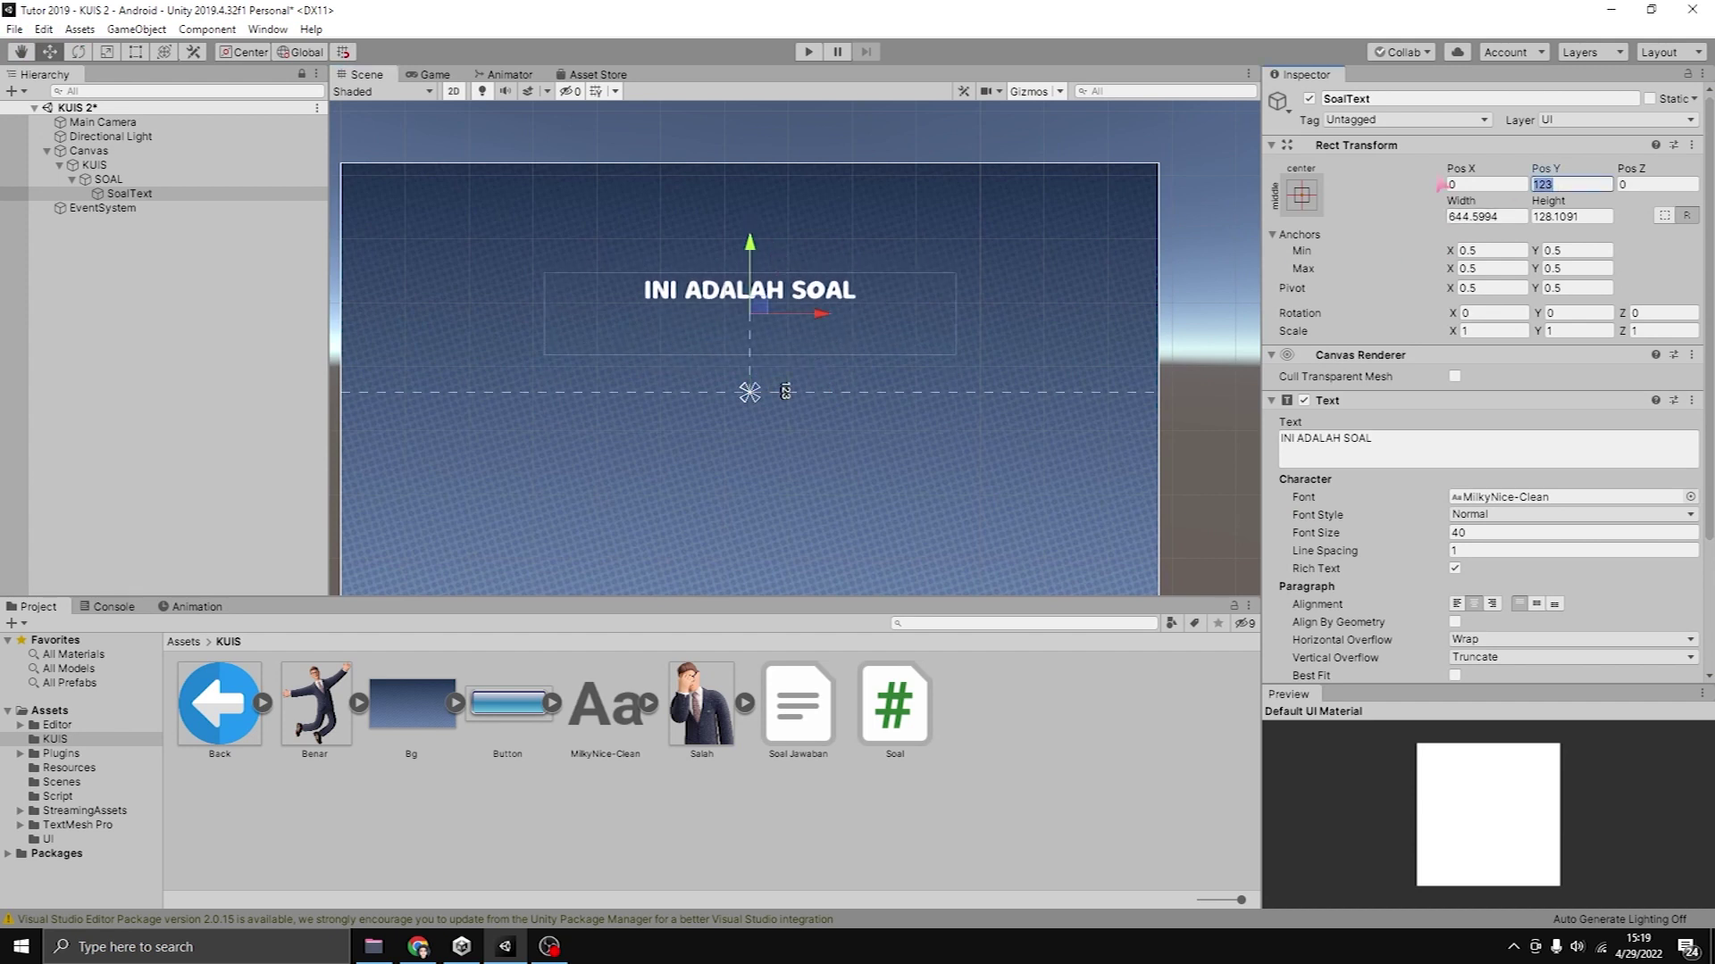
text(150)
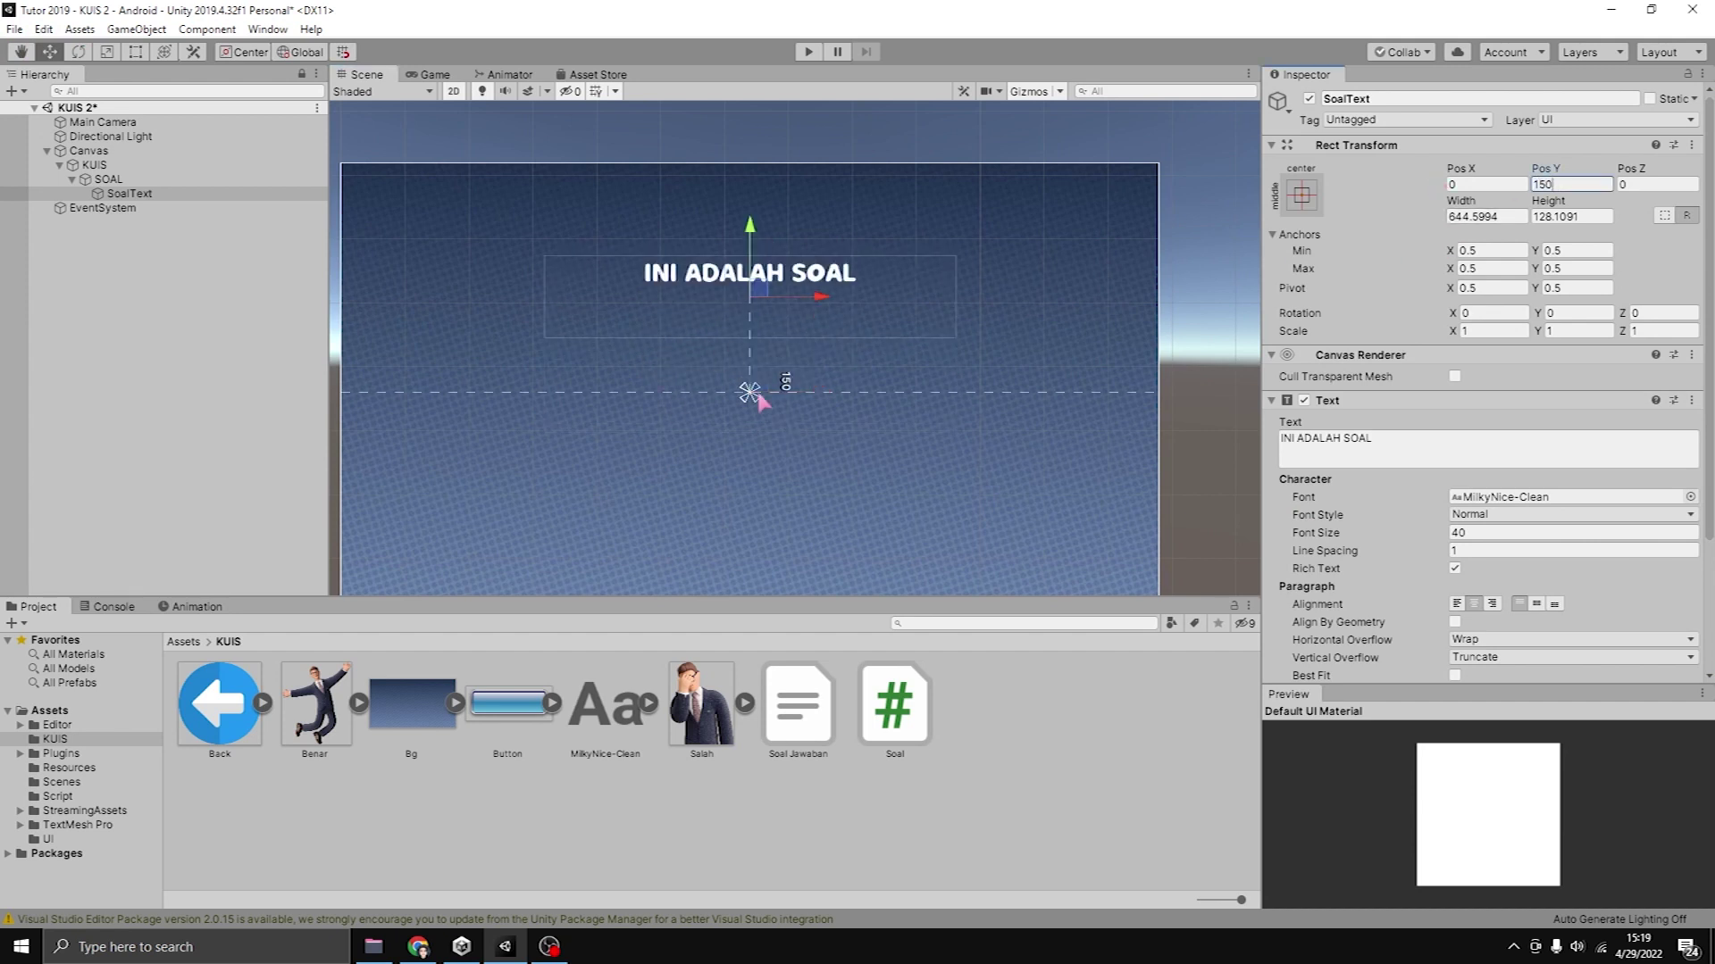
scroll(854, 340, down, 3)
middle_drag(846, 358, 834, 339)
scroll(968, 357, up, 2)
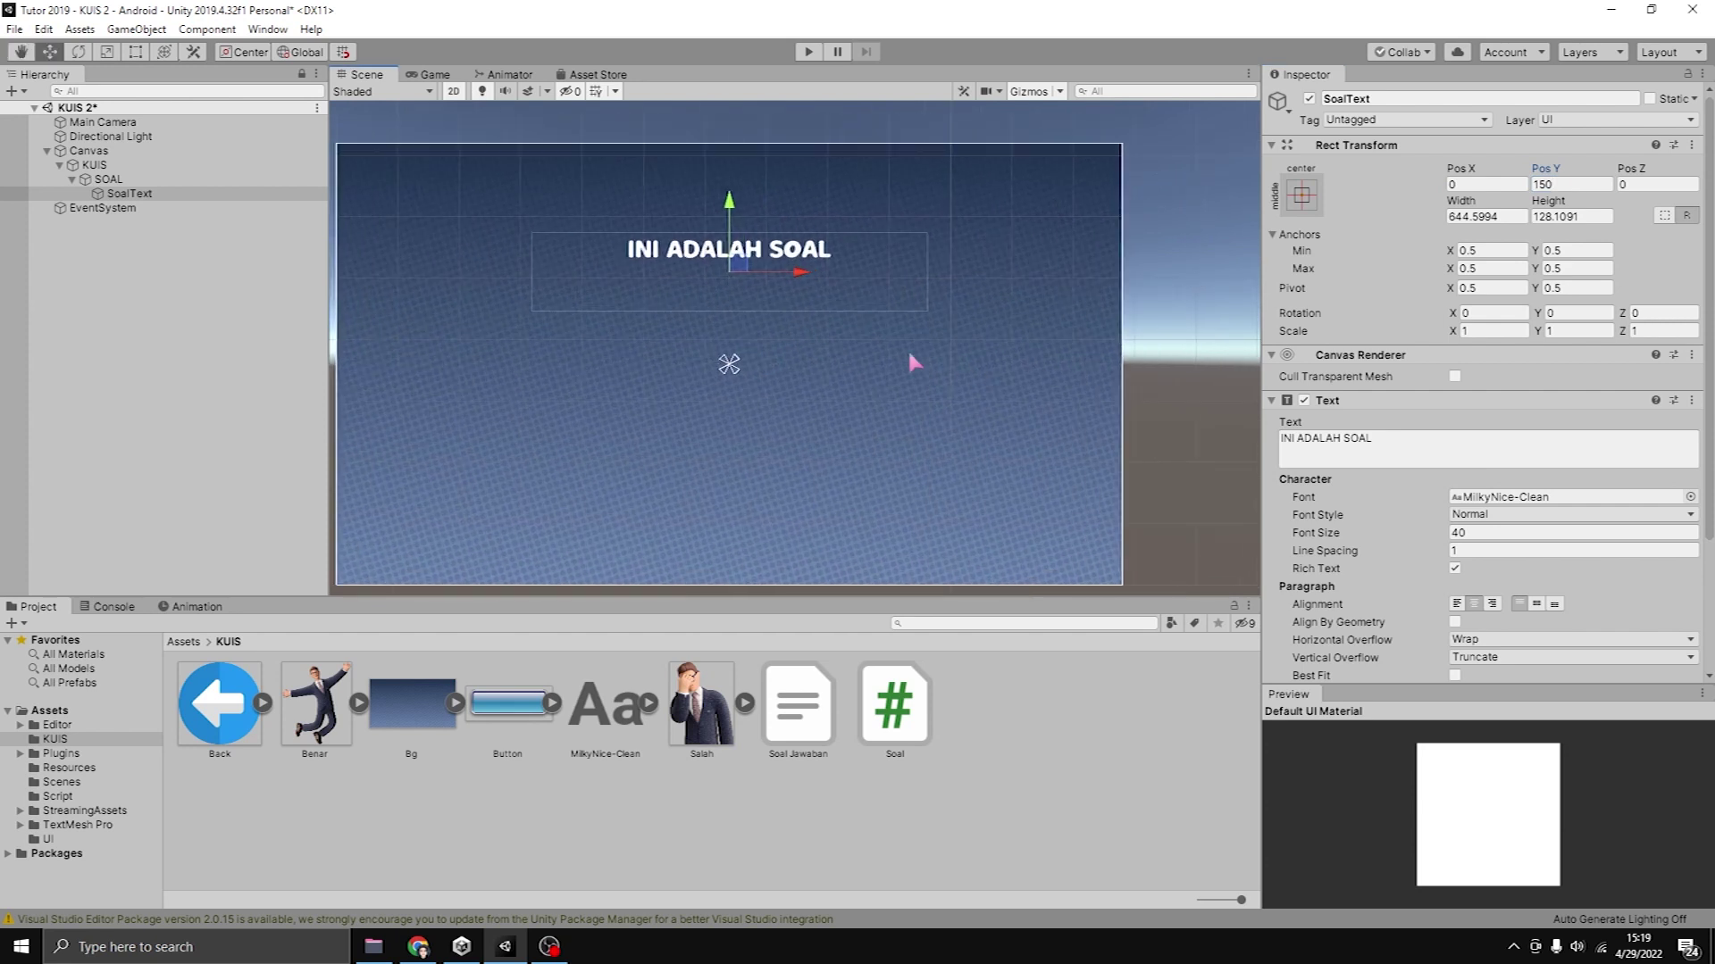
middle_drag(968, 358, 1008, 325)
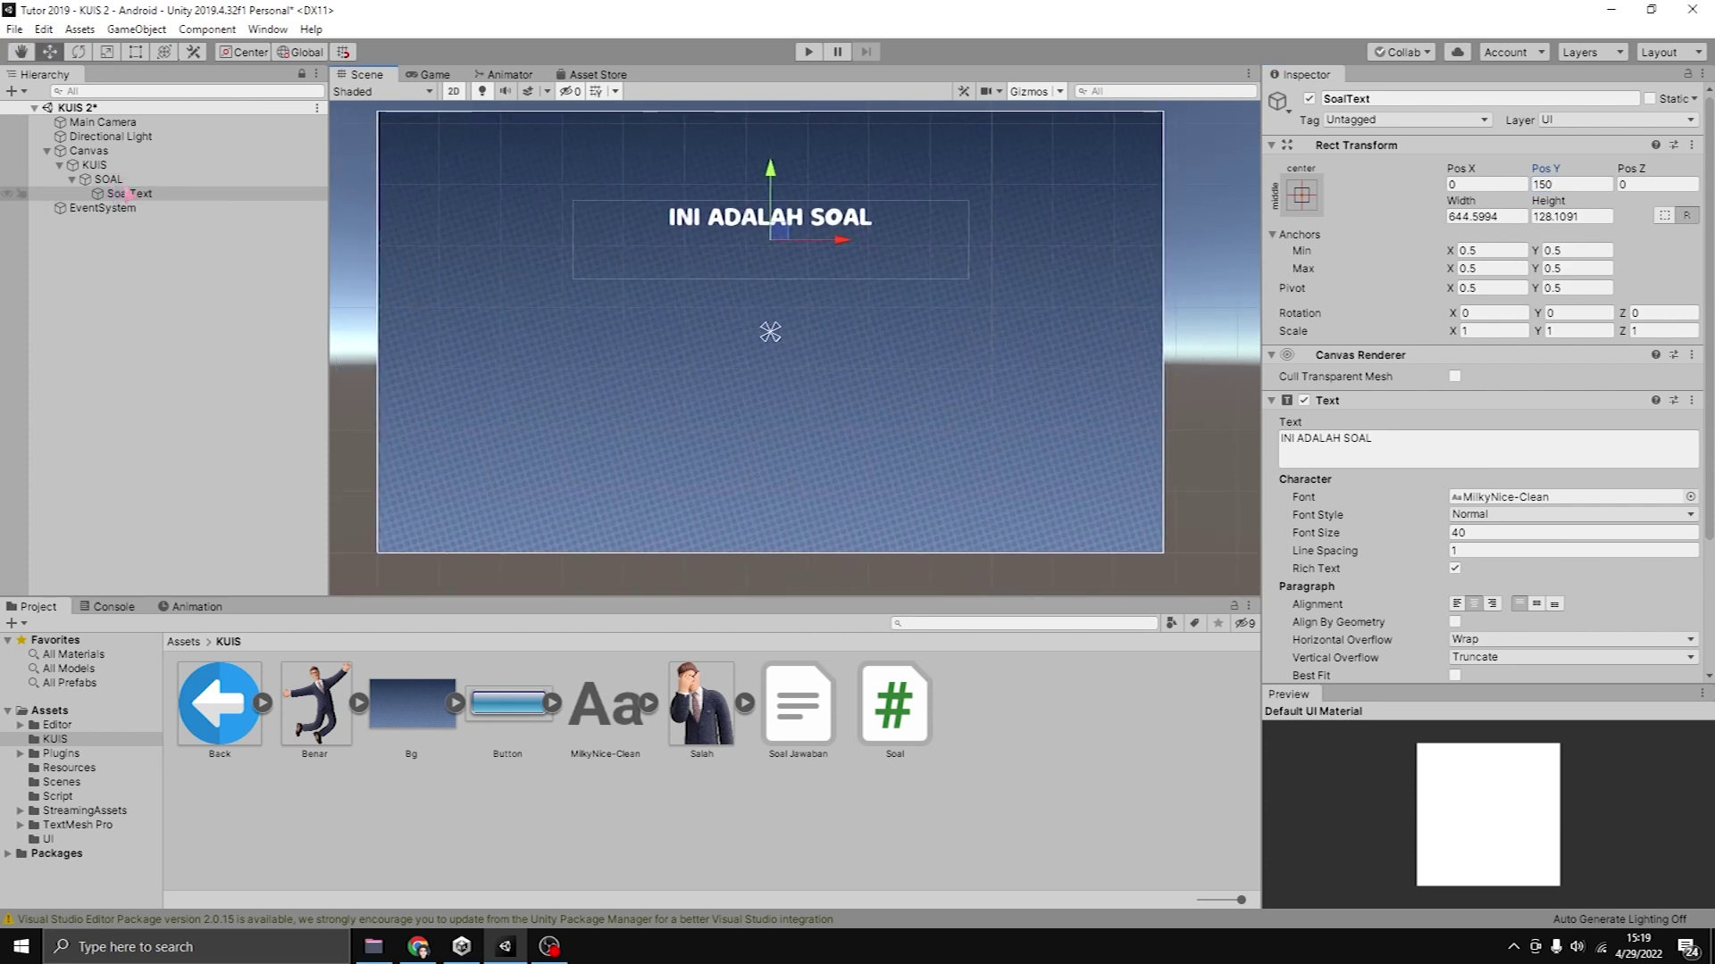
Add a standard UI Button under the SOAL panel.
click(119, 180)
right_click(114, 183)
mouse_move(190, 507)
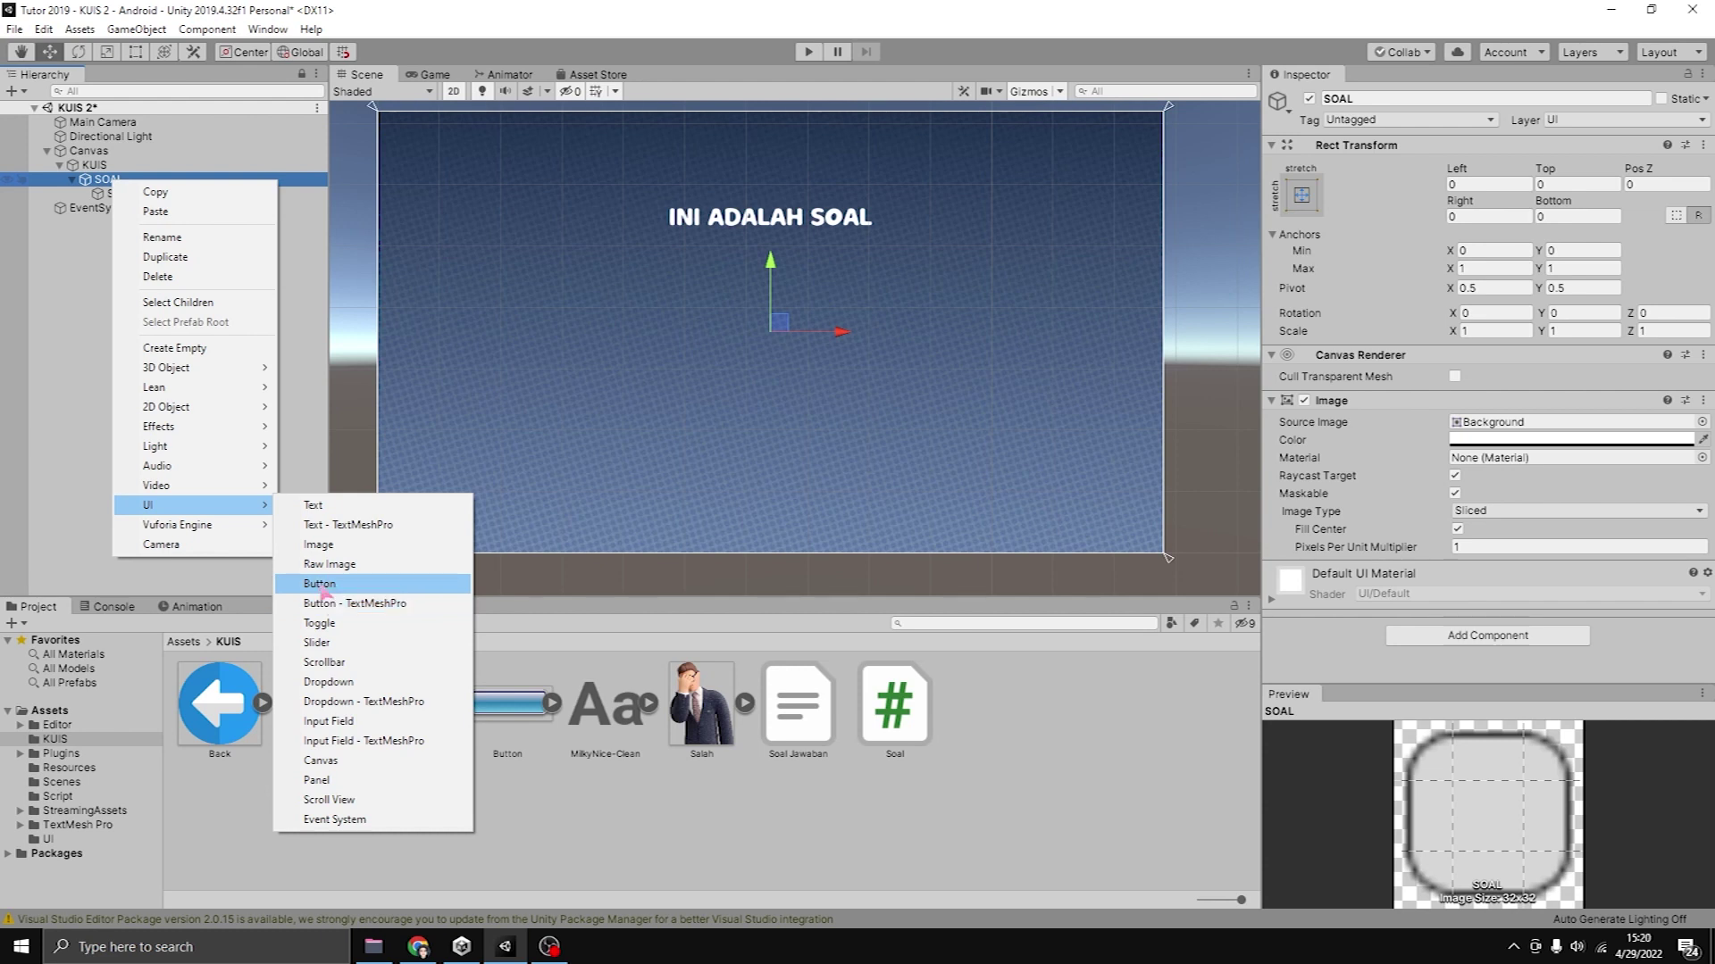
click(320, 584)
click(85, 207)
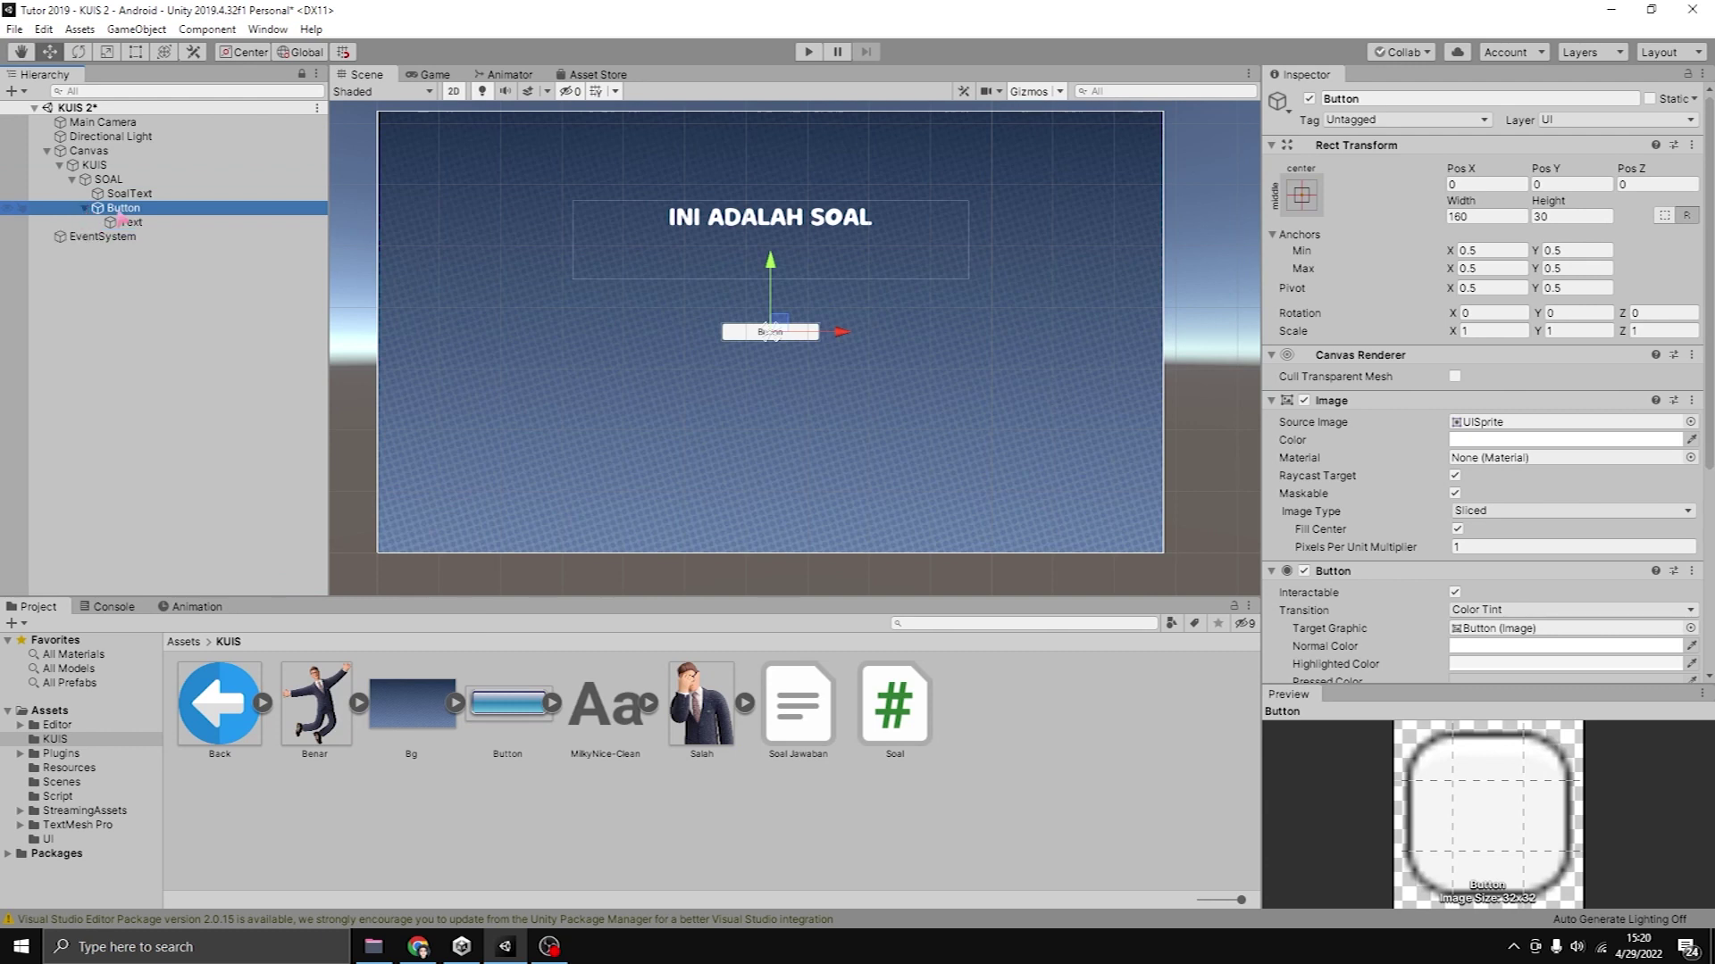
Rename the new Button object under SOAL as A.
click(119, 211)
text(A)
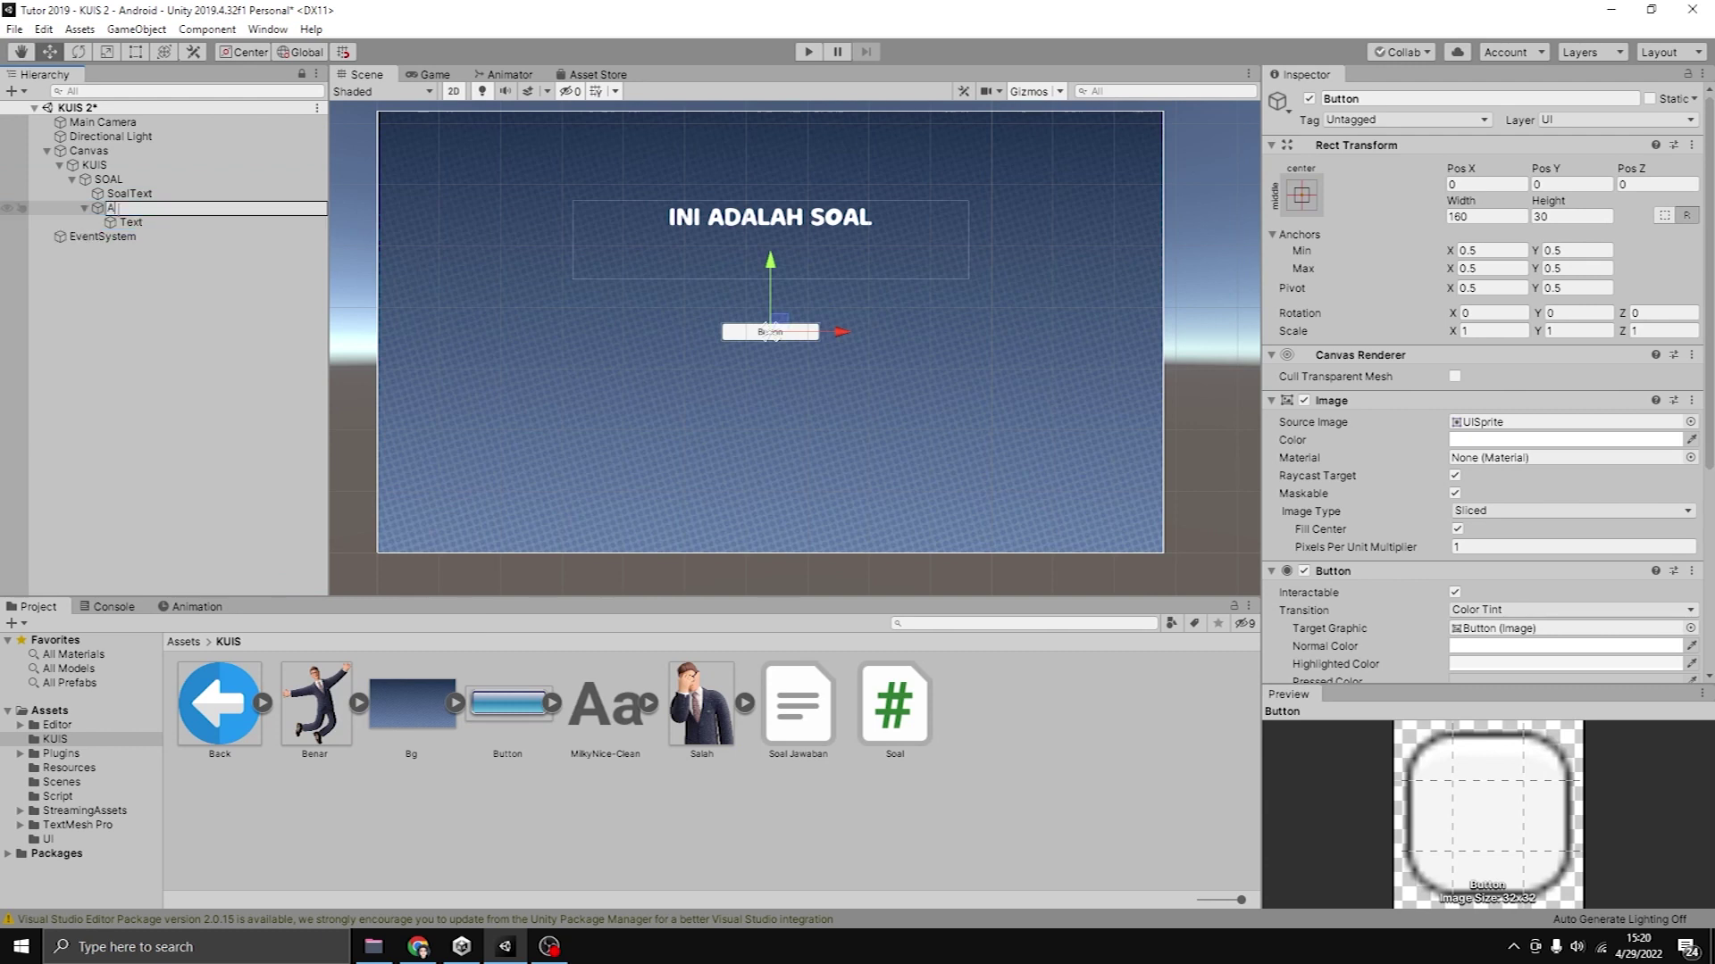
key(Return)
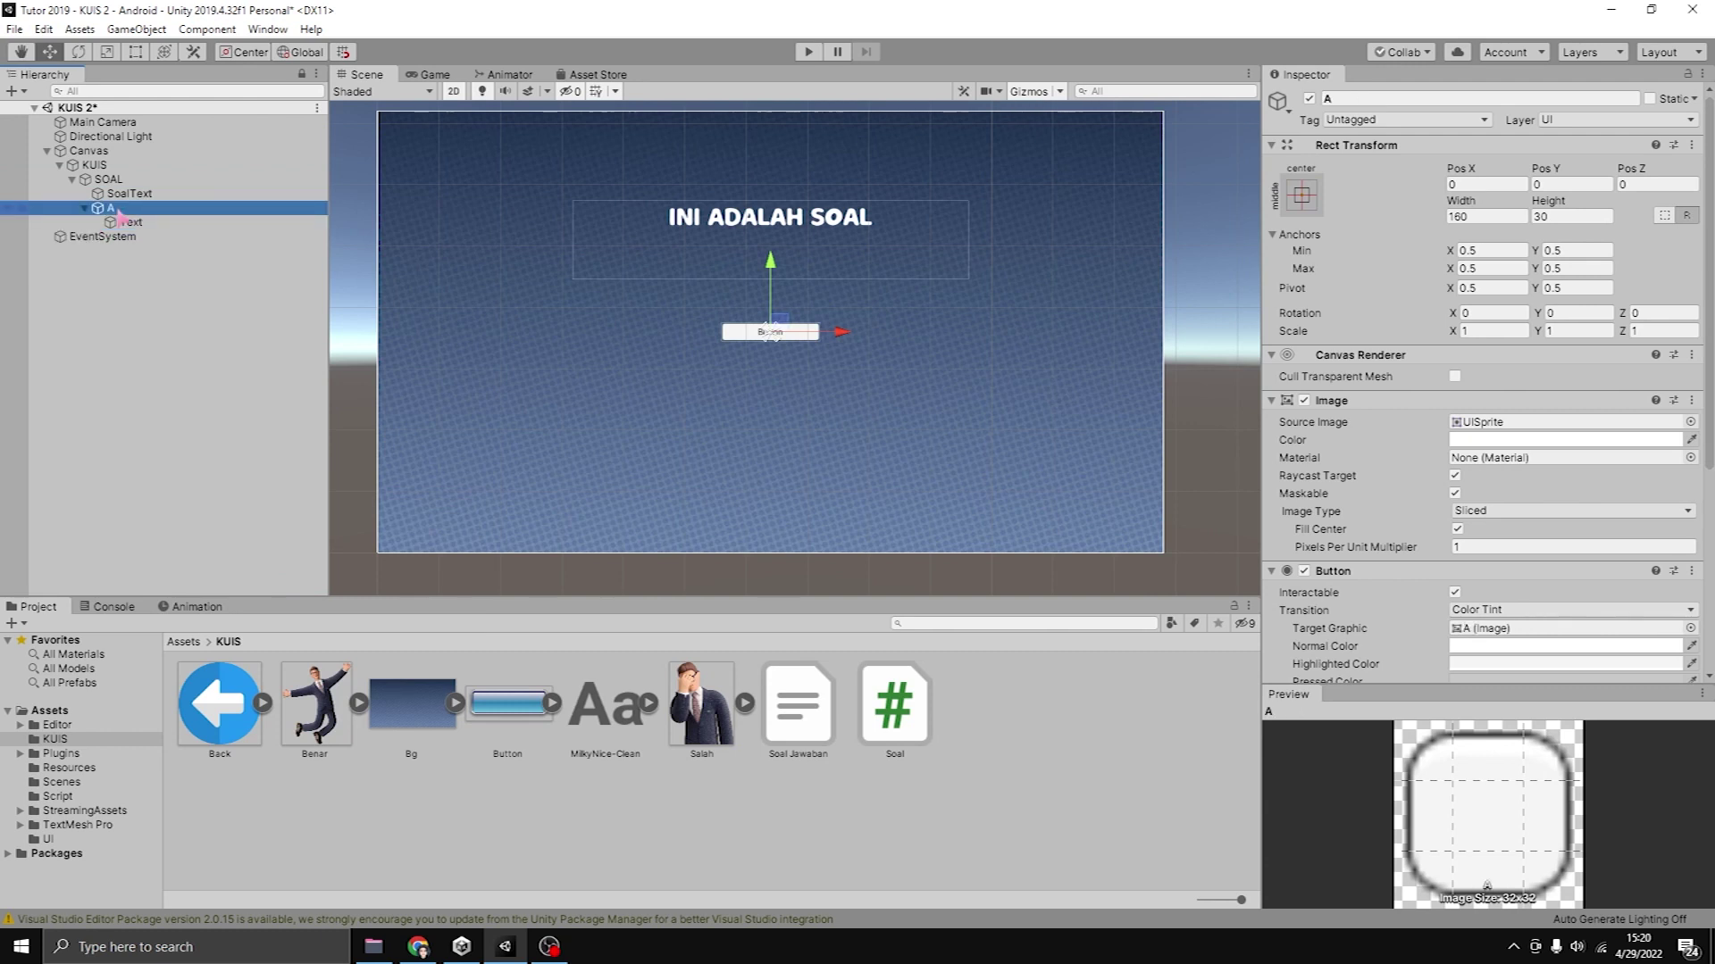
Change button A's label to JAWABAN A and set its font to MilkyNice-Clean.
click(130, 224)
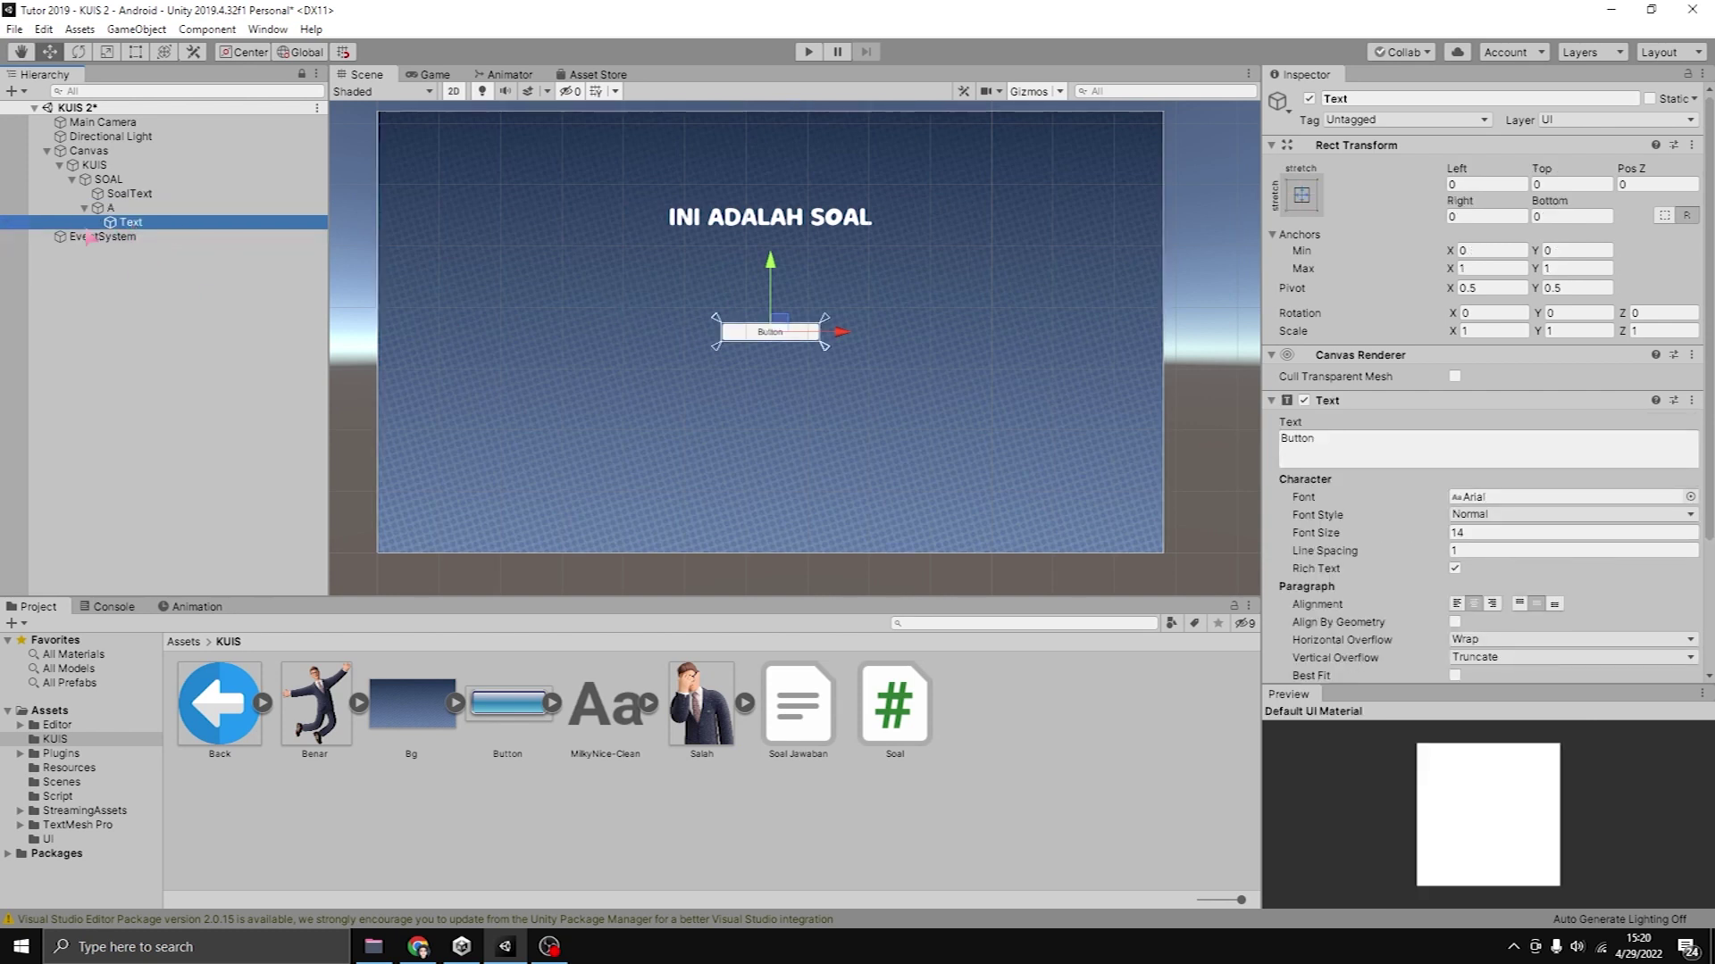
drag(1327, 450, 1107, 437)
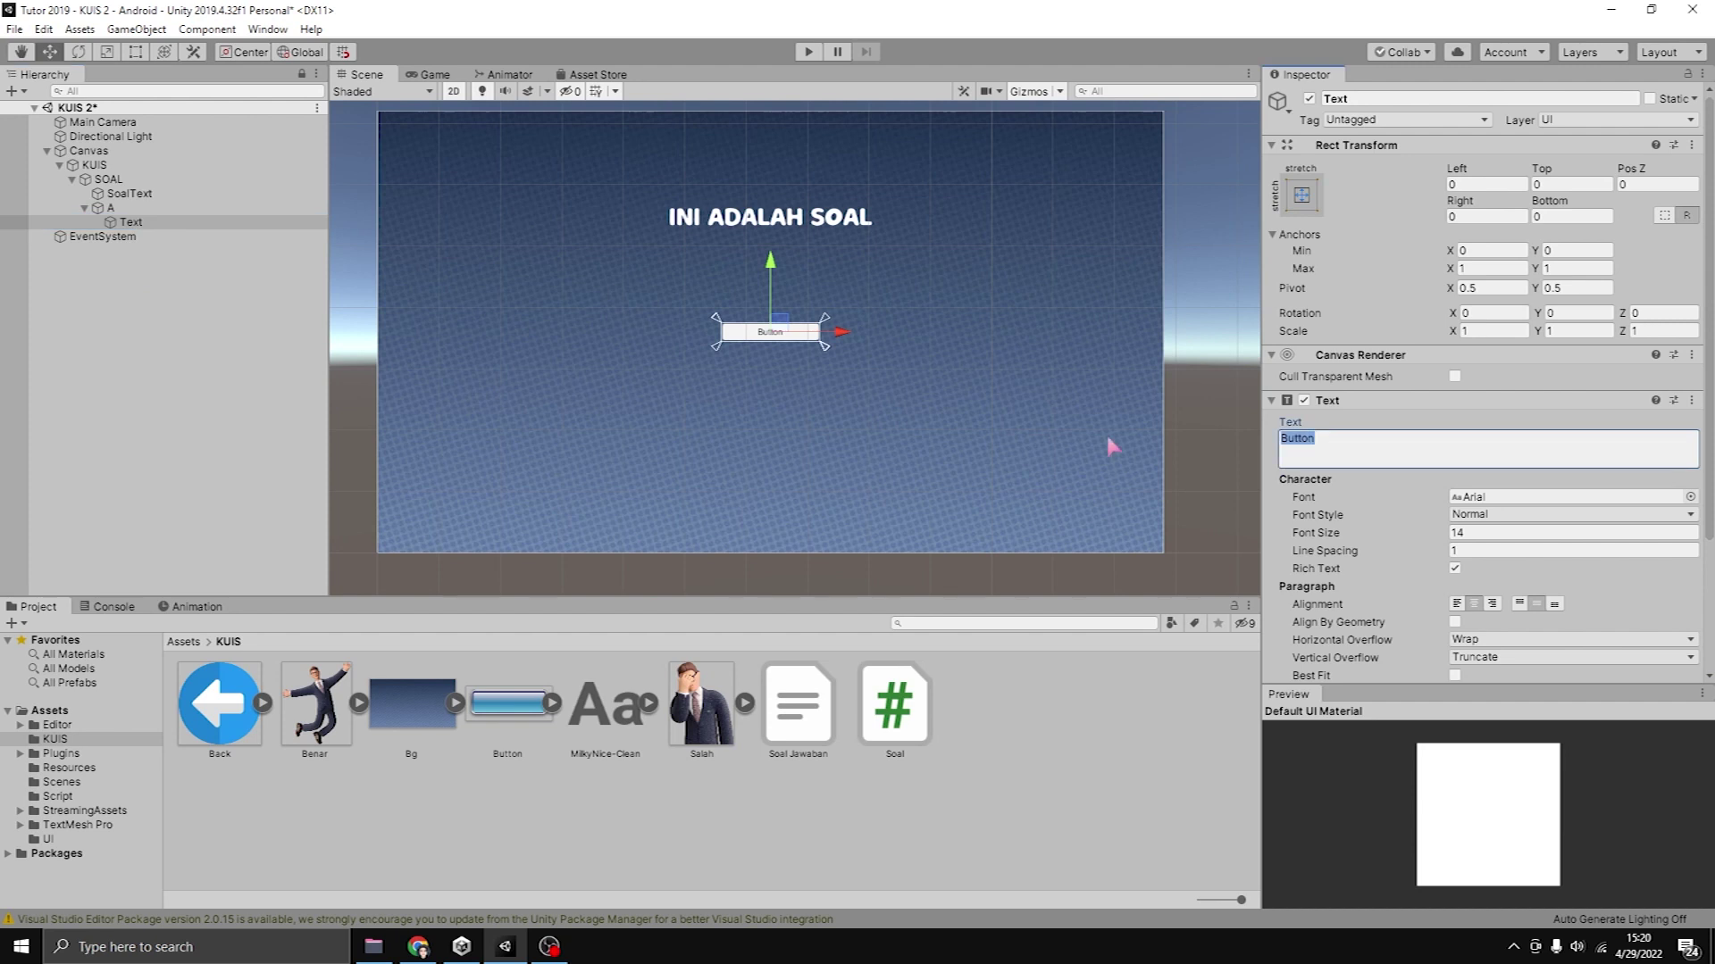
text(JAWABAN A)
click(1690, 497)
click(1062, 442)
click(1438, 351)
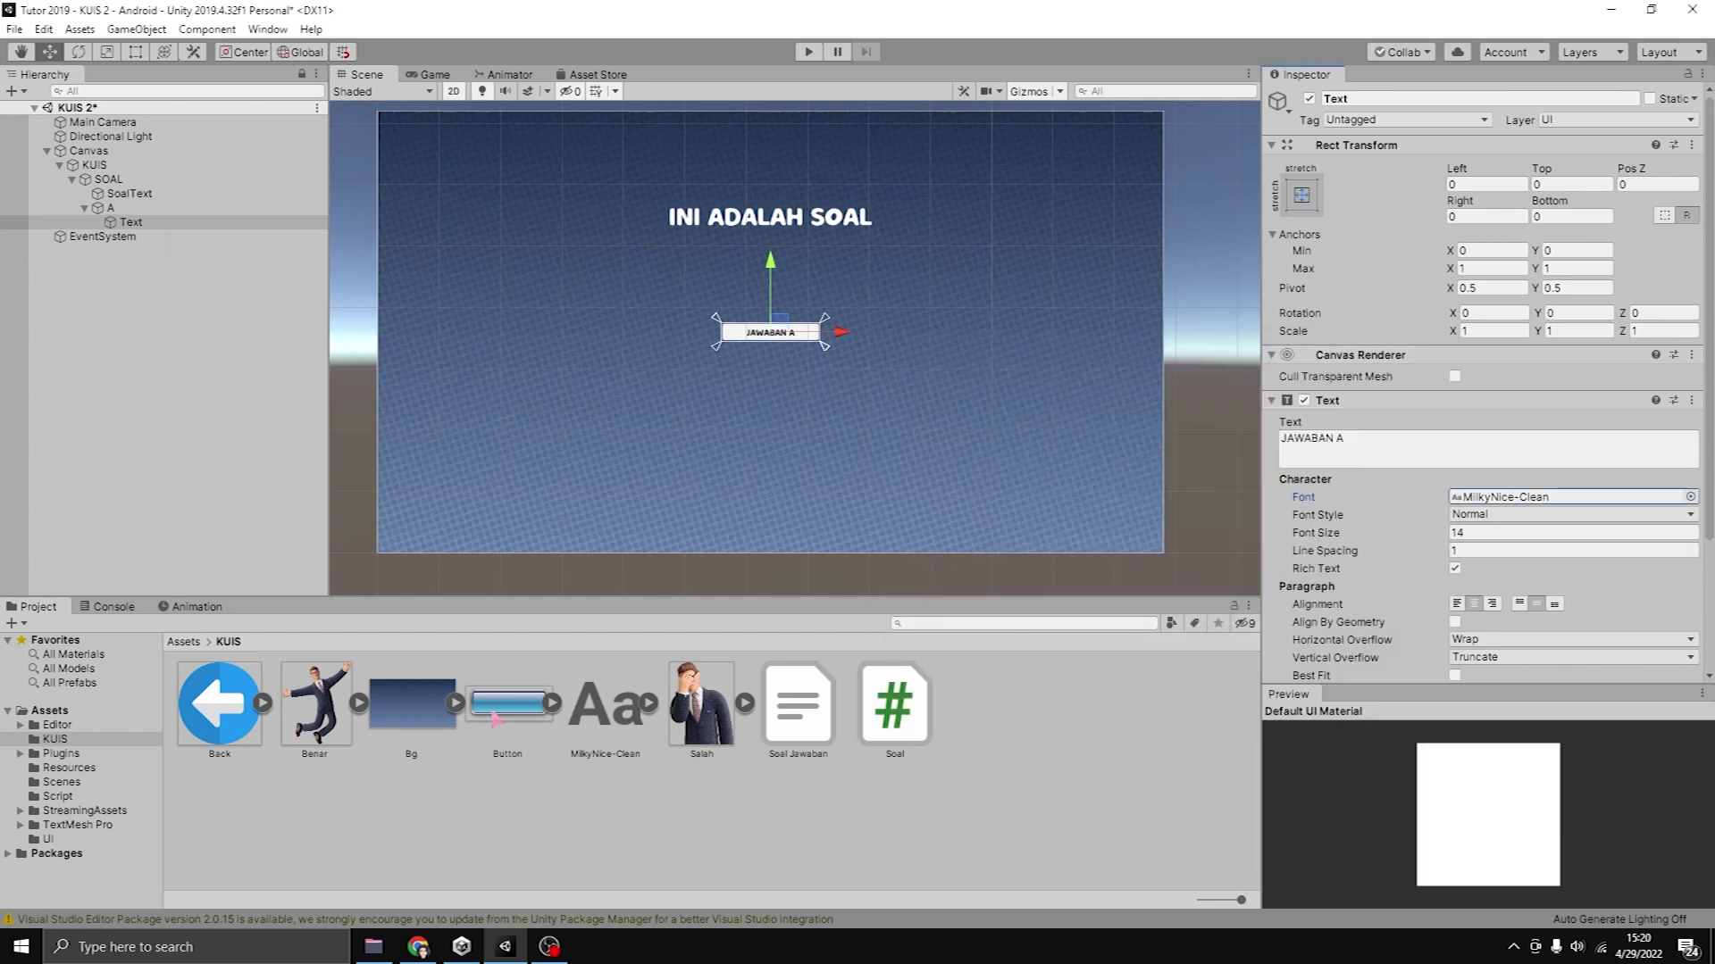
Assign the Button sprite from the KUIS assets as the source image of button A.
click(110, 207)
drag(524, 703, 1516, 429)
scroll(992, 455, up, 1)
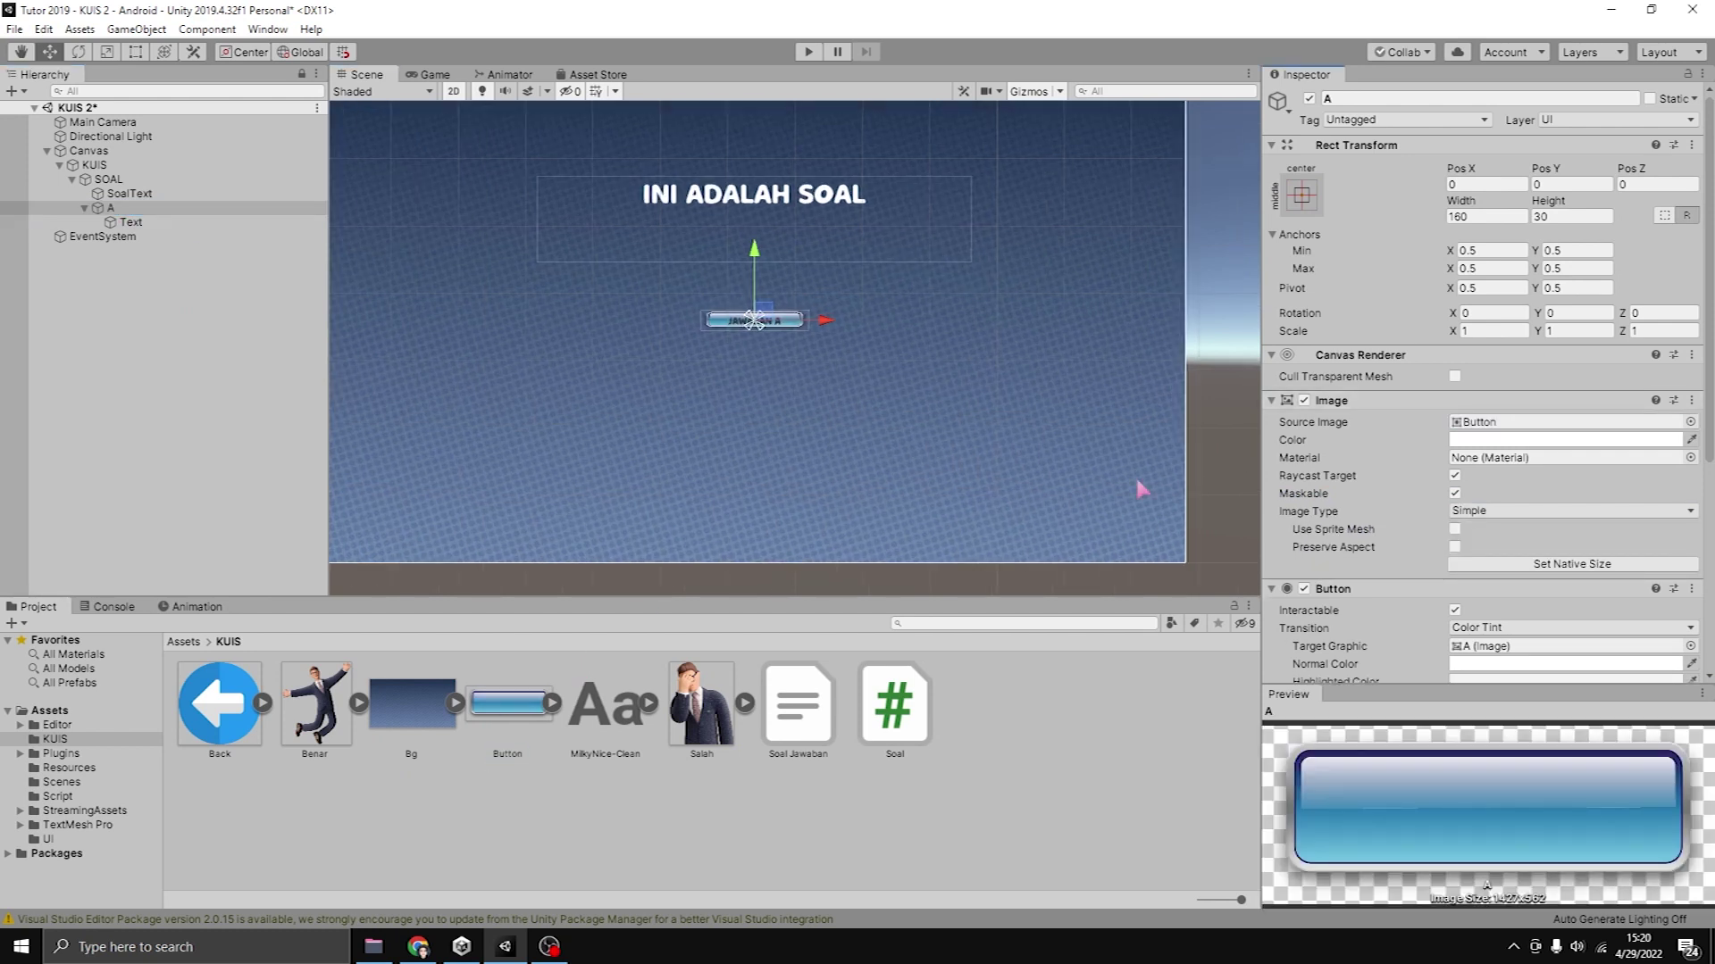
scroll(777, 498, down, 2)
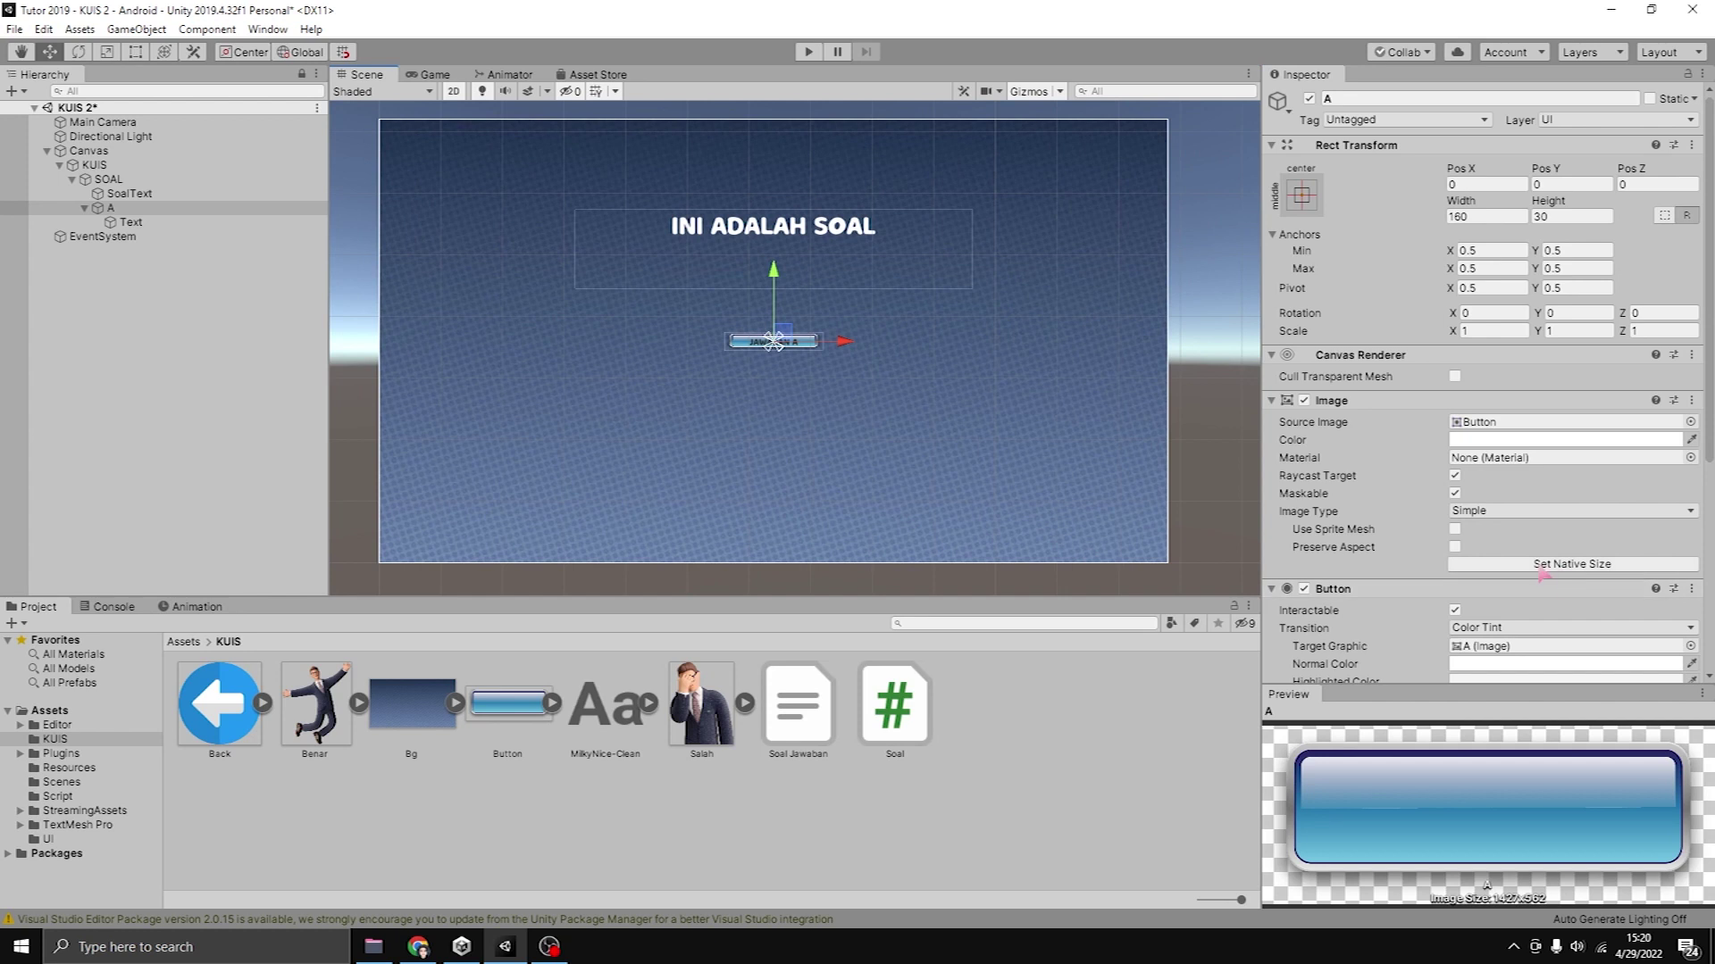
Set button A's image to its native size, then scale it down proportionally about its centre to about 326 by 128.
click(1580, 567)
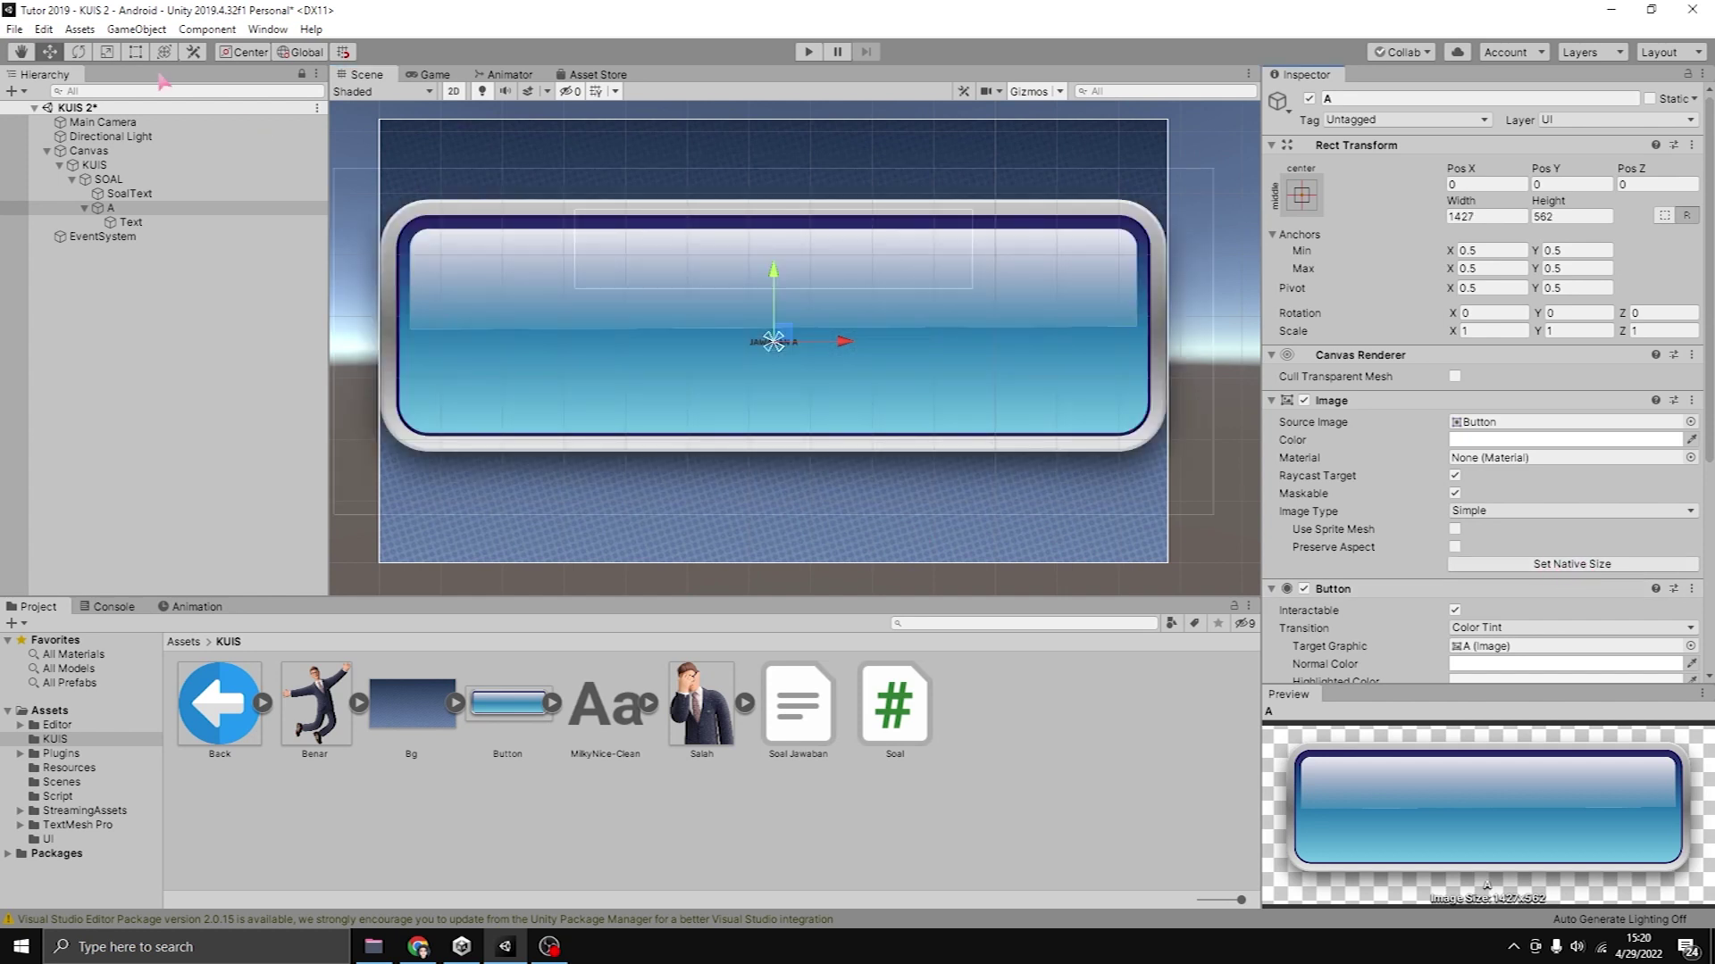
key(t)
alt+drag(1206, 513, 875, 381)
scroll(766, 357, up, 4)
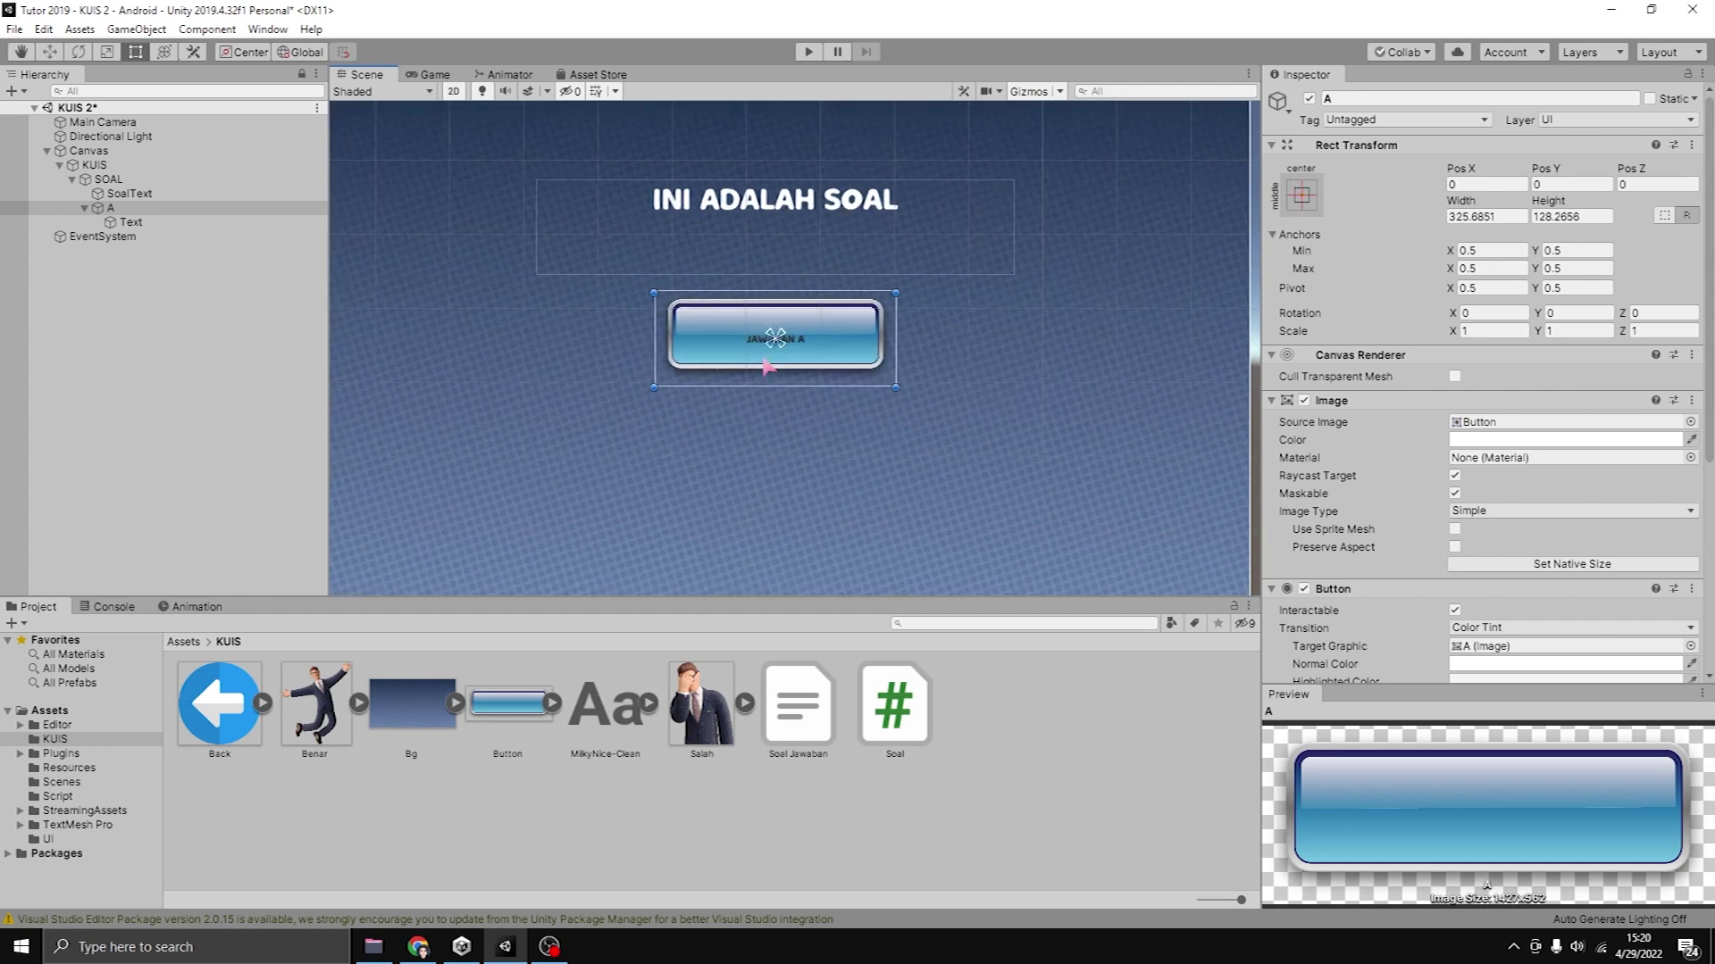
Set button A's label font size to 24 and nudge the label up by 5 units.
click(77, 223)
click(1474, 532)
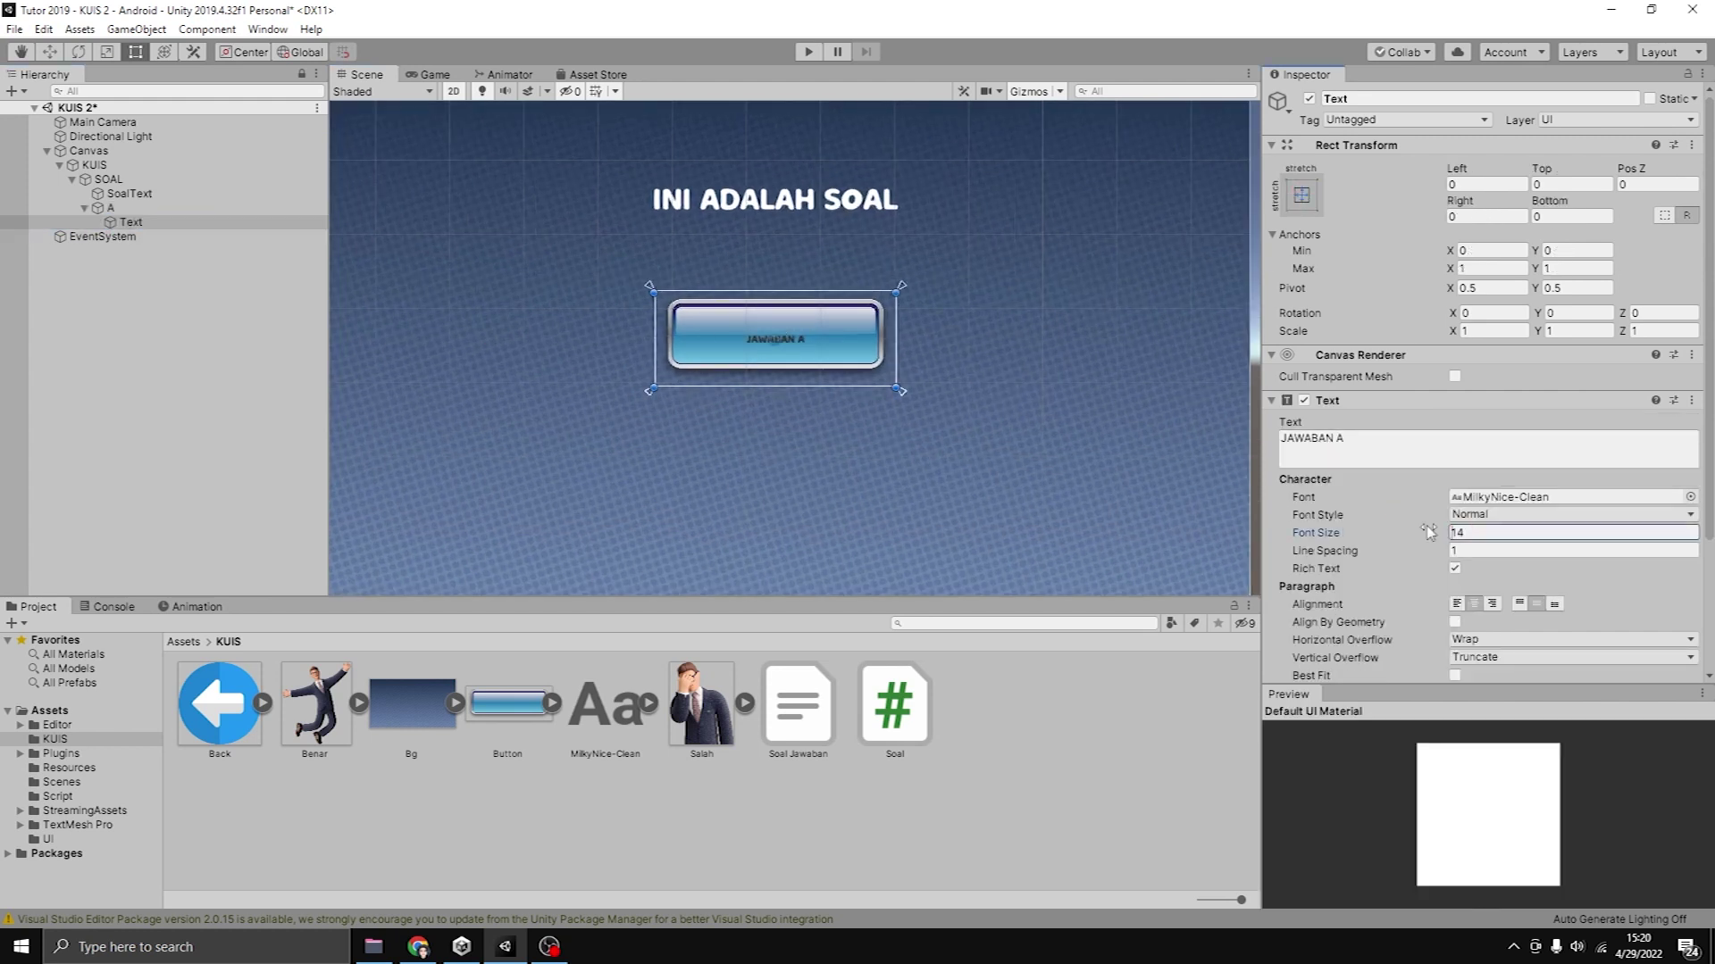
text(24)
click(50, 52)
drag(776, 264, 777, 259)
click(165, 223)
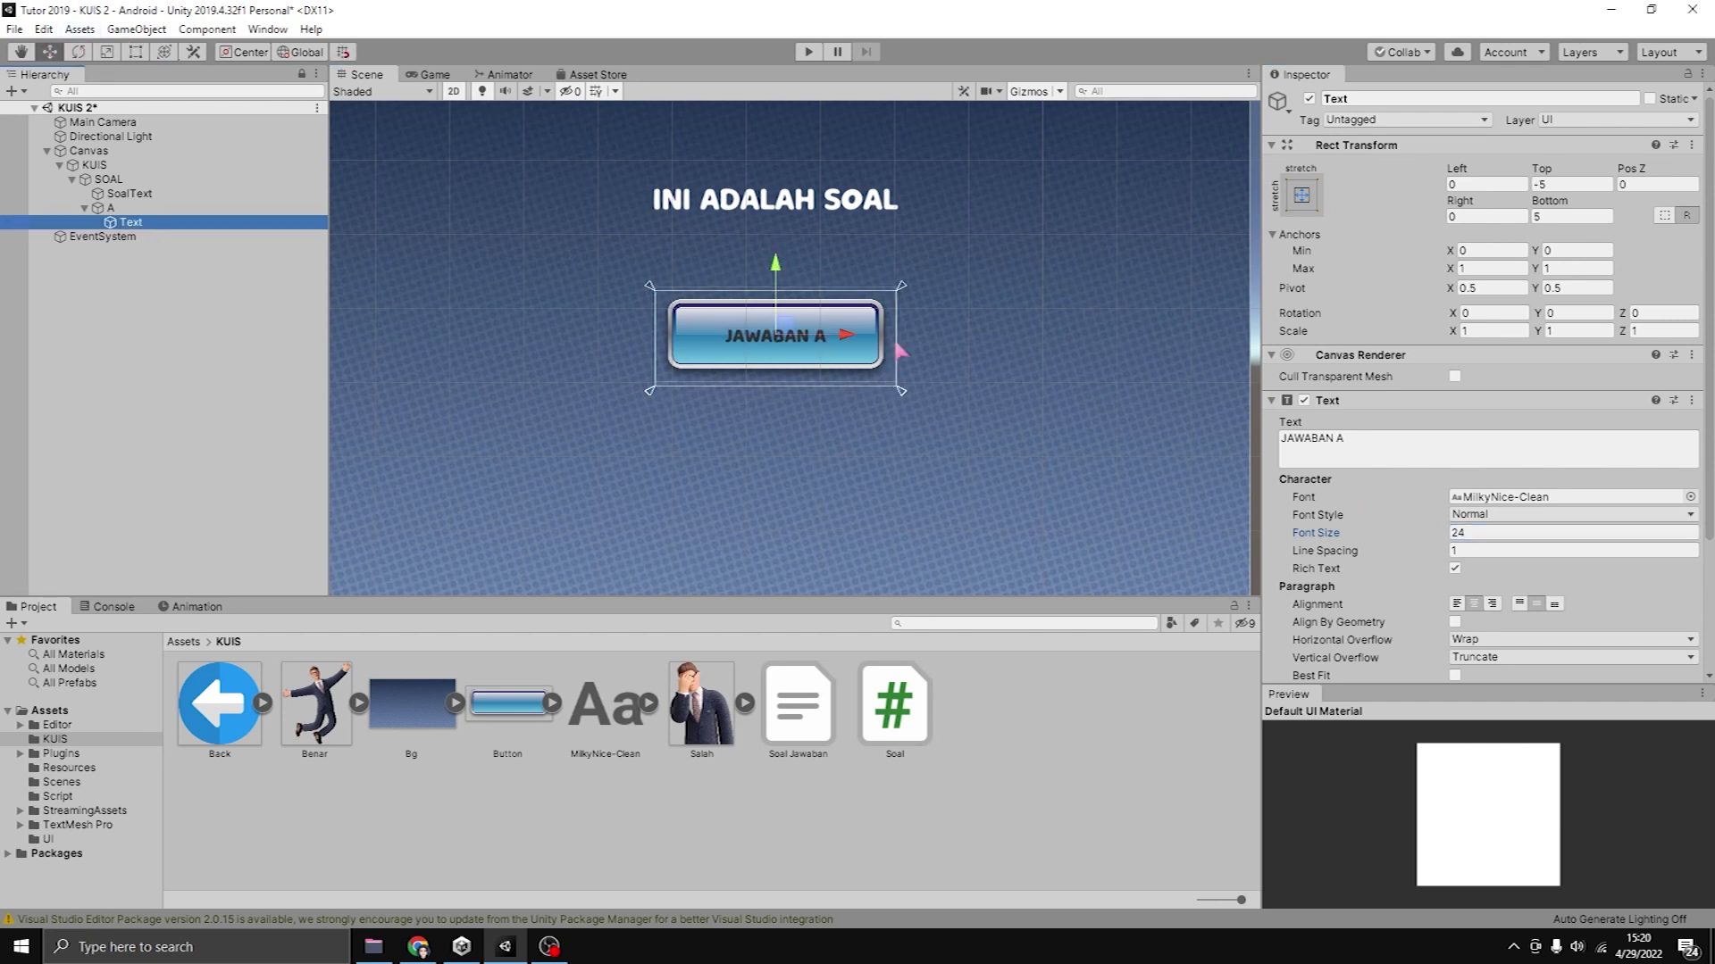
Change the colour of button A's label to white.
scroll(1376, 528, down, 3)
click(1462, 518)
drag(91, 177, 3, 49)
click(203, 16)
scroll(752, 357, up, 2)
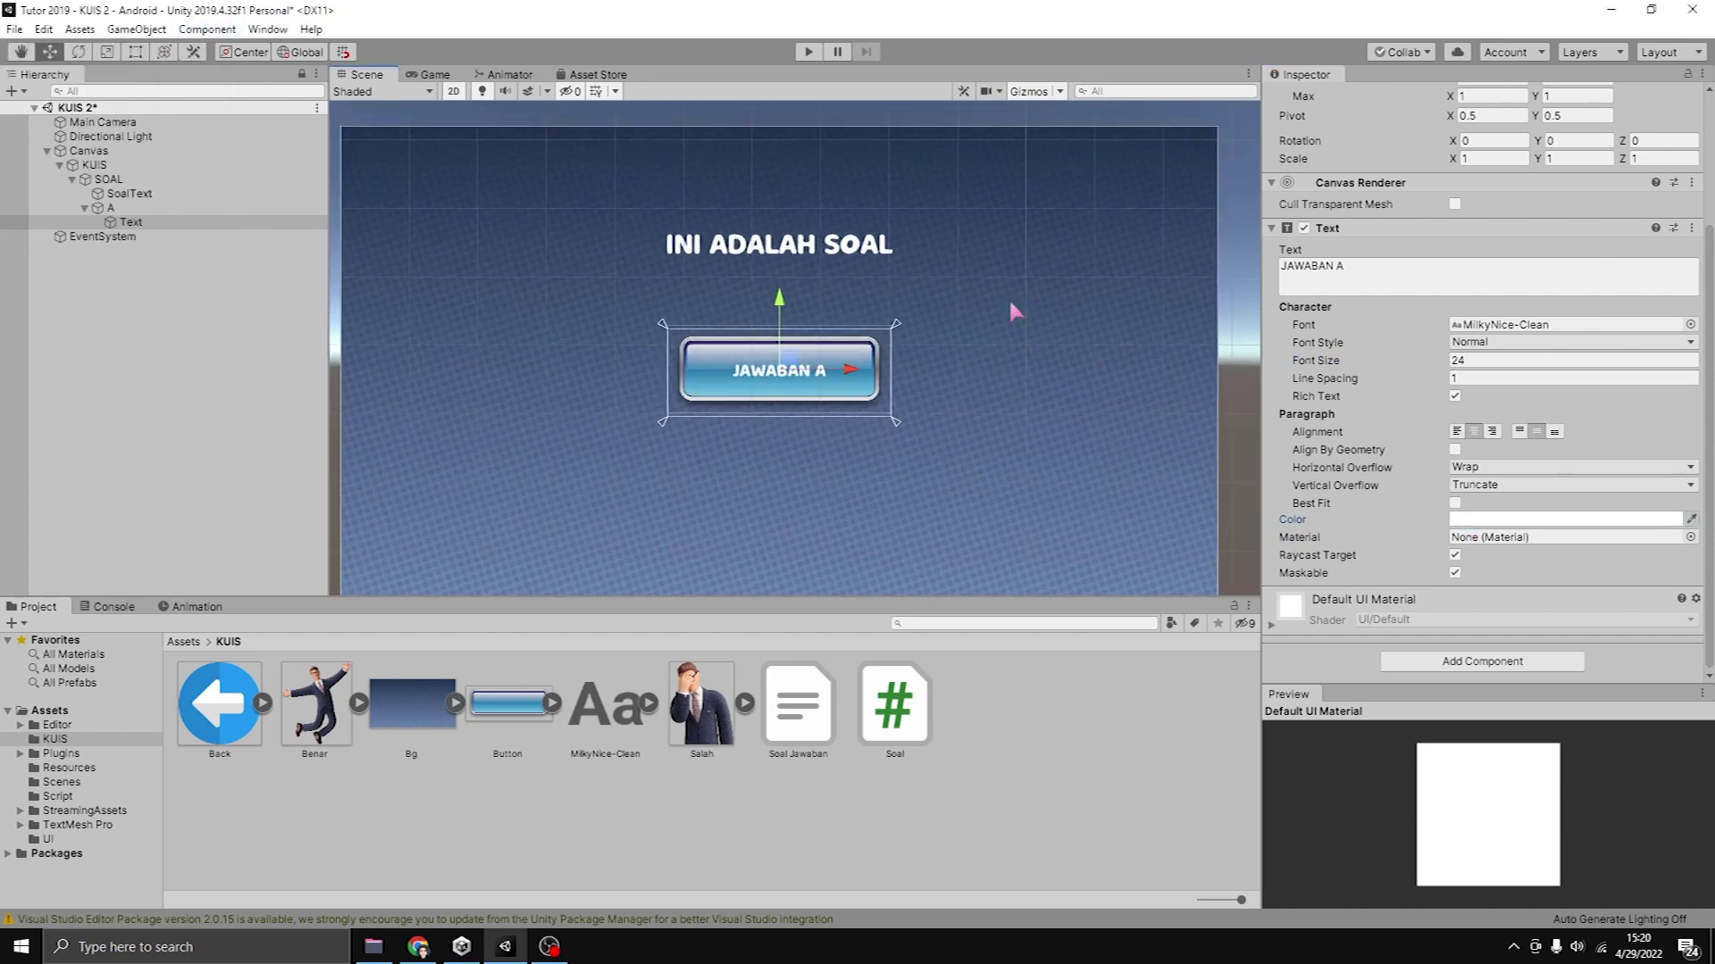
scroll(1152, 321, down, 2)
scroll(1447, 268, up, 3)
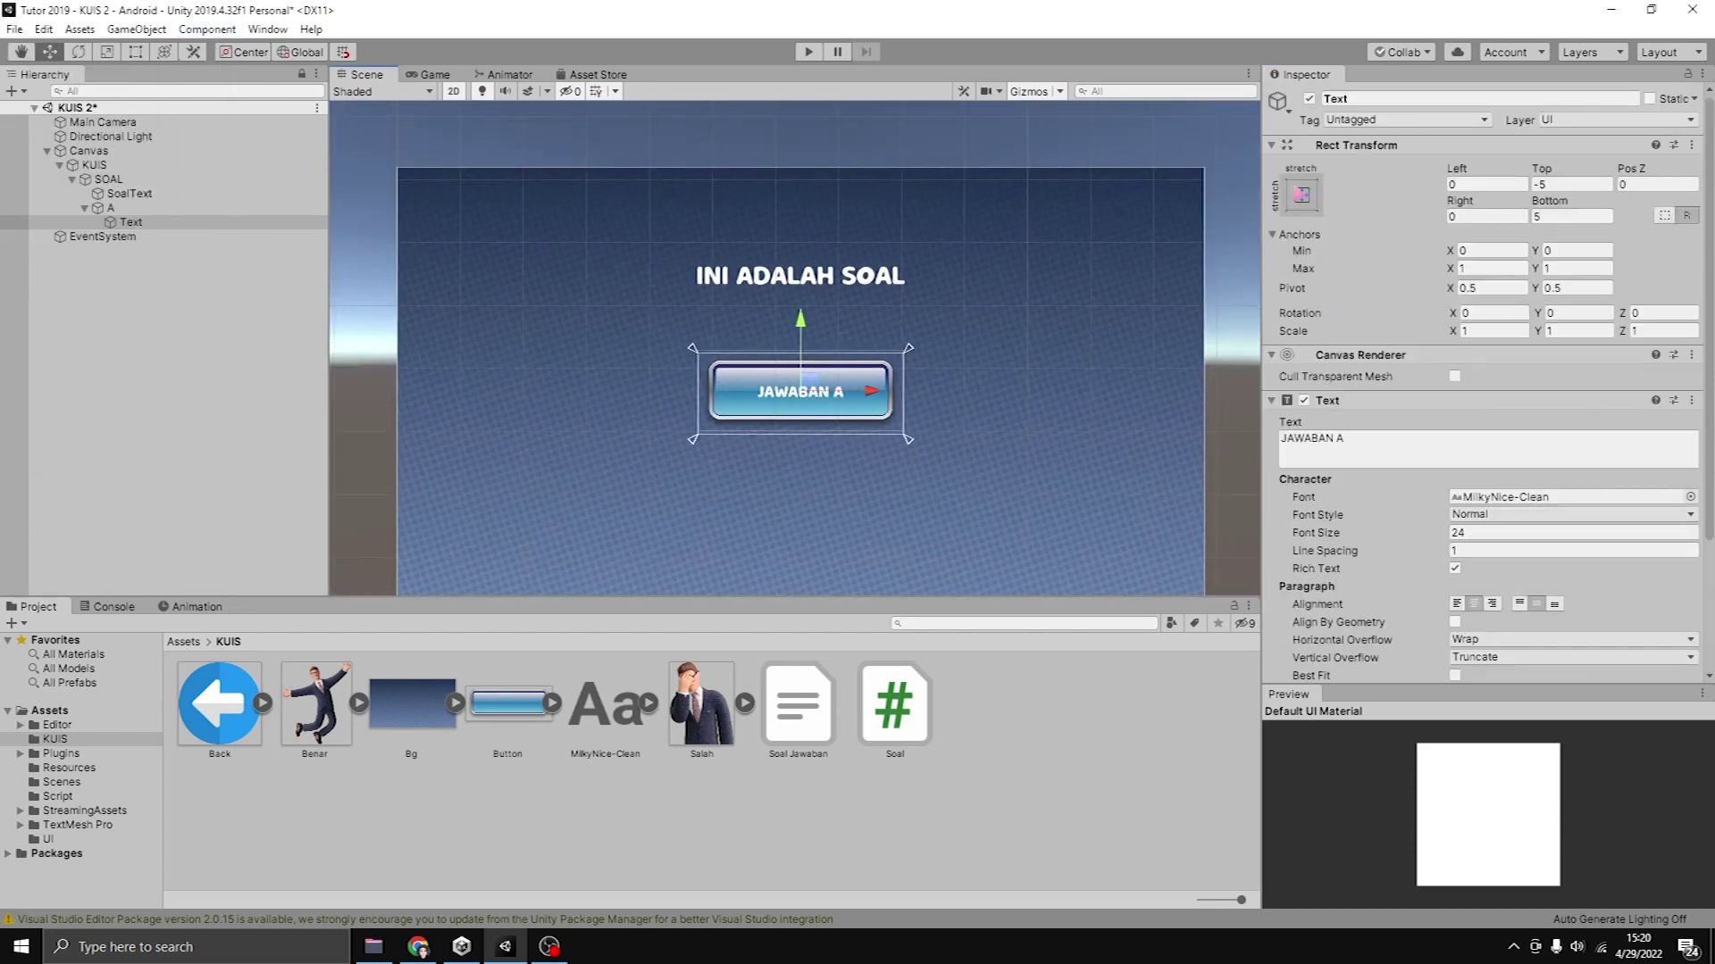
click(1302, 193)
alt+click(1398, 371)
key(ctrl+z)
Collapse button A in the hierarchy and set its Pos X to -250.
click(118, 210)
click(85, 210)
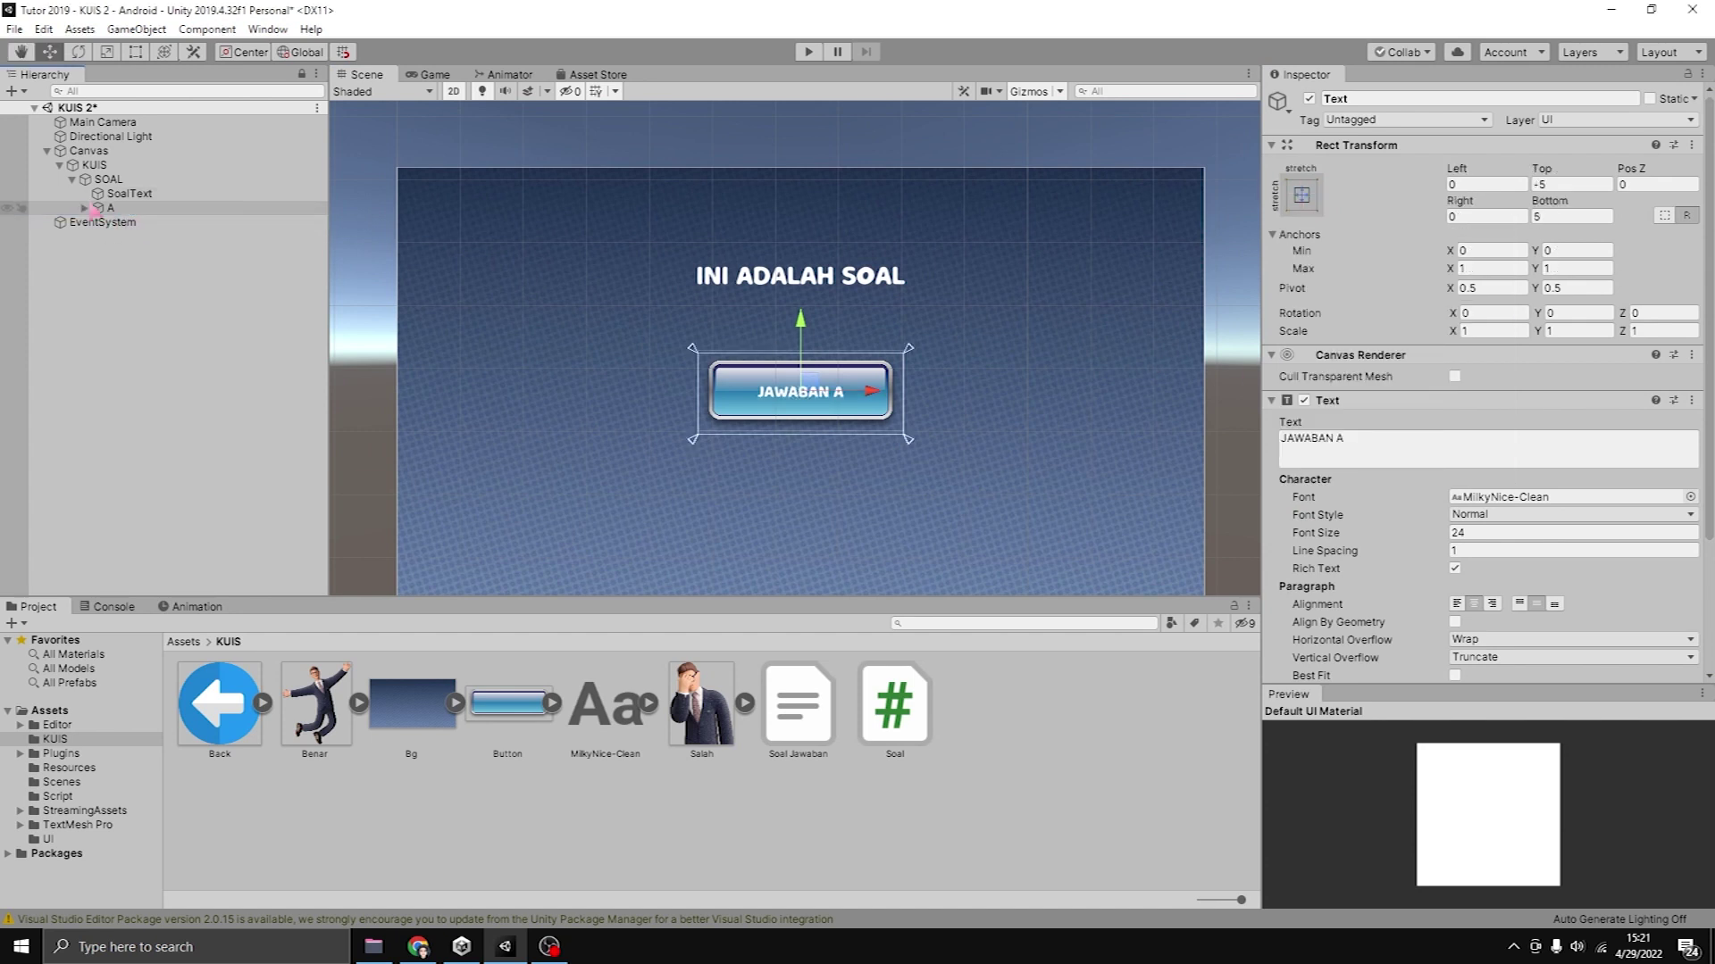
click(100, 209)
click(1318, 191)
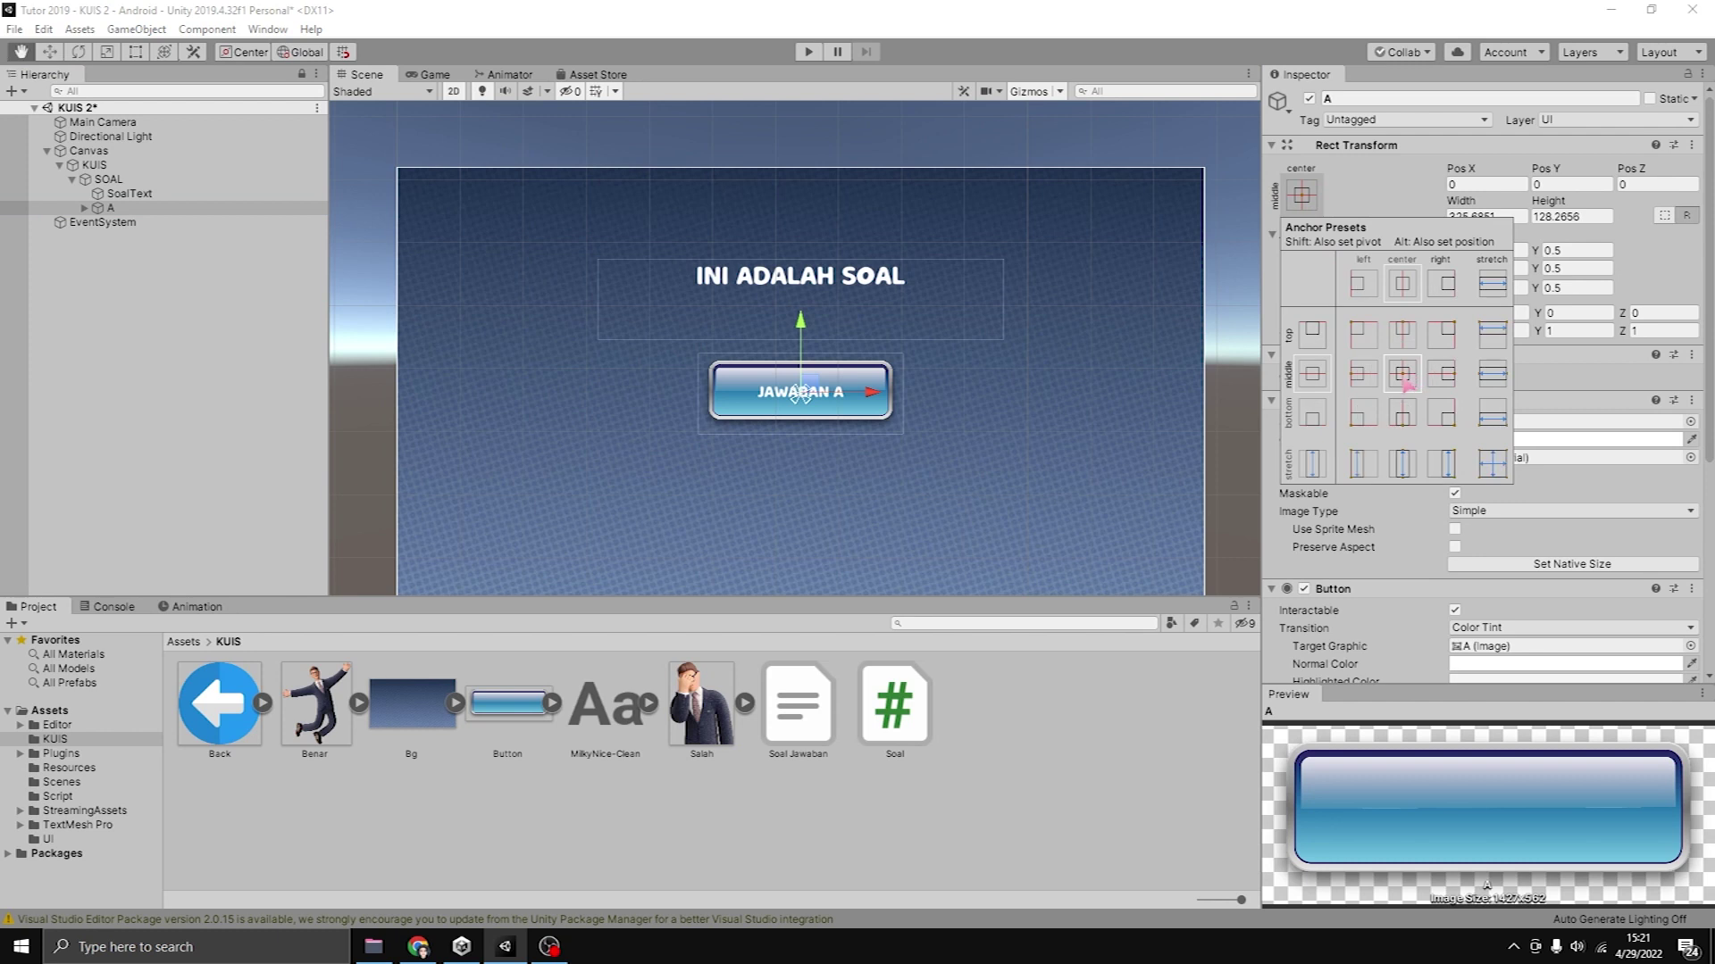
drag(1475, 184, 1322, 167)
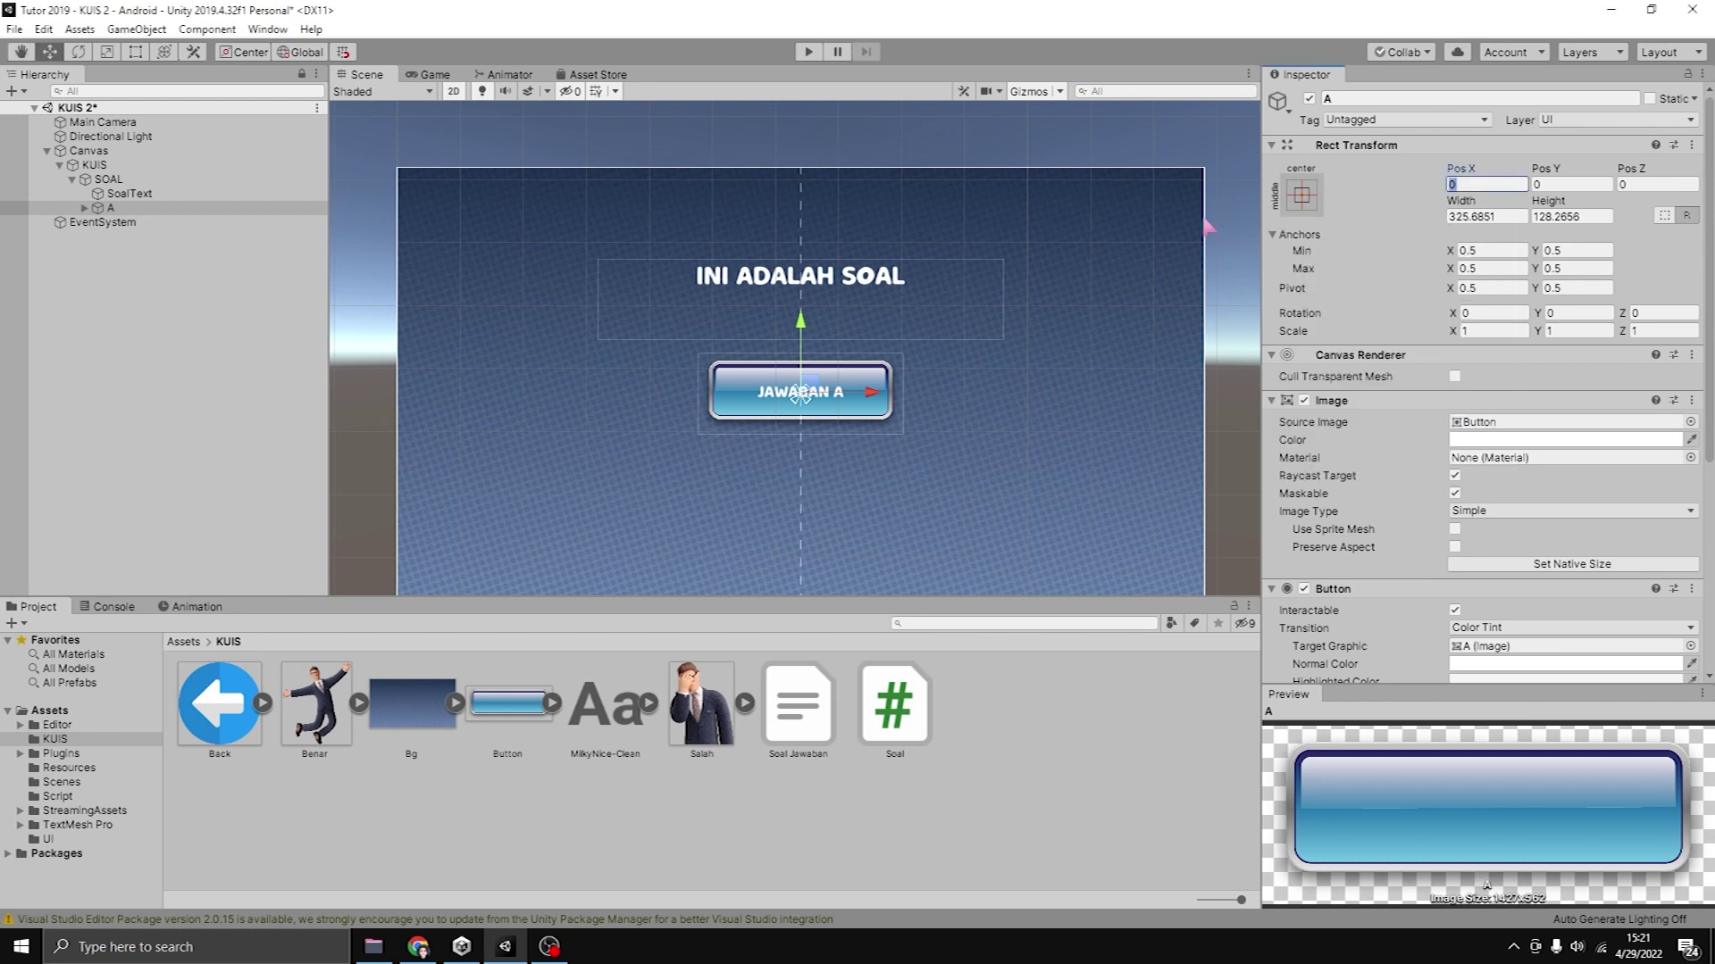
text(-200)
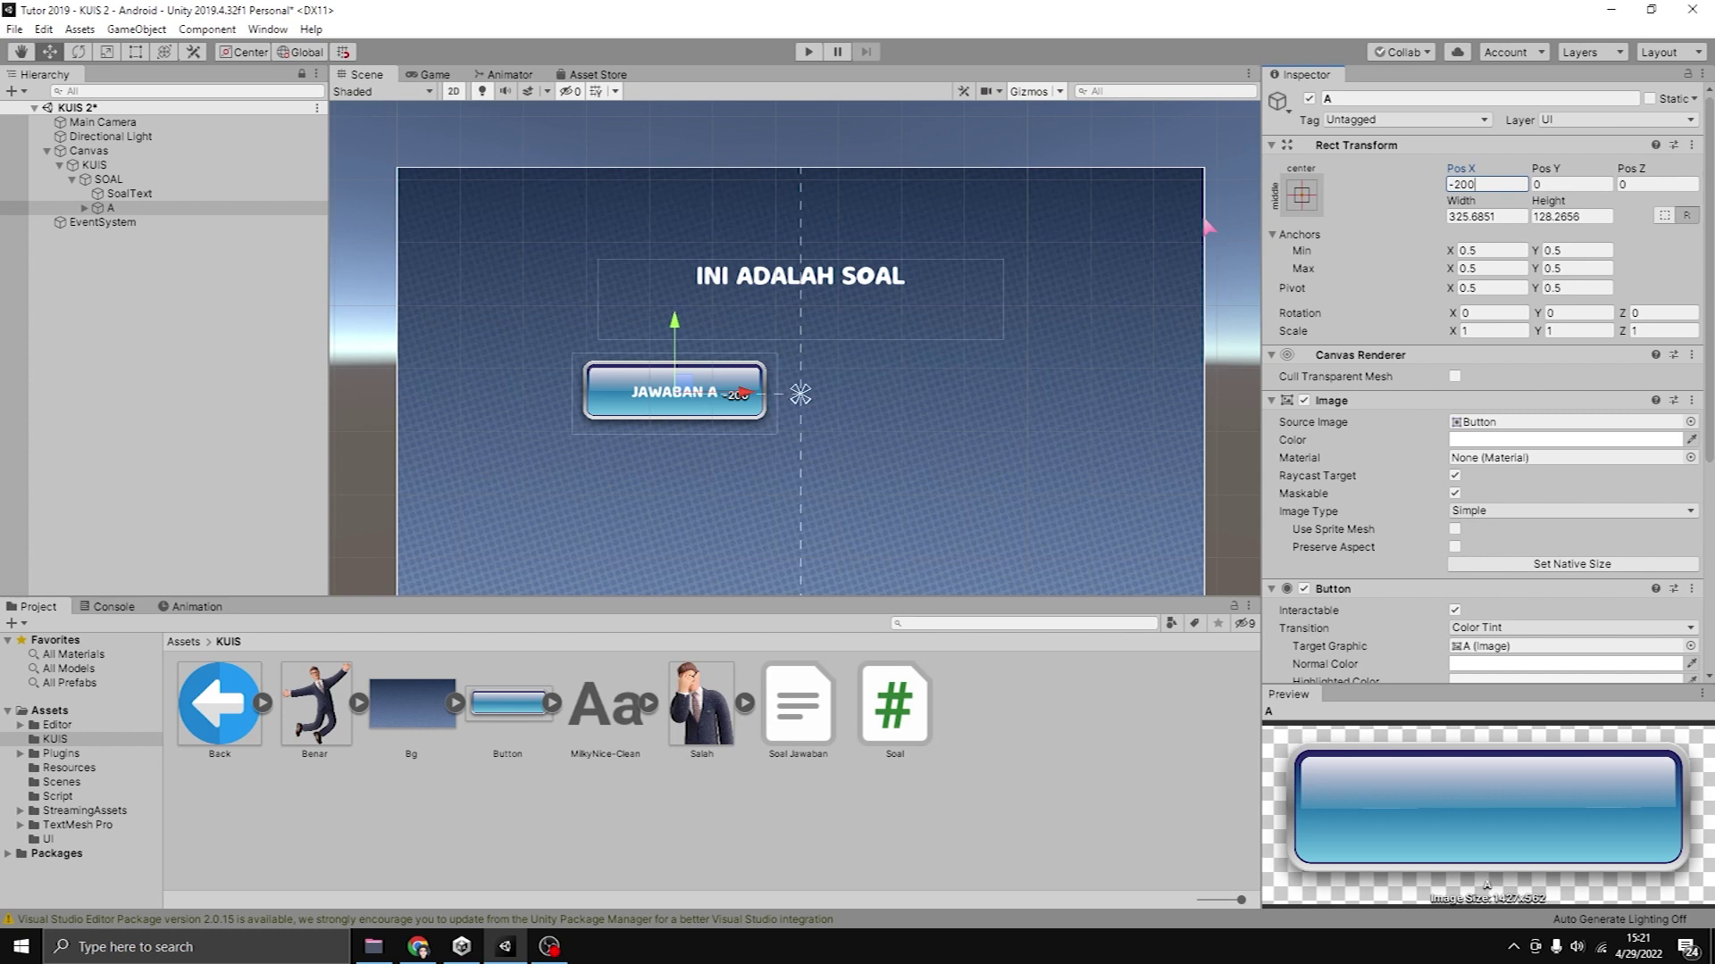
key(BackSpace)
key(BackSpace)
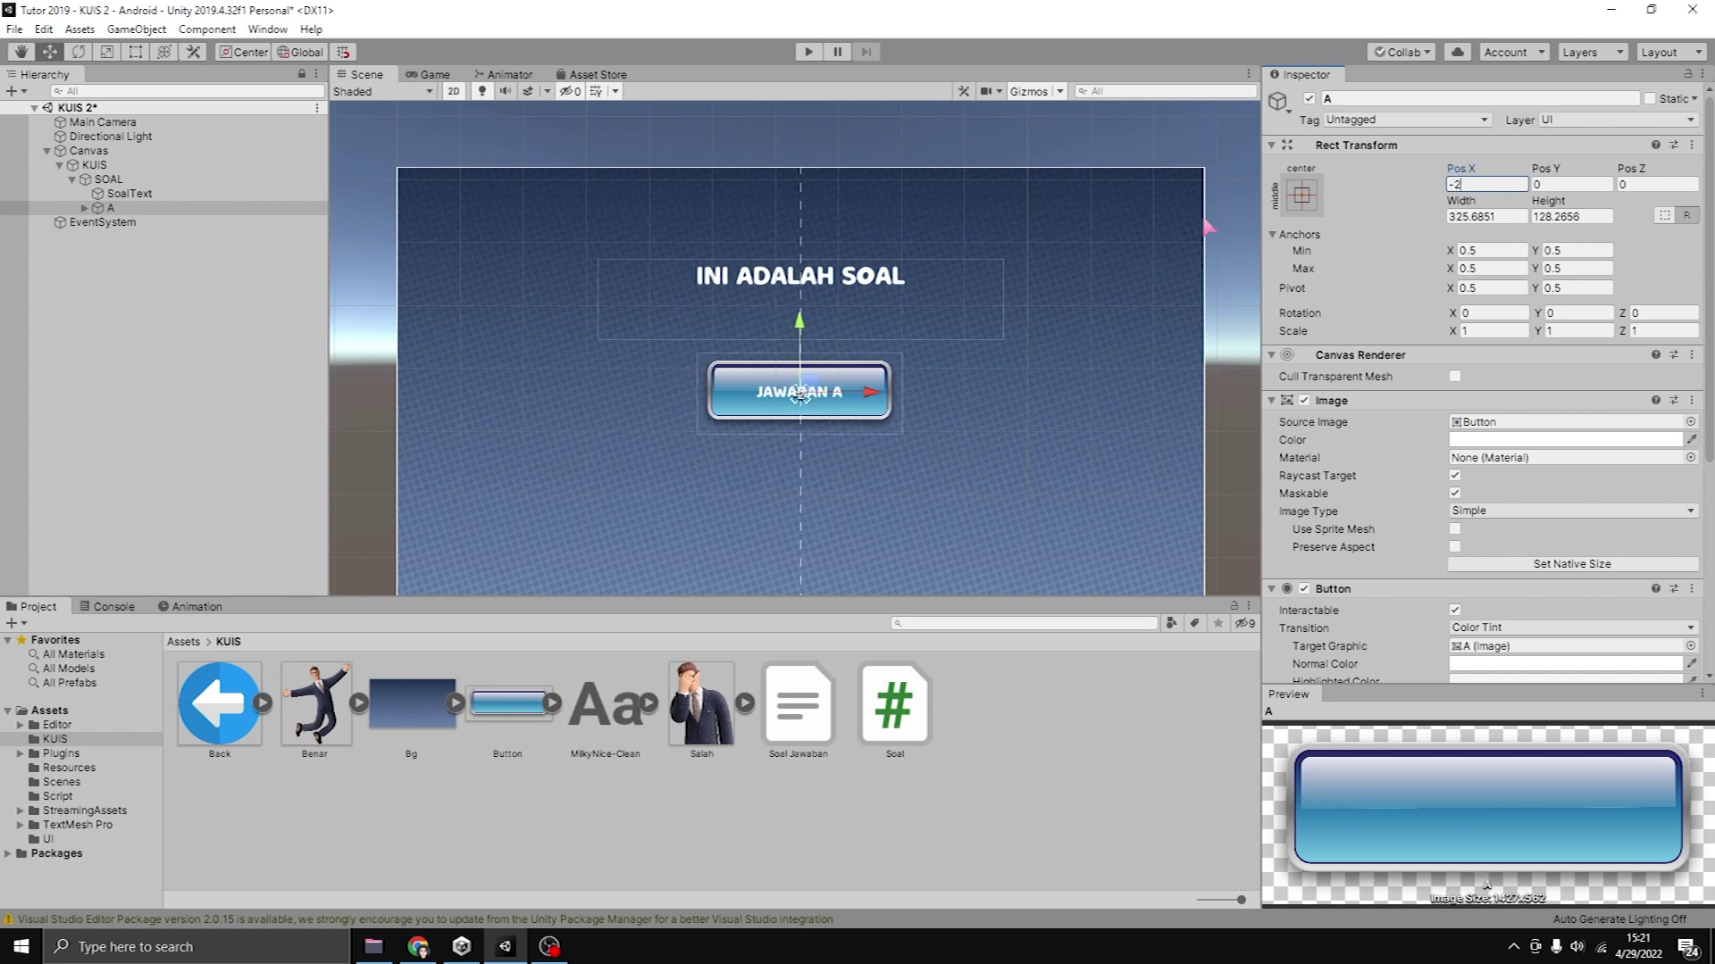
text(00)
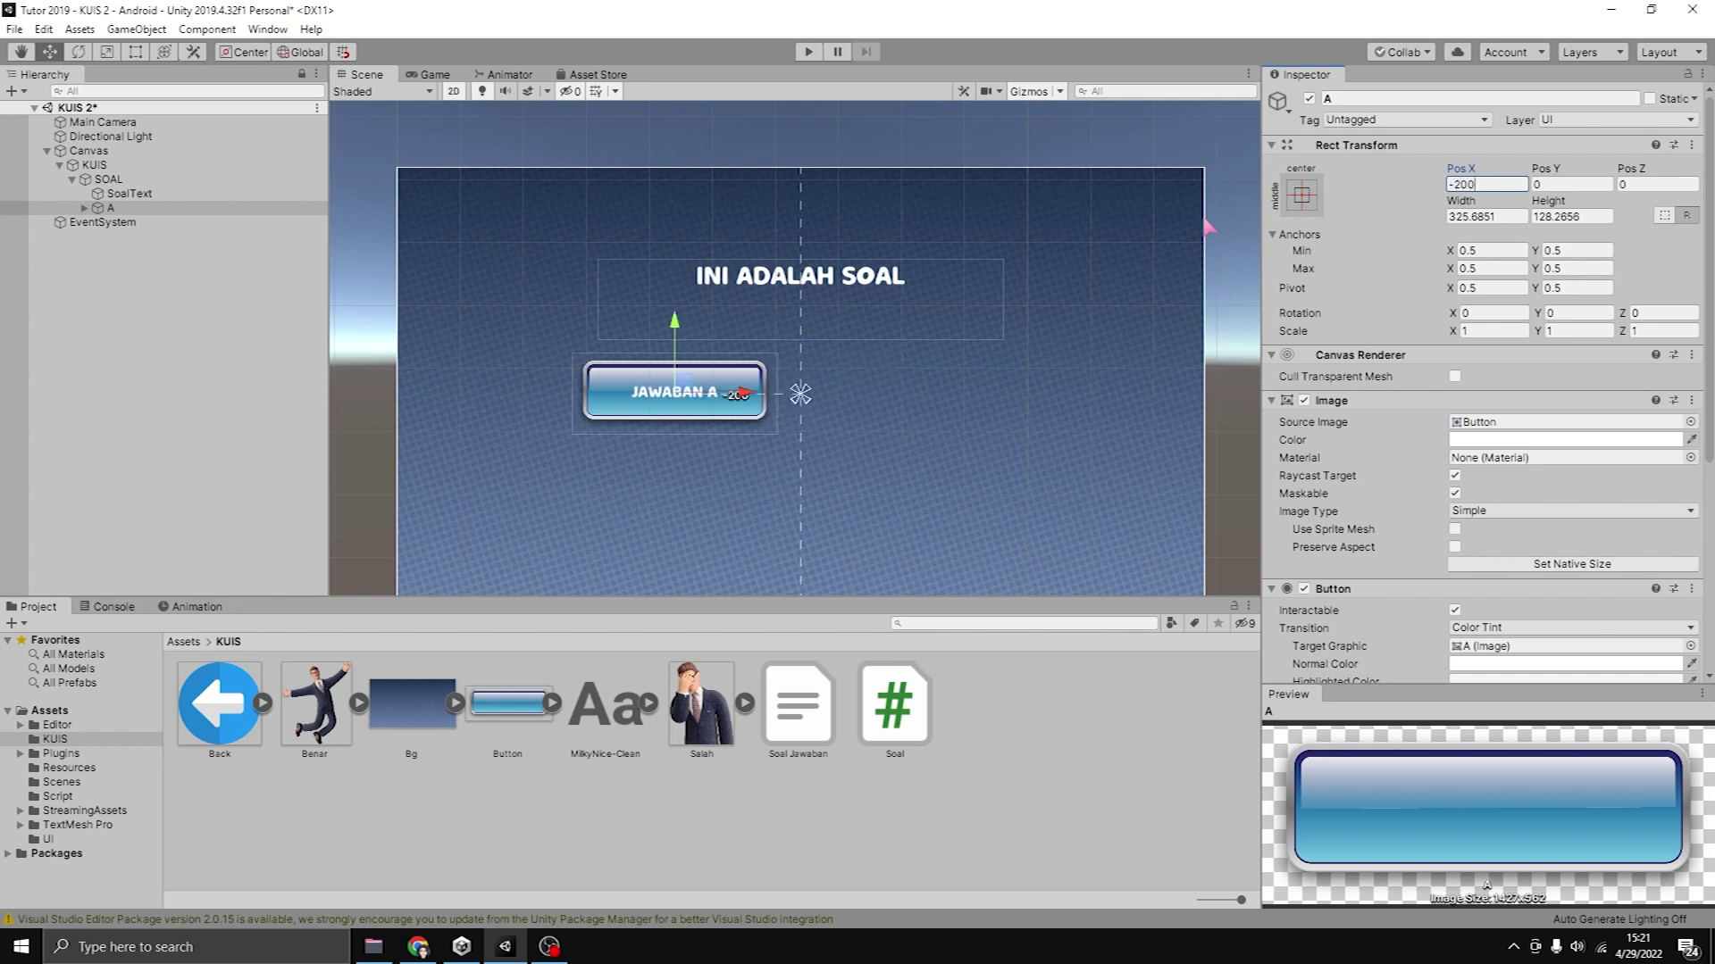
key(BackSpace)
key(BackSpace)
key(BackSpace)
text(50)
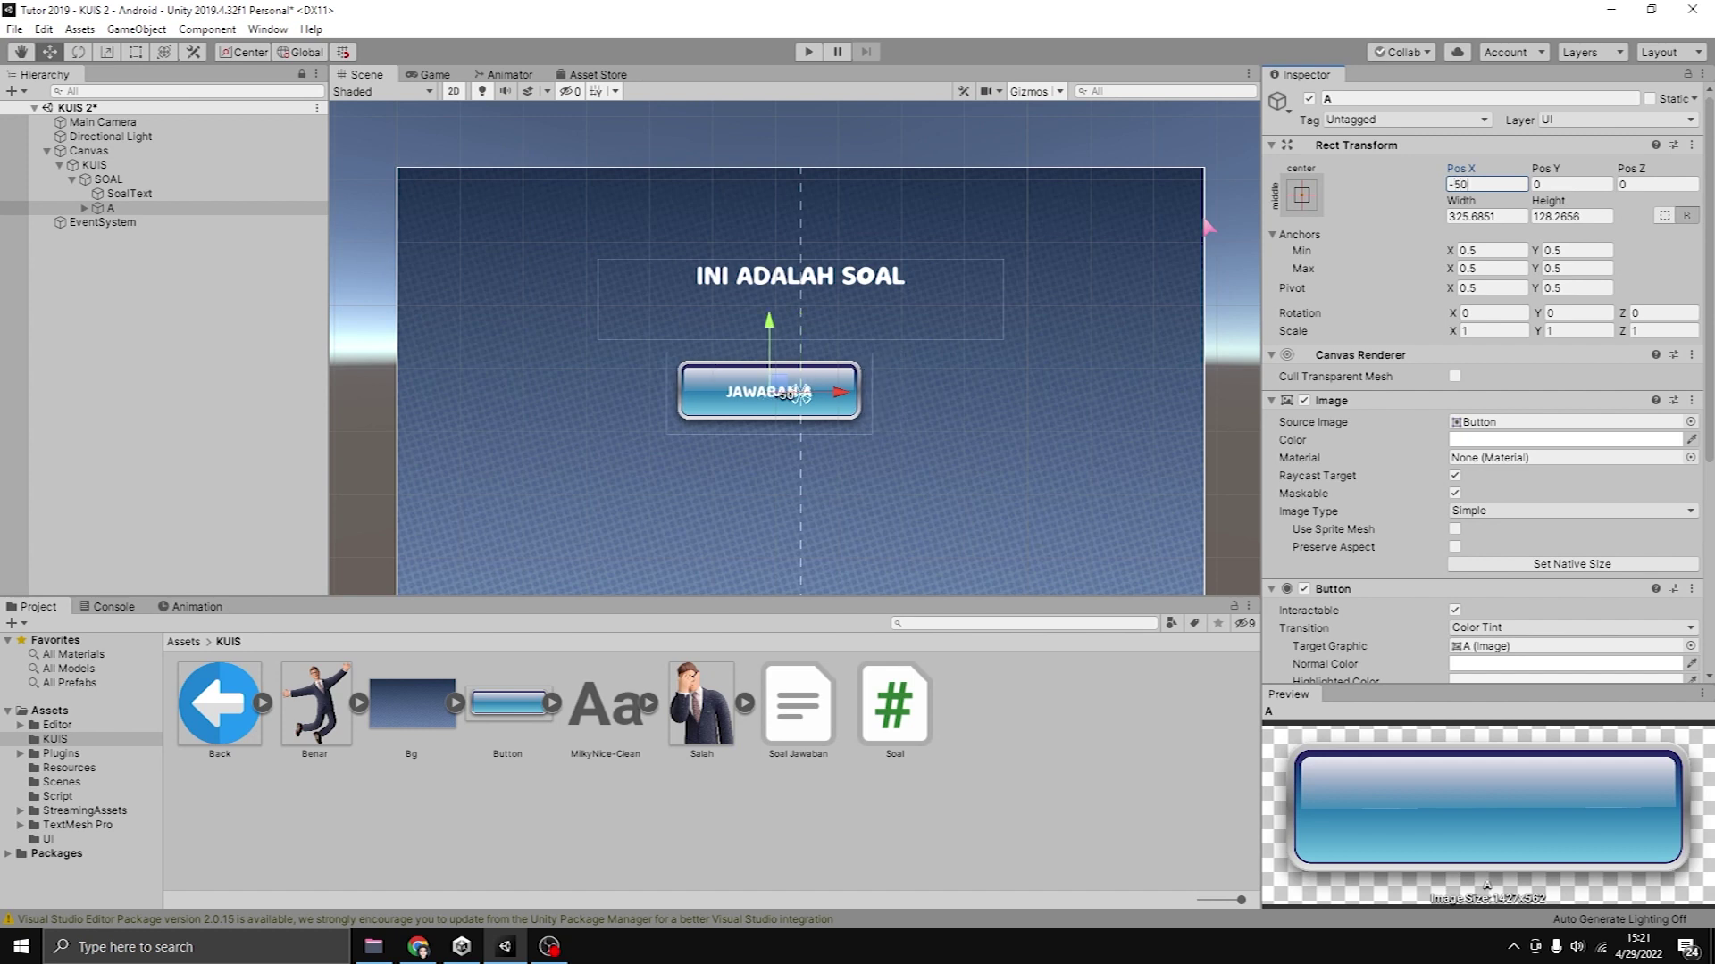
key(BackSpace)
key(BackSpace)
text(250)
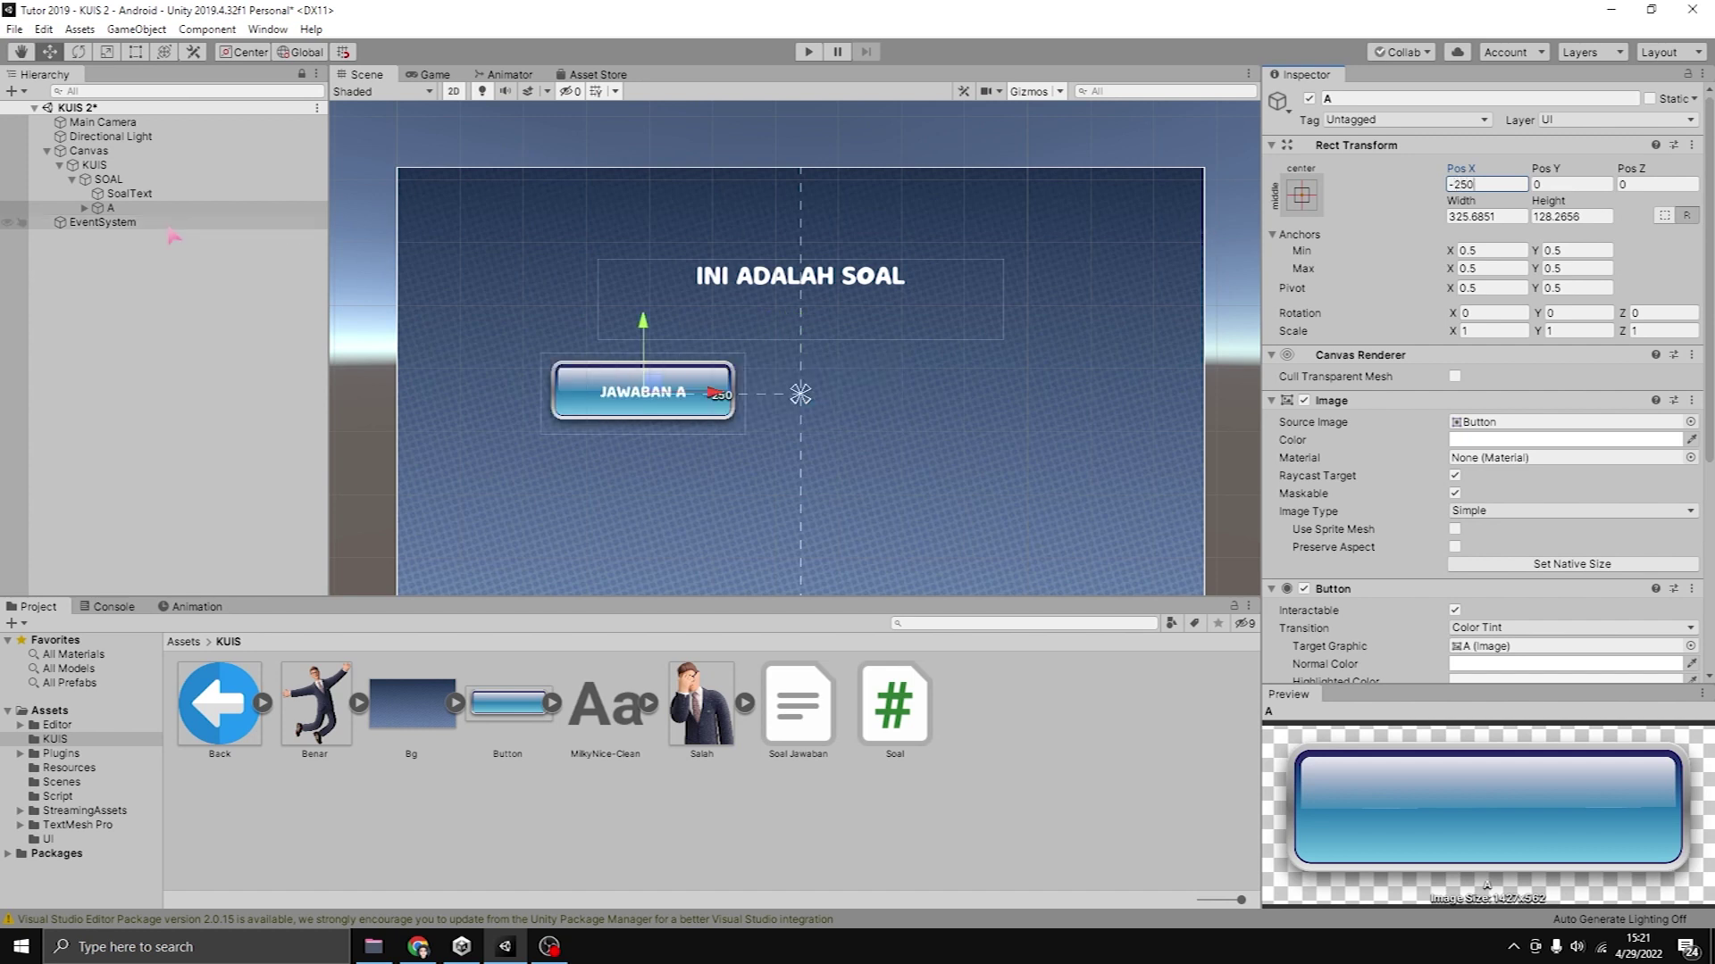
Duplicate button A as B and set the copy's Pos X to 250.
click(110, 208)
key(ctrl+d)
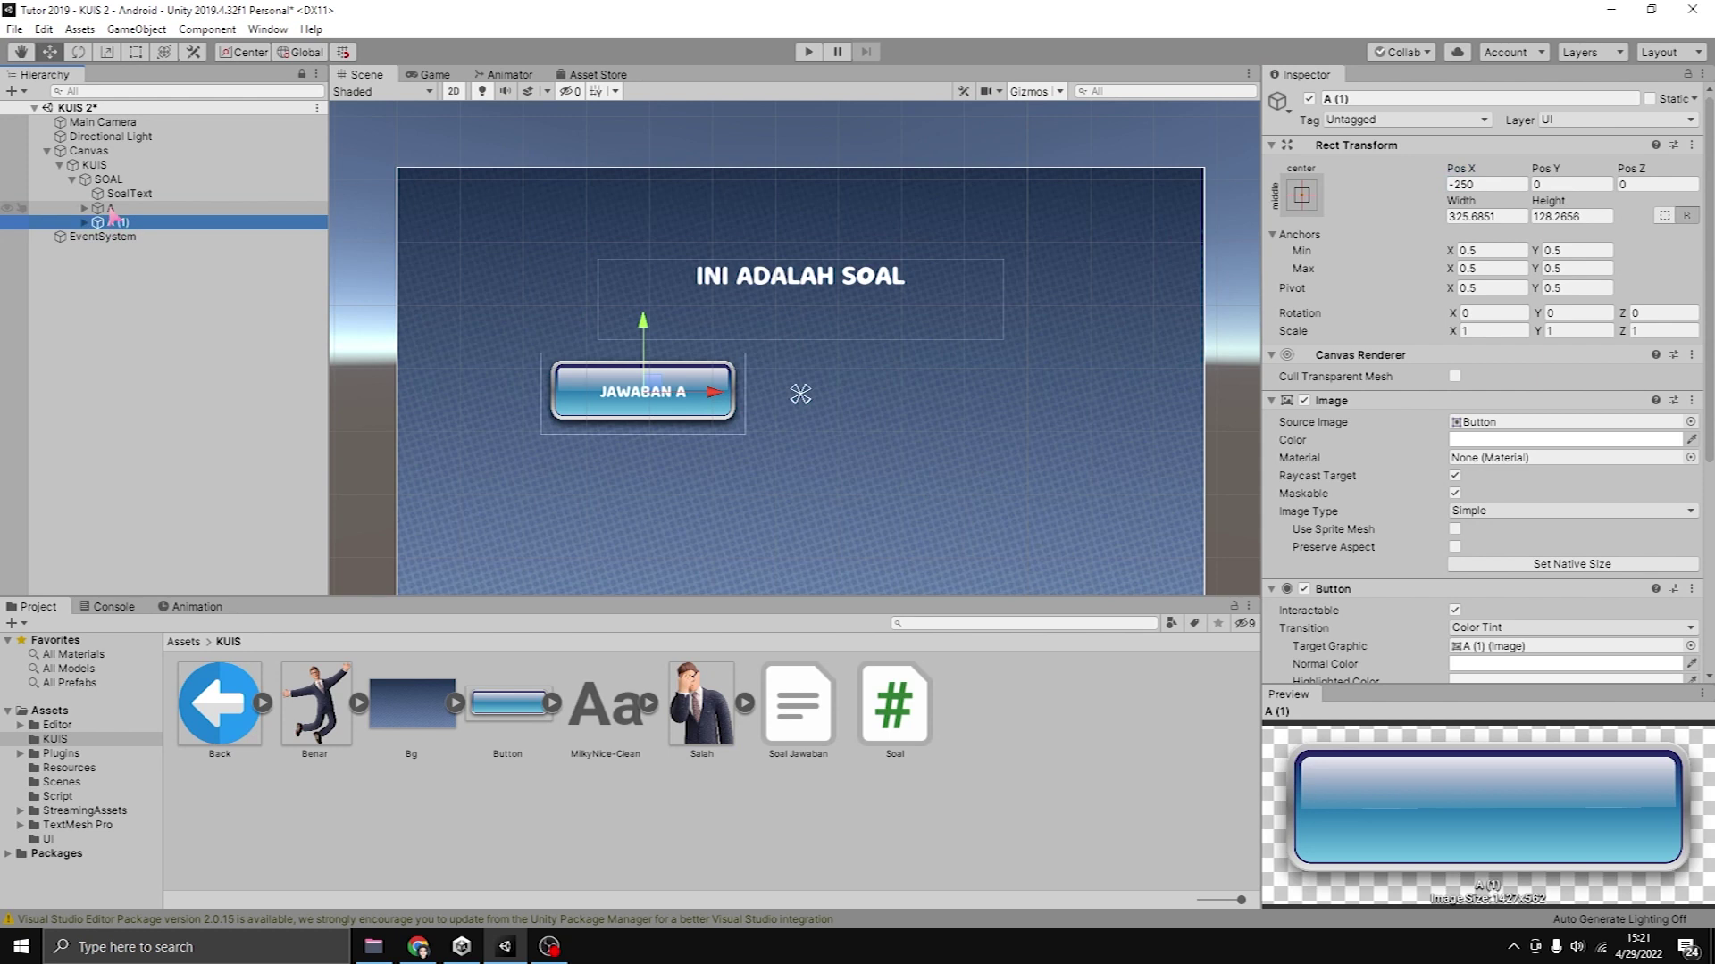
right_click(130, 221)
click(150, 278)
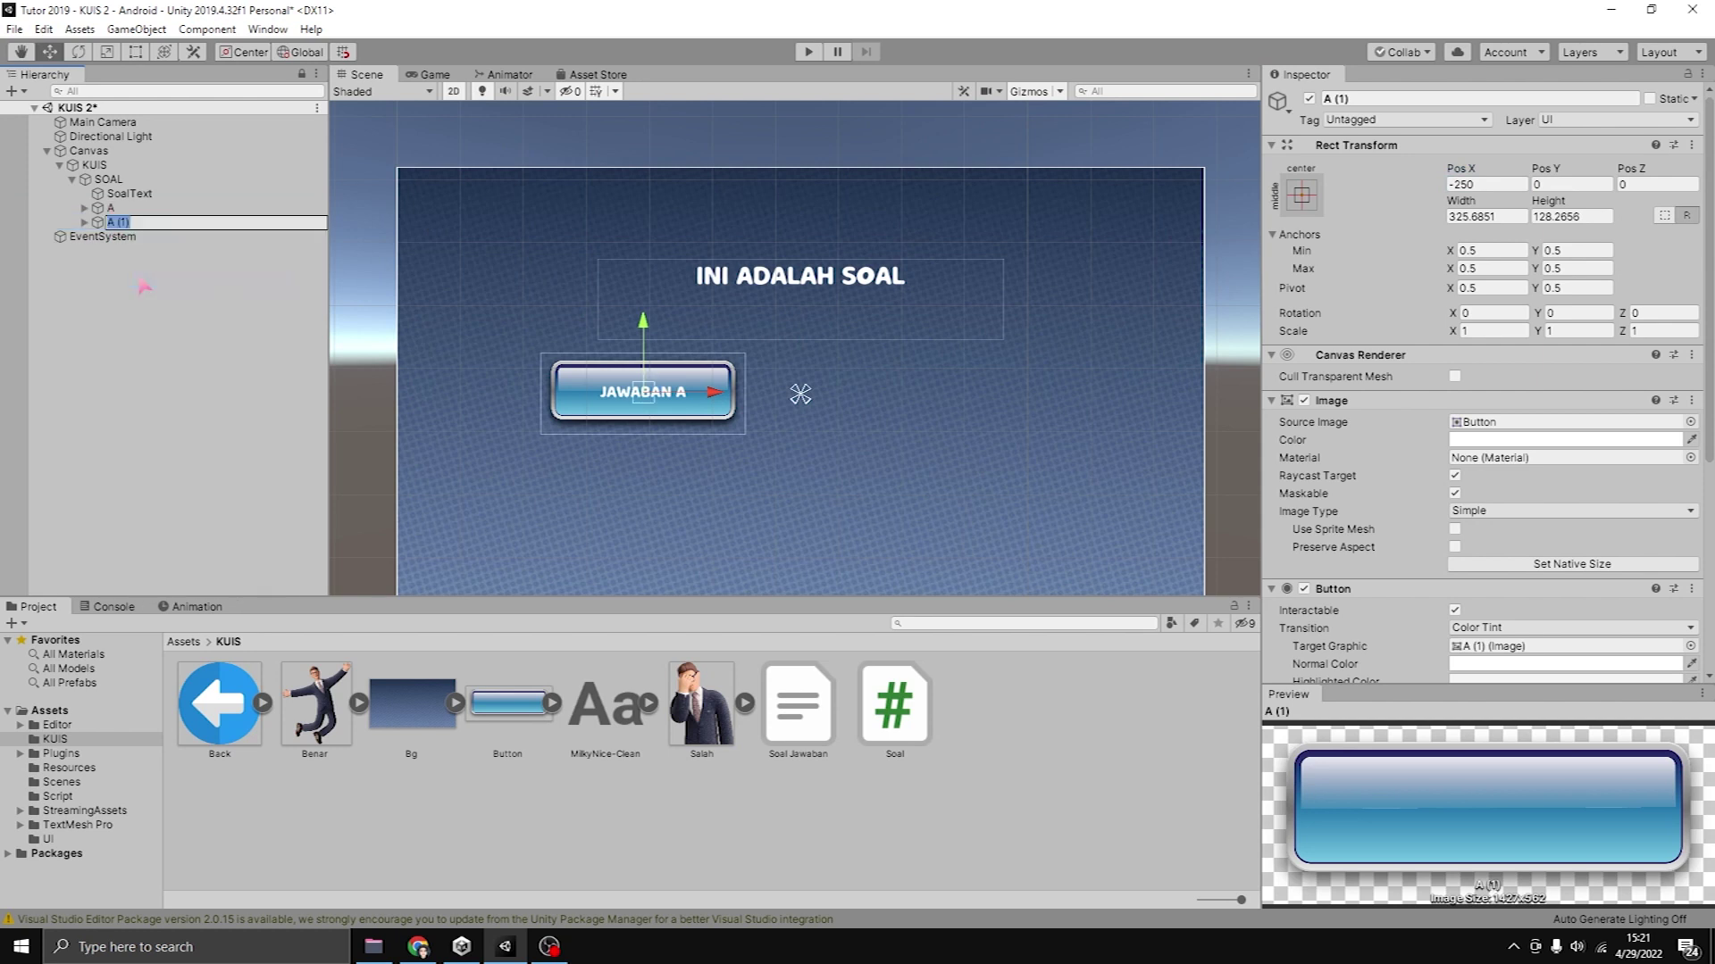
click(124, 295)
click(126, 213)
click(126, 220)
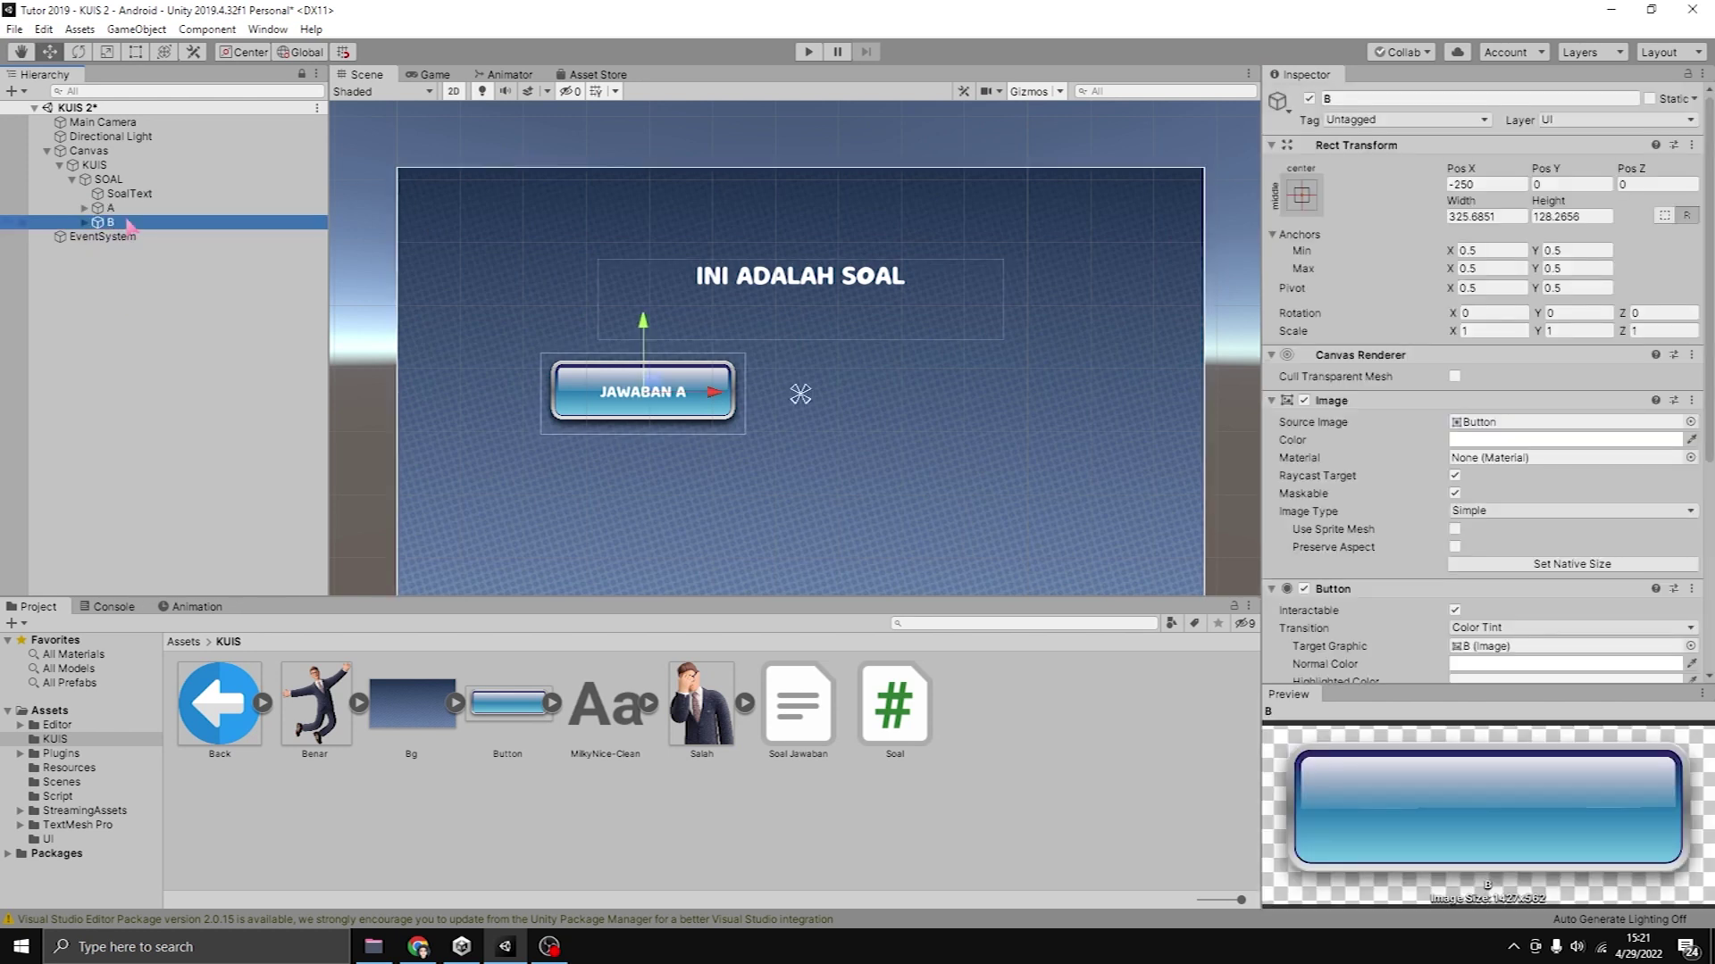
click(1489, 184)
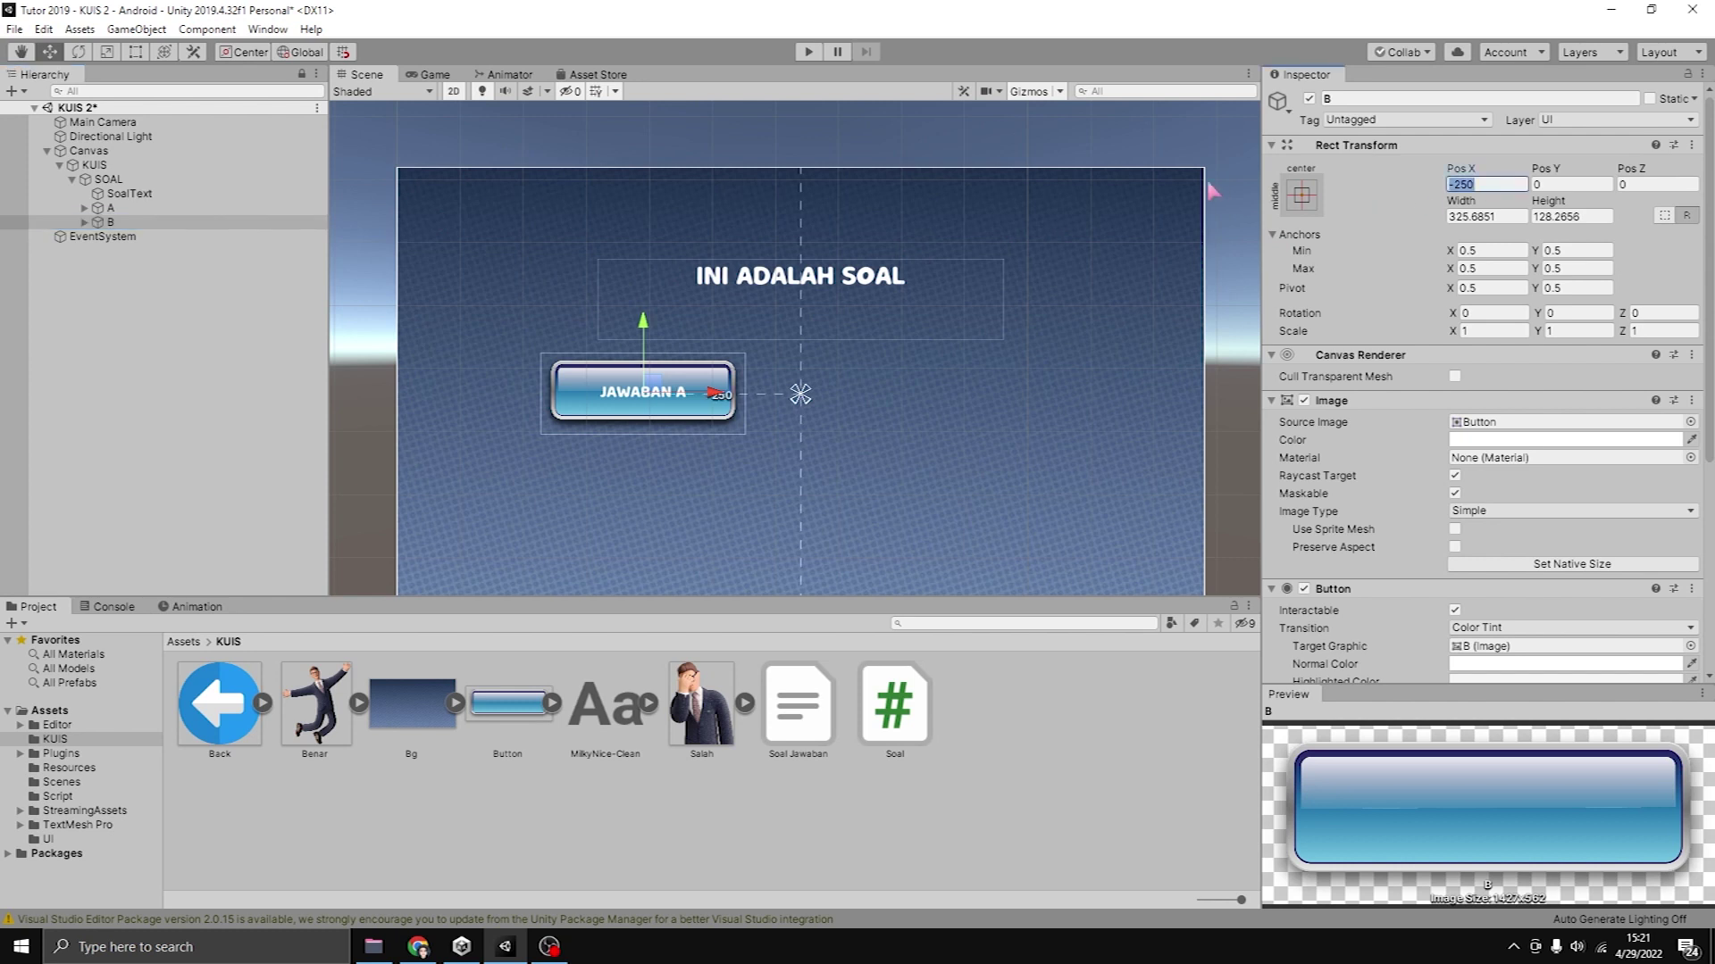
text(250)
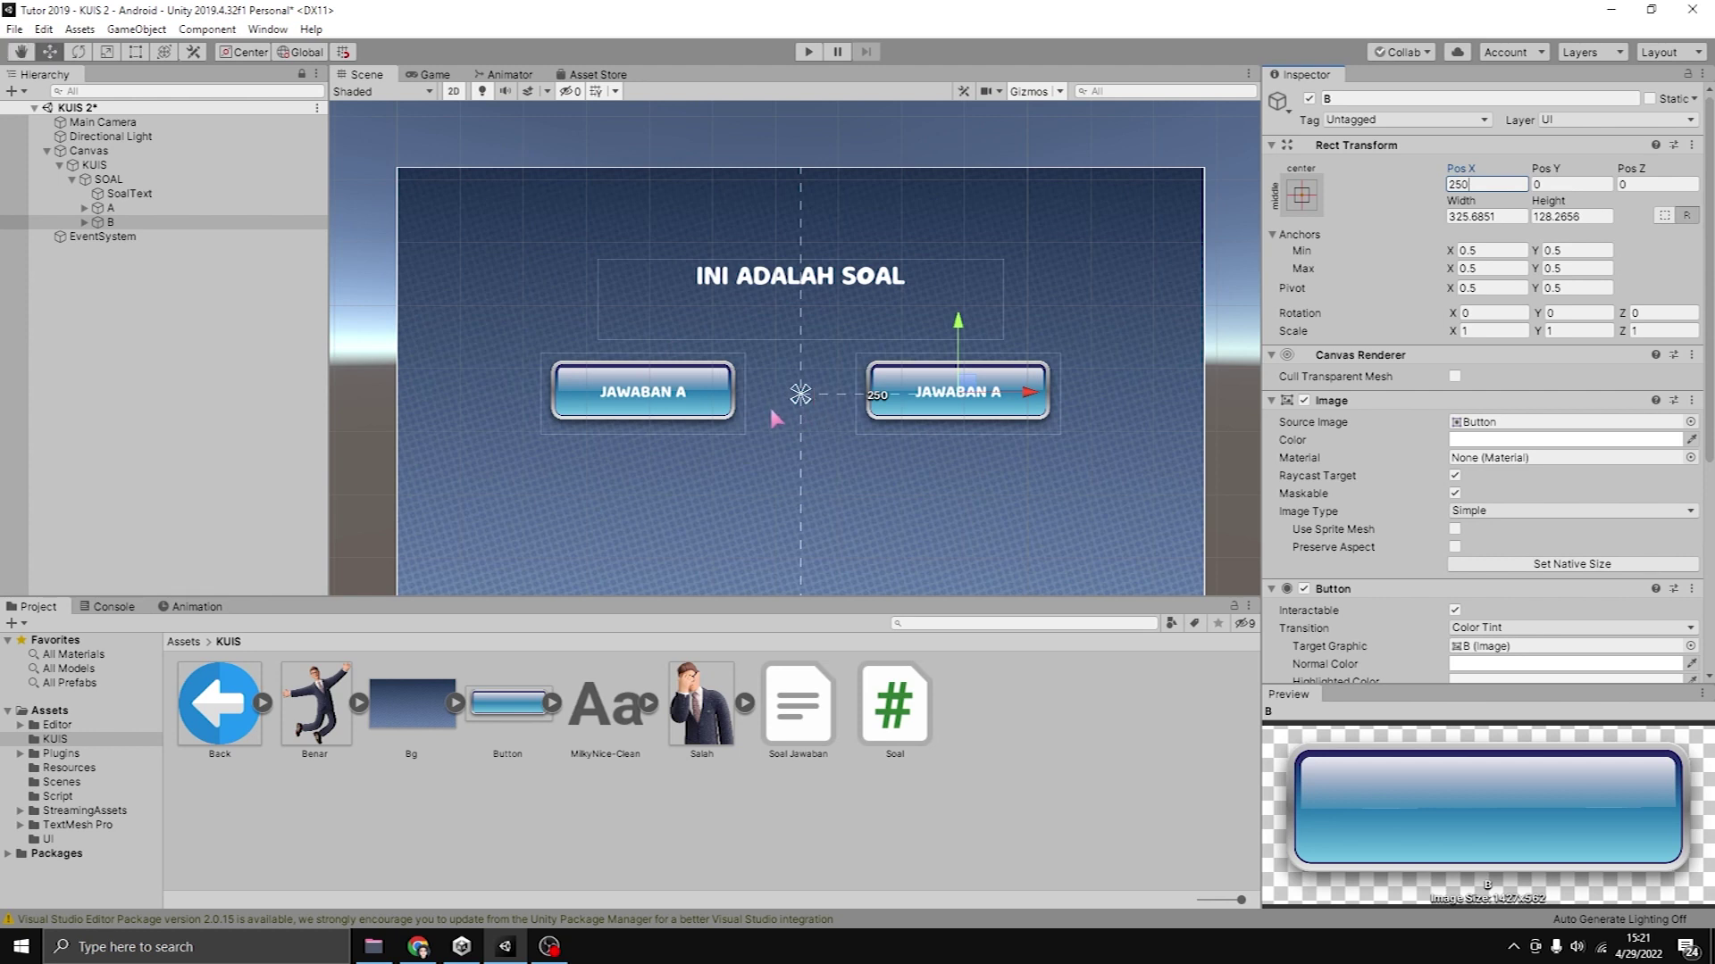
Duplicate button B and rename the copy C.
click(155, 223)
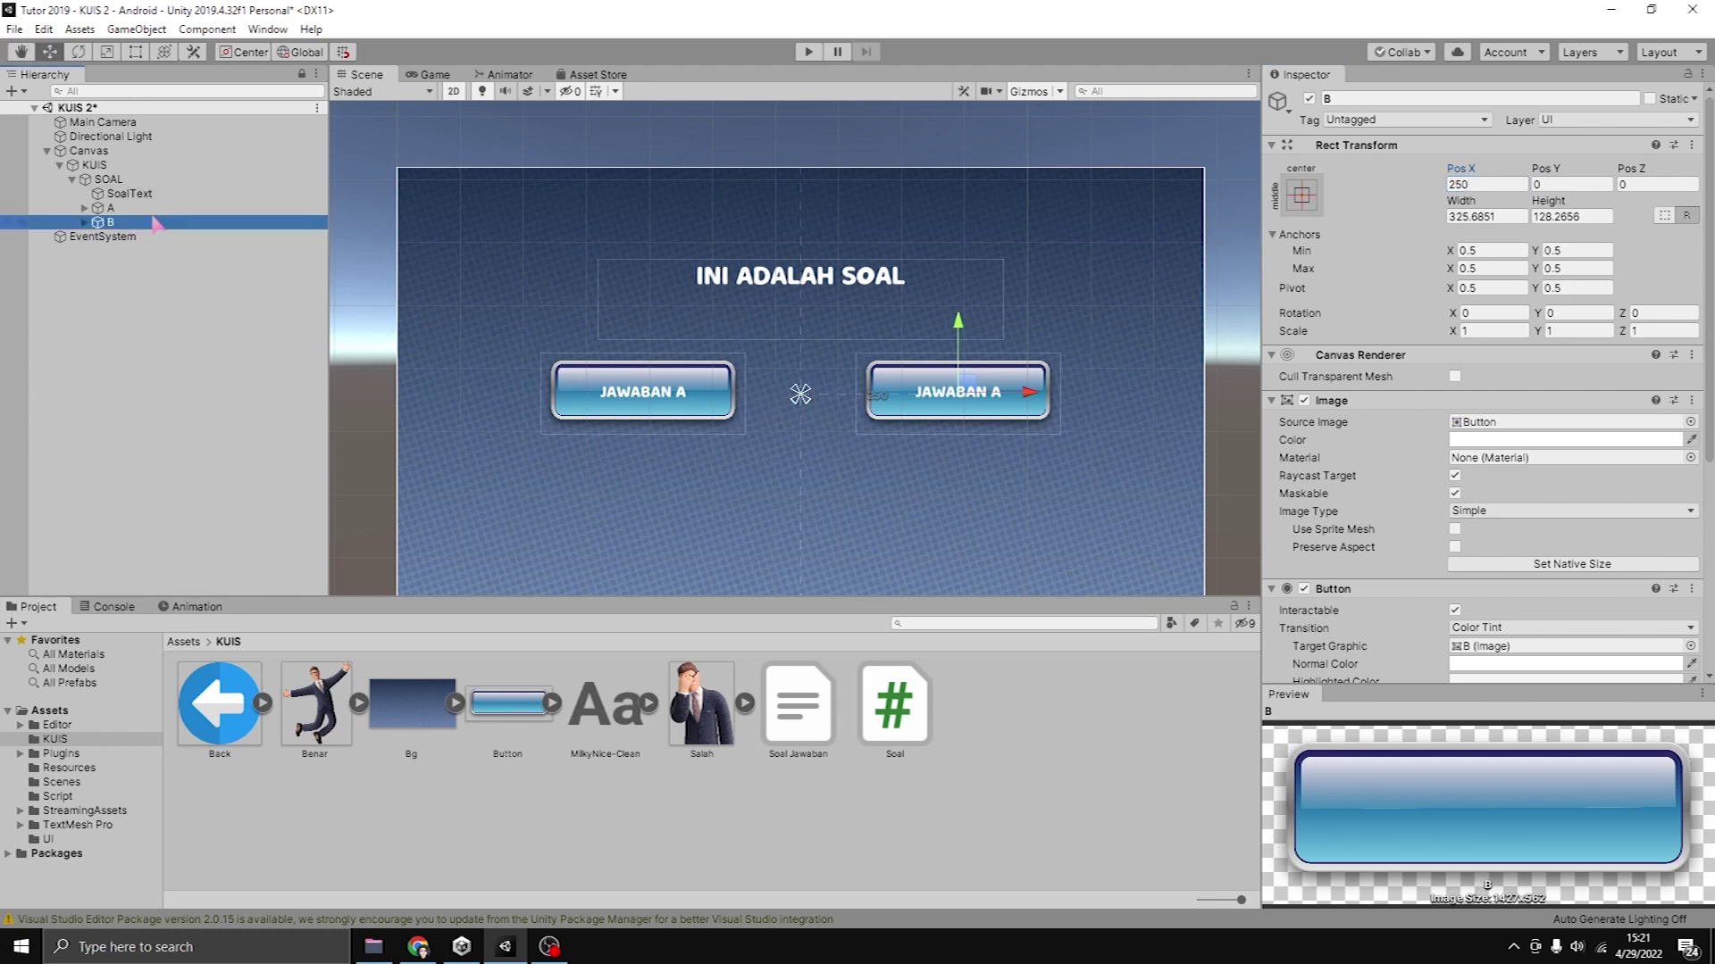
key(ctrl+d)
click(148, 234)
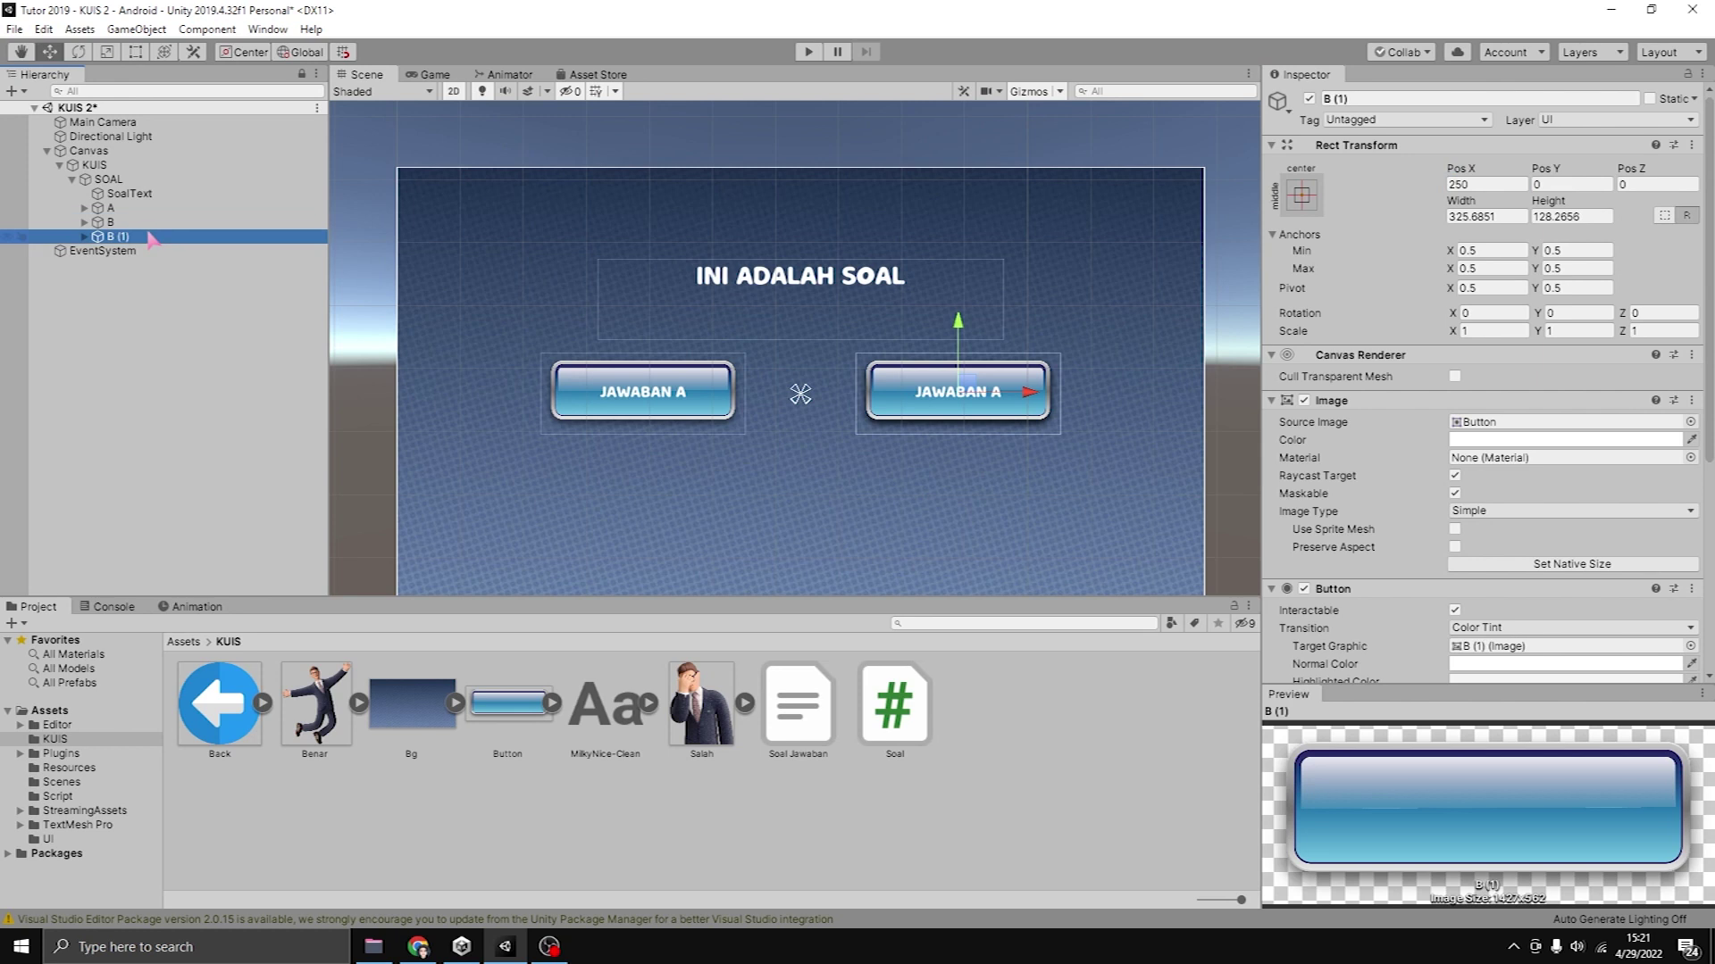
text(C)
key(Return)
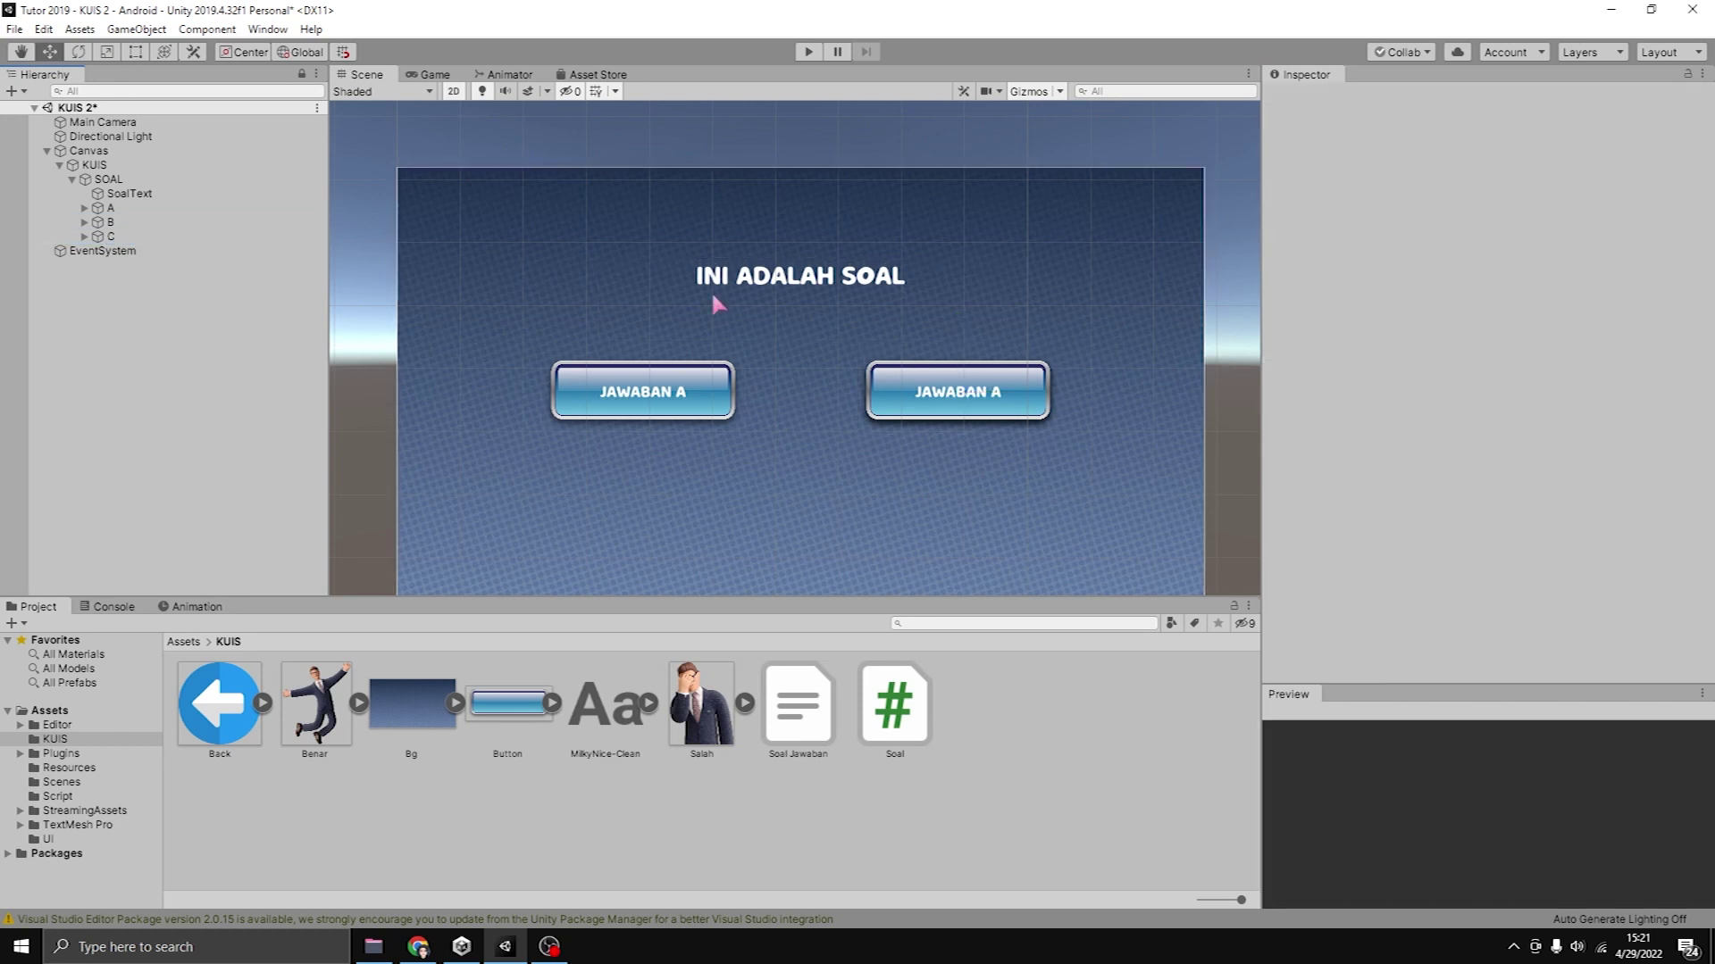
Move button C down below button B to about Pos Y -112 and set its Pos X to -250.
drag(966, 333, 966, 403)
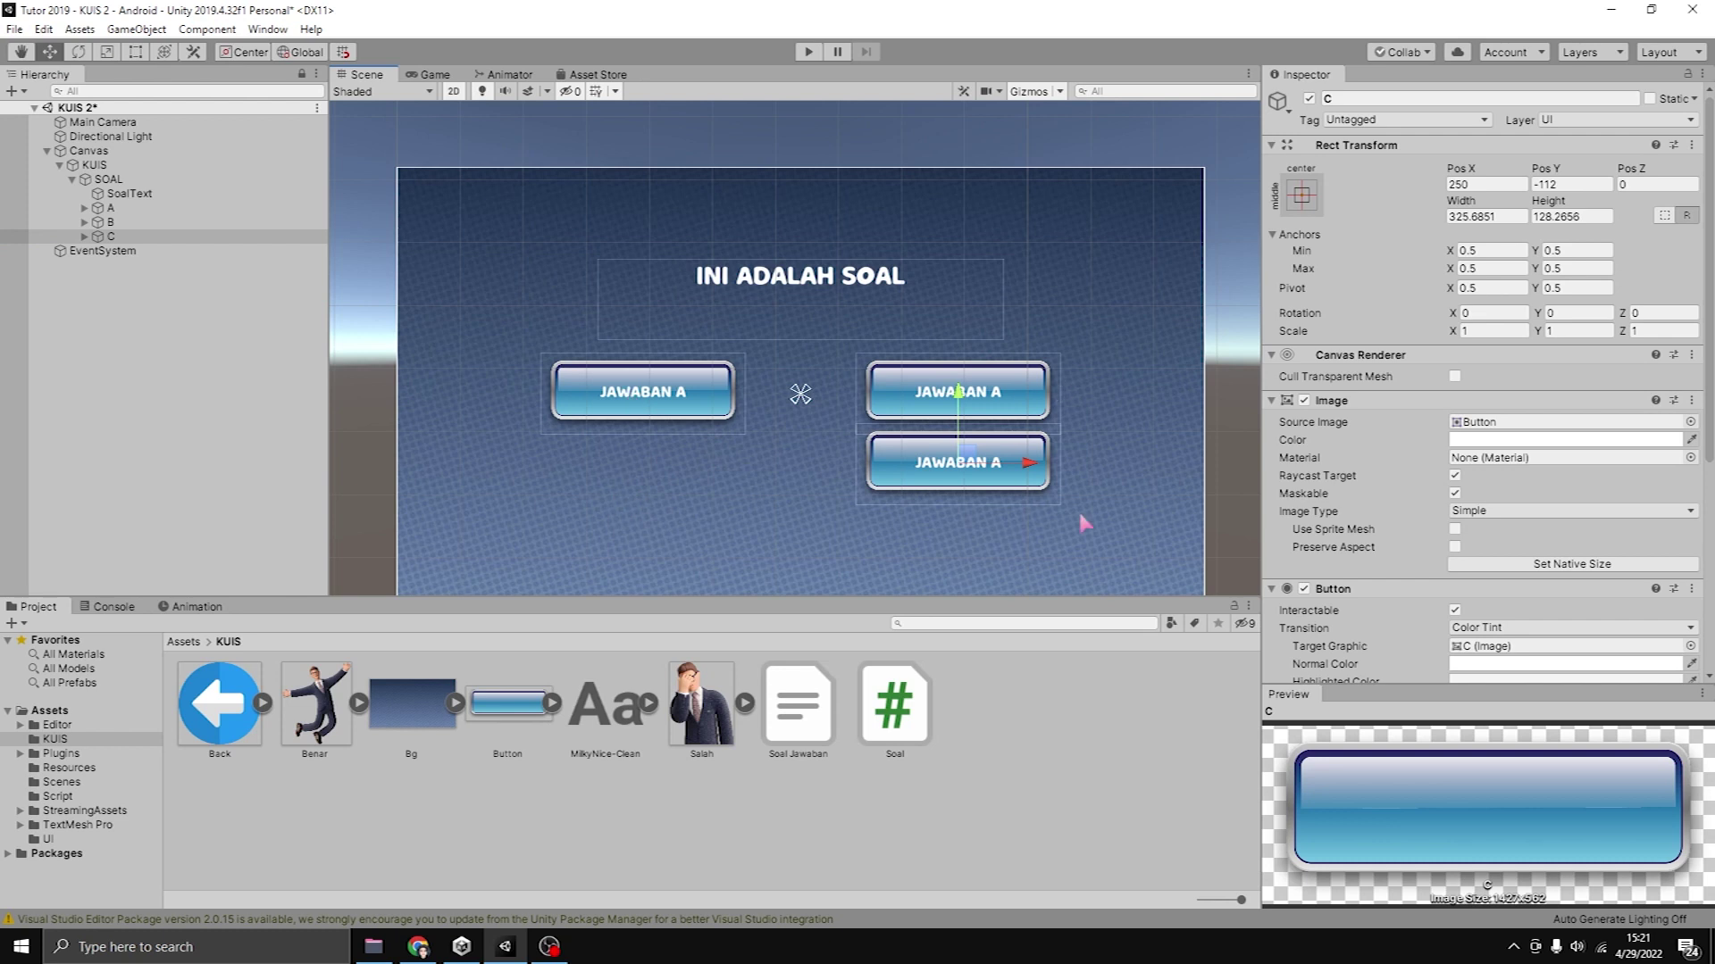
click(1482, 184)
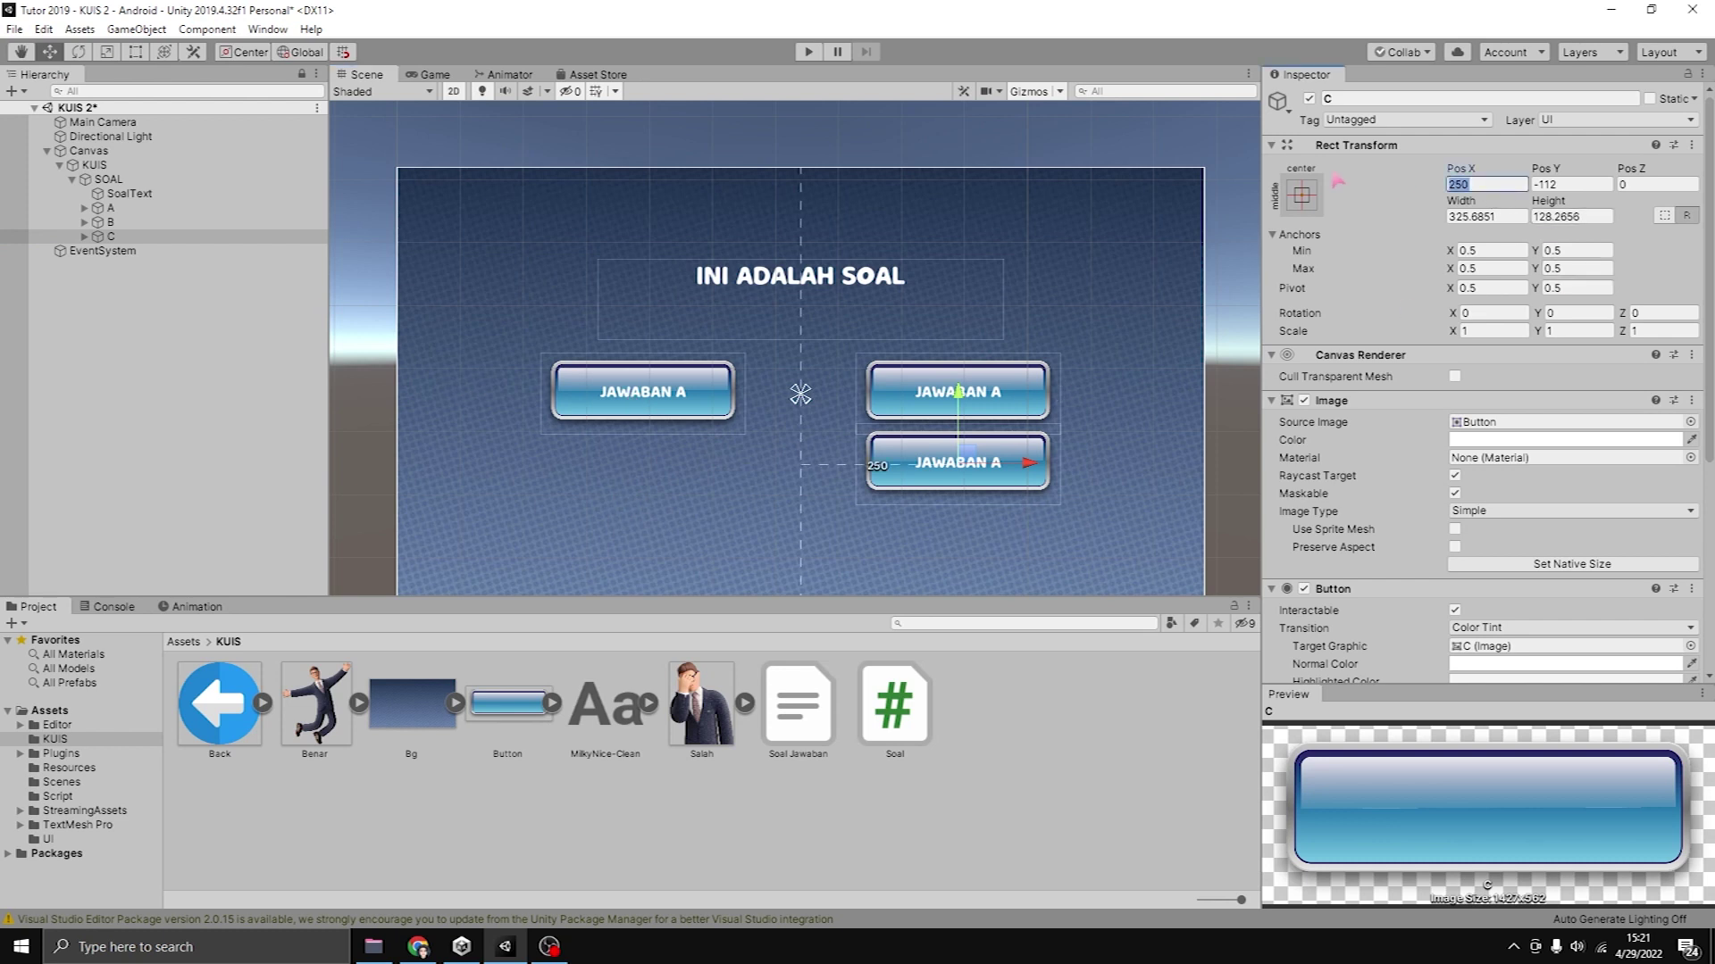
key(Left)
text(-)
key(Tab)
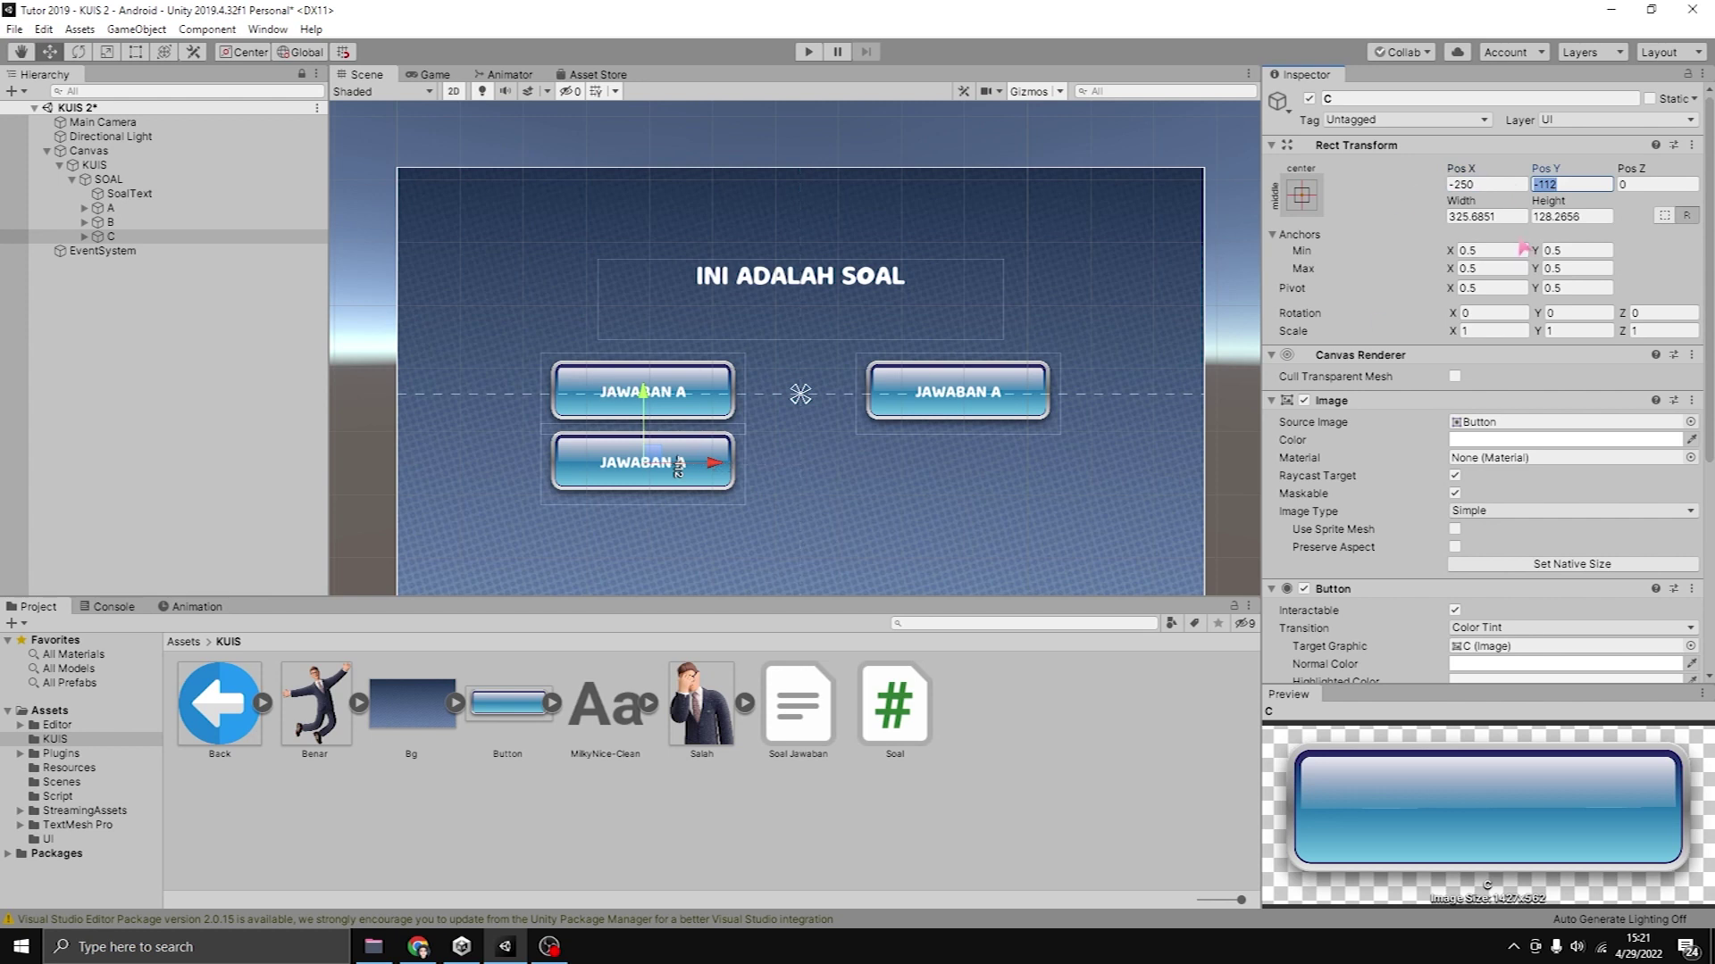
Set button C's Pos Y to -156.
text(-20)
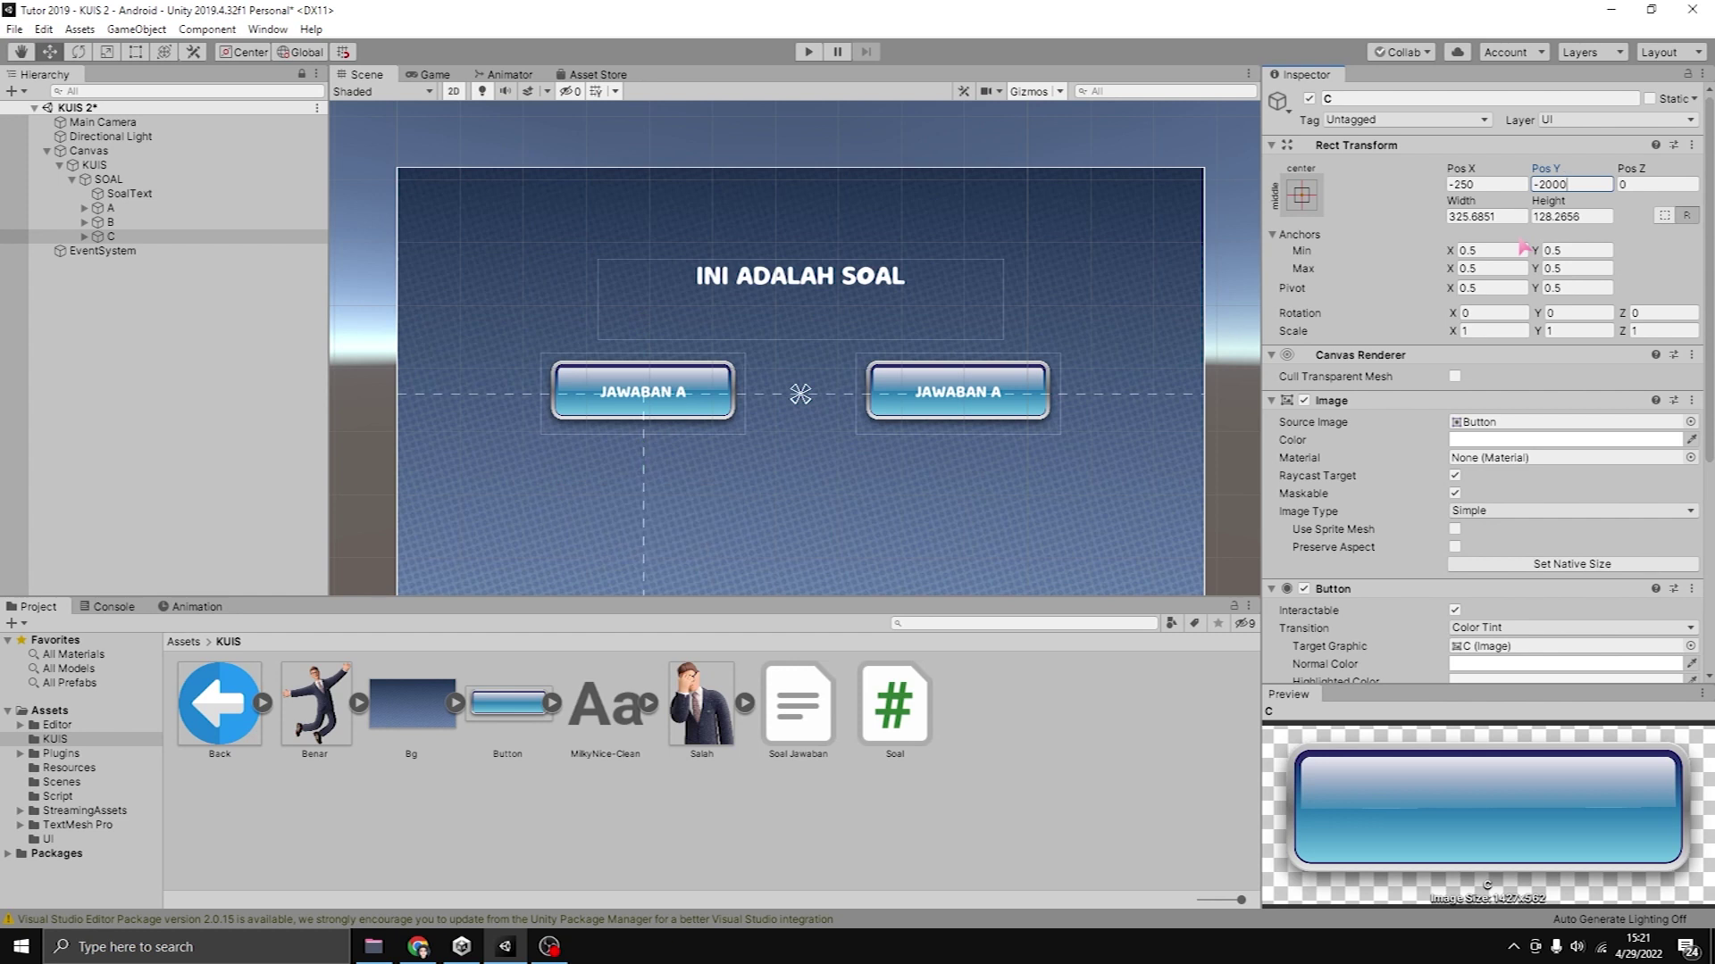
text(0)
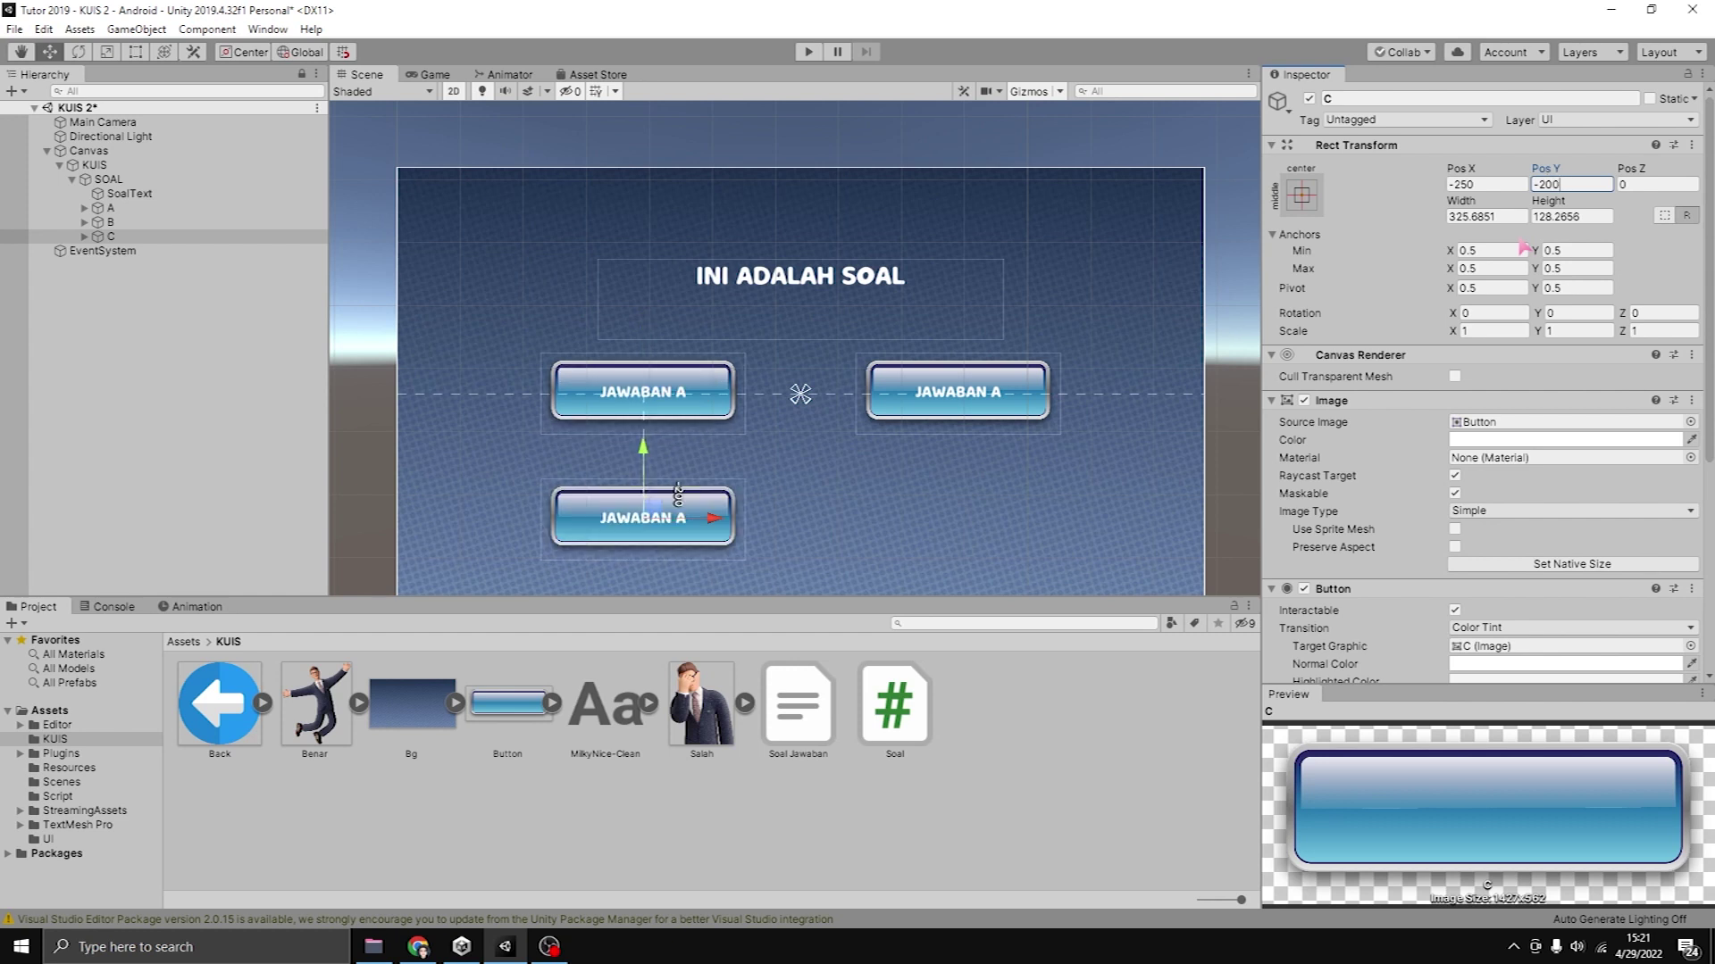
scroll(679, 504, down, 5)
scroll(688, 500, up, 3)
middle_drag(676, 485, 650, 434)
click(1559, 186)
text(-156)
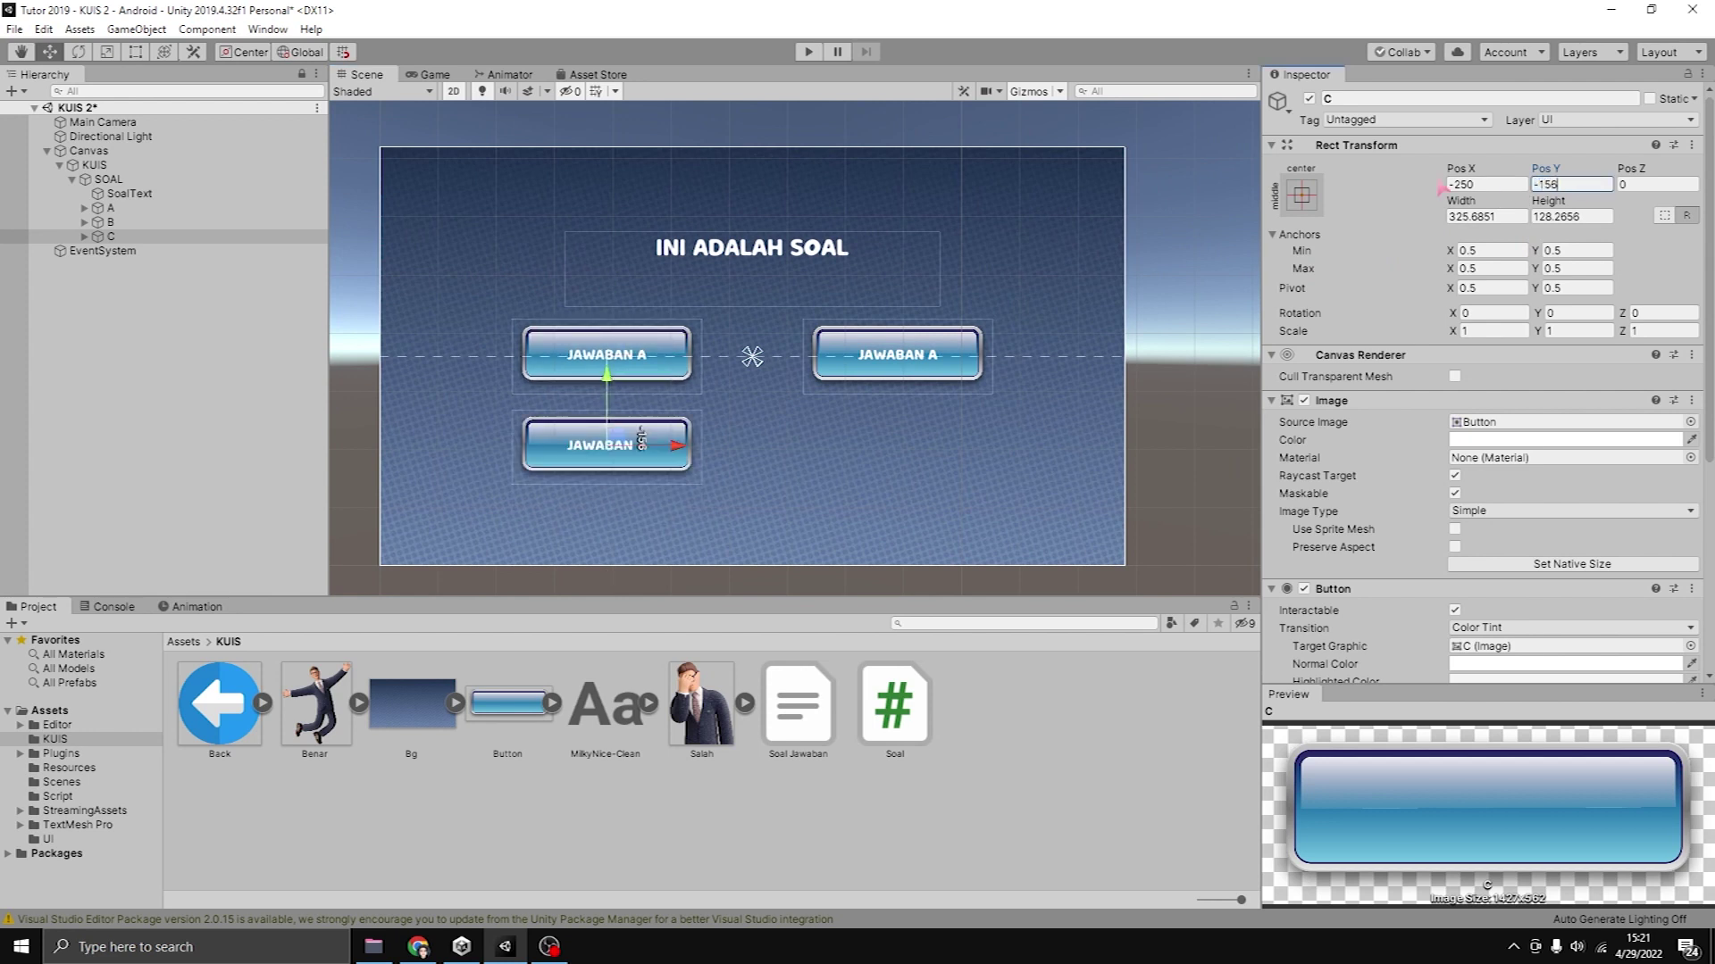
Set button C's Pos Y to -150.
key(BackSpace)
text(0)
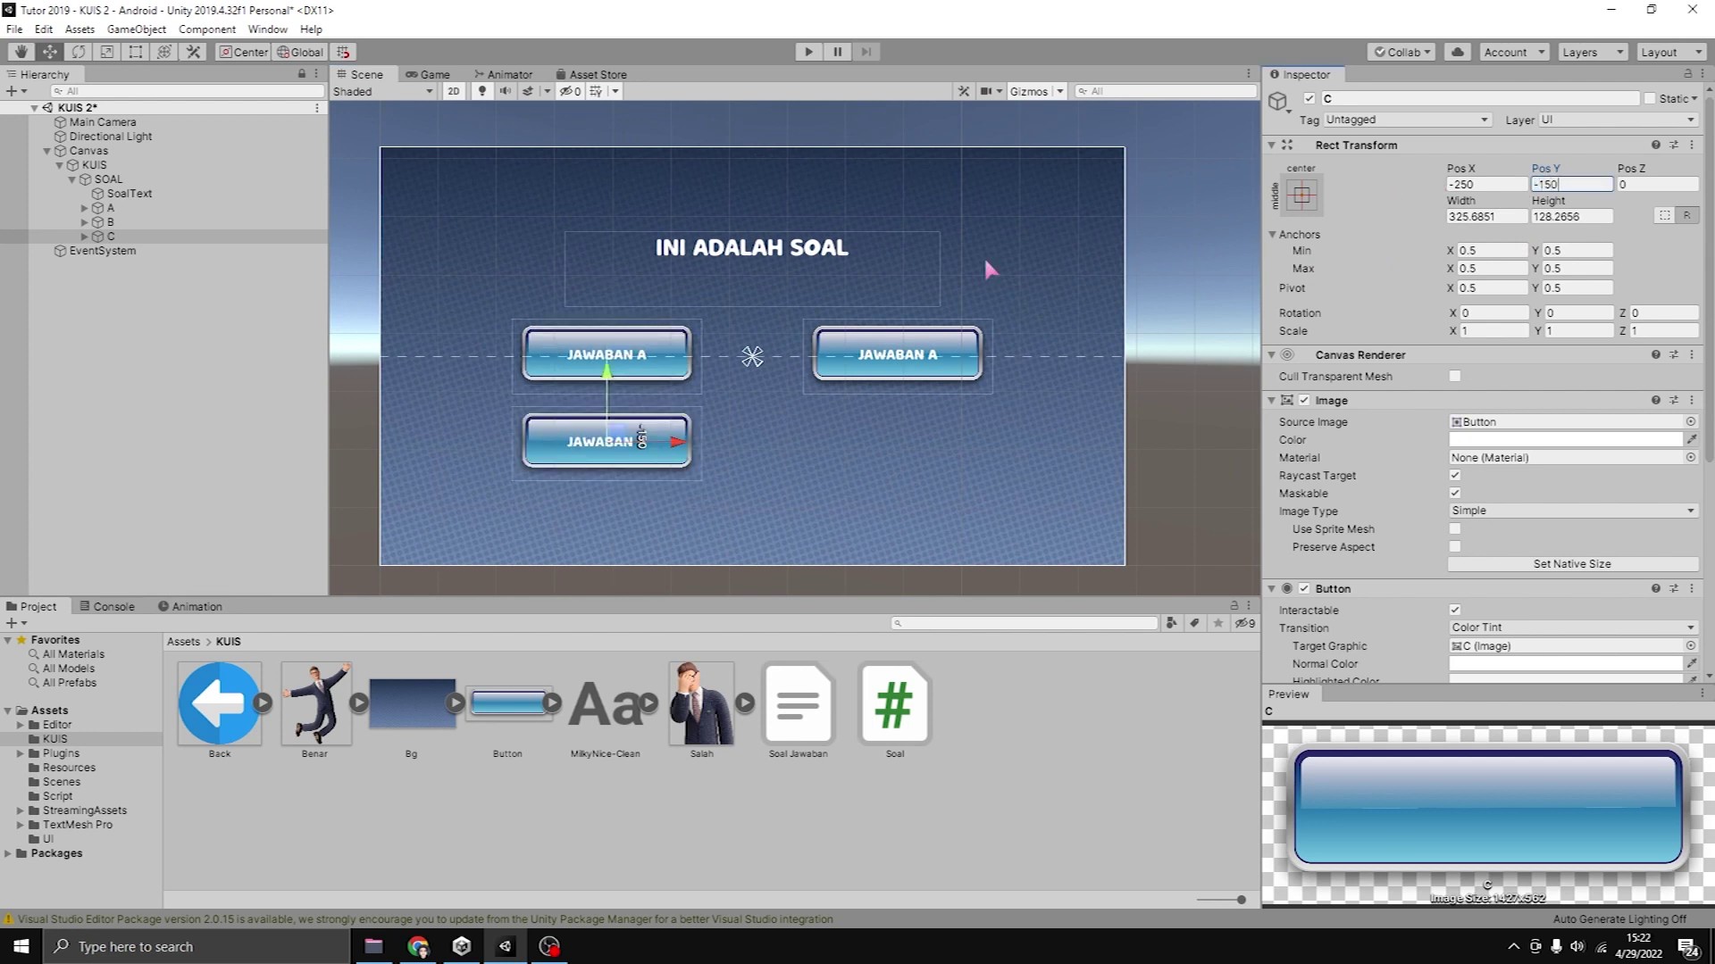
Duplicate button C as D and set the copy's Pos X to 250.
click(161, 237)
key(ctrl+d)
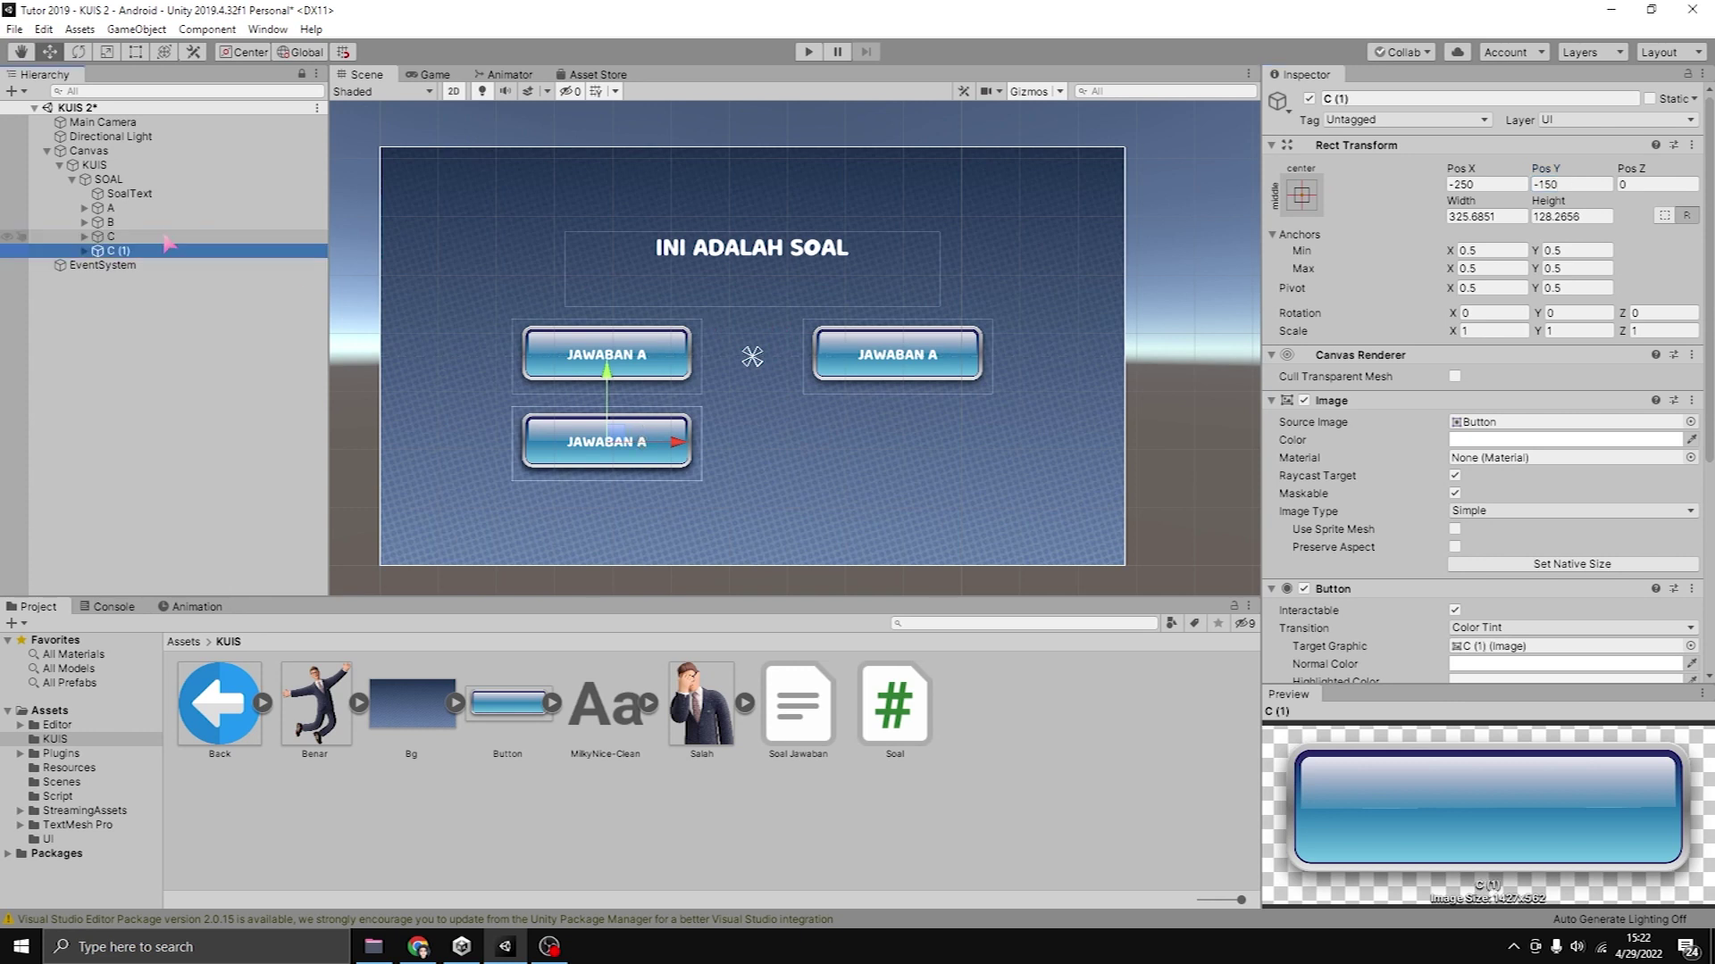
key(F2)
text(D)
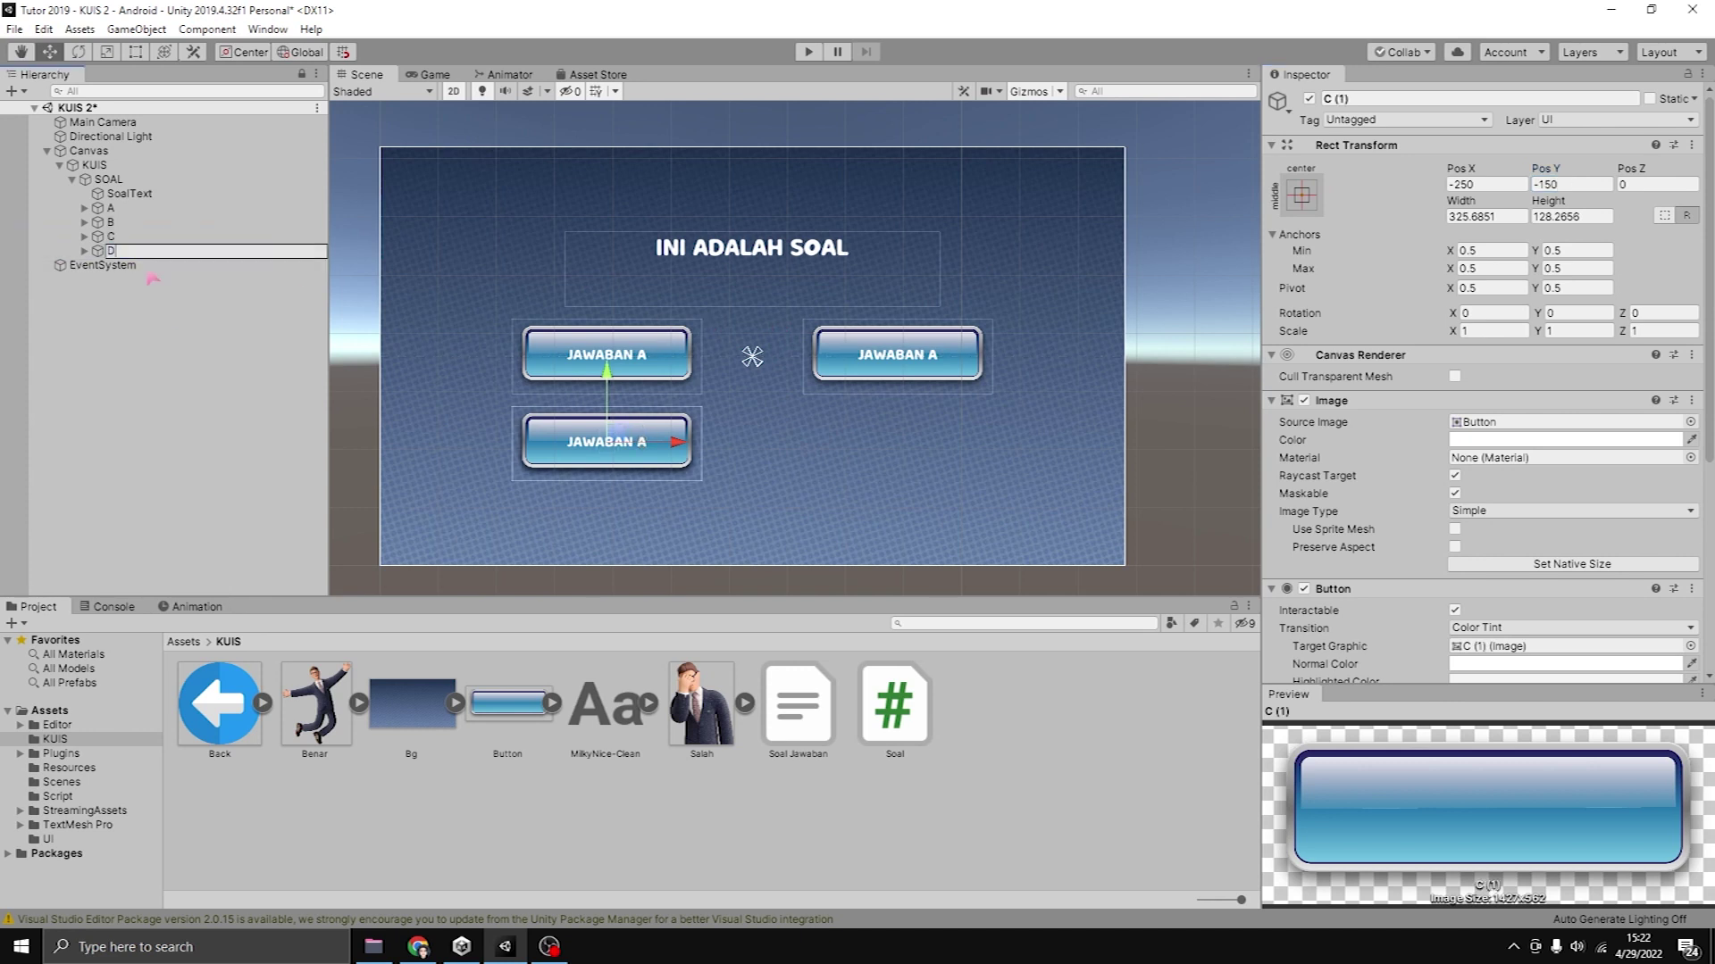
key(Return)
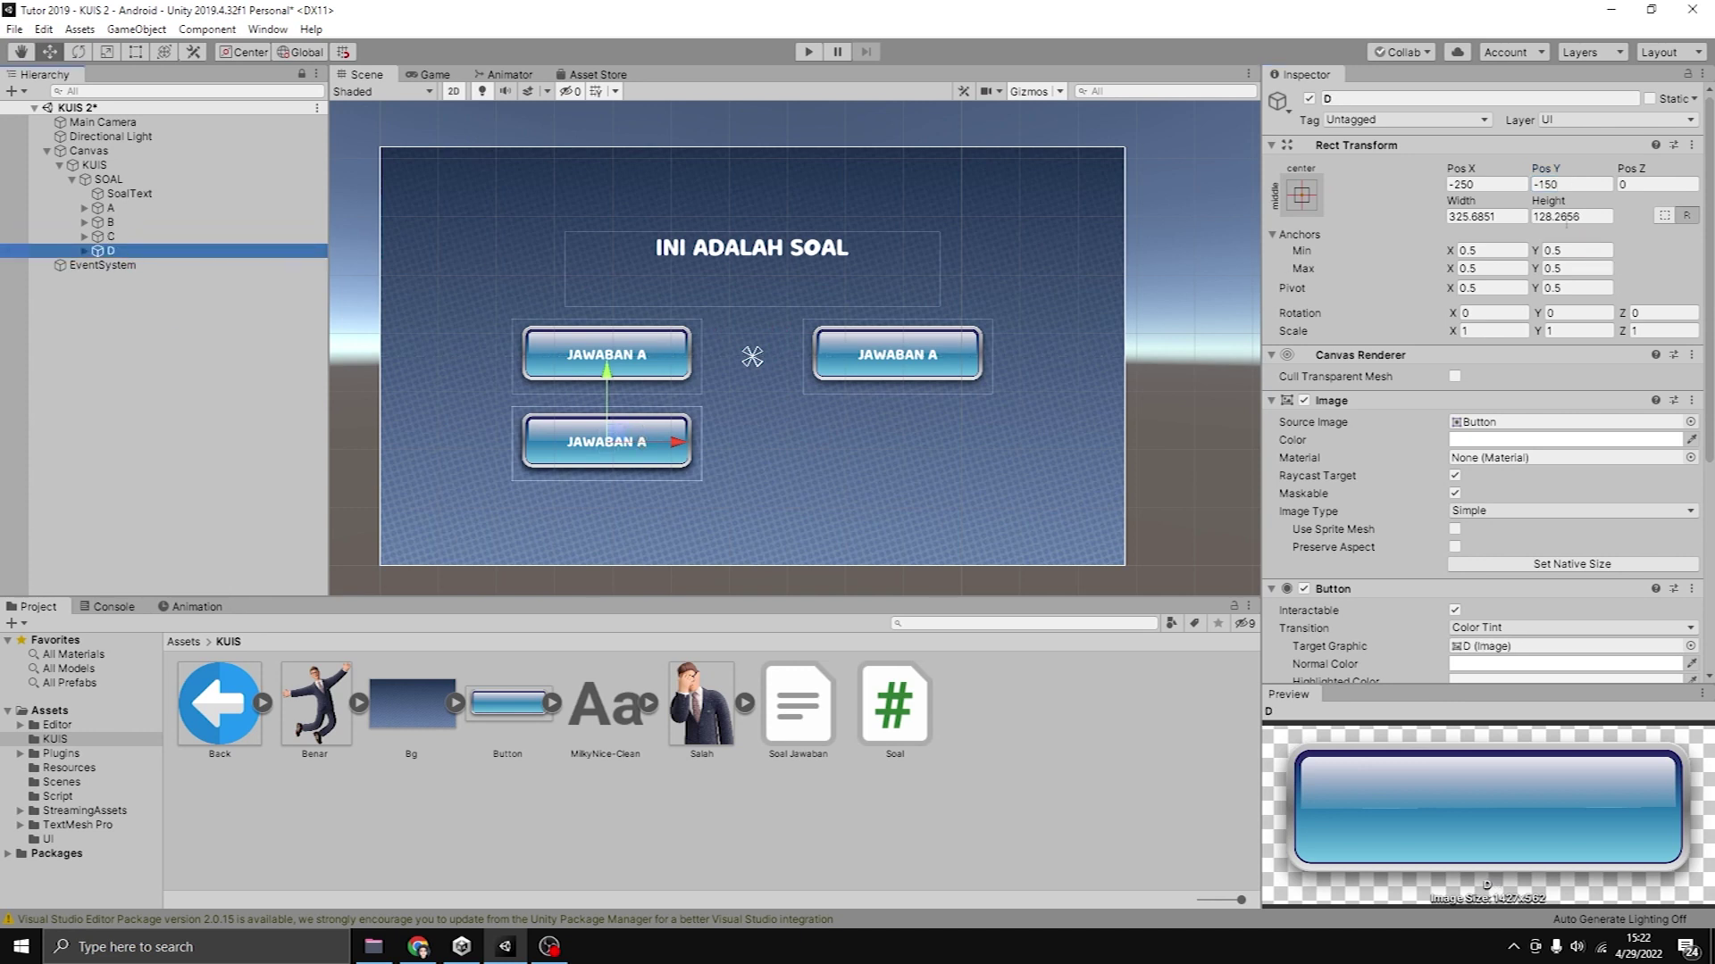
click(1482, 184)
text(250)
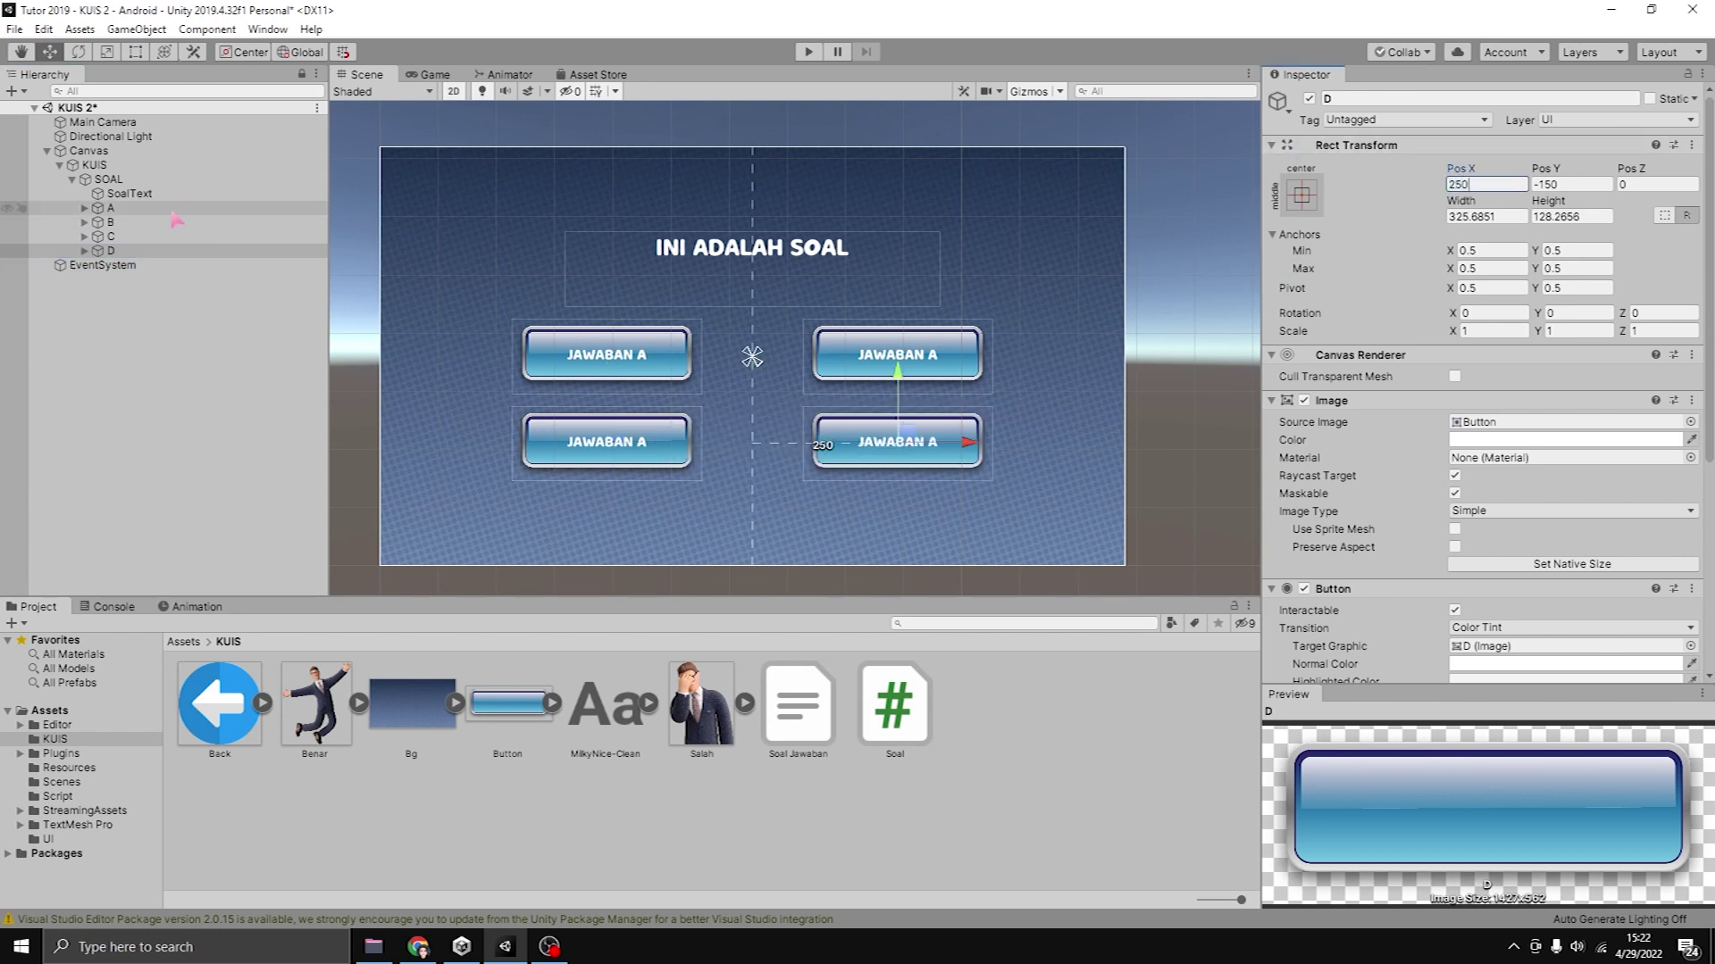
Move answer buttons A, B, C and D down together so the upper row sits at about Pos Y -70.
scroll(876, 432, down, 1)
scroll(852, 436, up, 2)
middle_drag(851, 428, 890, 409)
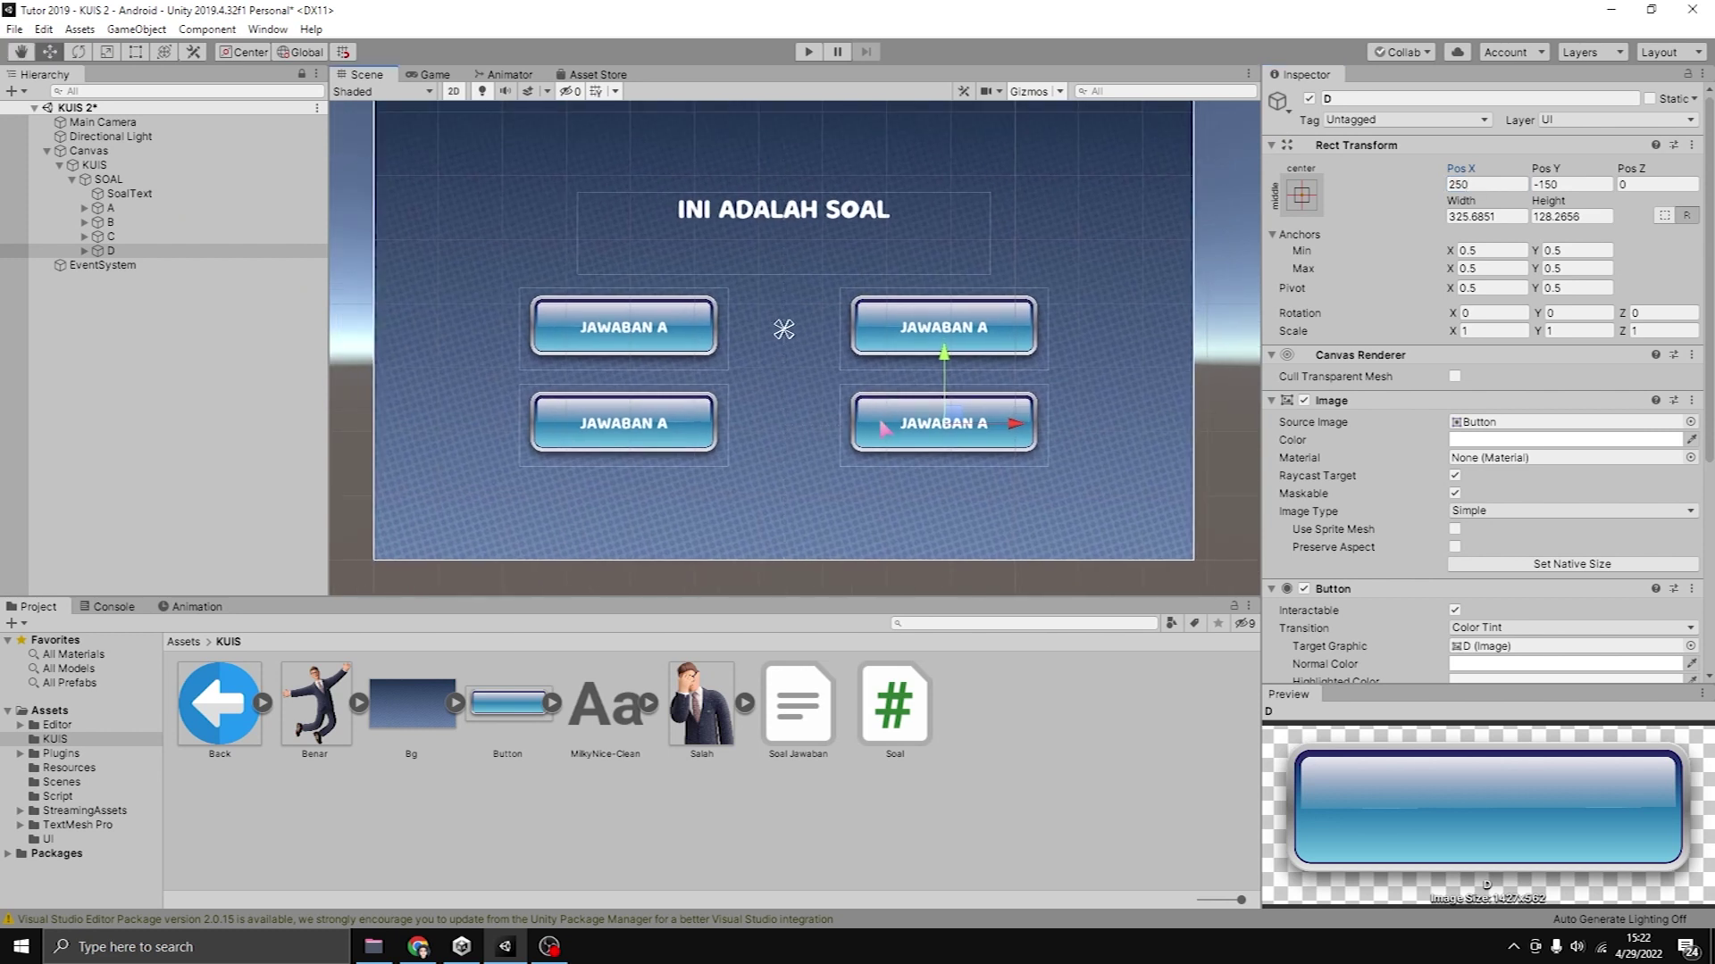
click(210, 207)
shift+click(183, 252)
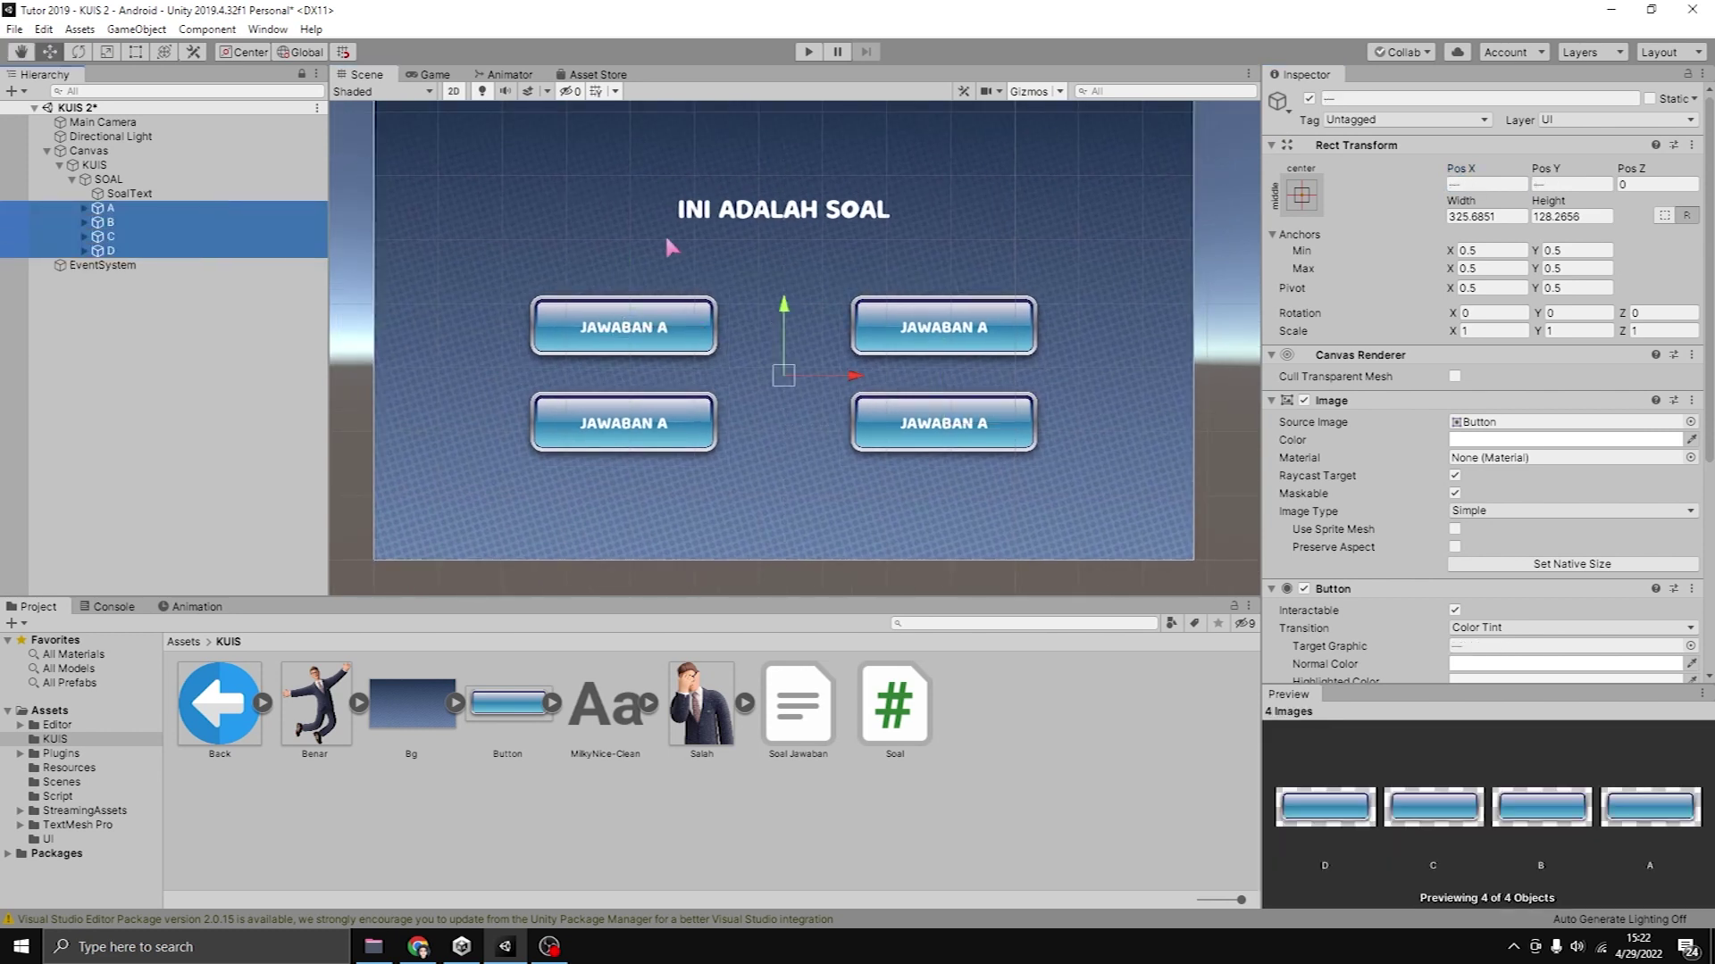
drag(784, 312, 785, 350)
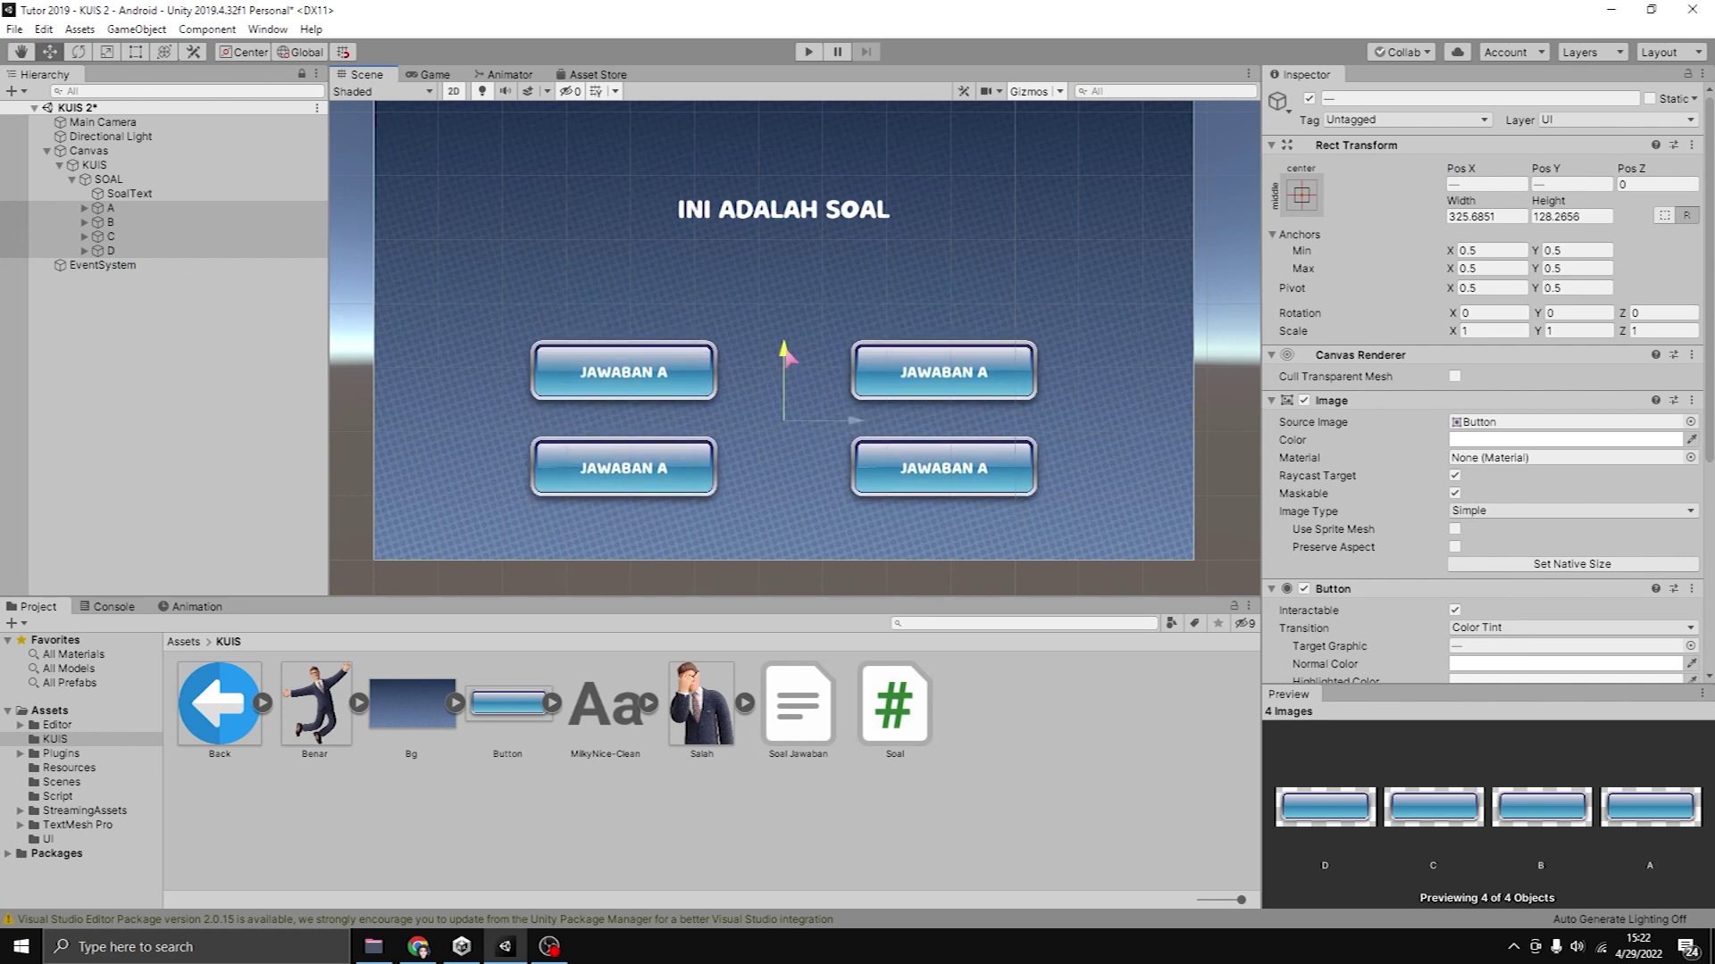
Change the label text of button B to JAWABAN B.
scroll(679, 316, down, 4)
middle_drag(680, 315, 648, 371)
scroll(647, 373, up, 3)
click(116, 222)
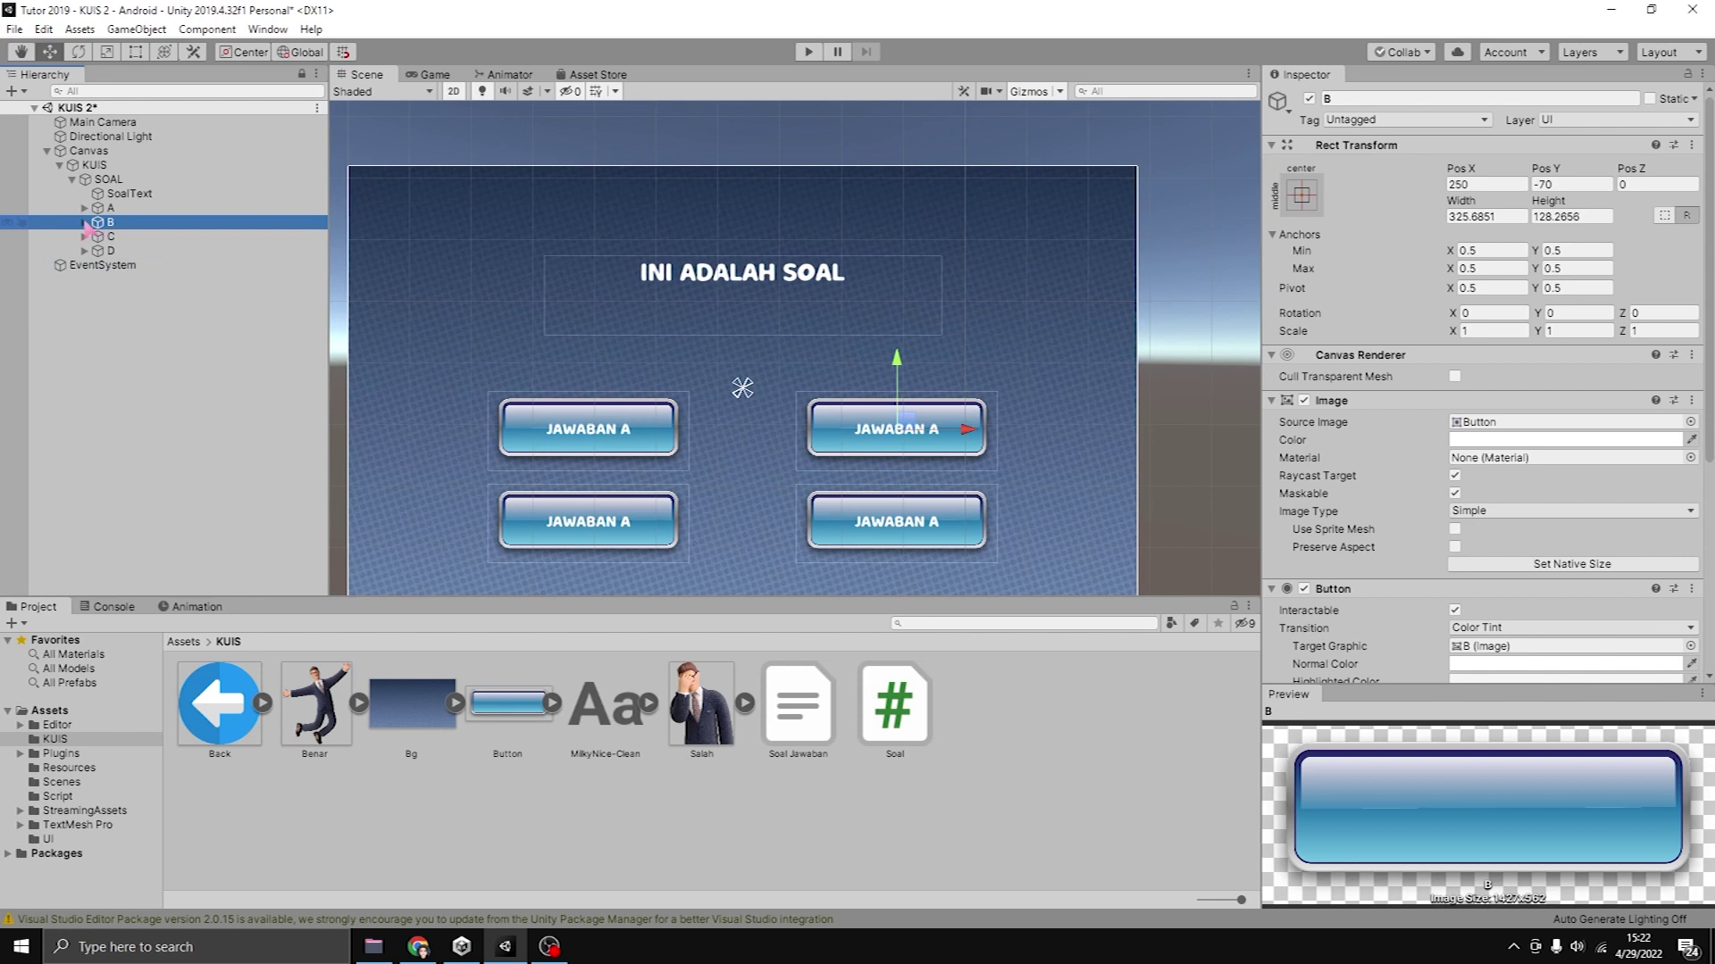
click(85, 222)
click(131, 236)
click(1391, 443)
text(JAWABAN B)
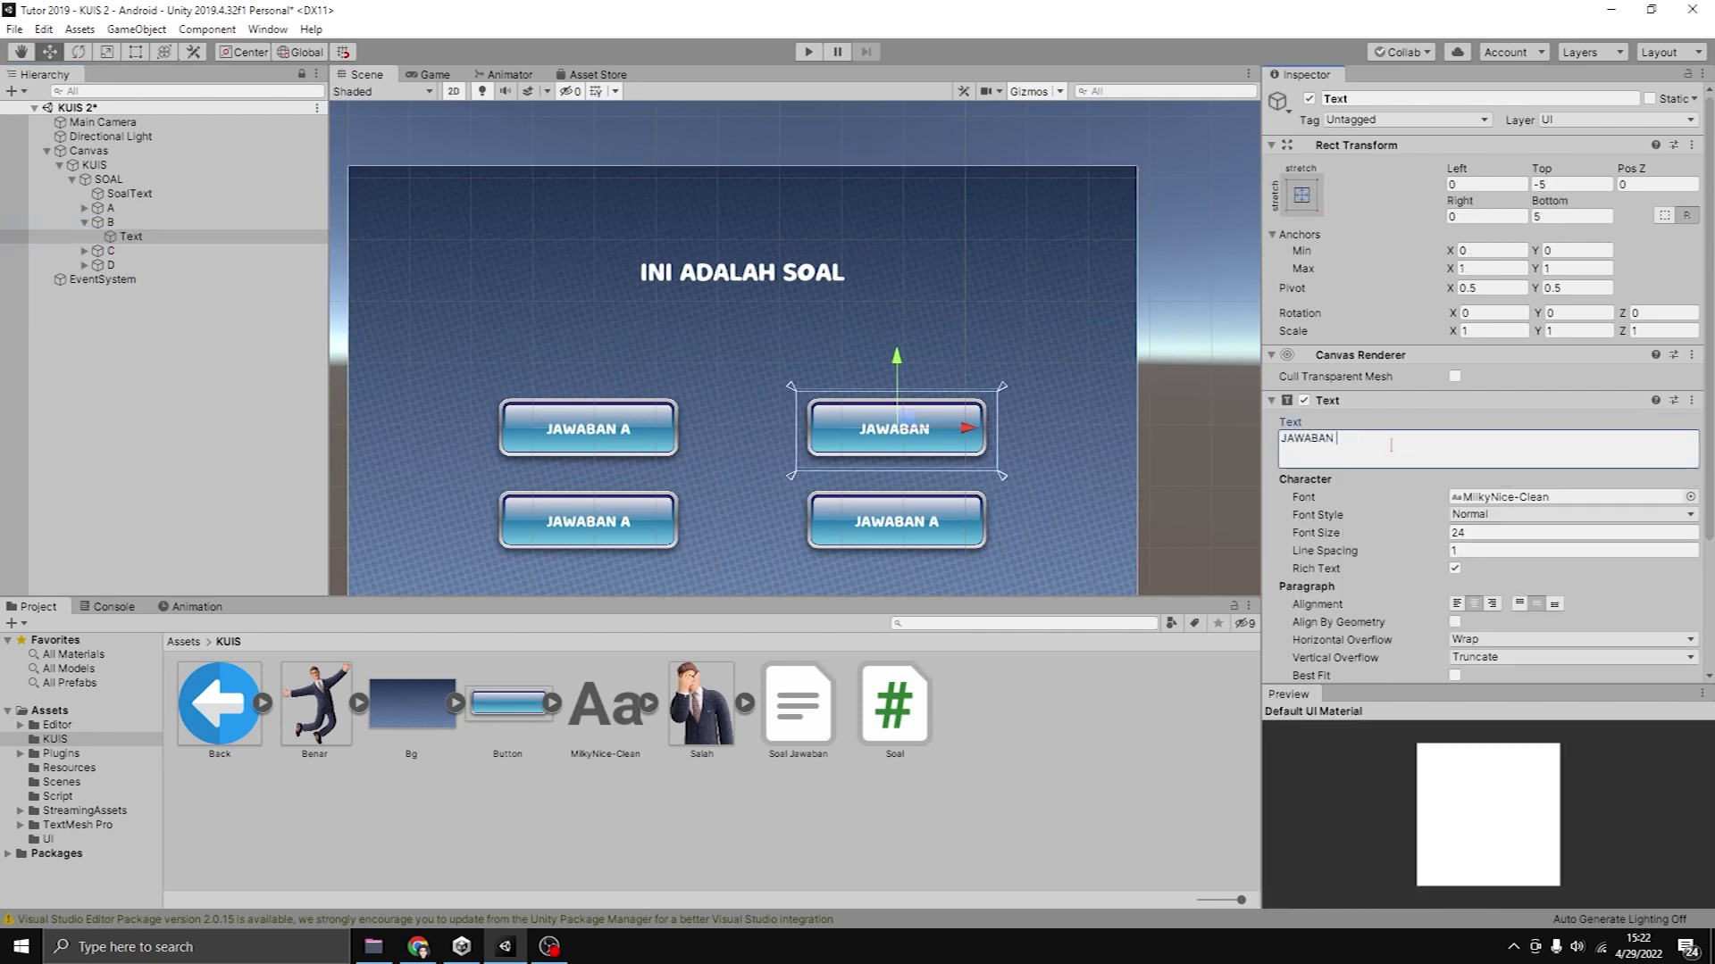
Change the label texts of buttons C and D to JAWABAN C and JAWABAN D.
click(111, 251)
click(85, 251)
click(84, 280)
click(130, 265)
click(1453, 444)
text(JAWABAN C)
click(130, 293)
click(1425, 450)
text(JAWABAN D)
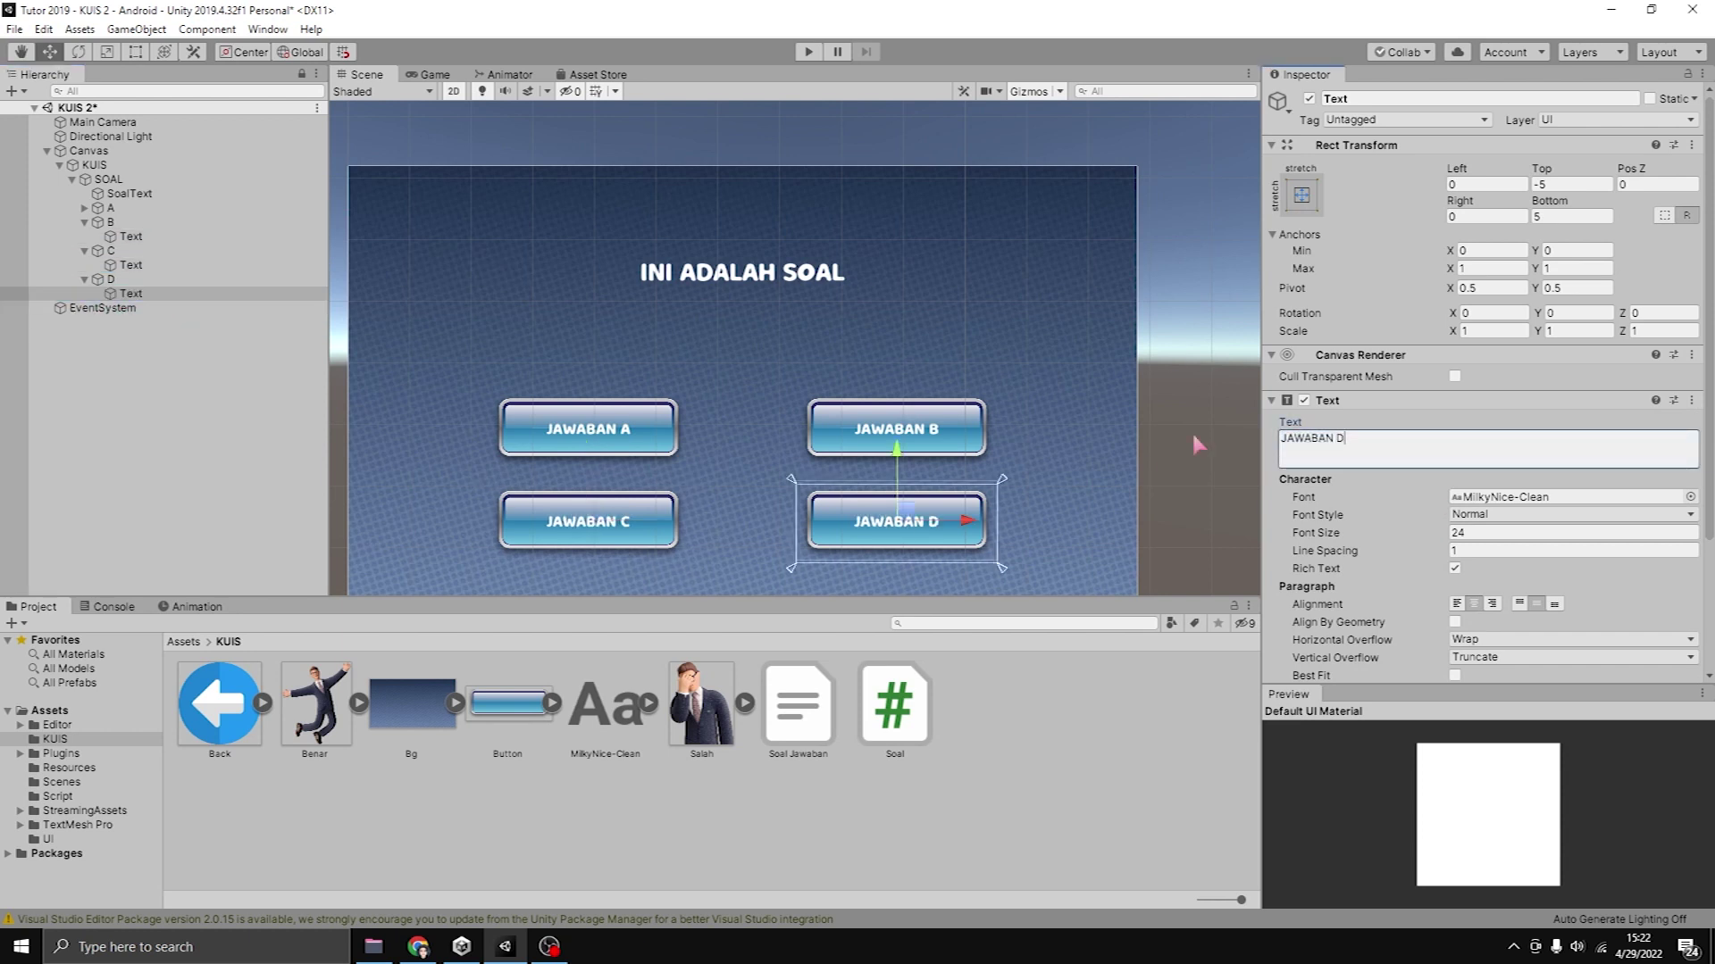
click(1149, 434)
Add a UI panel as a child of KUIS and rename it Hasil.
scroll(1149, 434, down, 2)
scroll(1096, 400, up, 3)
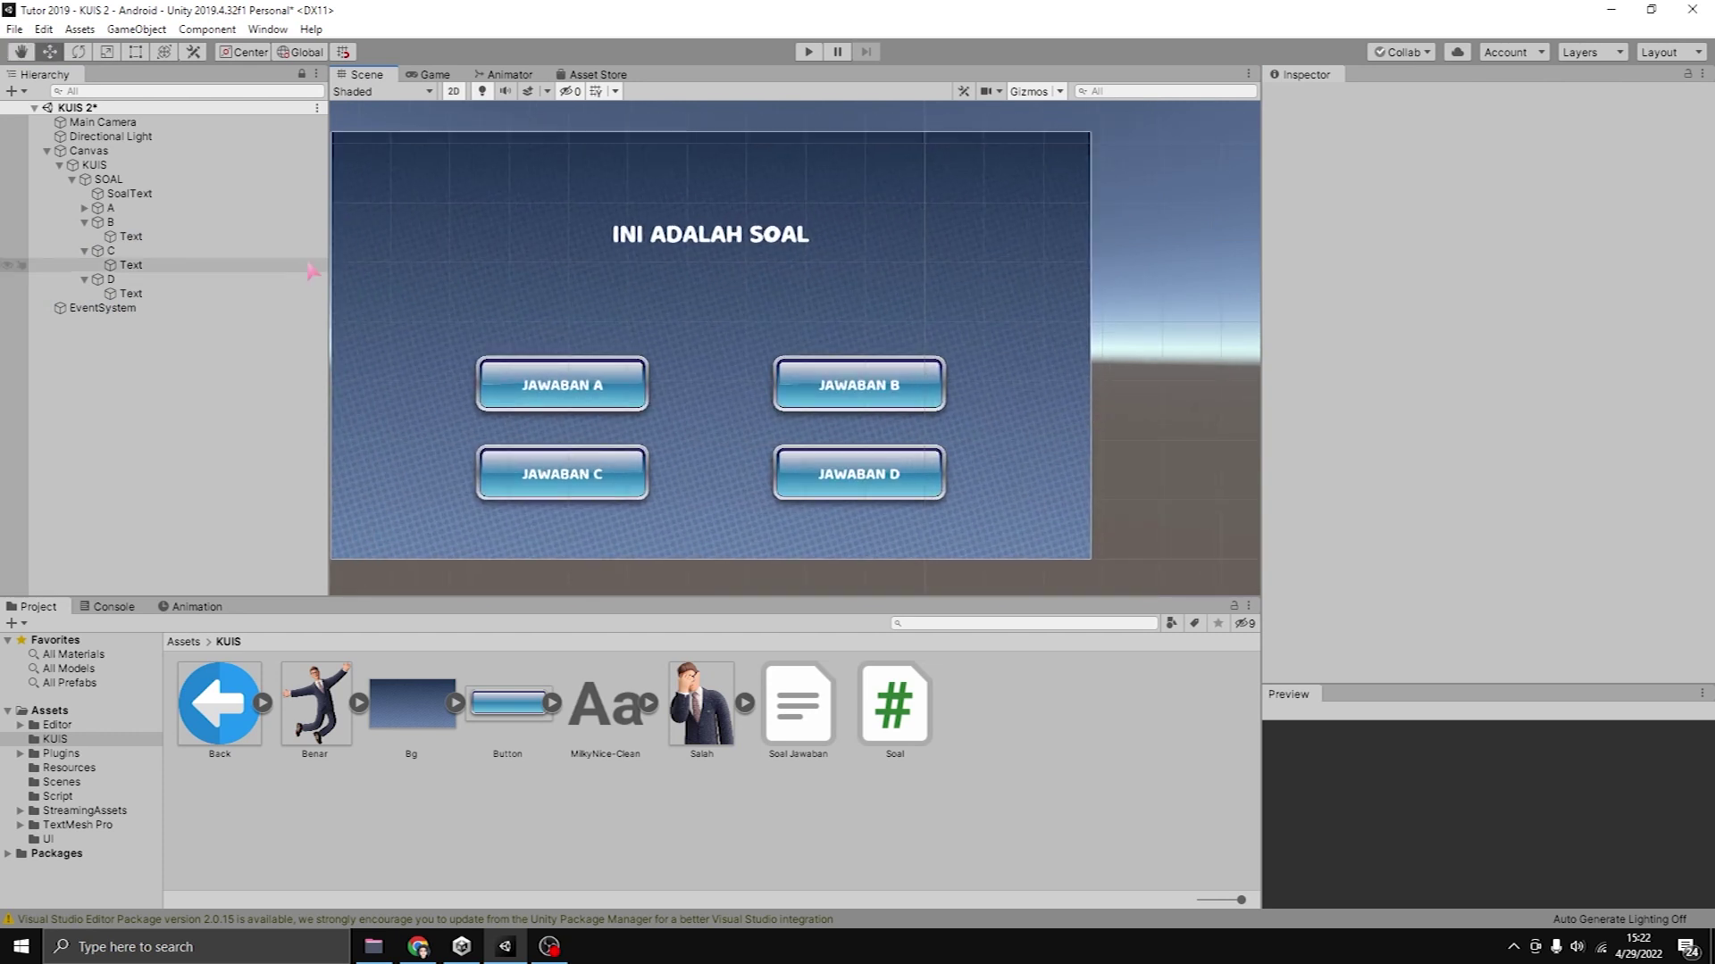
click(72, 180)
click(93, 178)
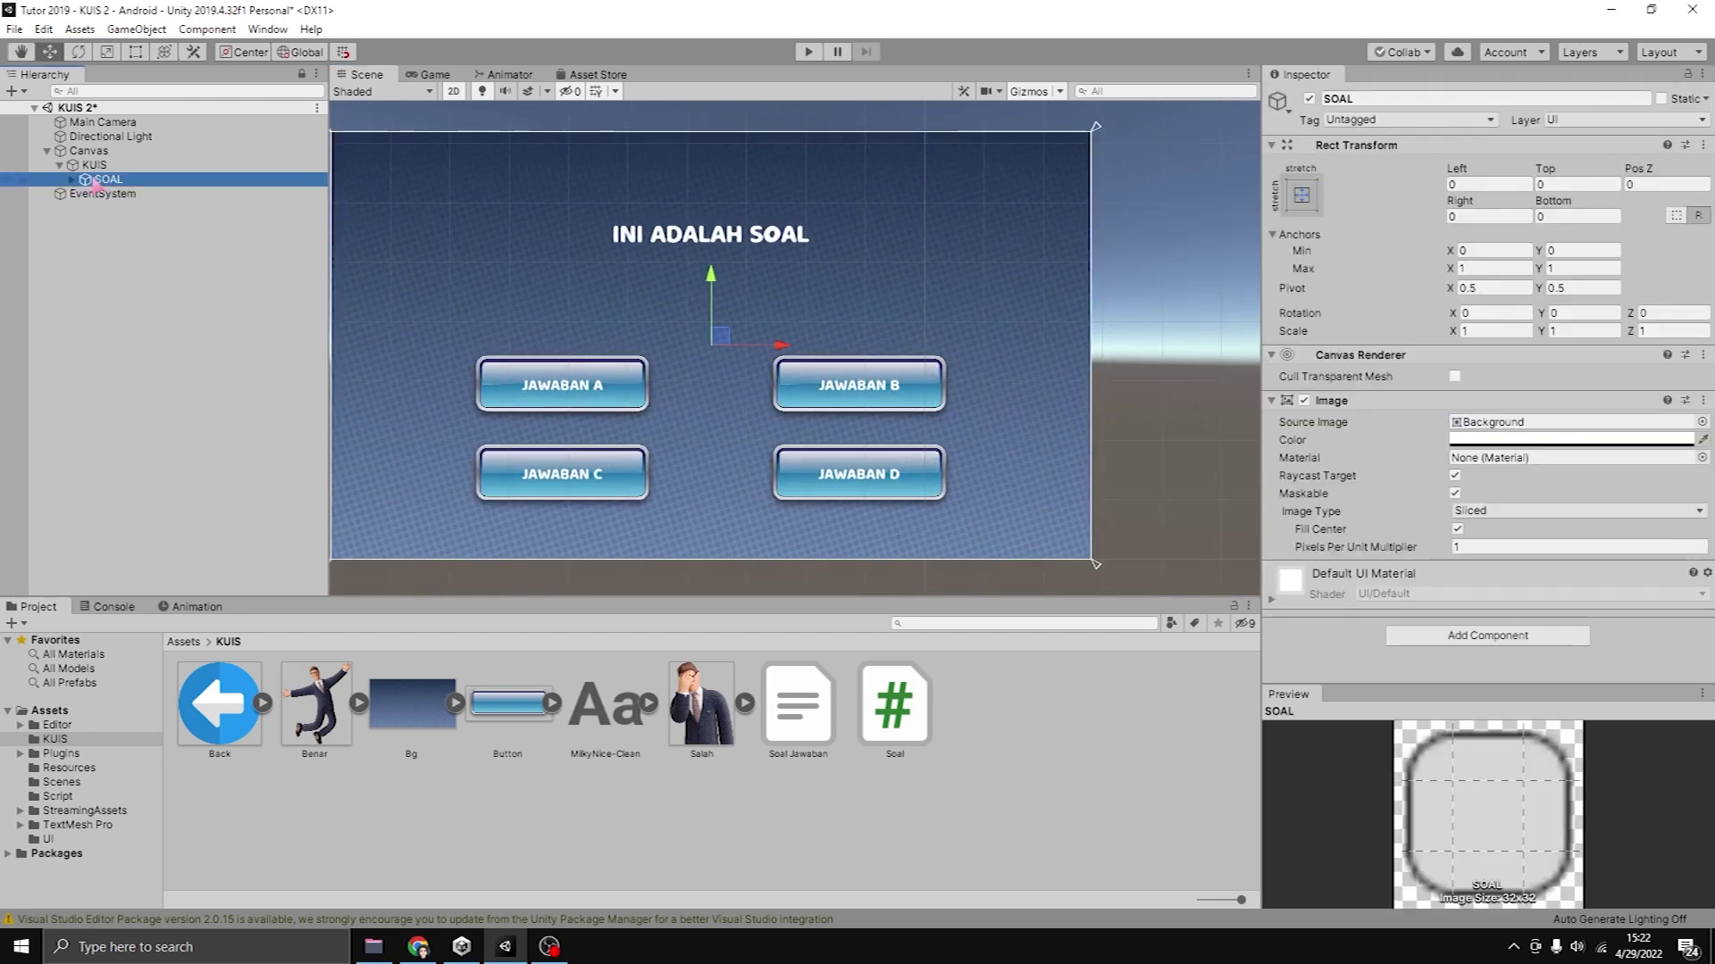
click(93, 165)
right_click(100, 166)
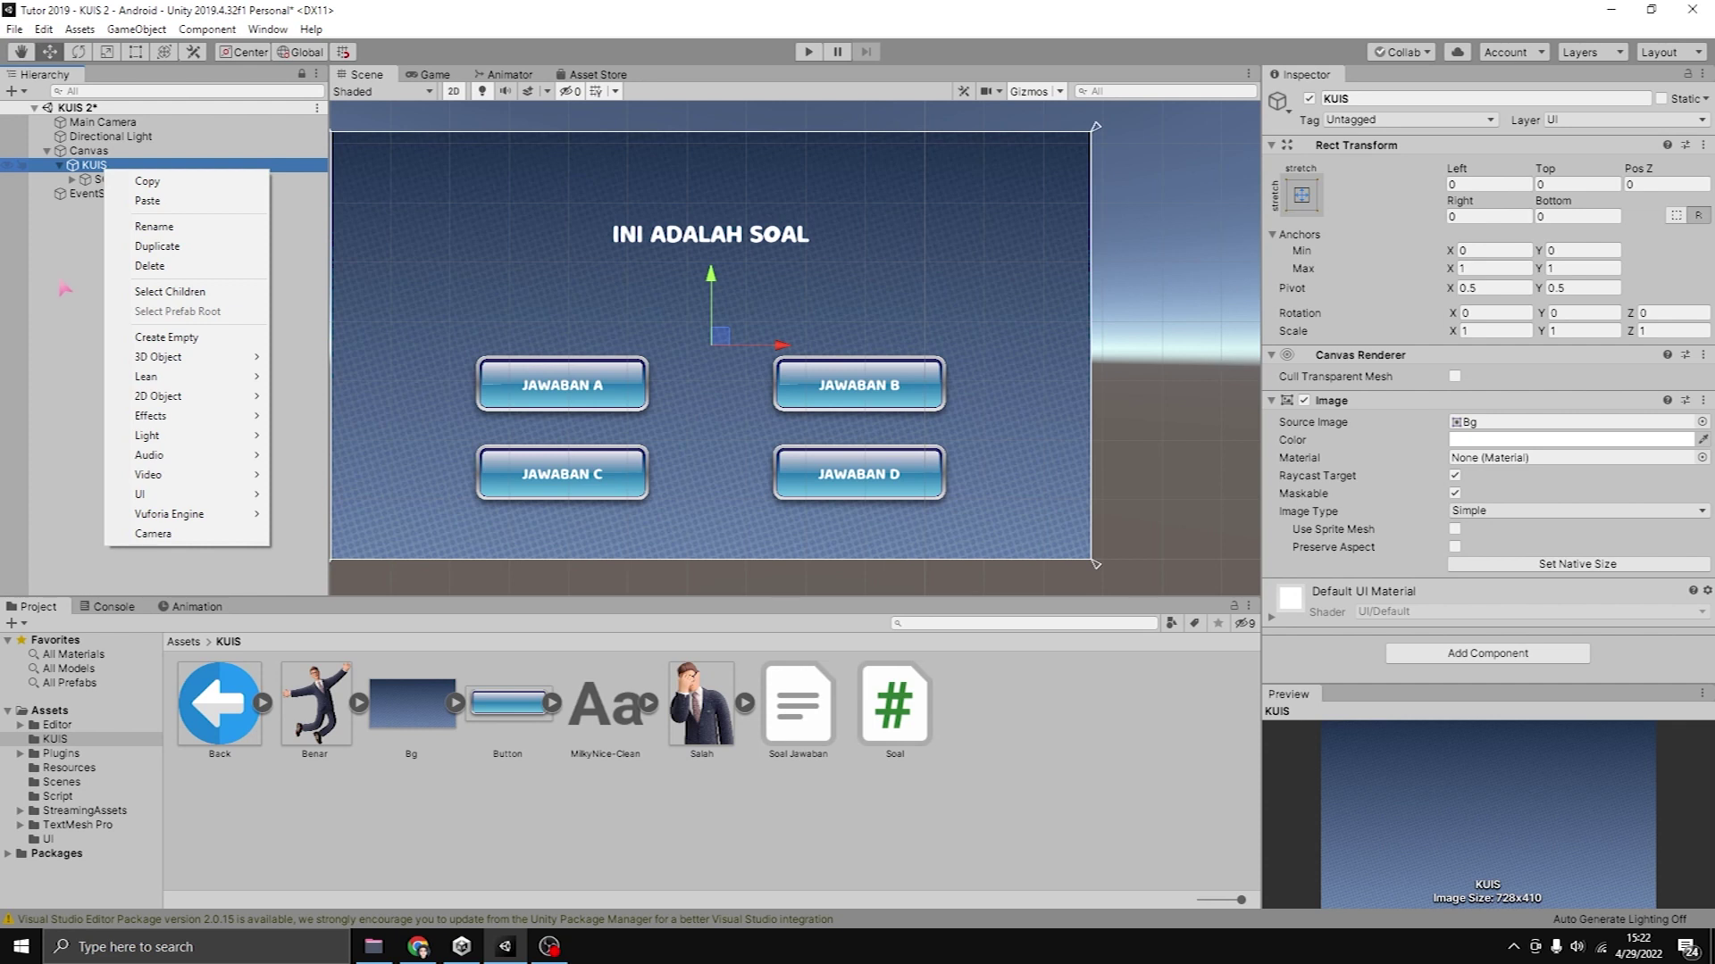
mouse_move(159, 501)
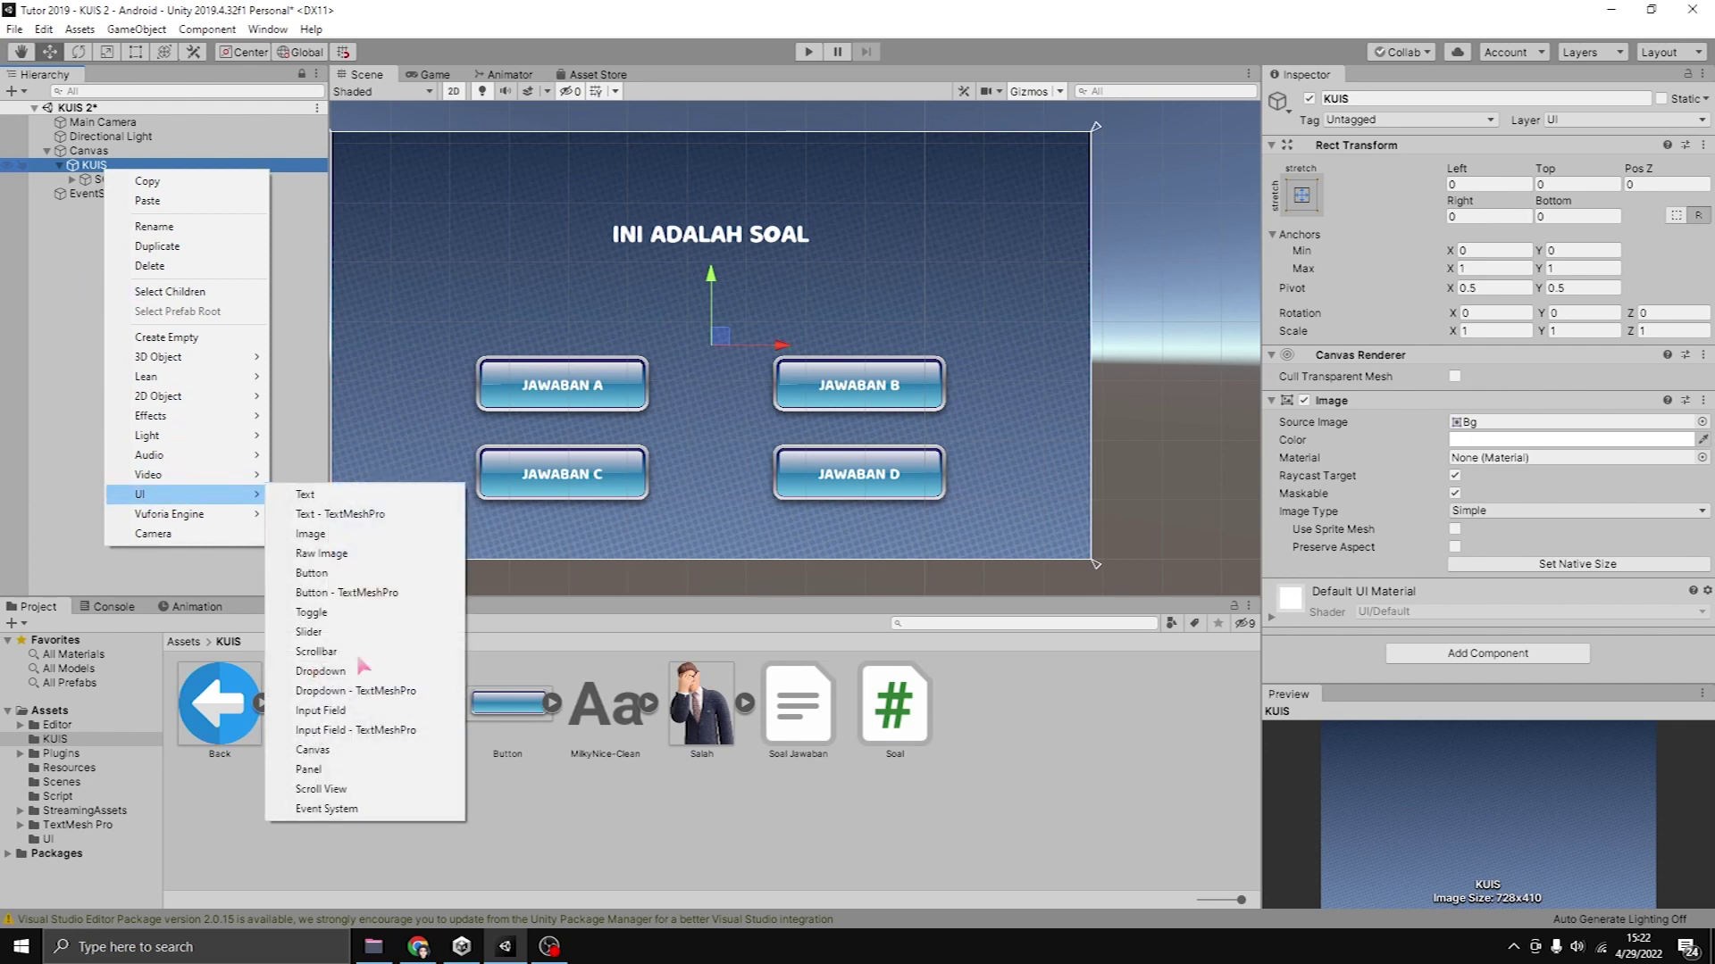
click(341, 770)
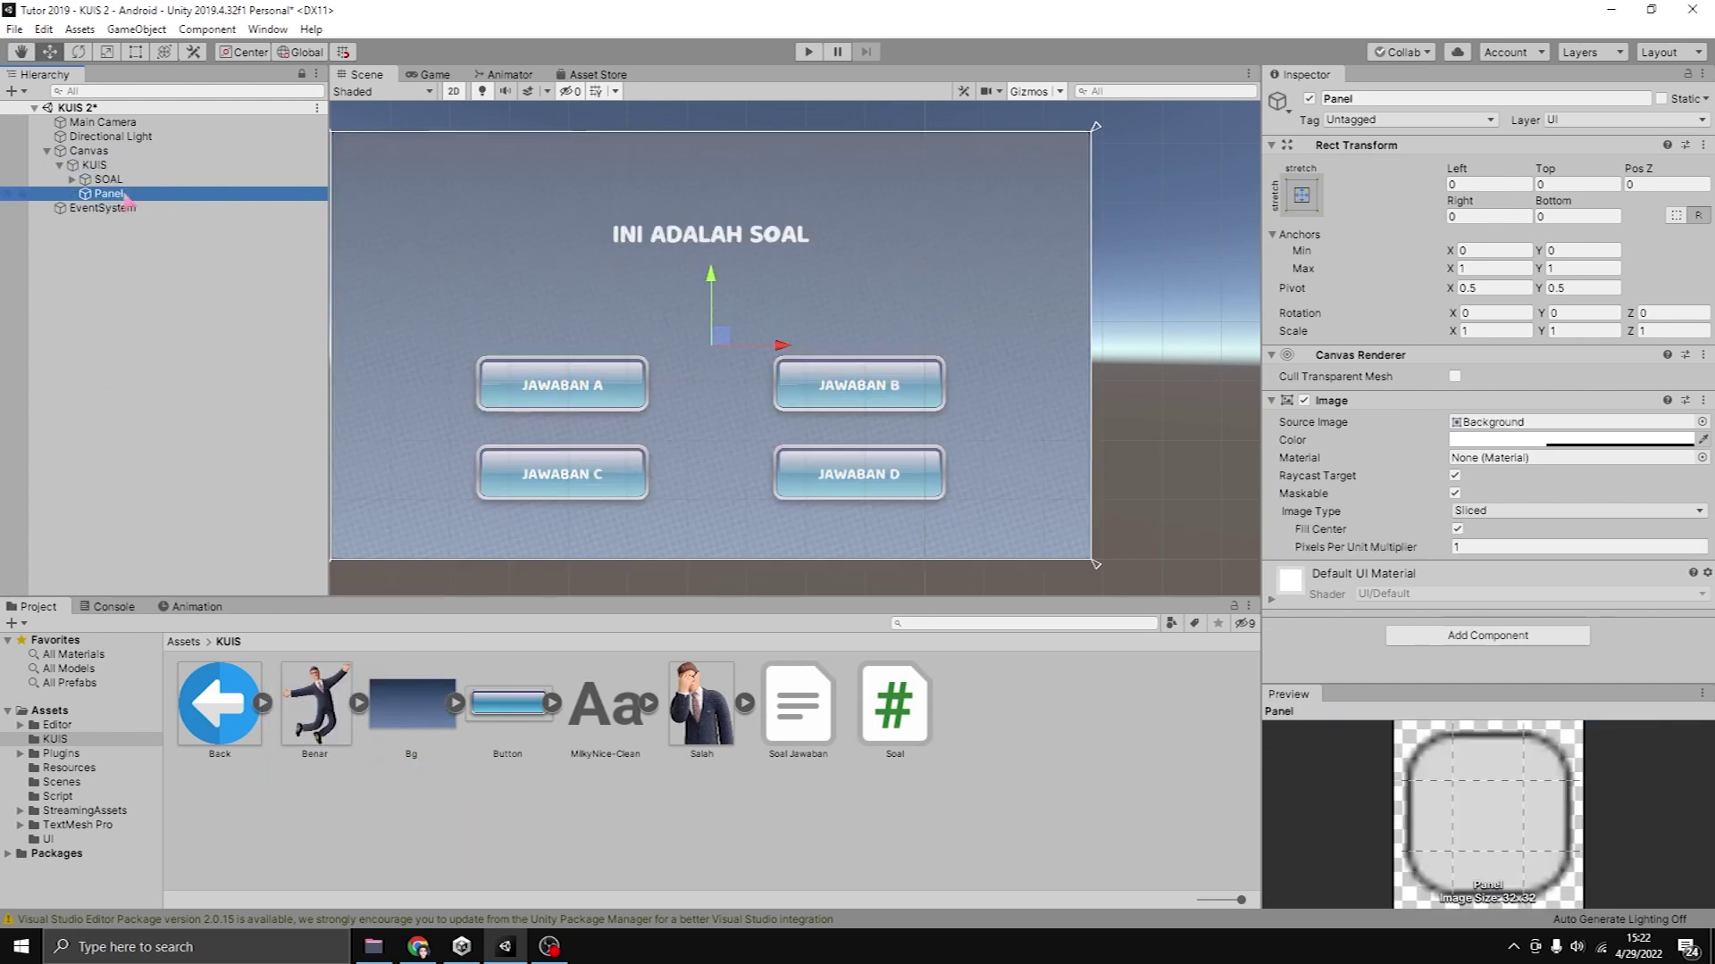
text(Pan)
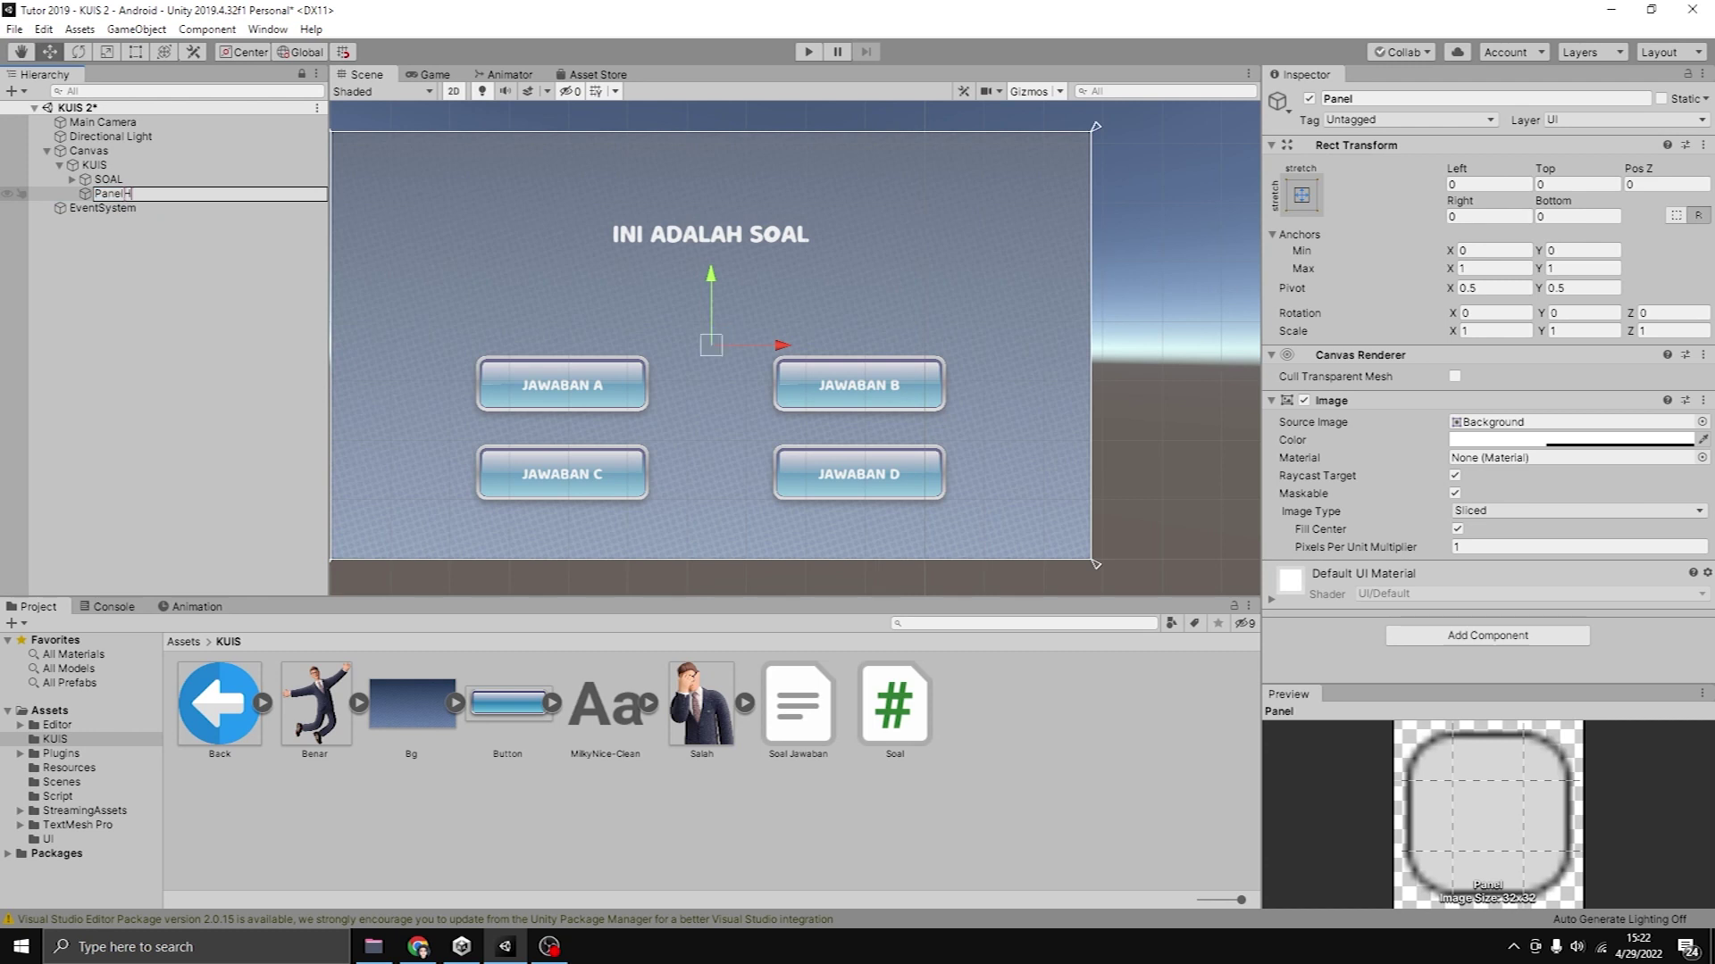
text(Hasil)
key(Return)
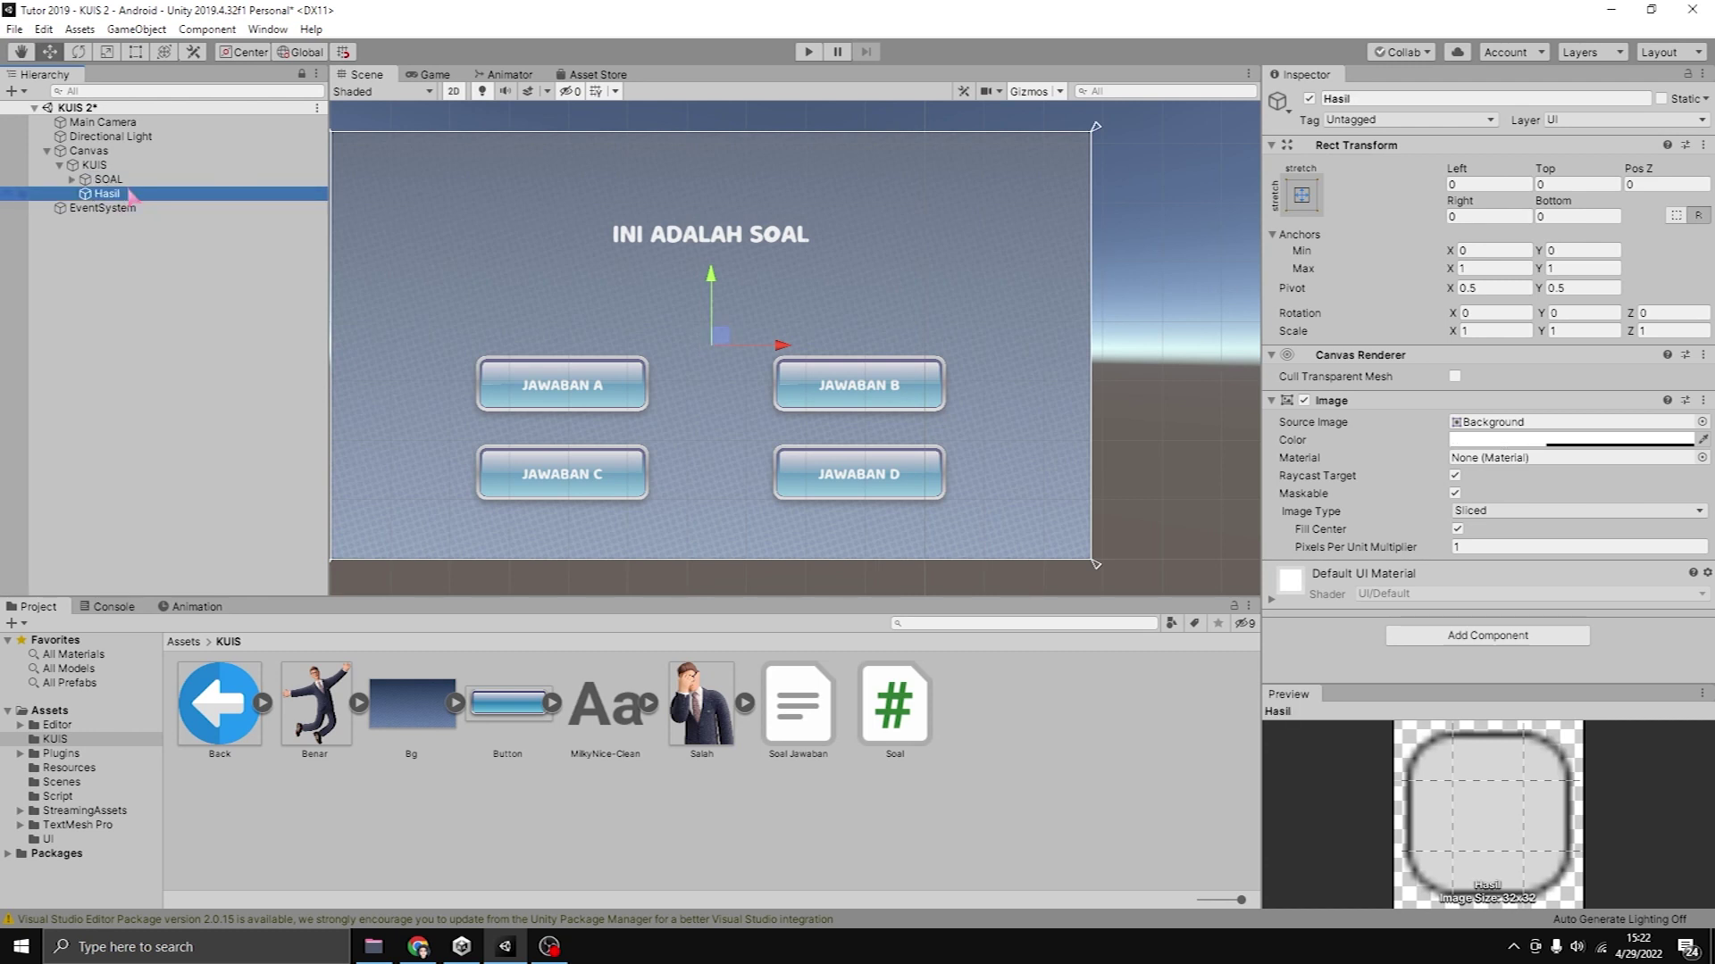
Set the Hasil panel's image color to black (000000) and raise its opacity.
click(1561, 441)
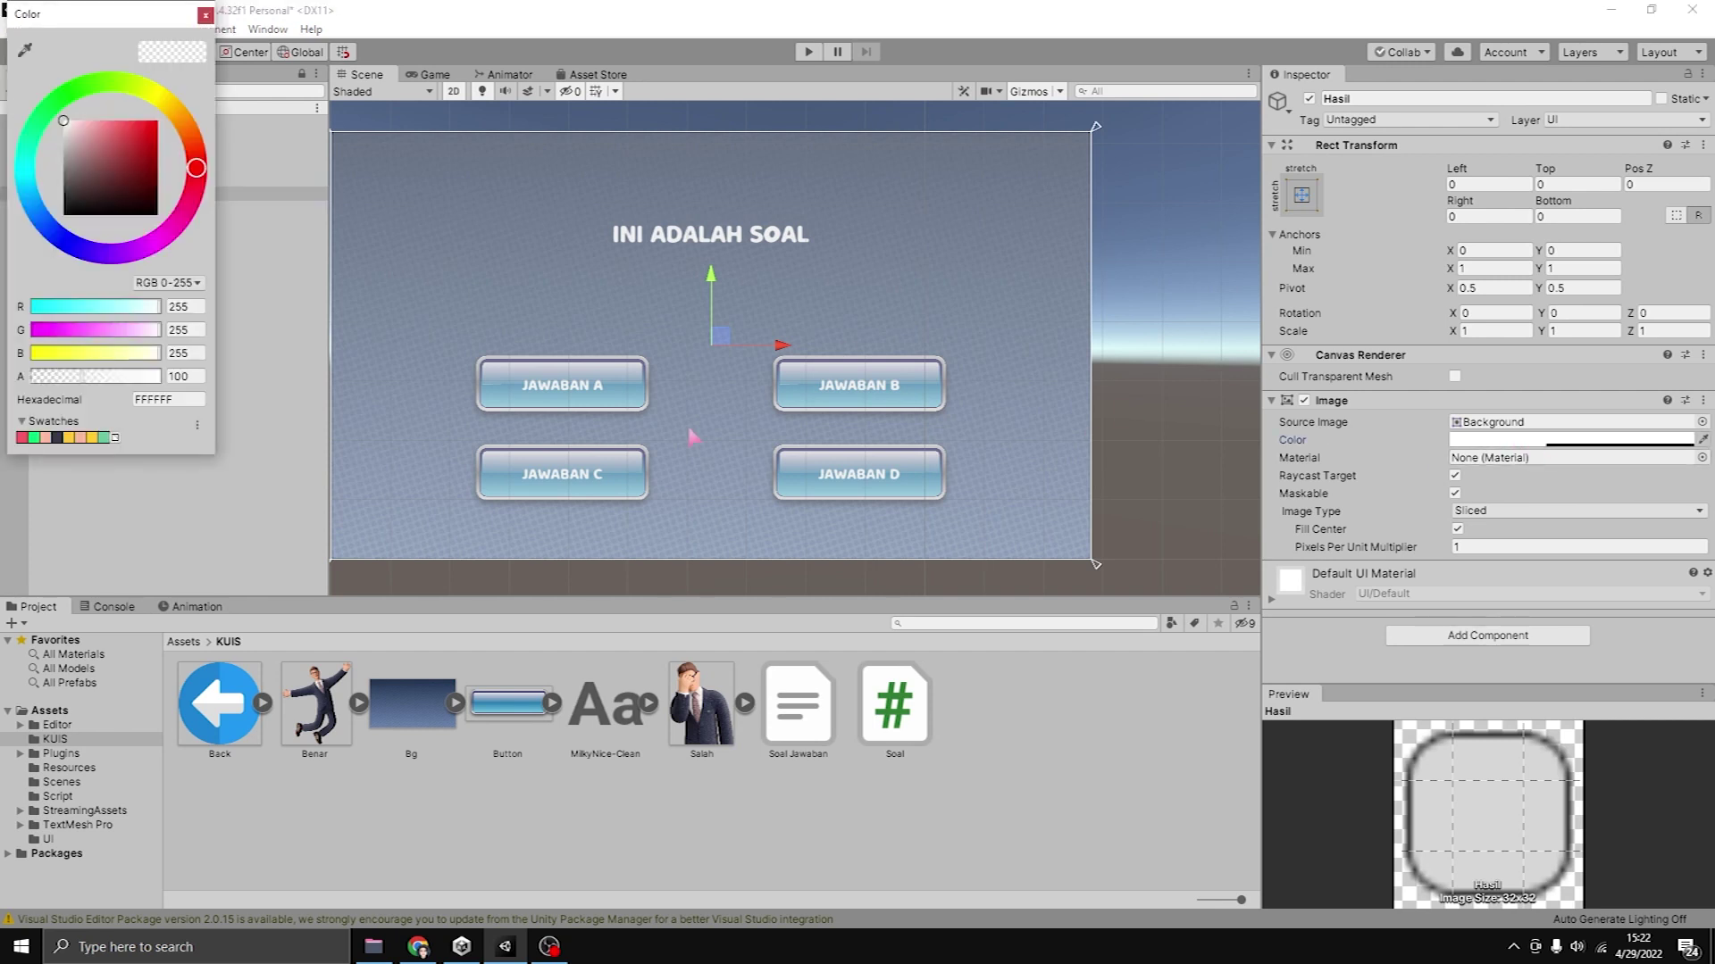
drag(96, 167, 63, 214)
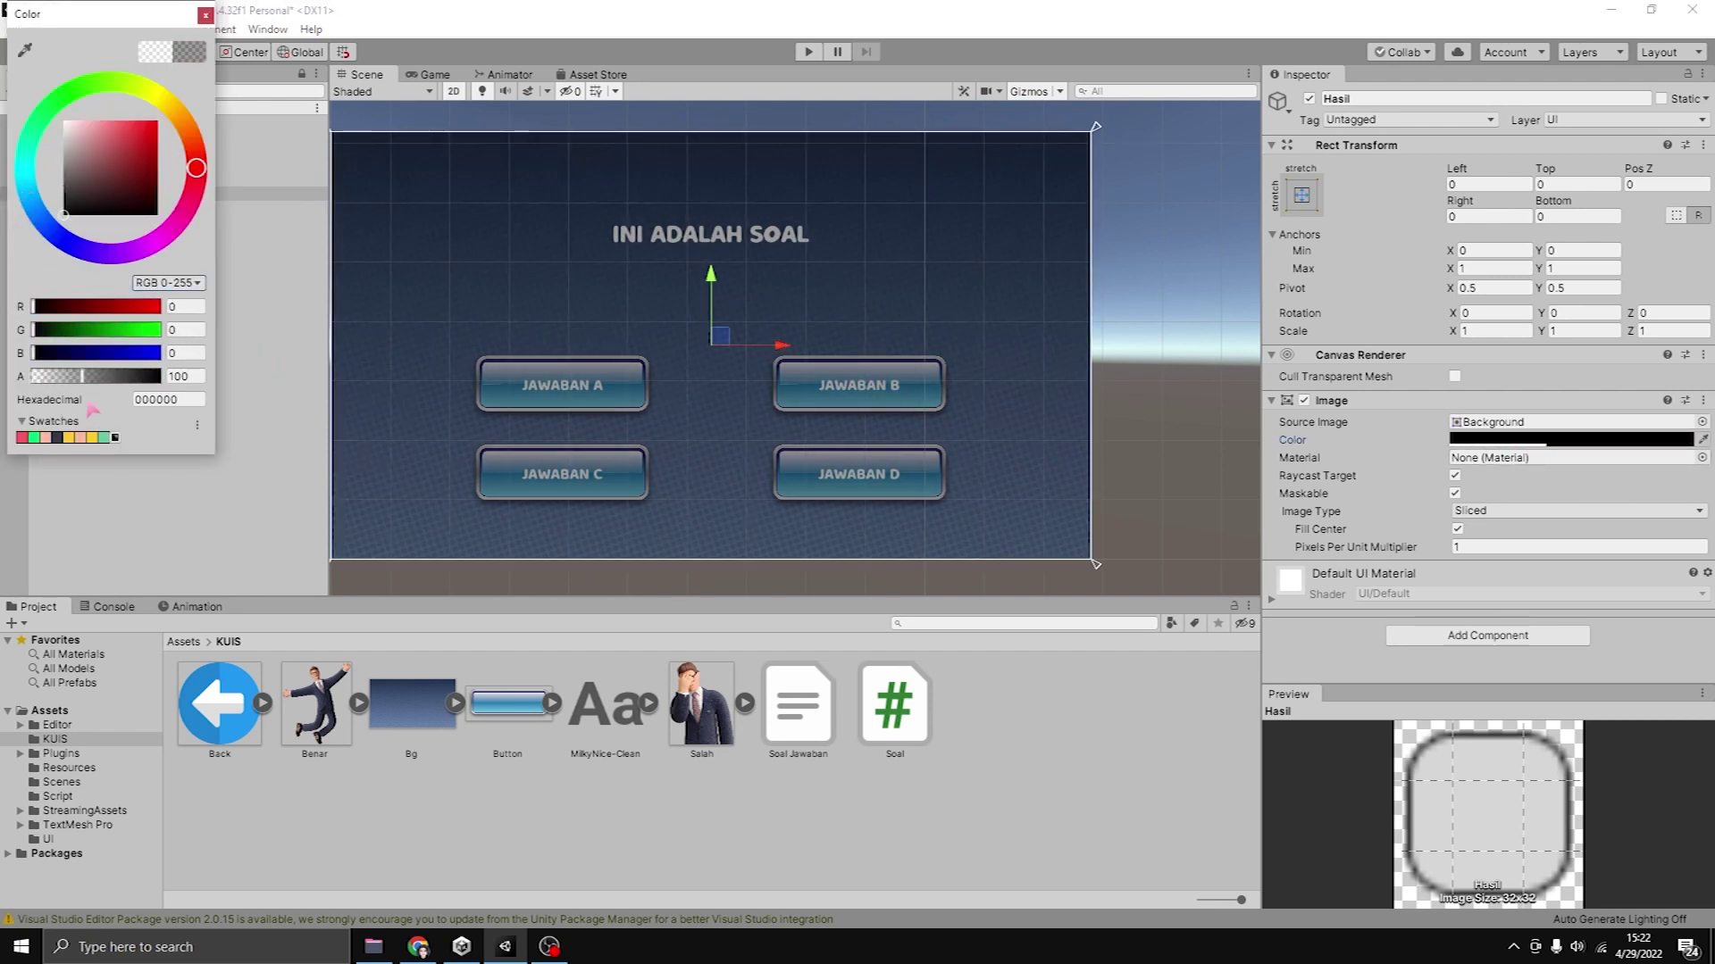
drag(87, 376, 122, 374)
click(205, 15)
Add a UI panel as a child of Hasil.
right_click(125, 196)
mouse_move(179, 524)
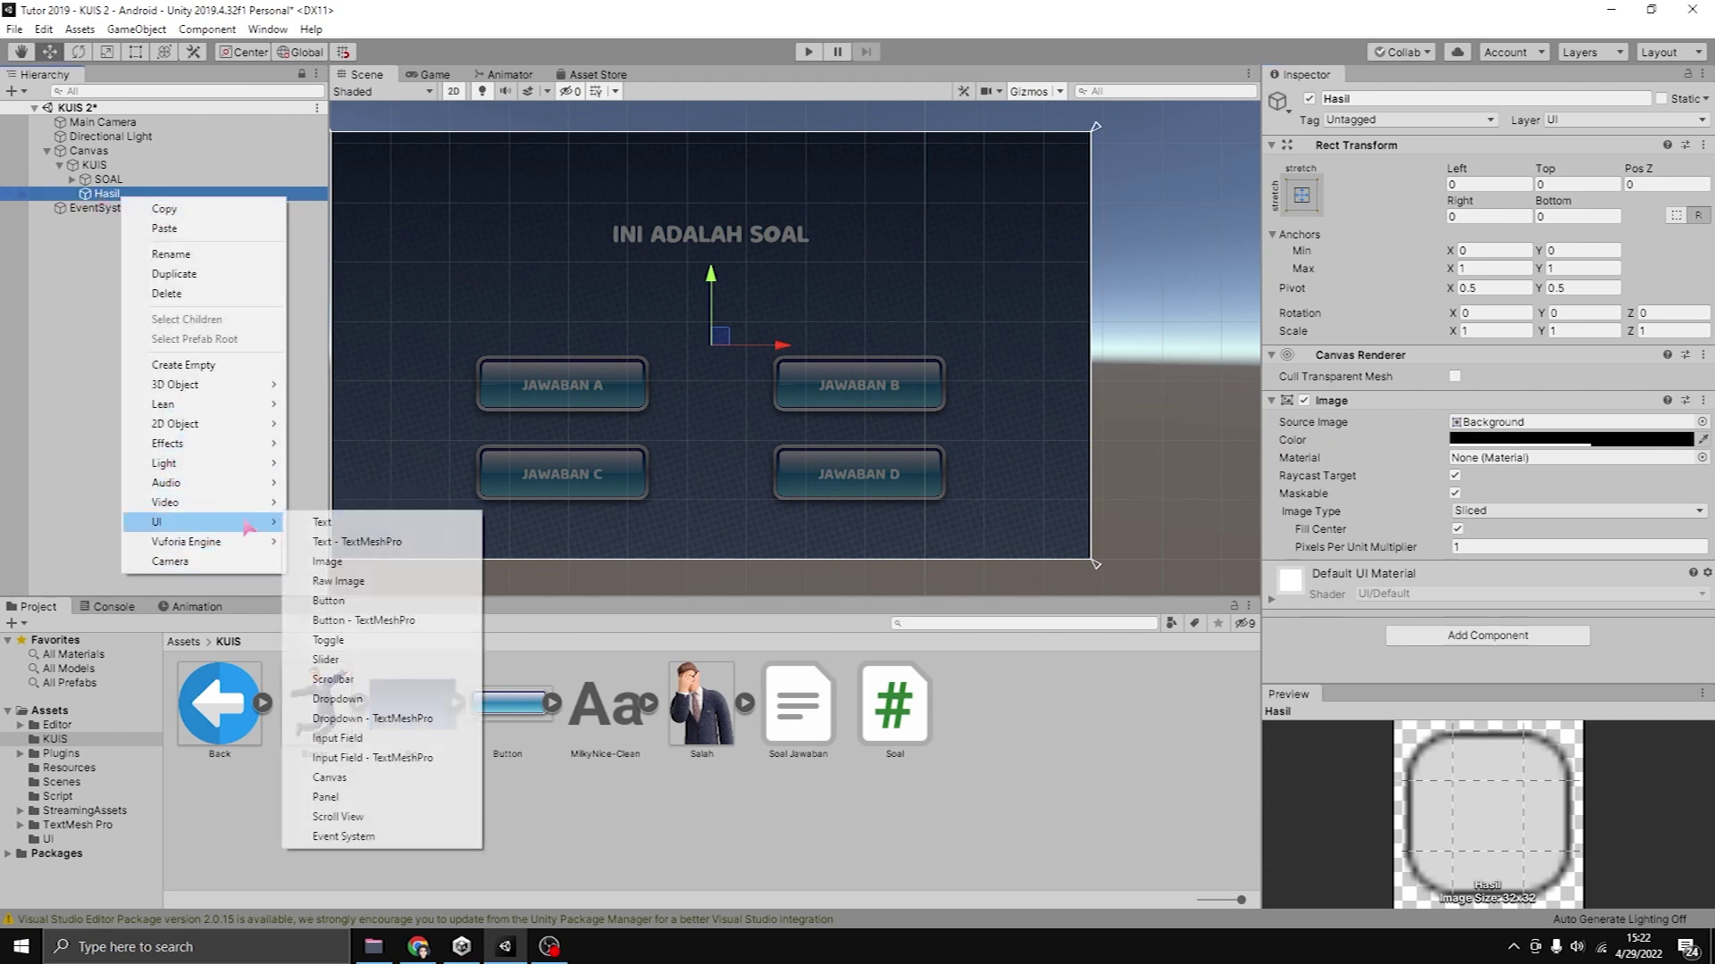
click(355, 803)
Try to shrink the new panel inside Hasil with the Rect tool, and undo the resize.
middle_drag(508, 425, 540, 437)
scroll(521, 430, down, 2)
scroll(540, 438, up, 2)
middle_drag(931, 523, 895, 530)
key(t)
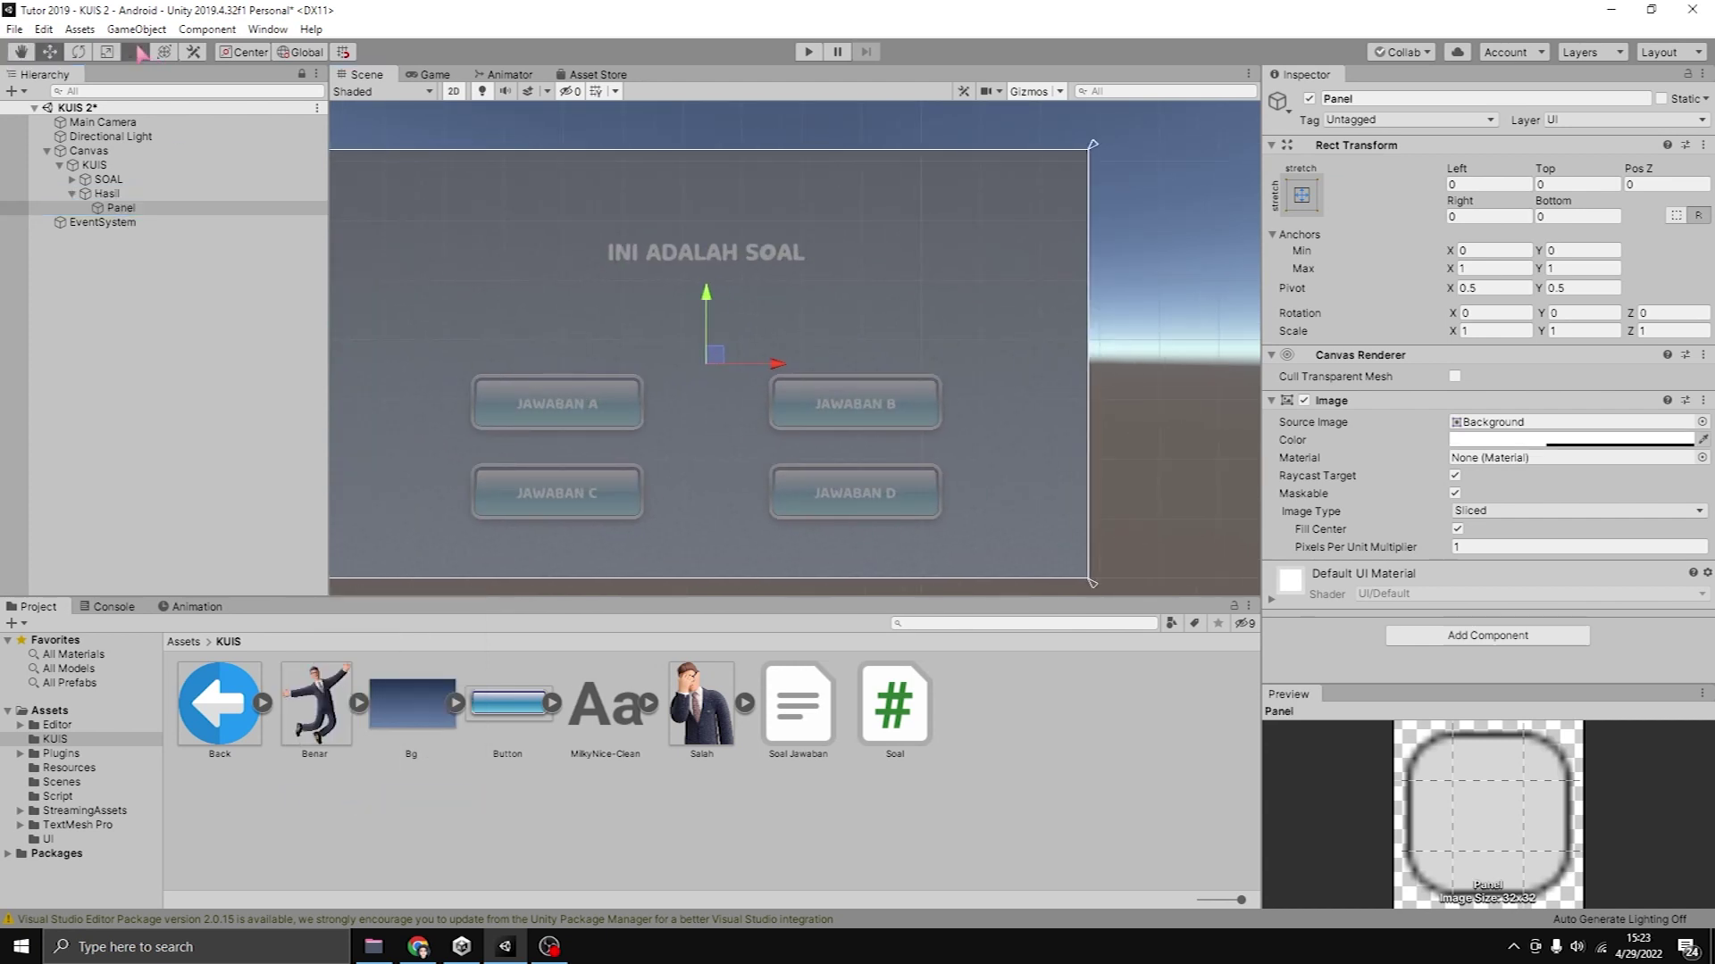
alt+shift+drag(1086, 581, 983, 537)
key(ctrl+z)
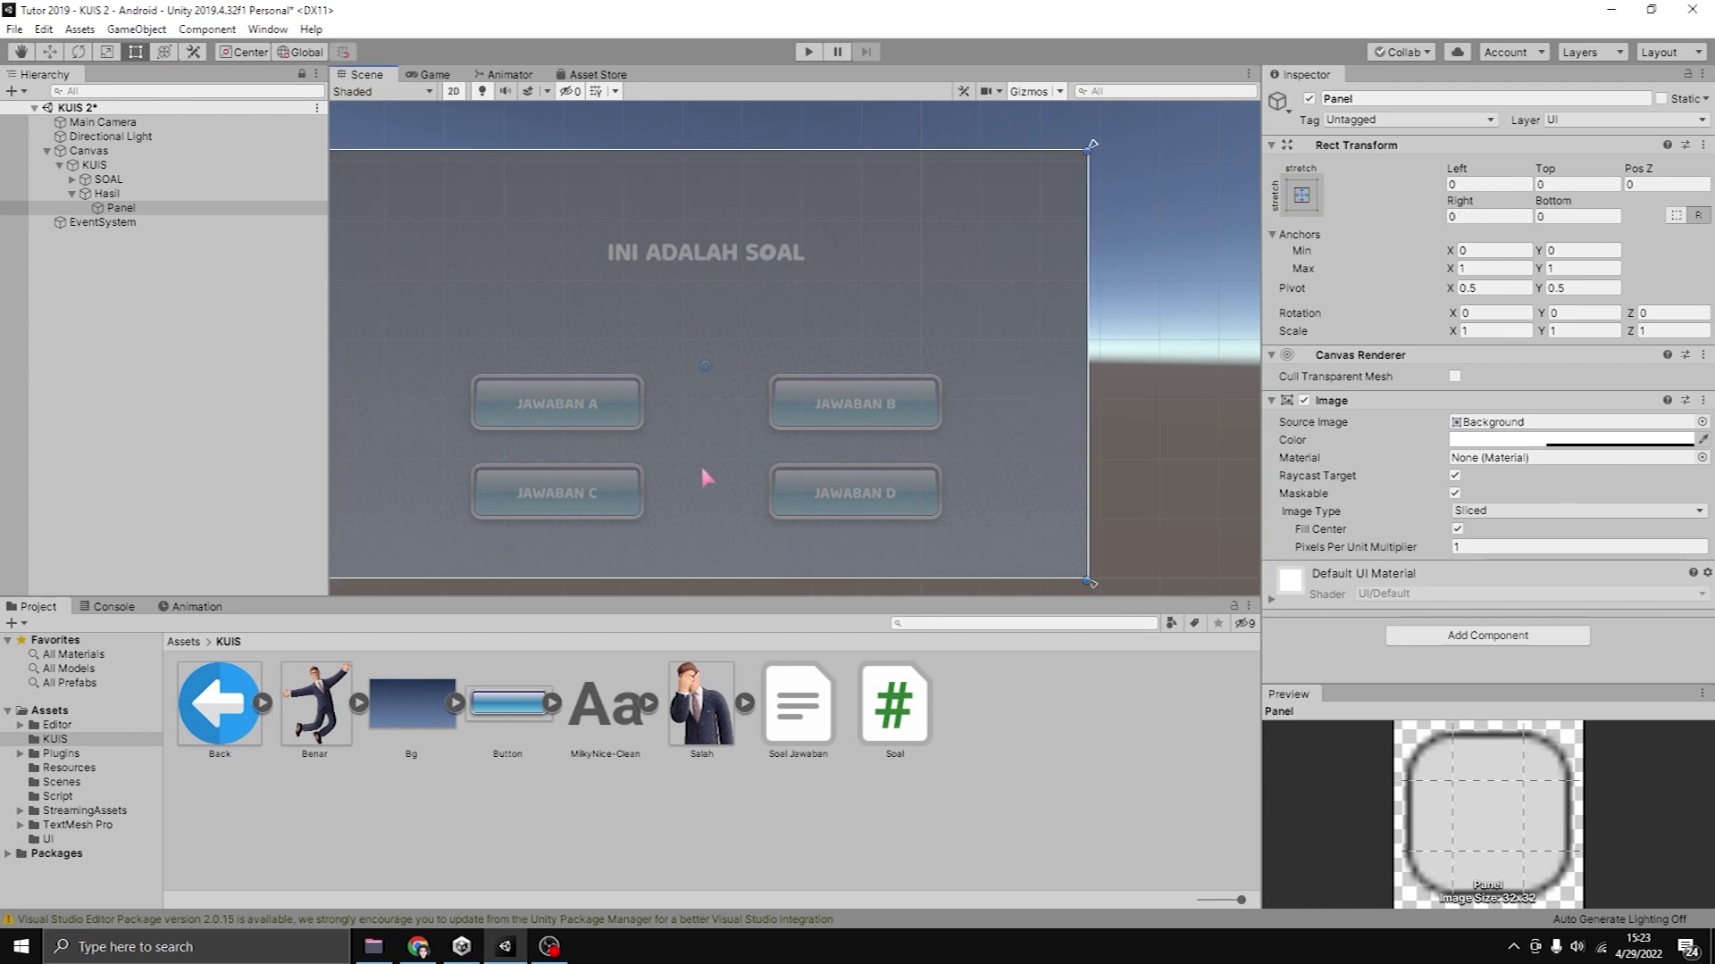
Set the alpha of the inner panel's image color to 11.
middle_drag(700, 464, 752, 474)
click(1502, 438)
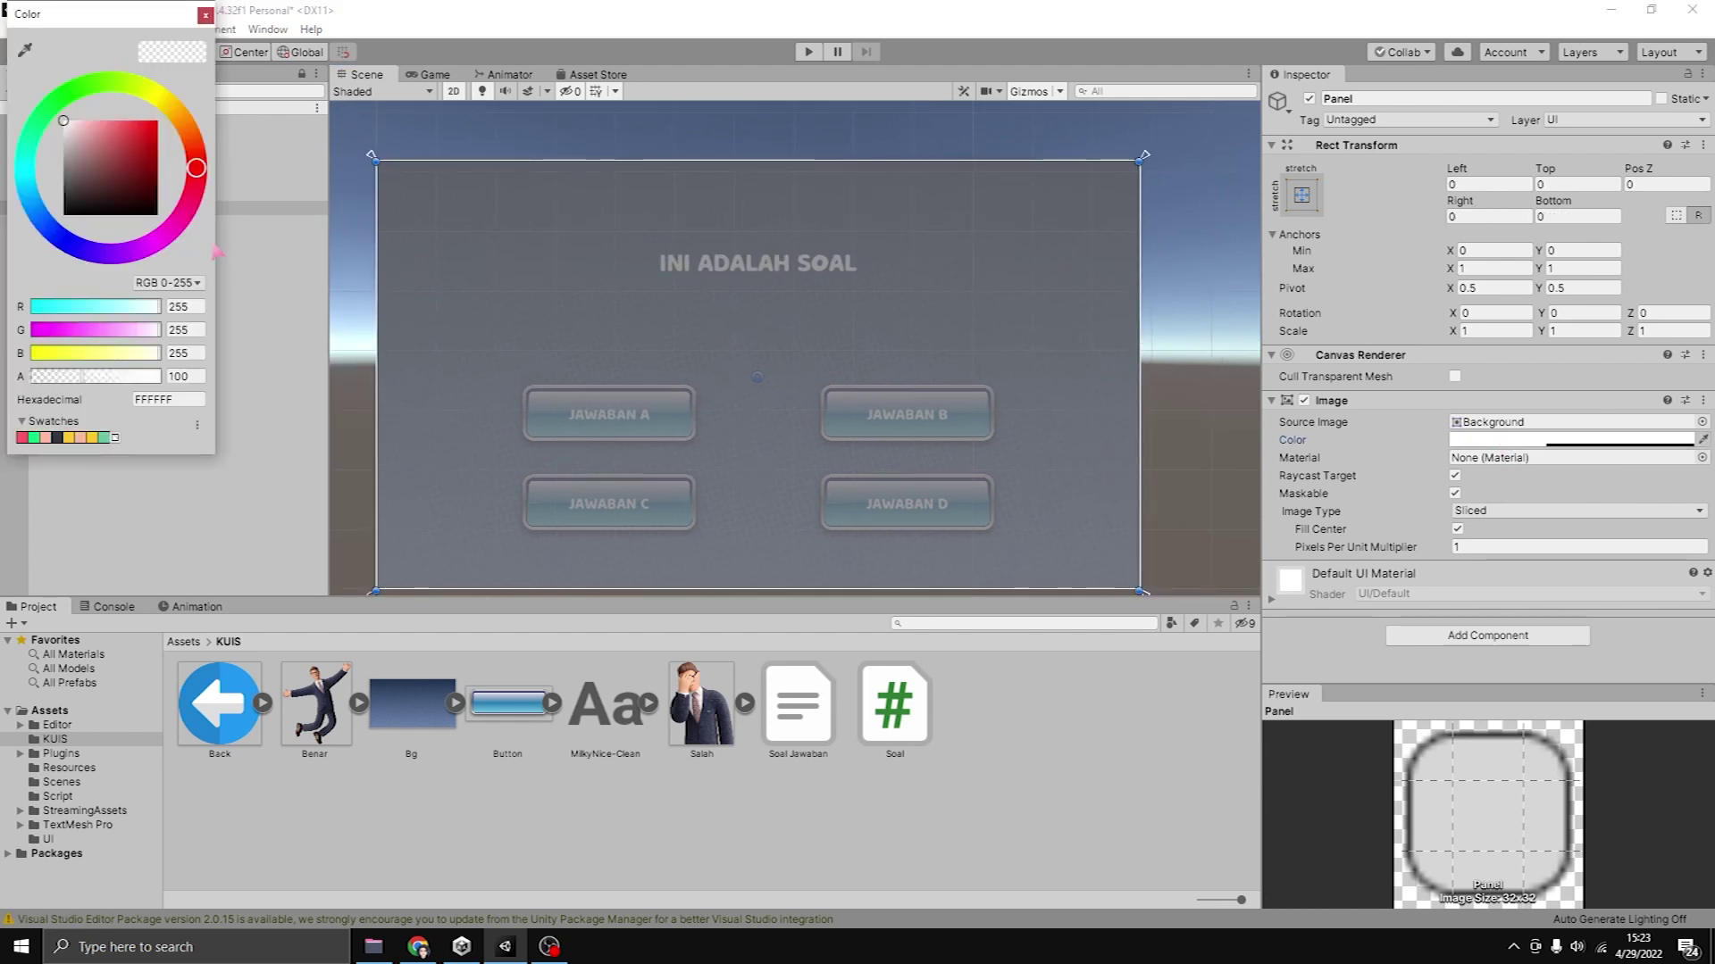
drag(121, 378, 42, 382)
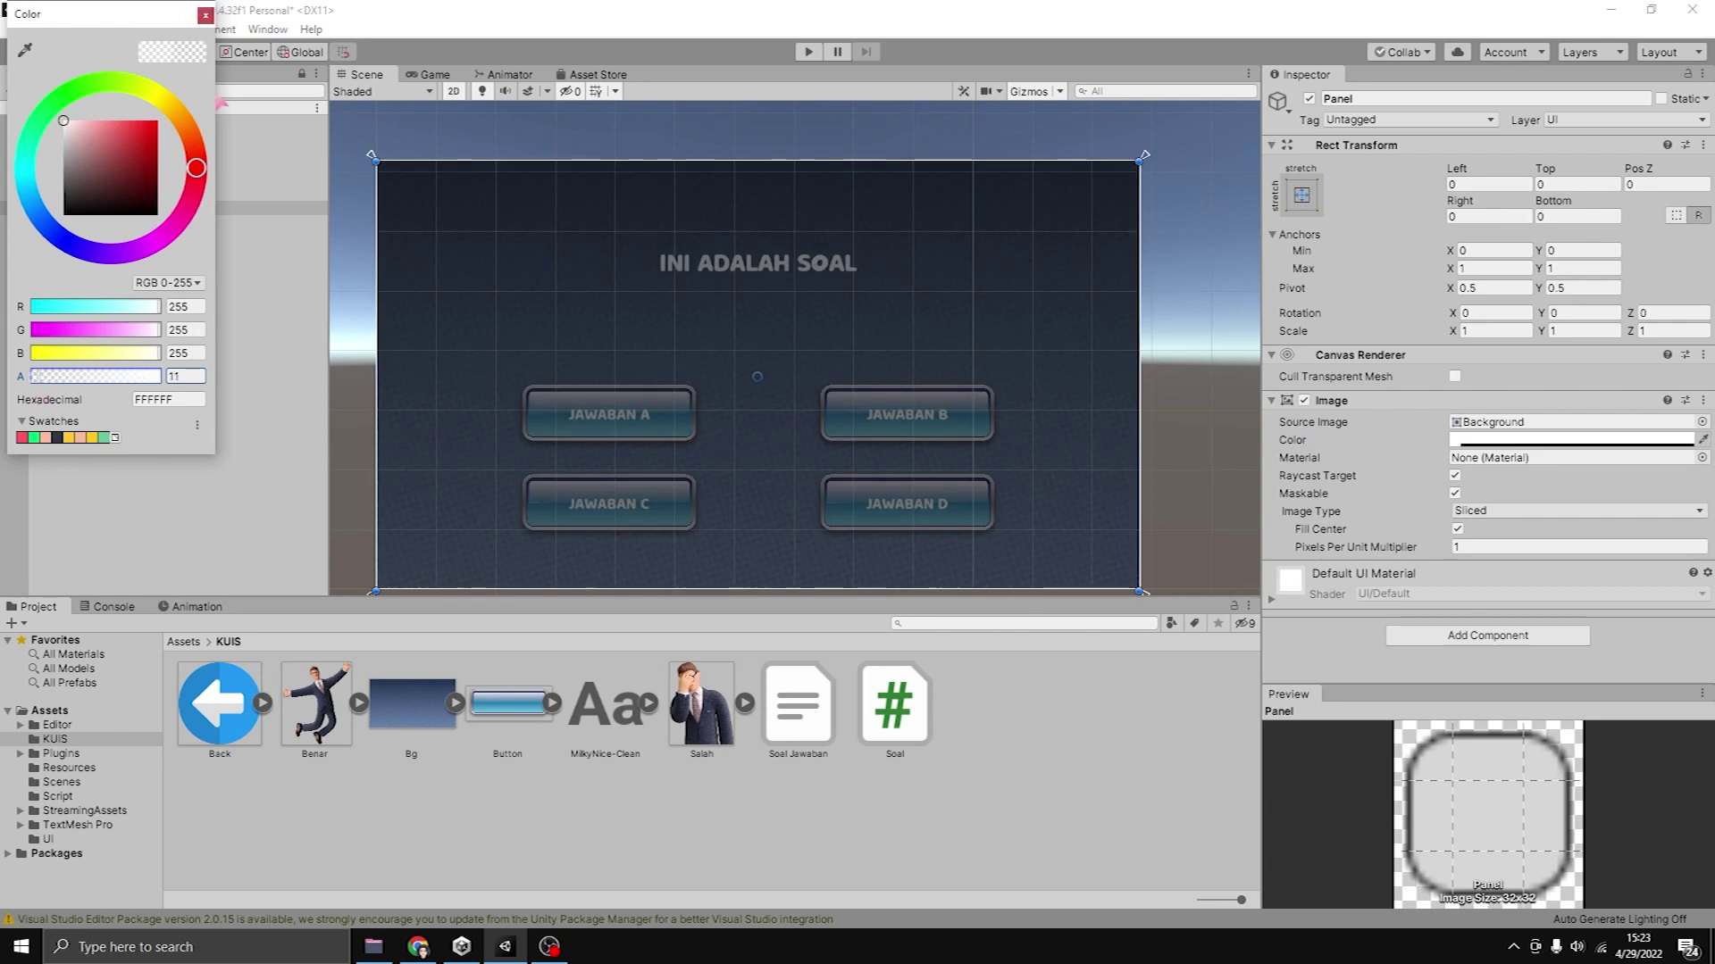
click(205, 15)
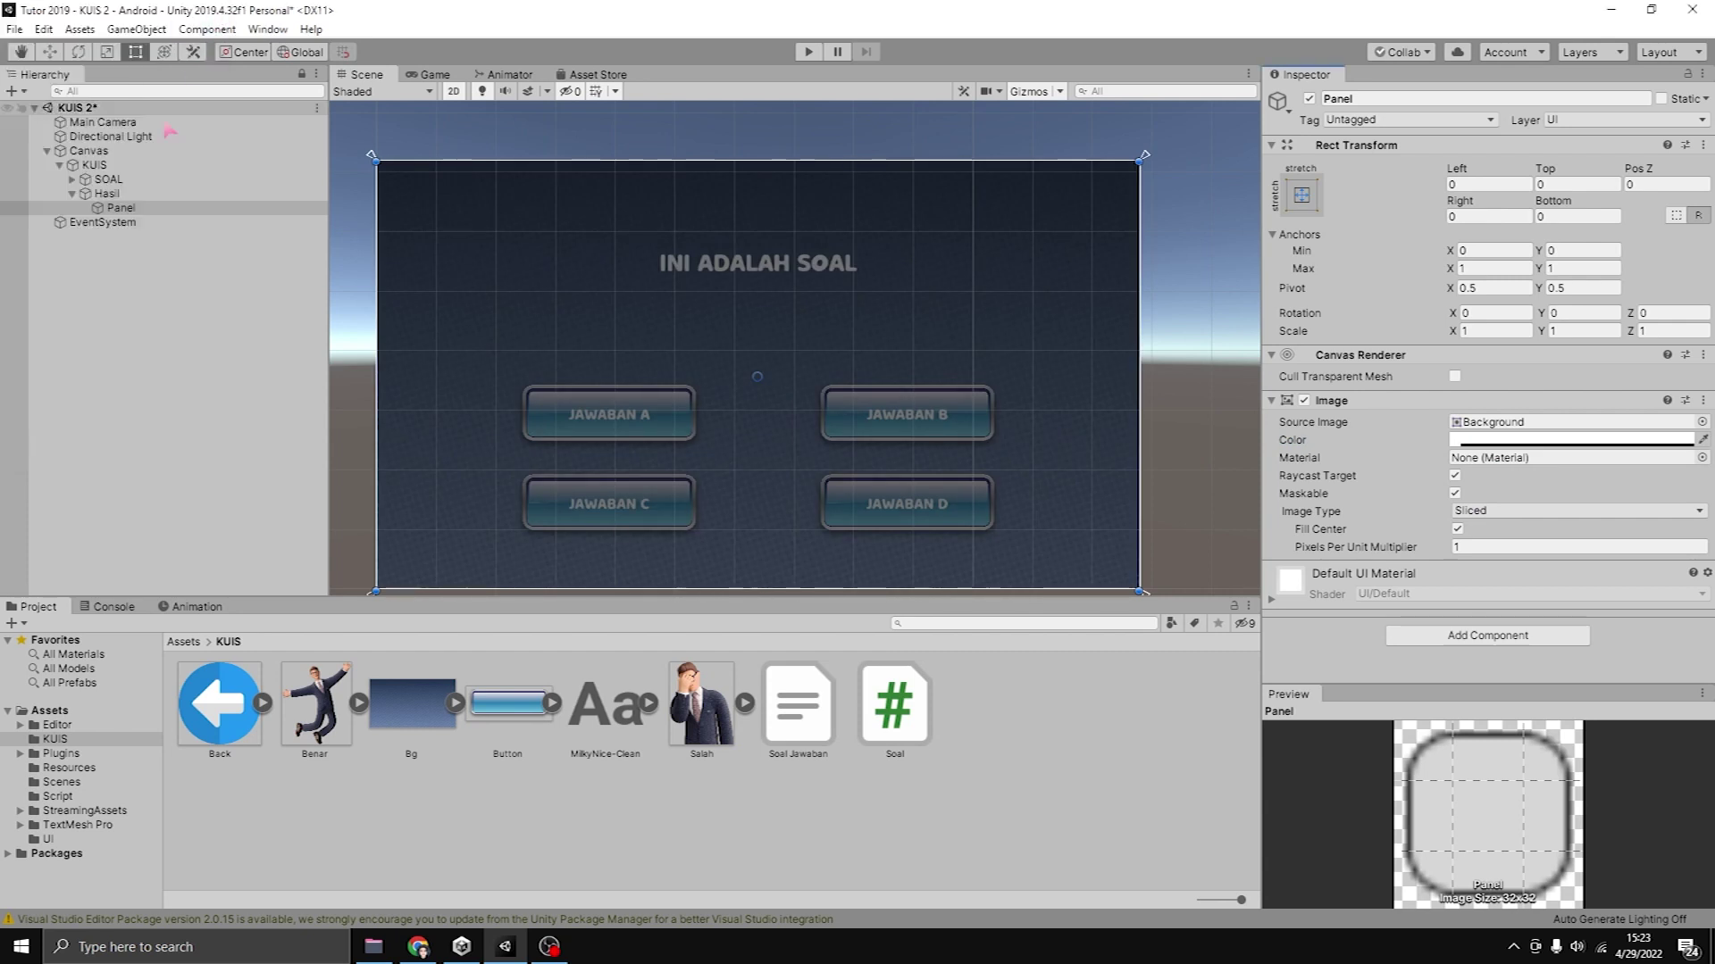
Add a UI image inside the inner panel, try enlarging it to about 413 by 311, and undo the resize.
right_click(132, 207)
mouse_move(187, 535)
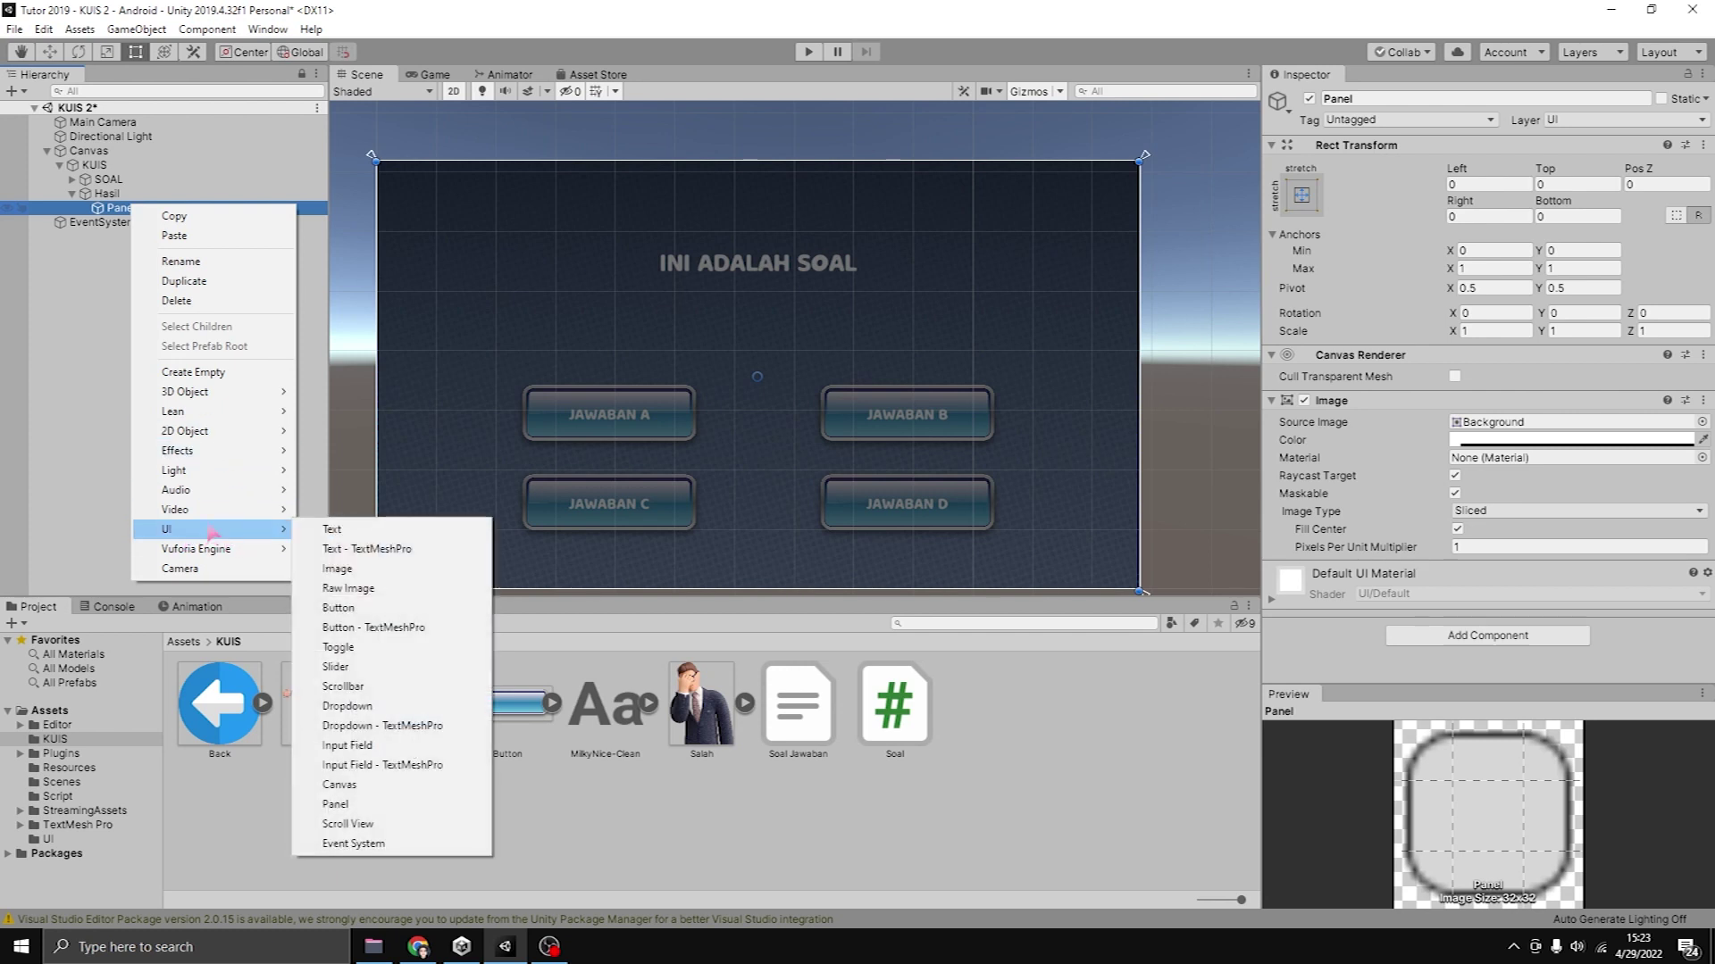
click(344, 570)
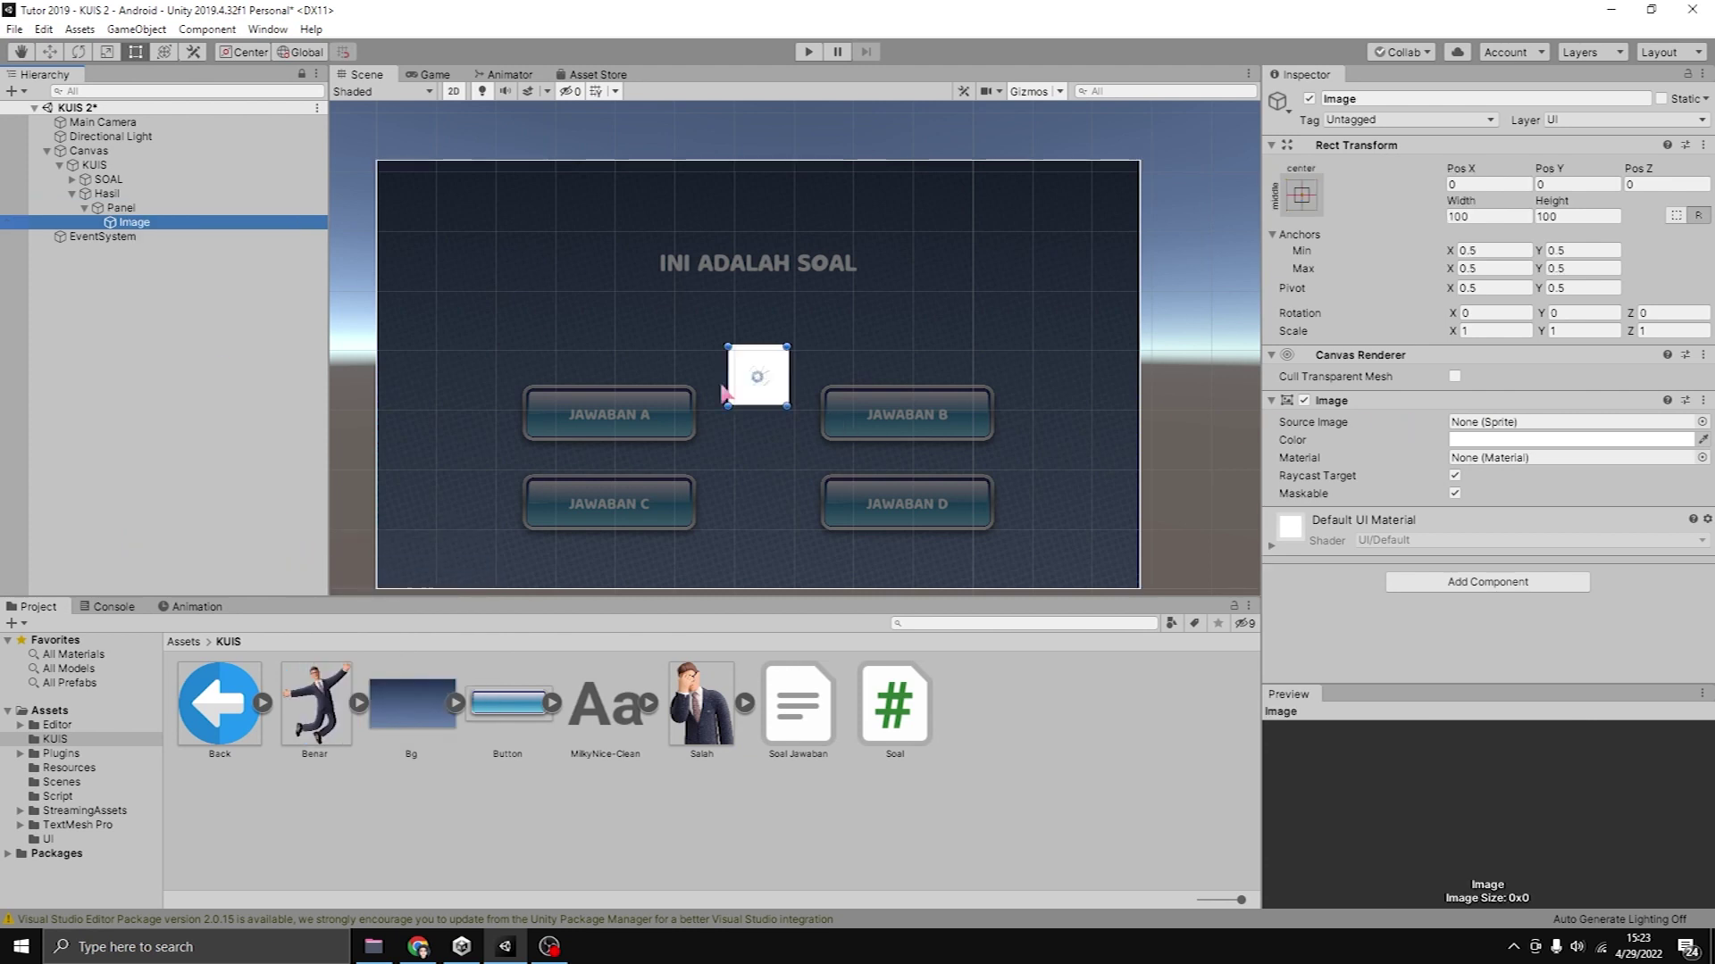
alt+drag(786, 406, 881, 466)
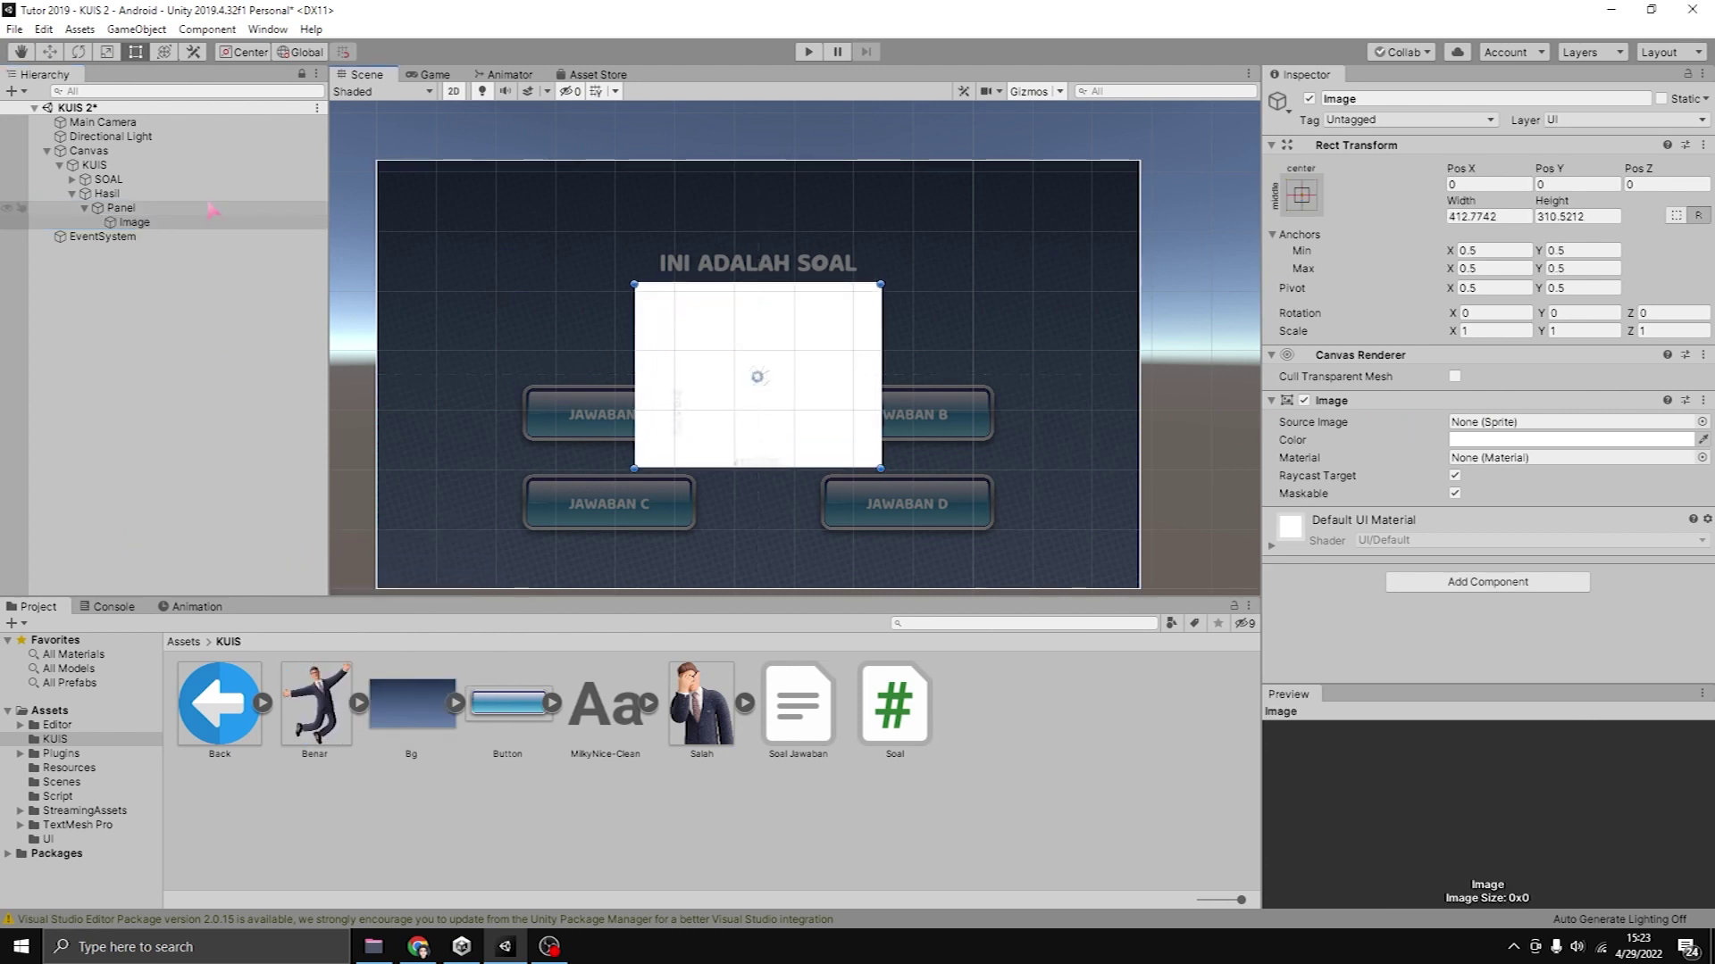
key(ctrl+z)
Rename the panel inside Hasil as ImgPenilaian.
click(121, 207)
click(121, 207)
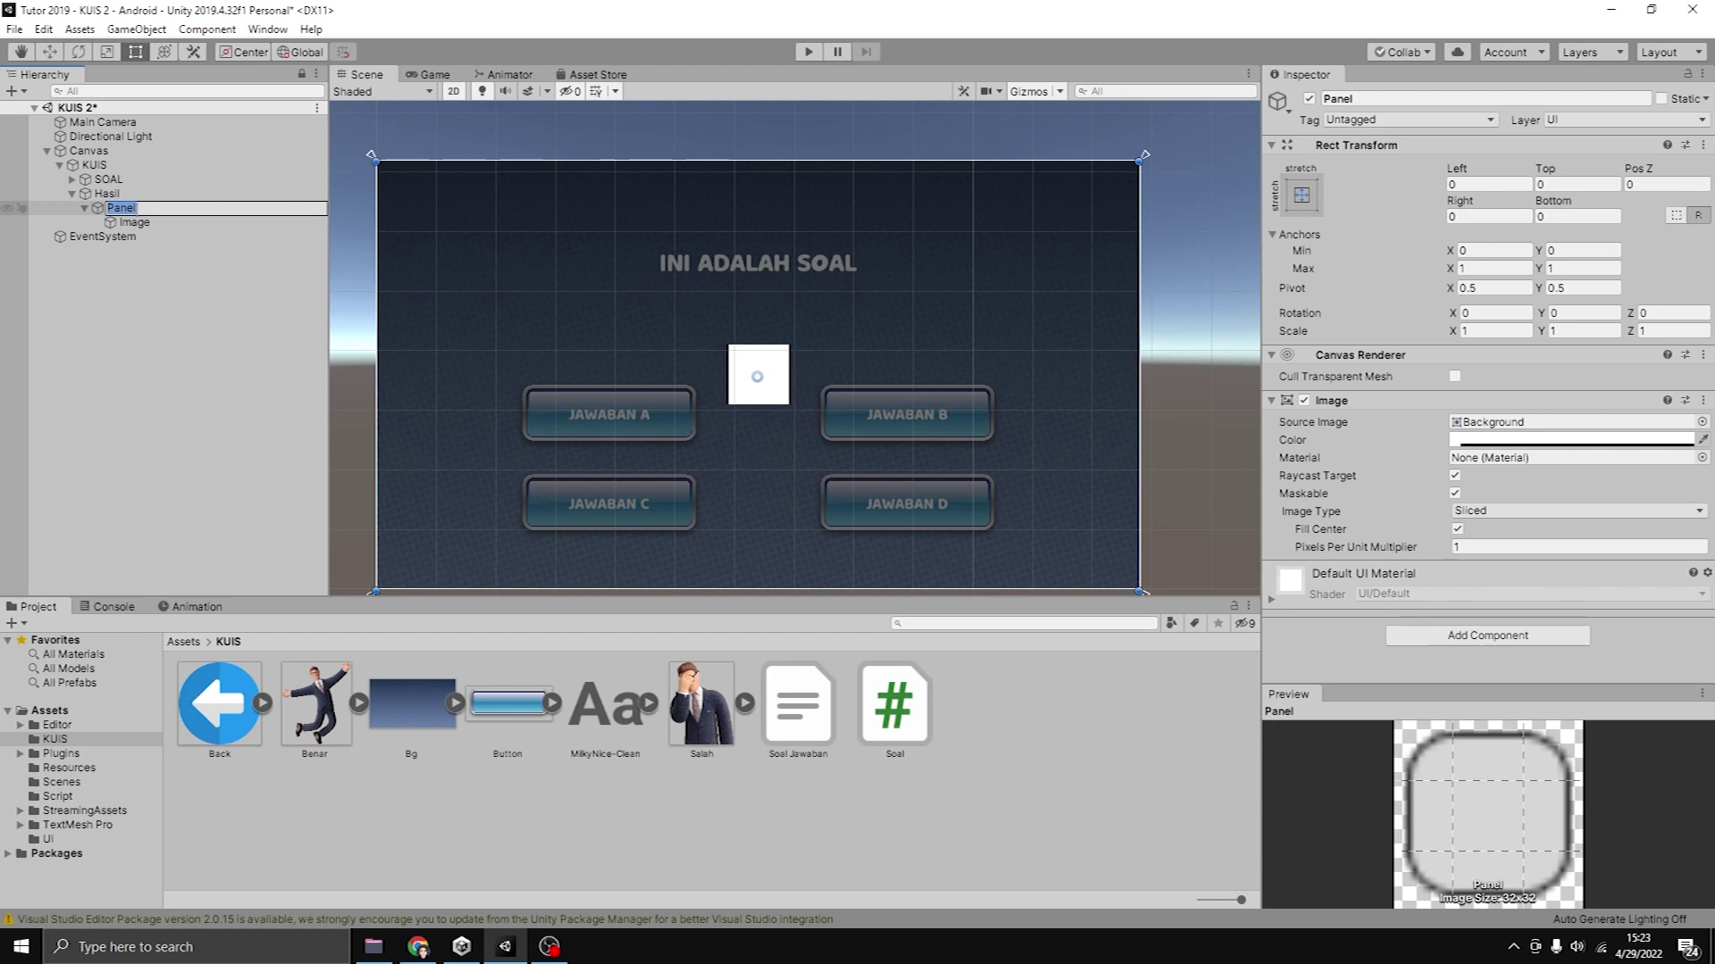
key(BackSpace)
text(ImgPenilaian)
key(Return)
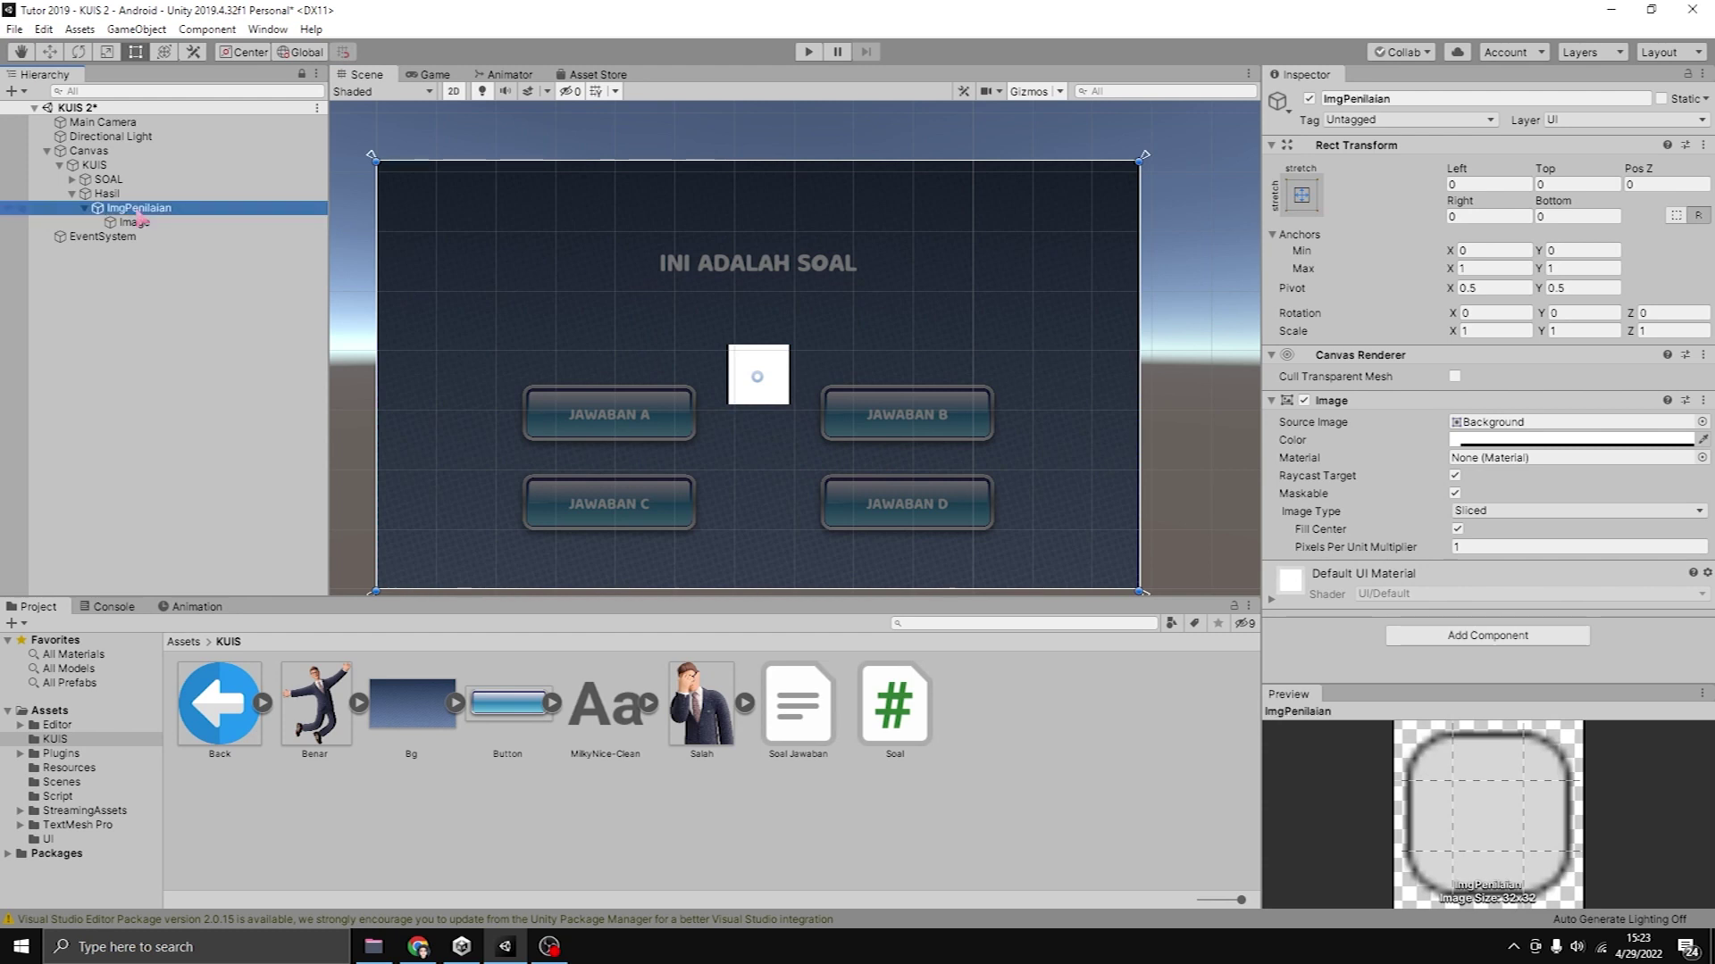
Replace the image inside ImgPenilaian with an empty object named Benar, enlarged from its center to about 629 by 413.
click(136, 221)
key(Delete)
right_click(161, 212)
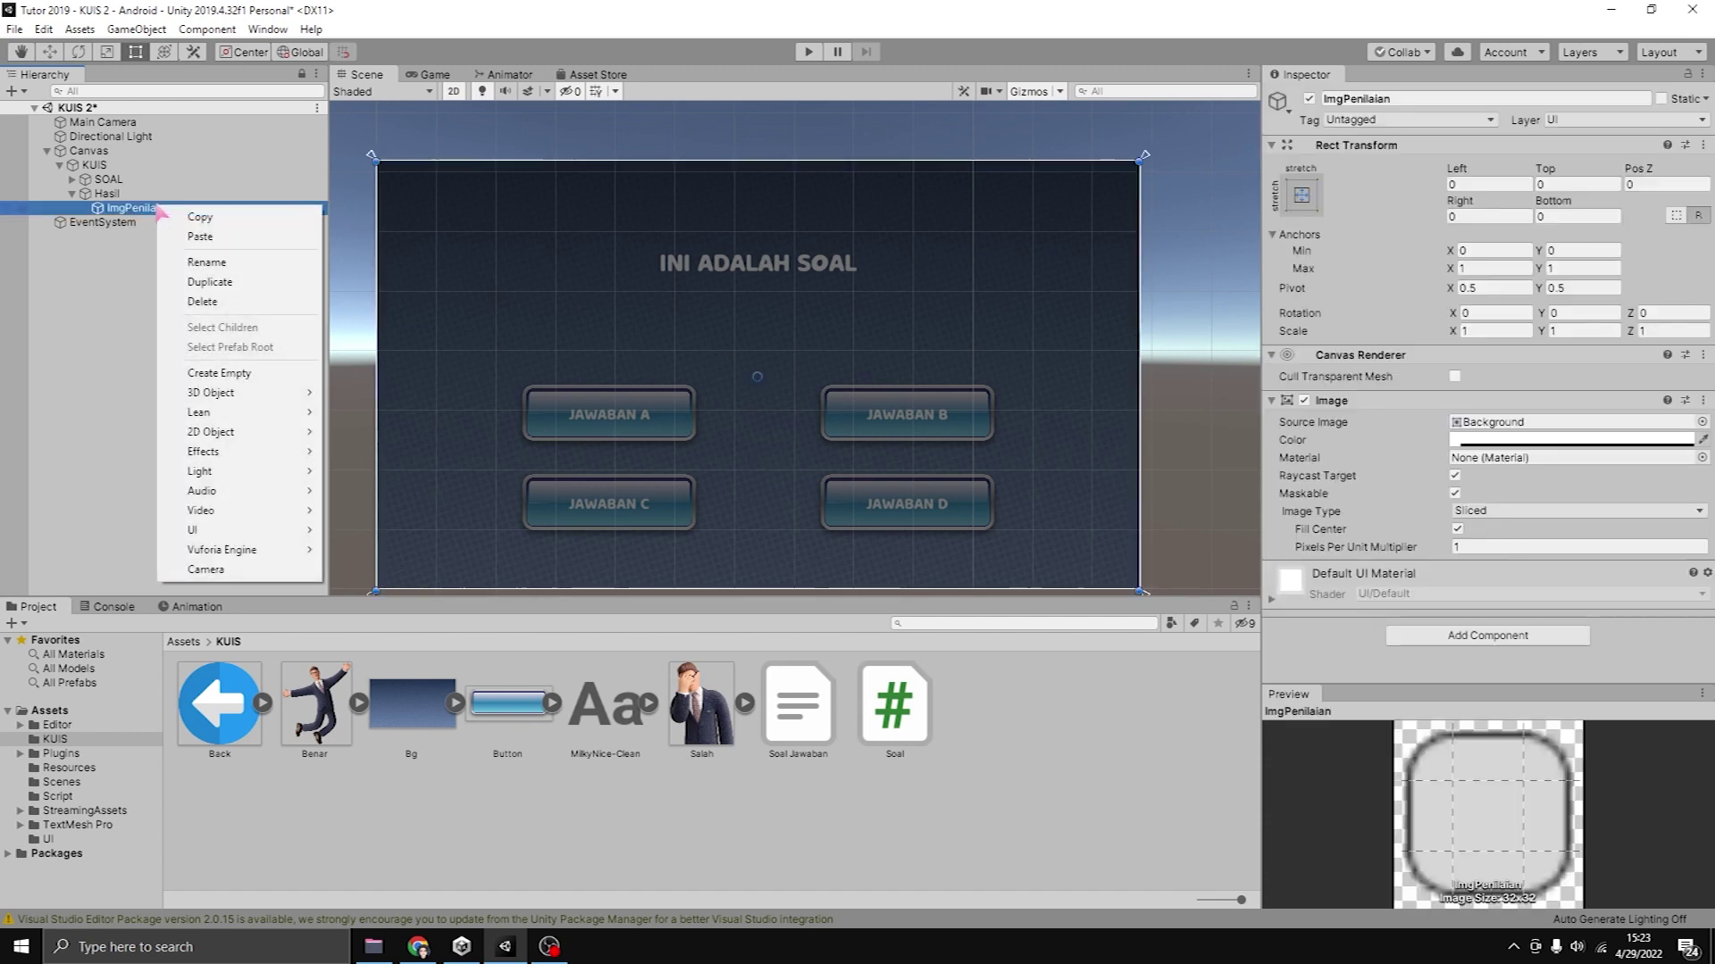
click(215, 373)
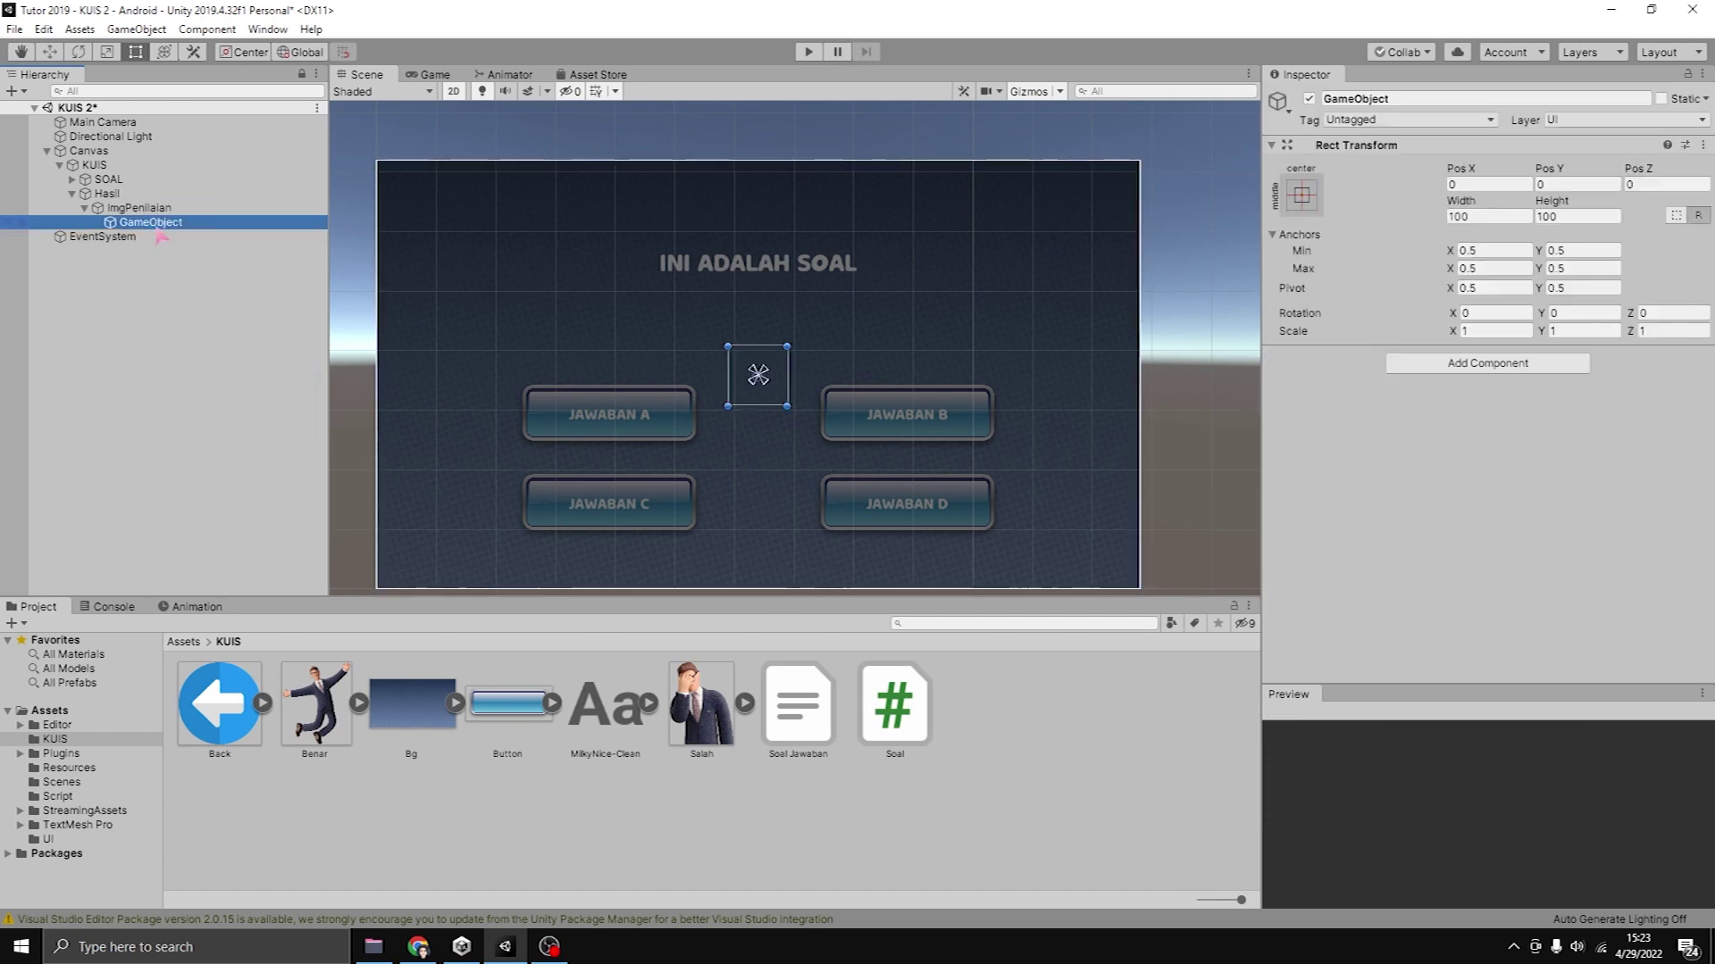
key(F2)
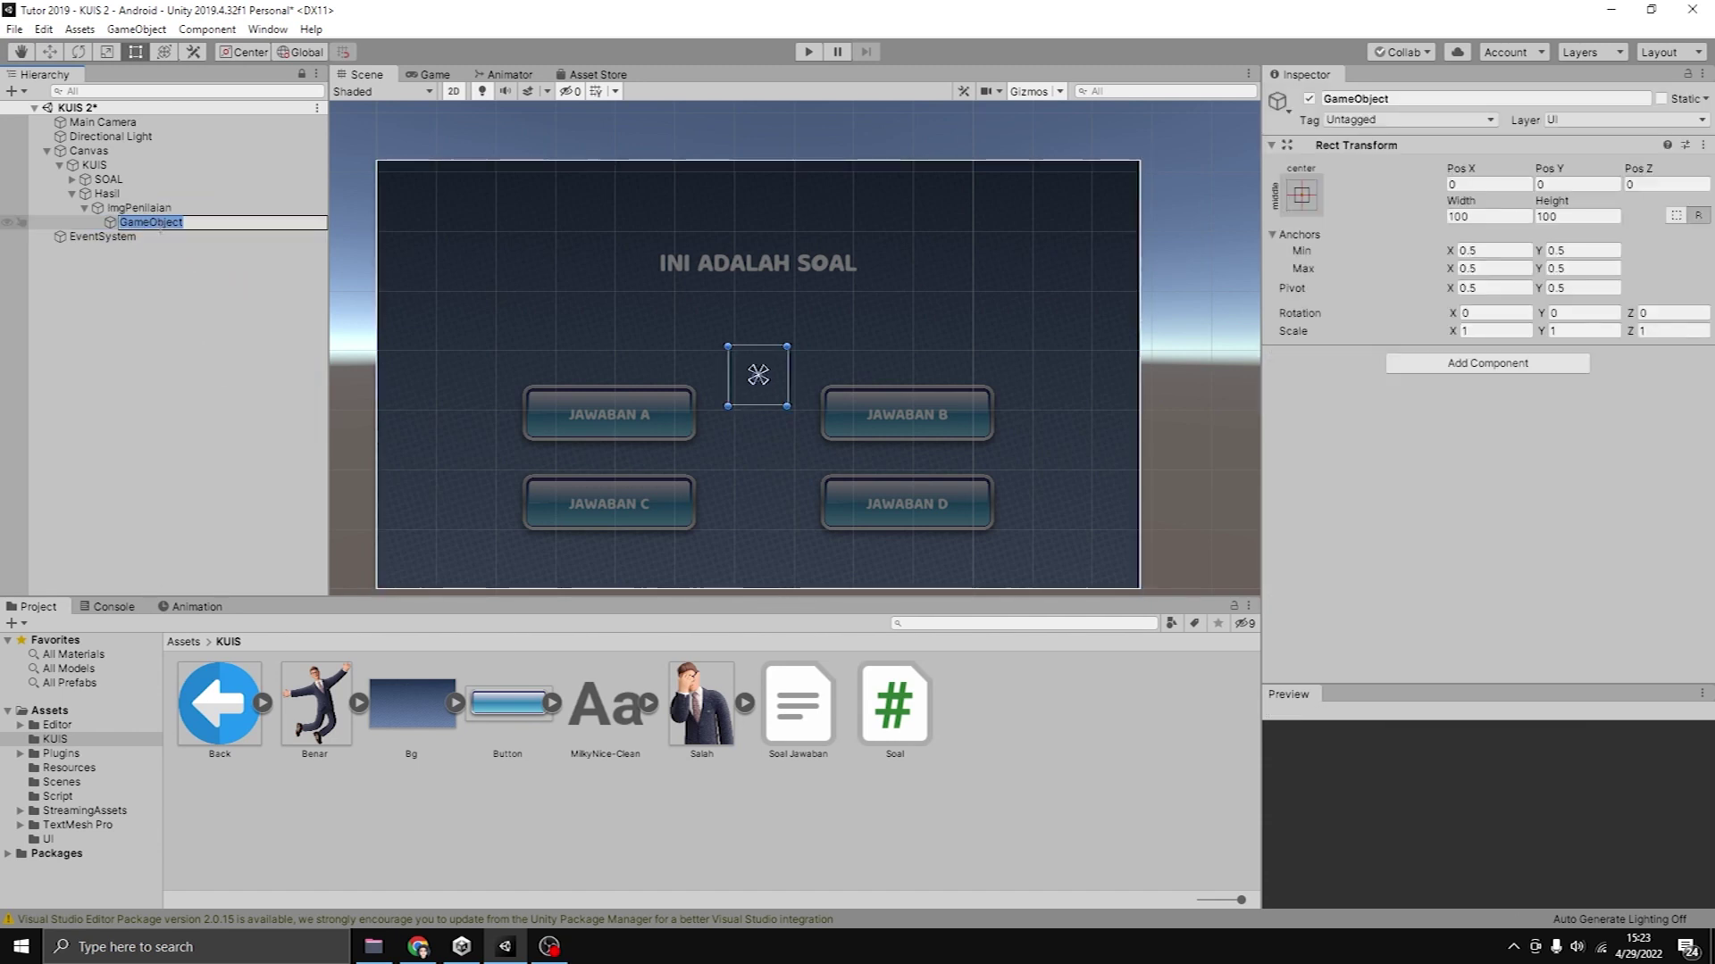
text(NB)
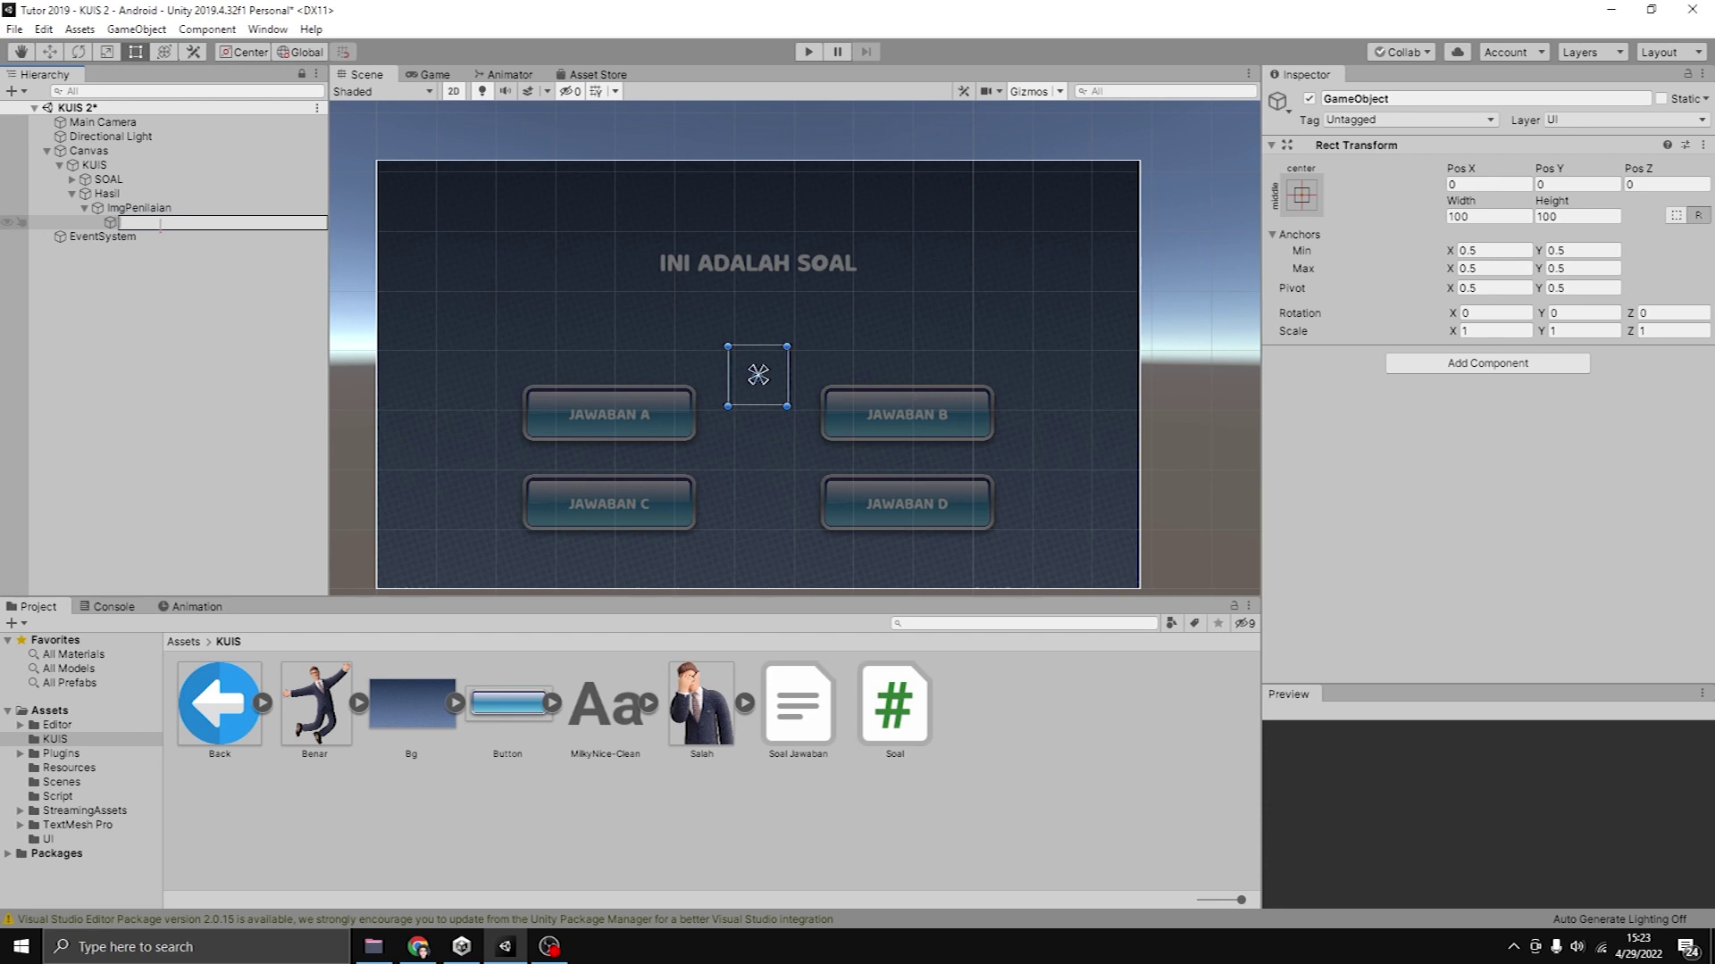
text(ar)
key(Return)
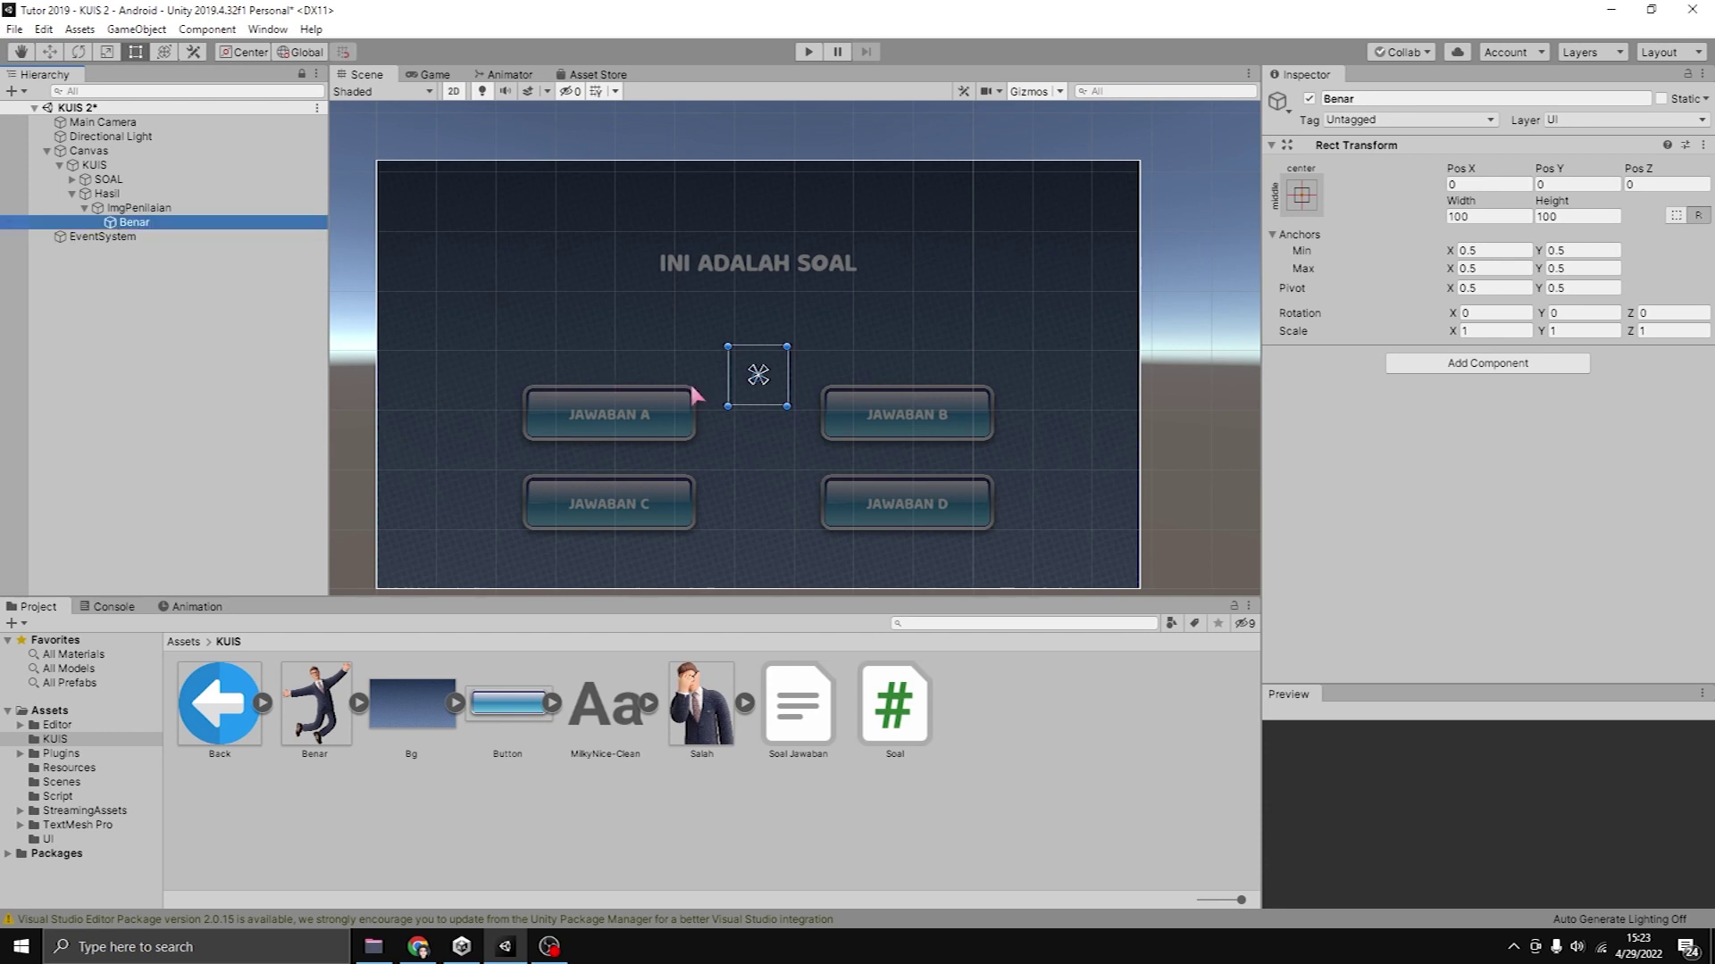
alt+drag(787, 407, 945, 498)
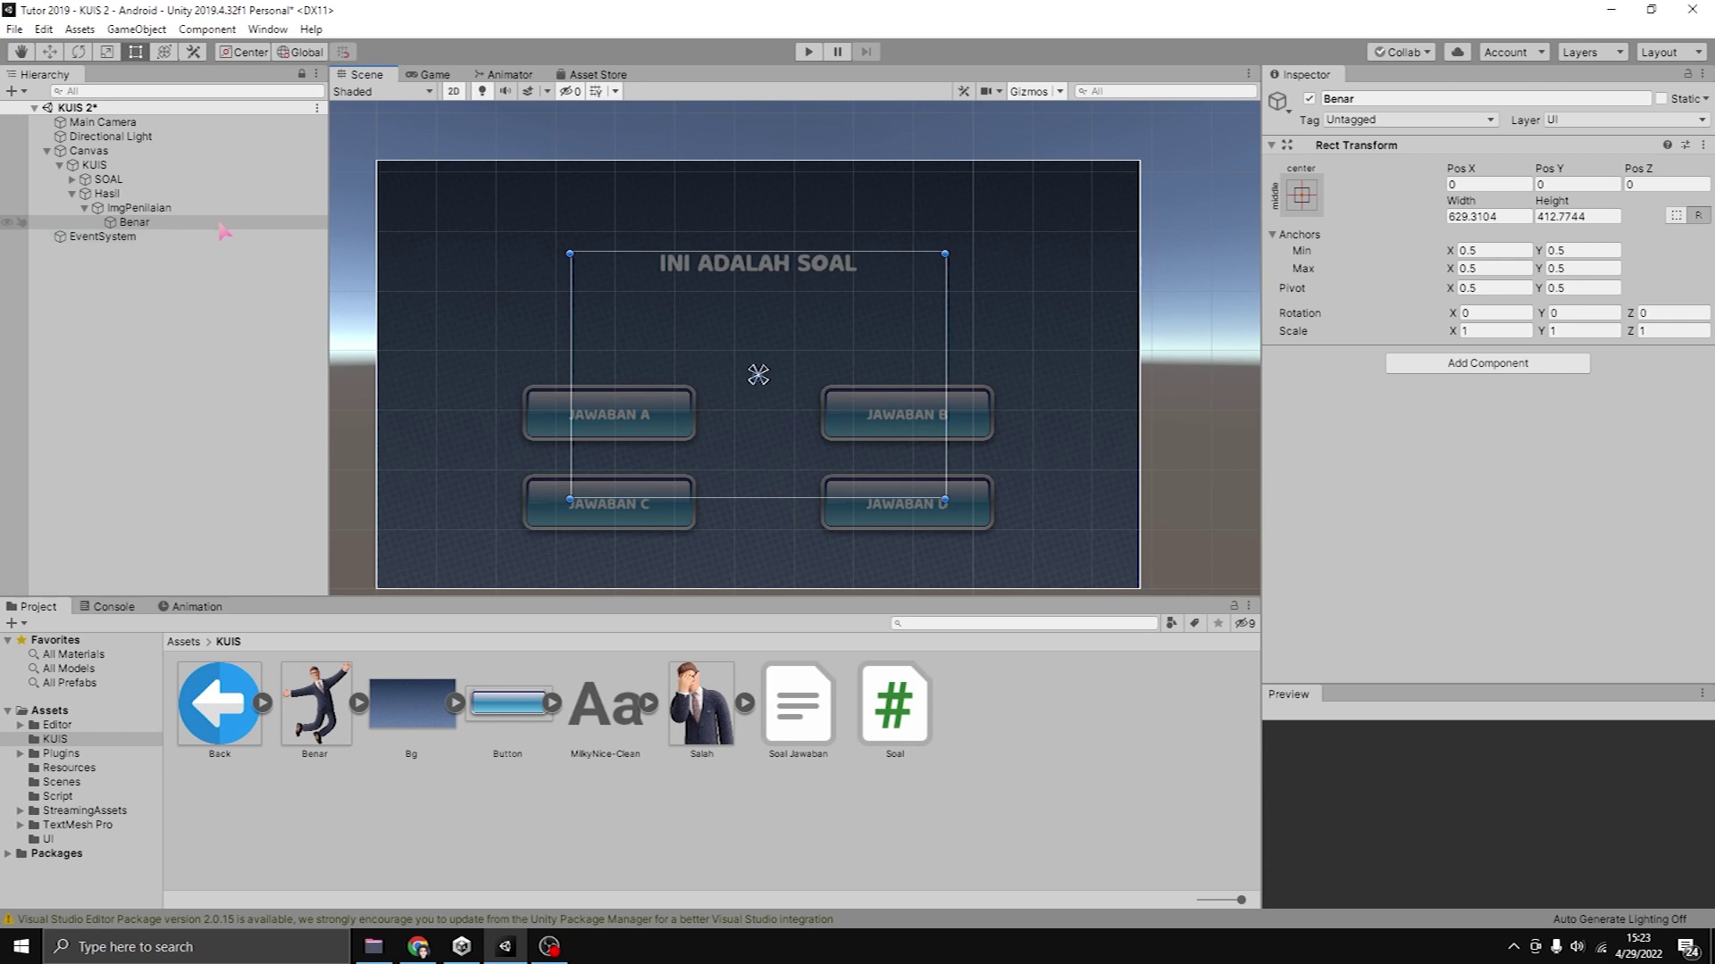
Add a UI image inside Benar with the Benar sprite as its source image.
right_click(218, 227)
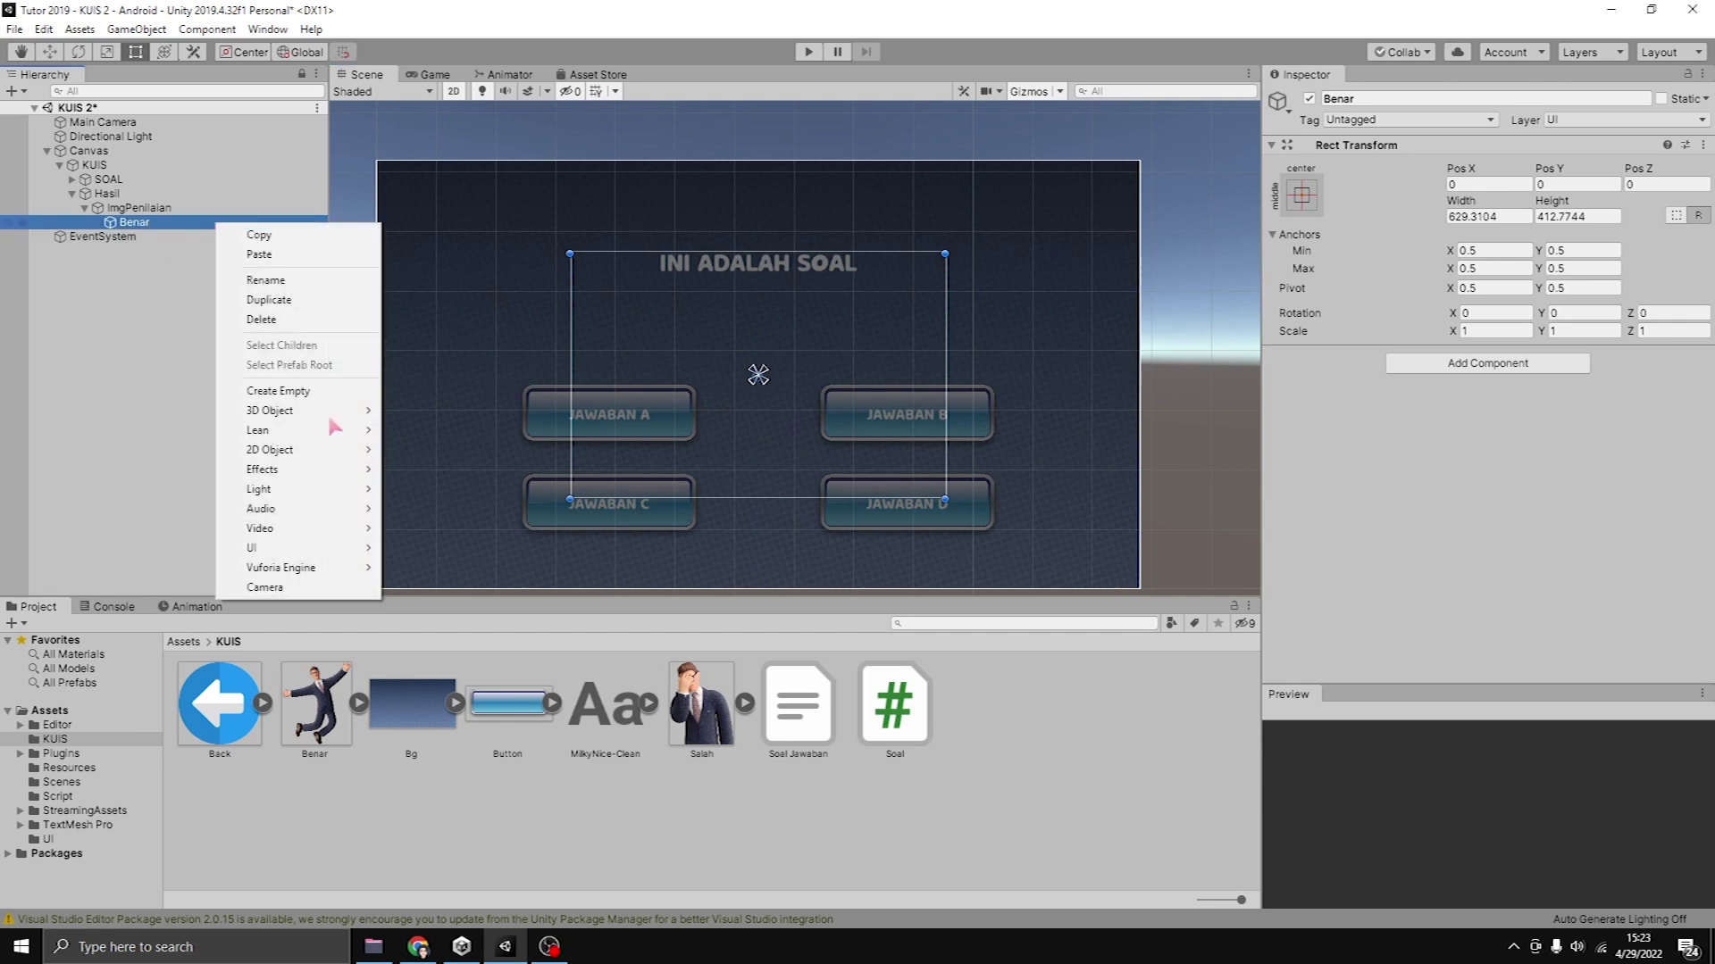
mouse_move(304, 551)
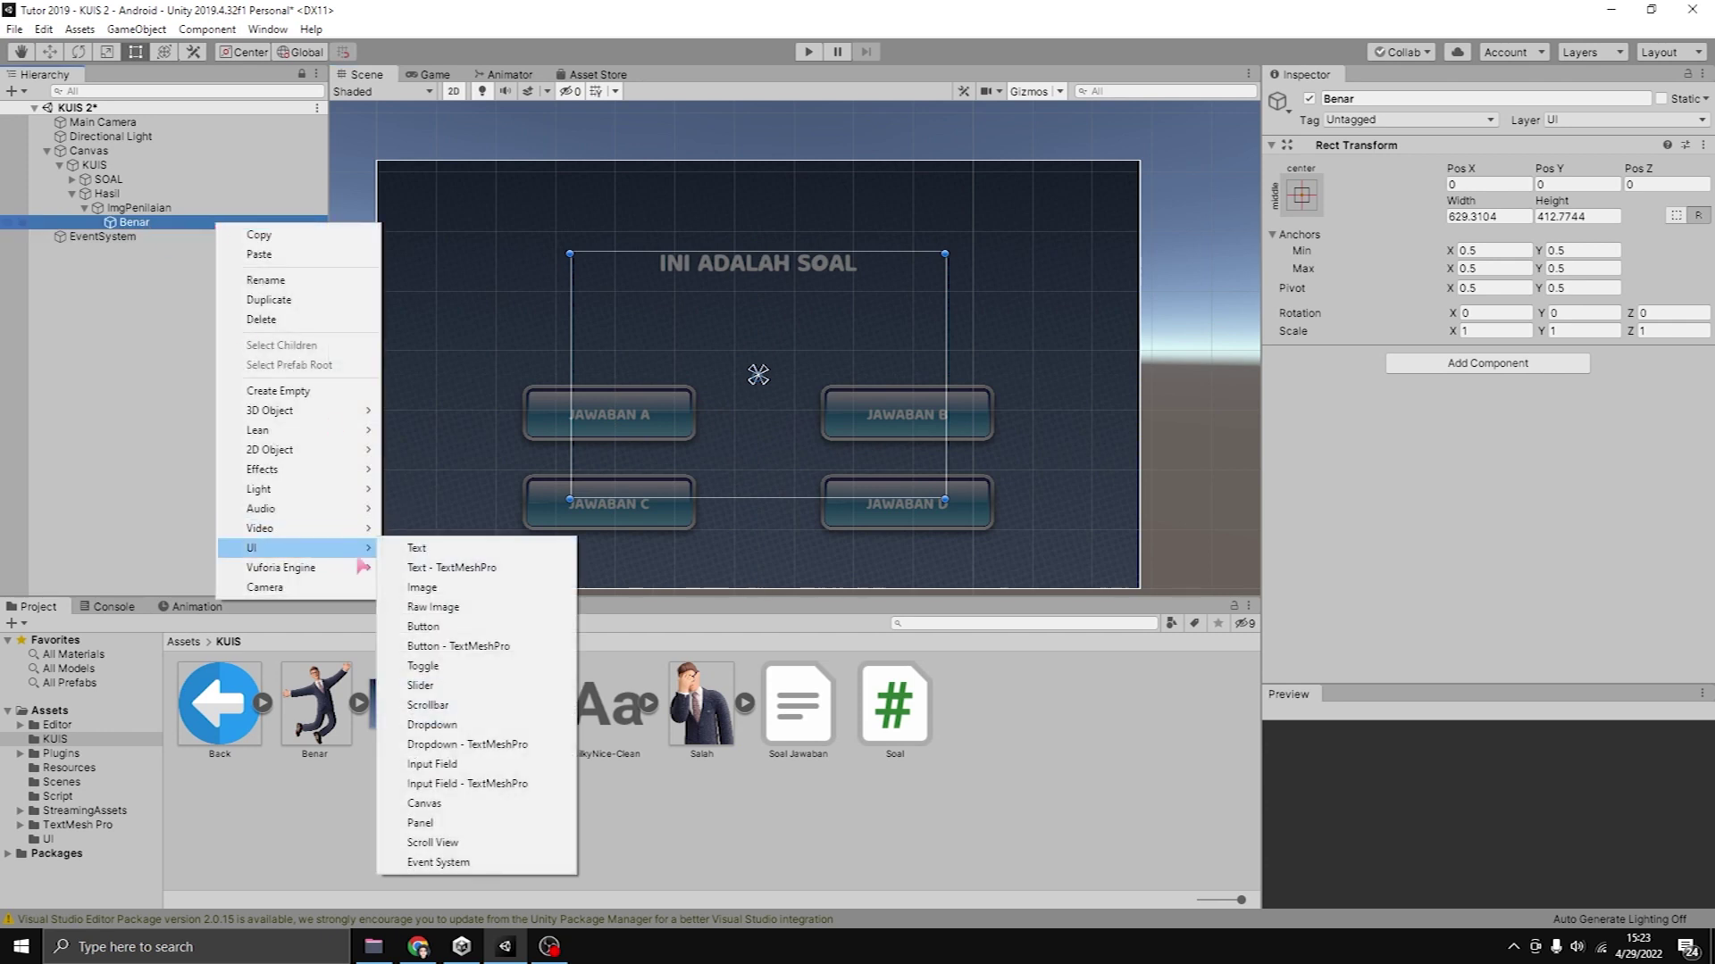
click(427, 589)
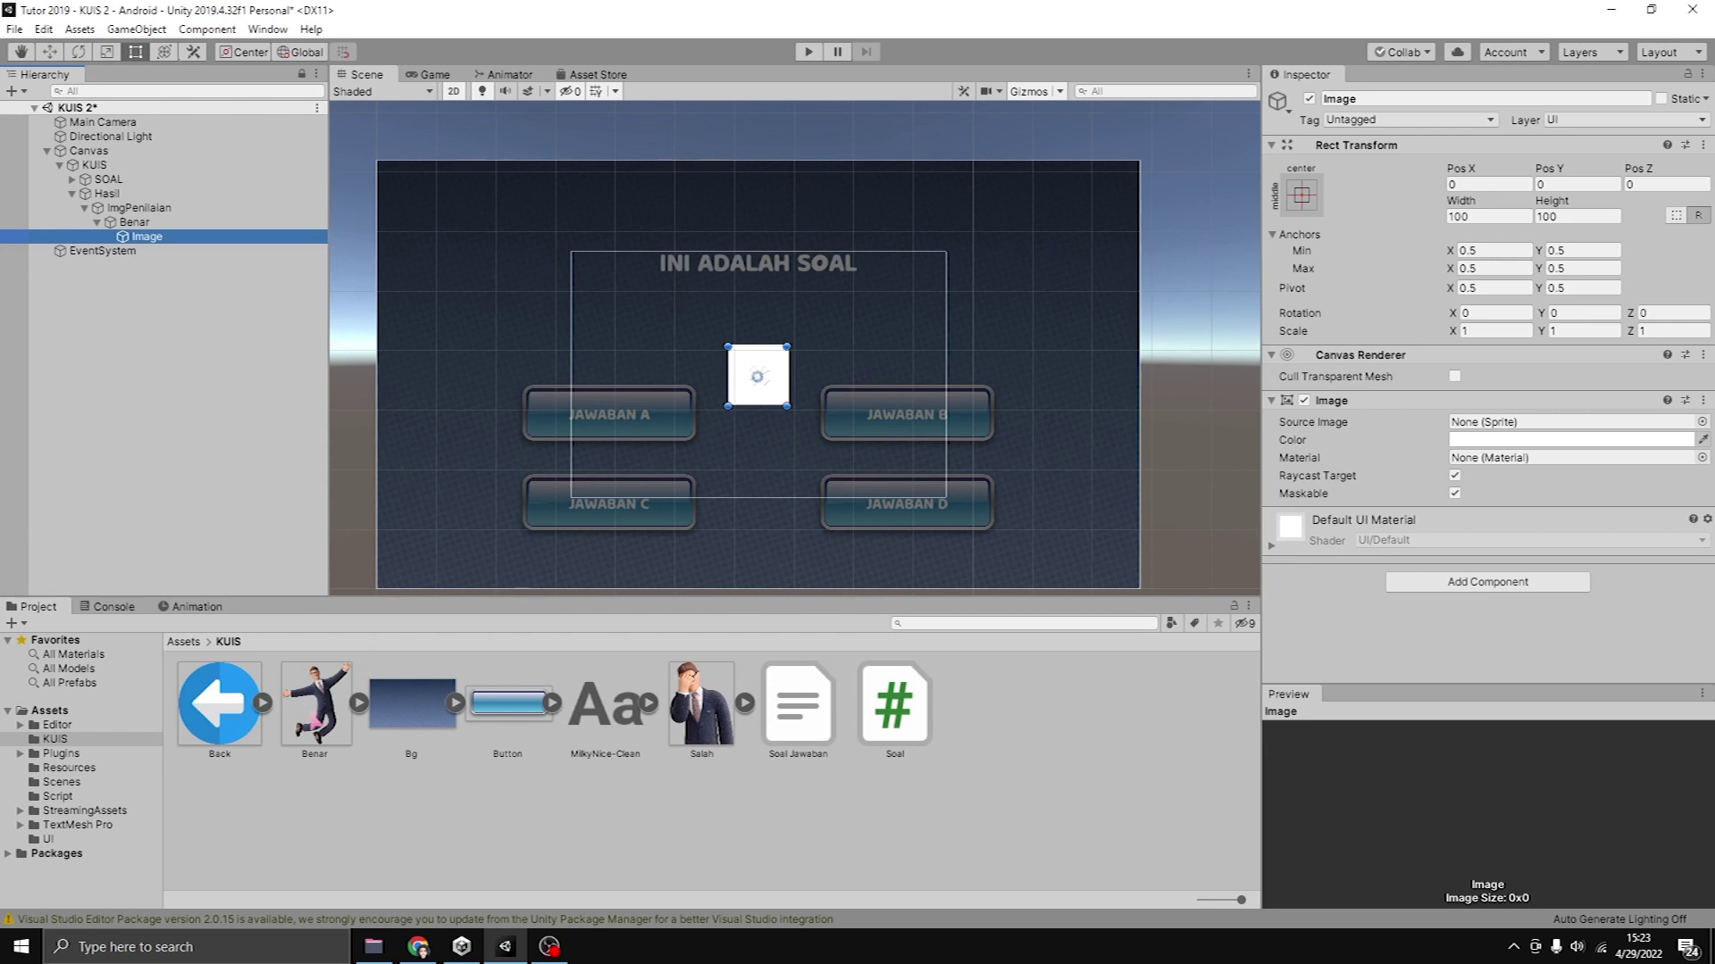
drag(314, 706, 1558, 421)
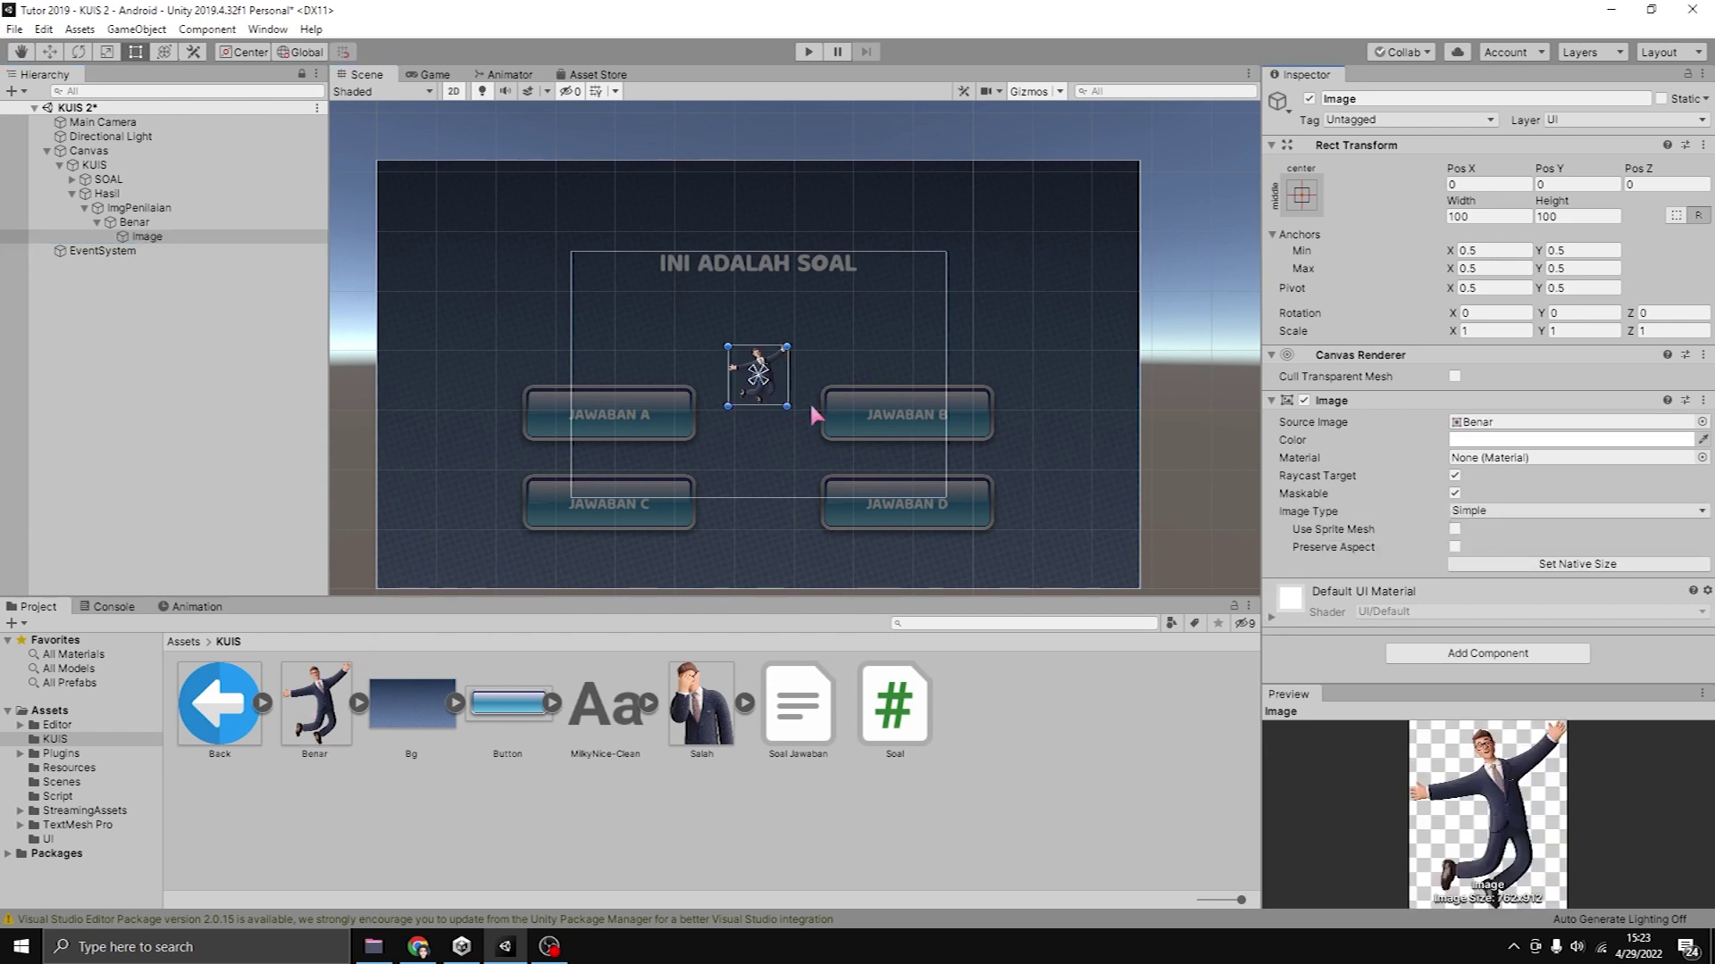
Set the image to its native size and scale it proportionally about its center to about 344 by 412.
click(1580, 564)
scroll(1029, 461, down, 3)
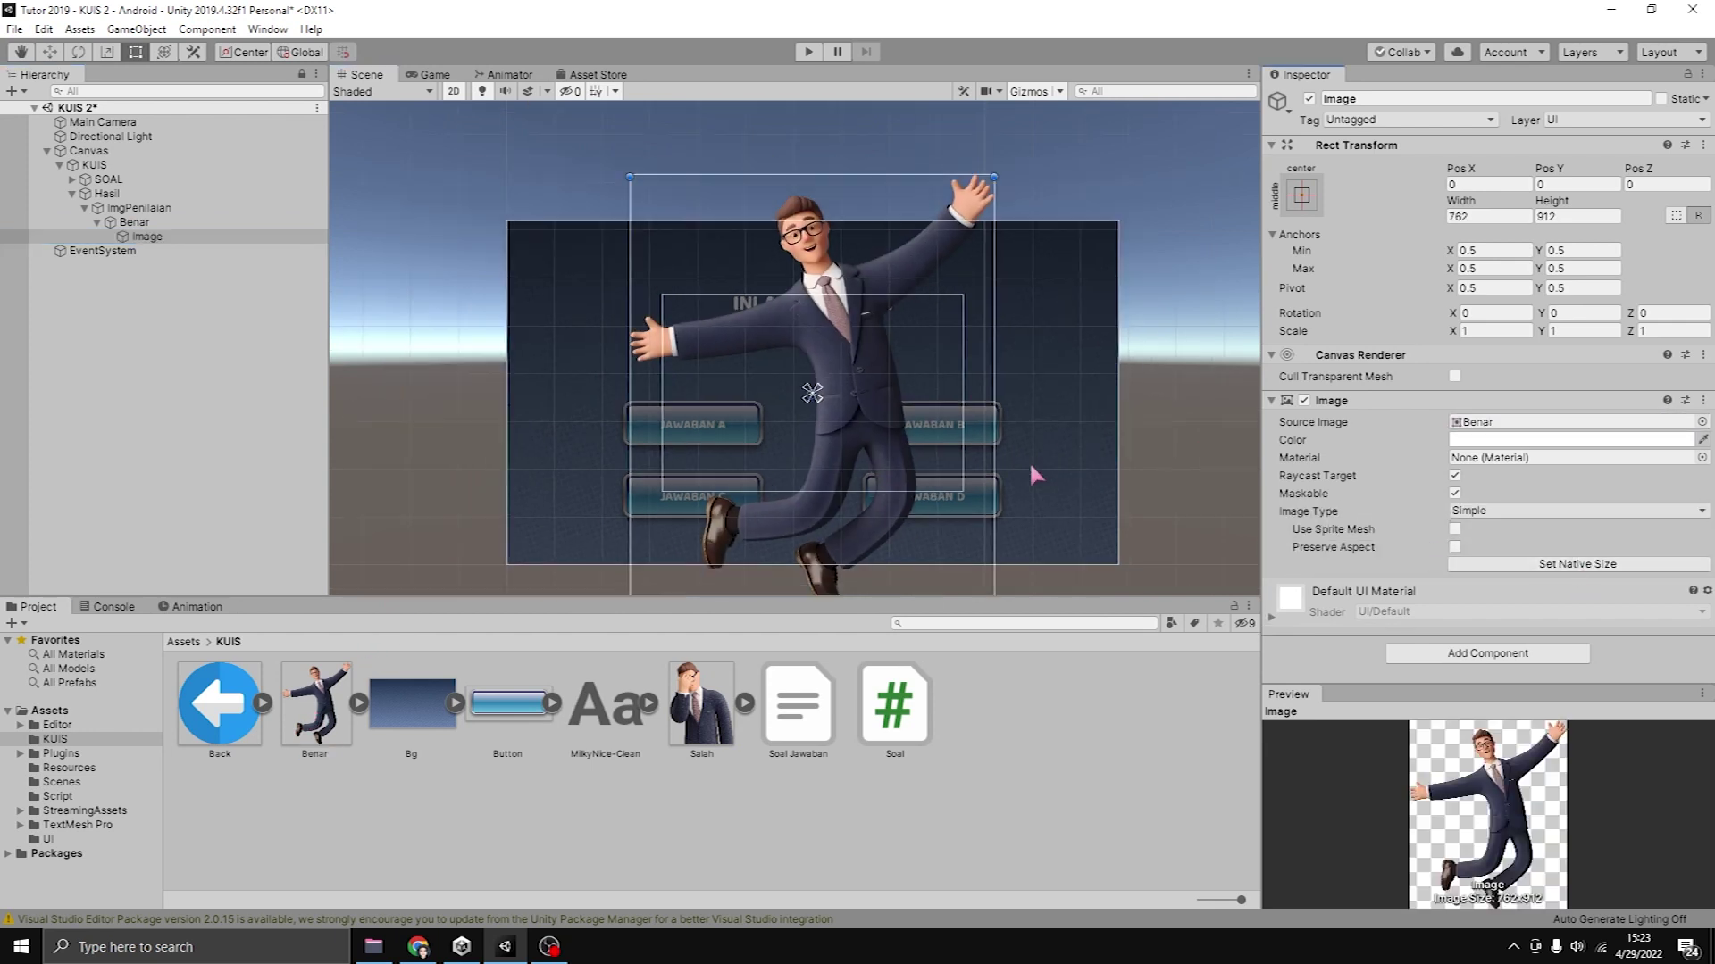
alt+shift+drag(948, 527, 857, 398)
scroll(918, 437, up, 5)
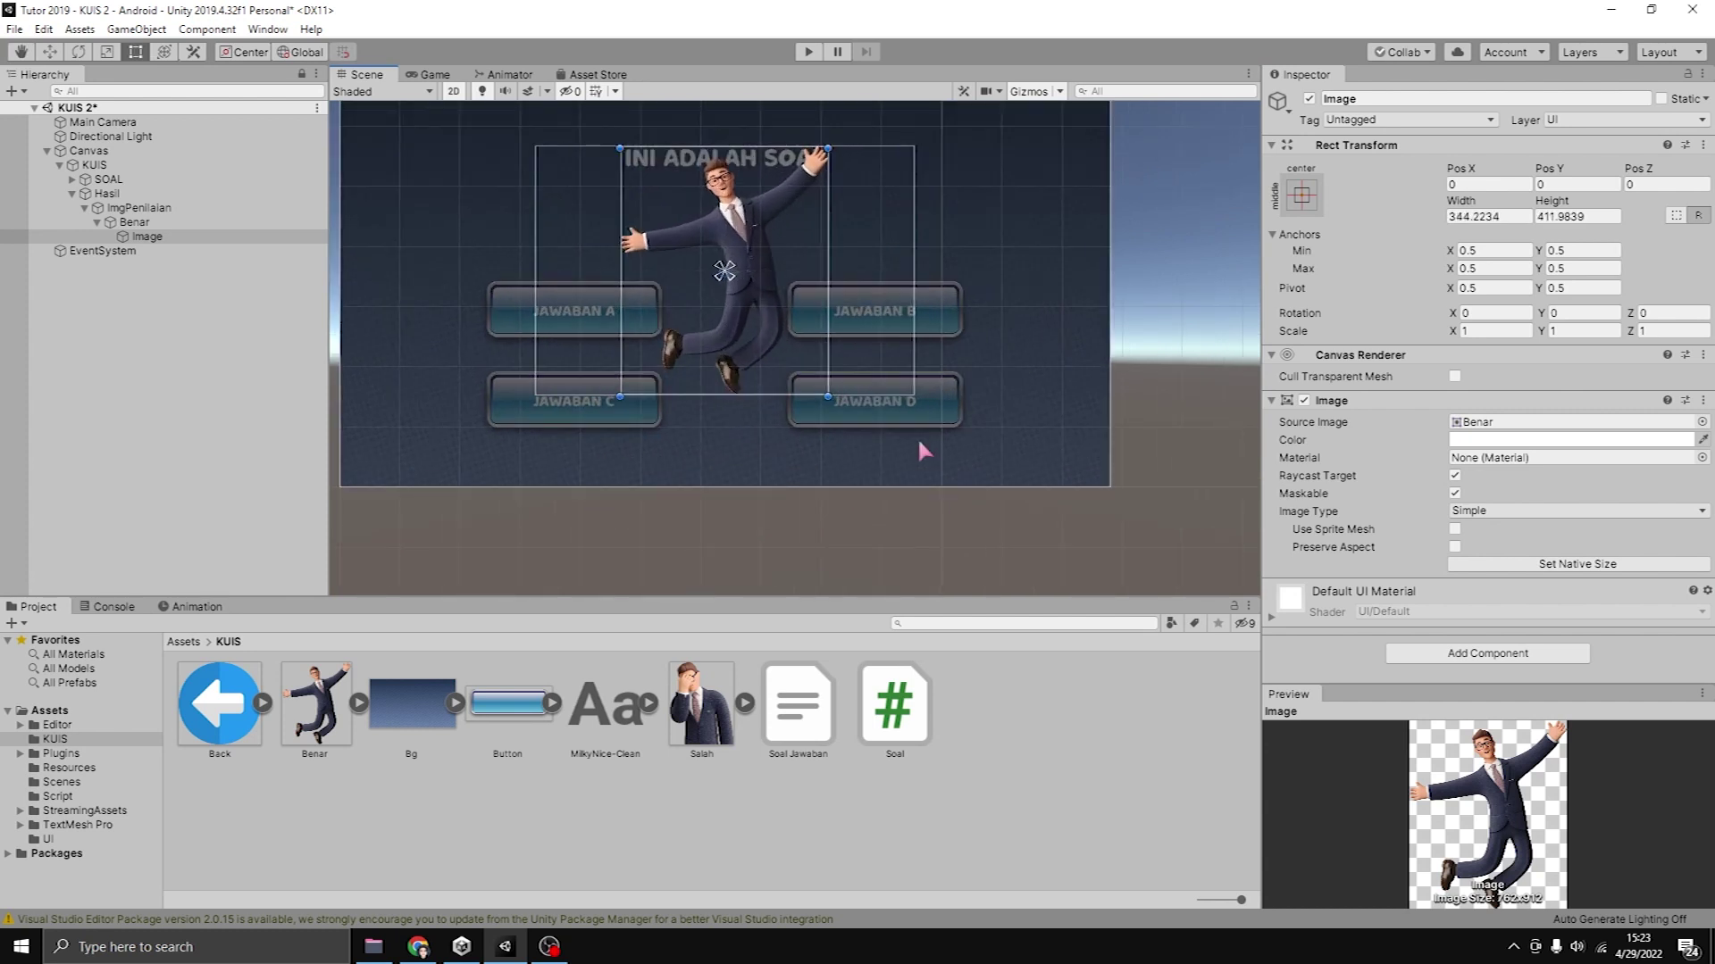
Add a UI text inside Benar reading "HEBAT!!".
click(163, 223)
right_click(166, 228)
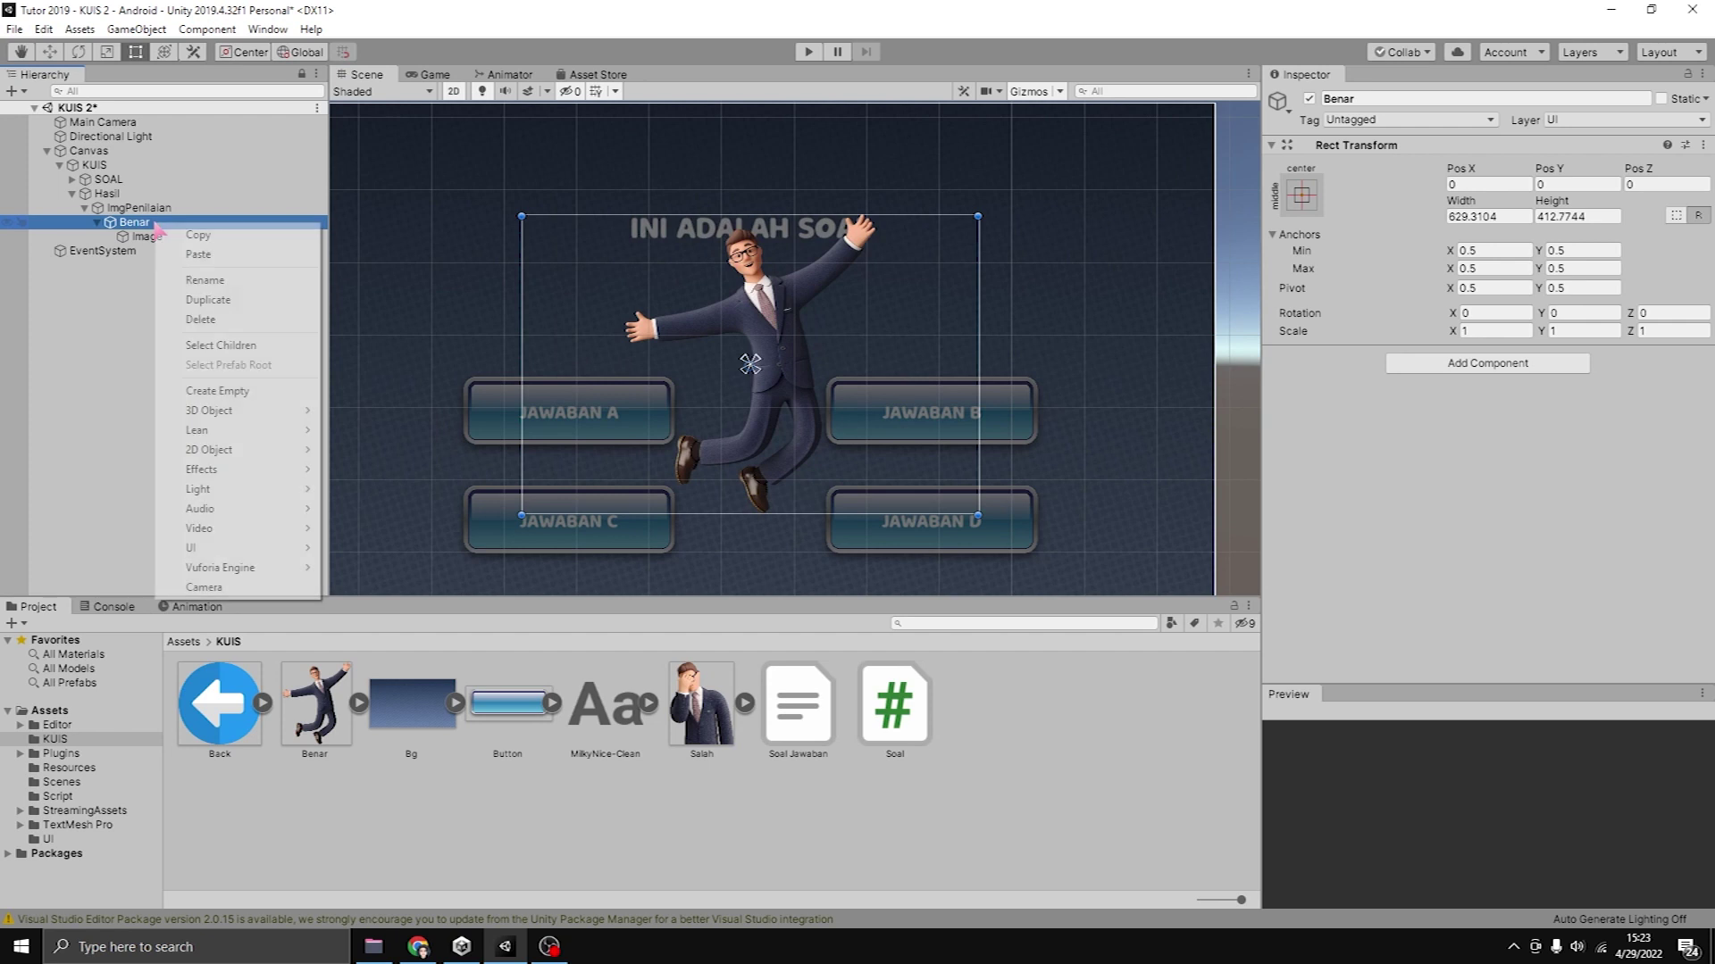
click(384, 549)
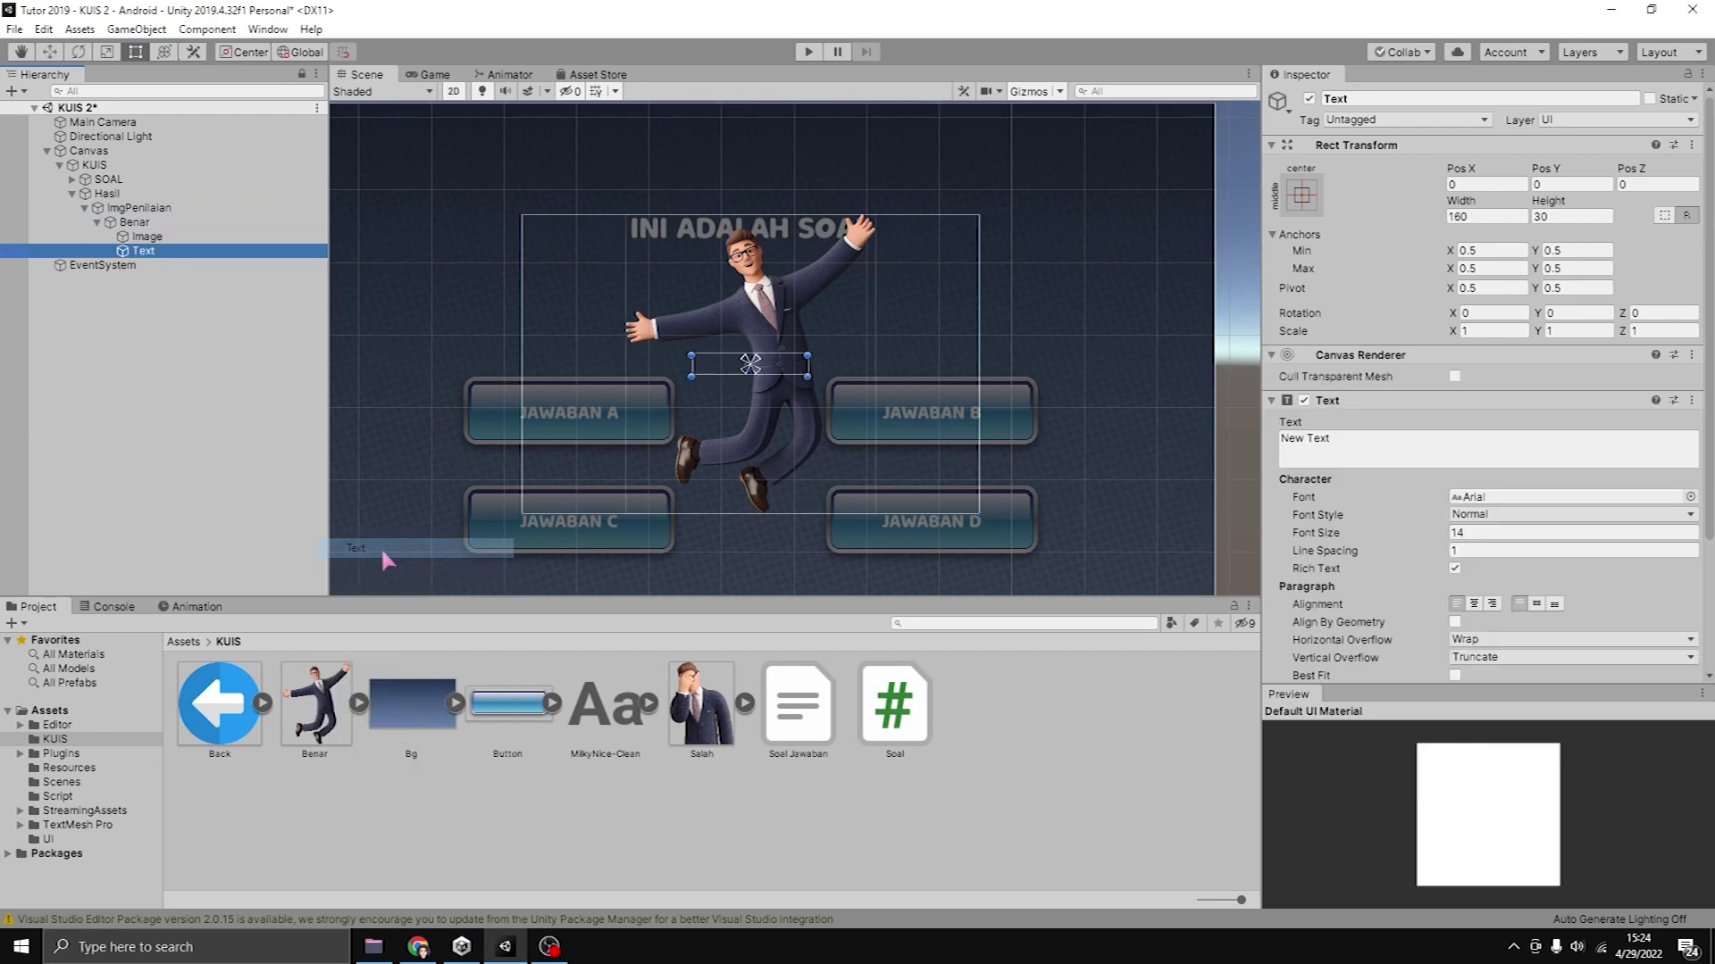
click(1305, 439)
text(EBNAR)
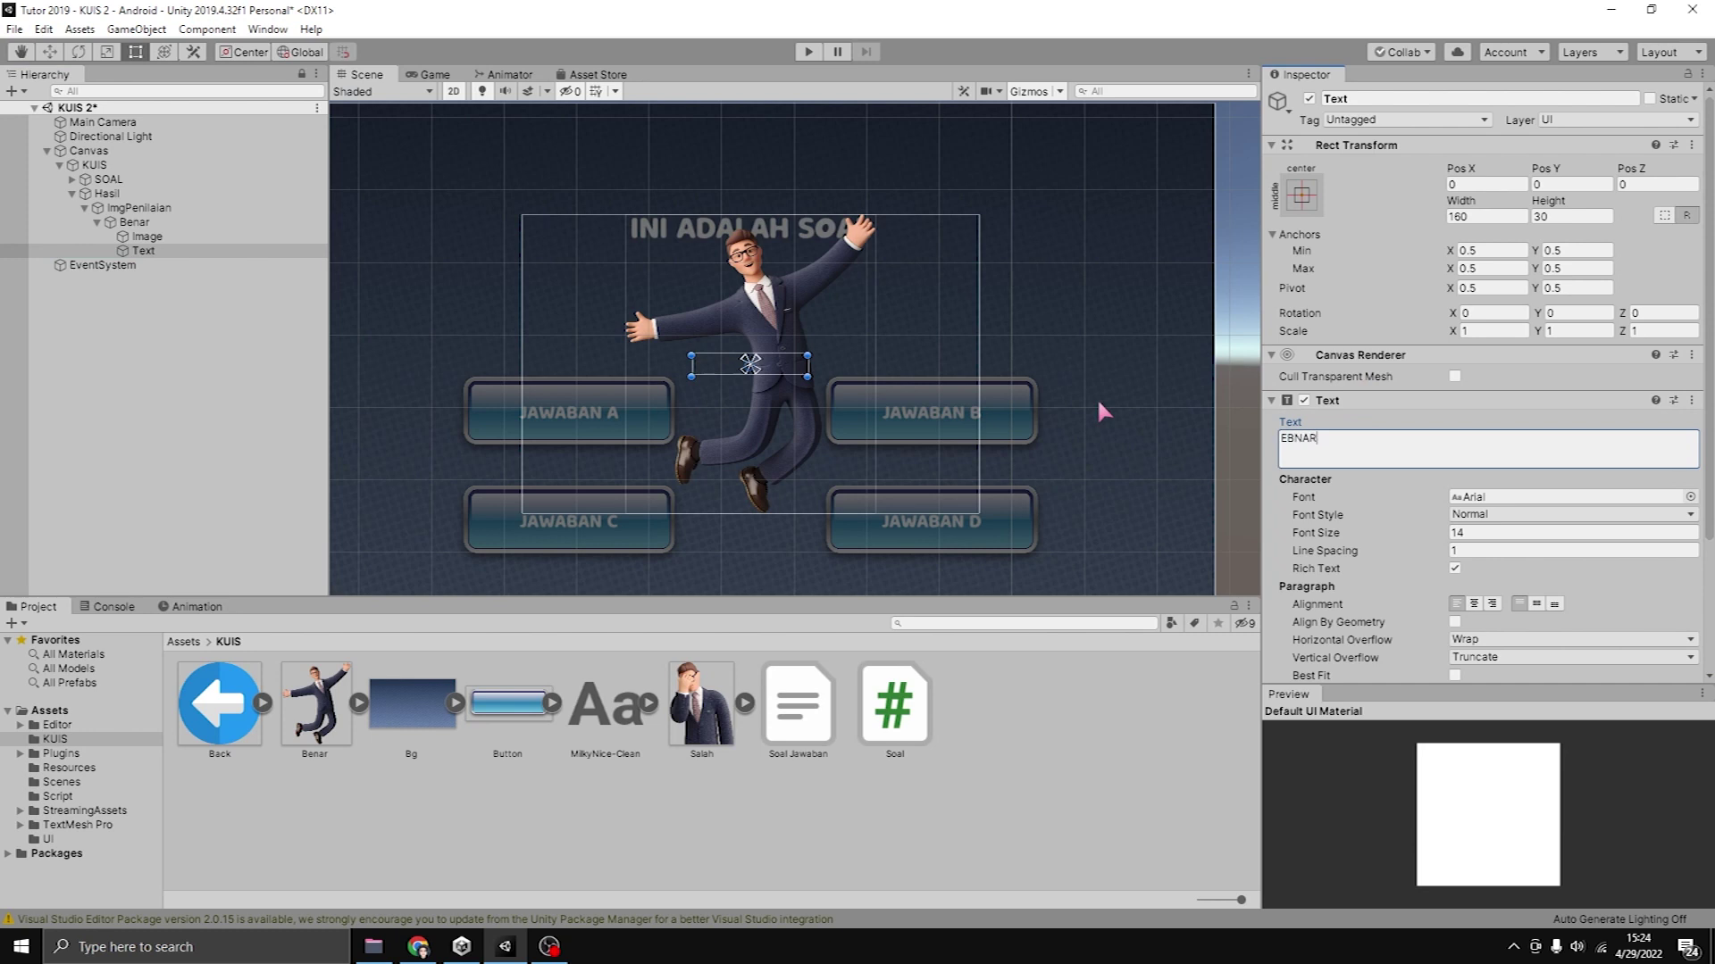
key(ctrl+a)
text(HEBAT!!)
key(ctrl+a)
Format the HEBAT!! text in MilkyNice-Clean at size 40 and enlarge its box to about 344 by 131.
drag(1487, 533, 1272, 521)
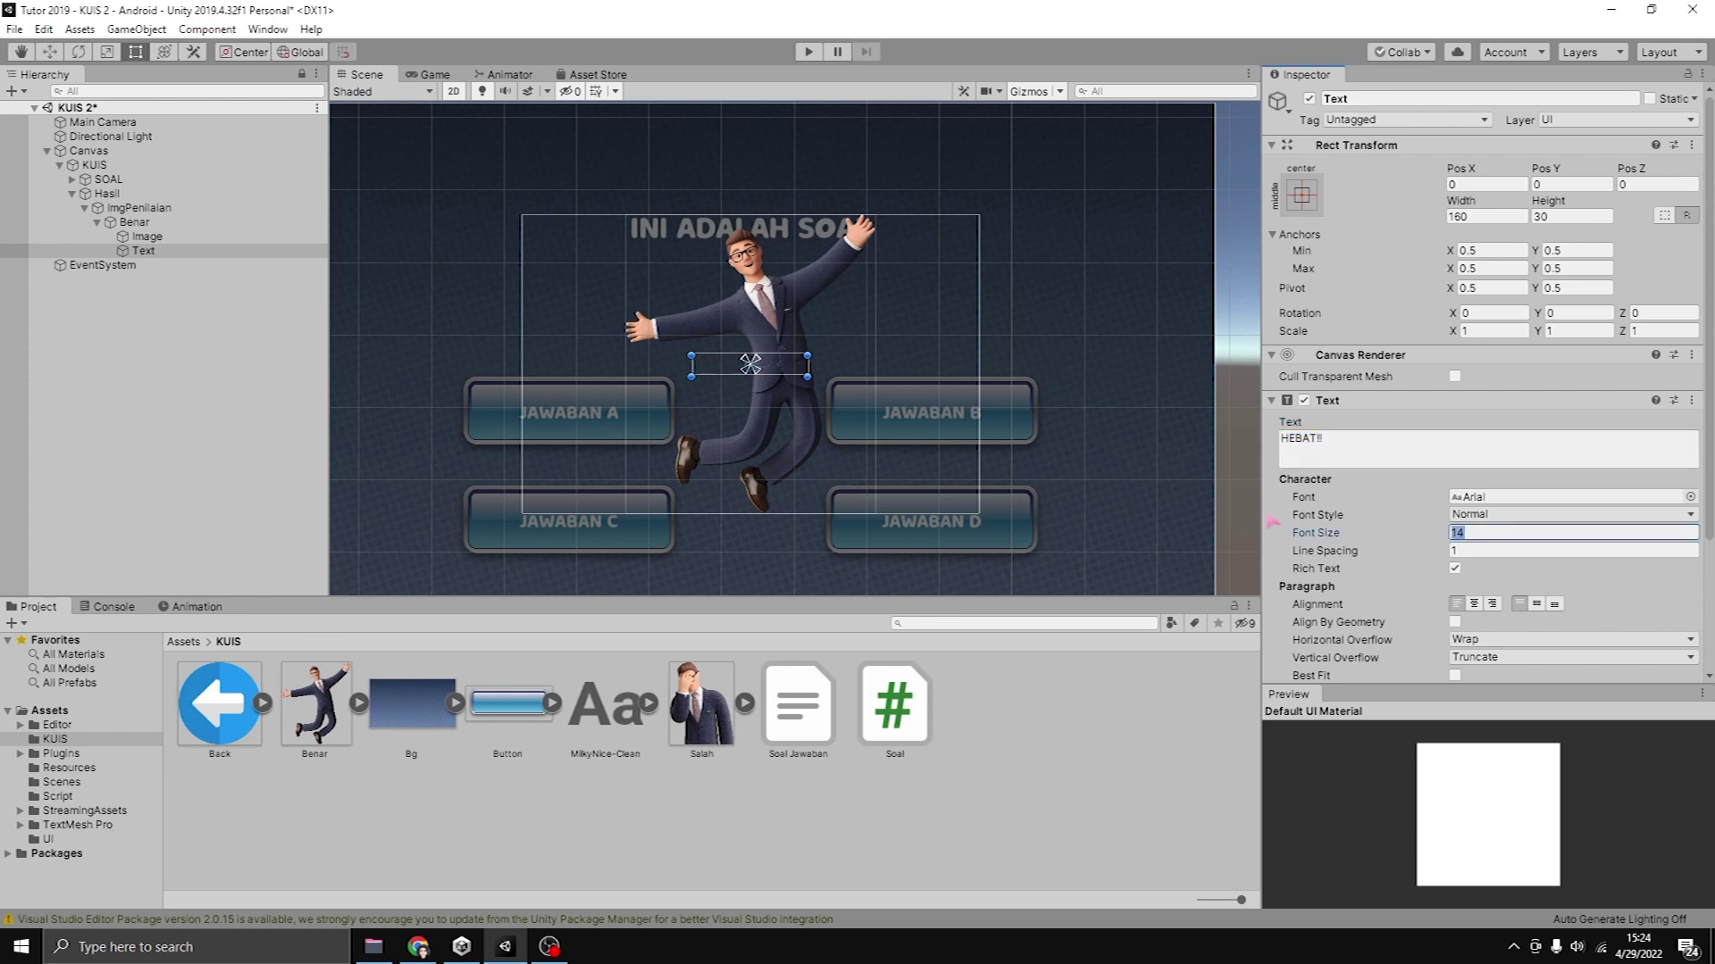
alt+drag(807, 375, 874, 412)
click(1690, 497)
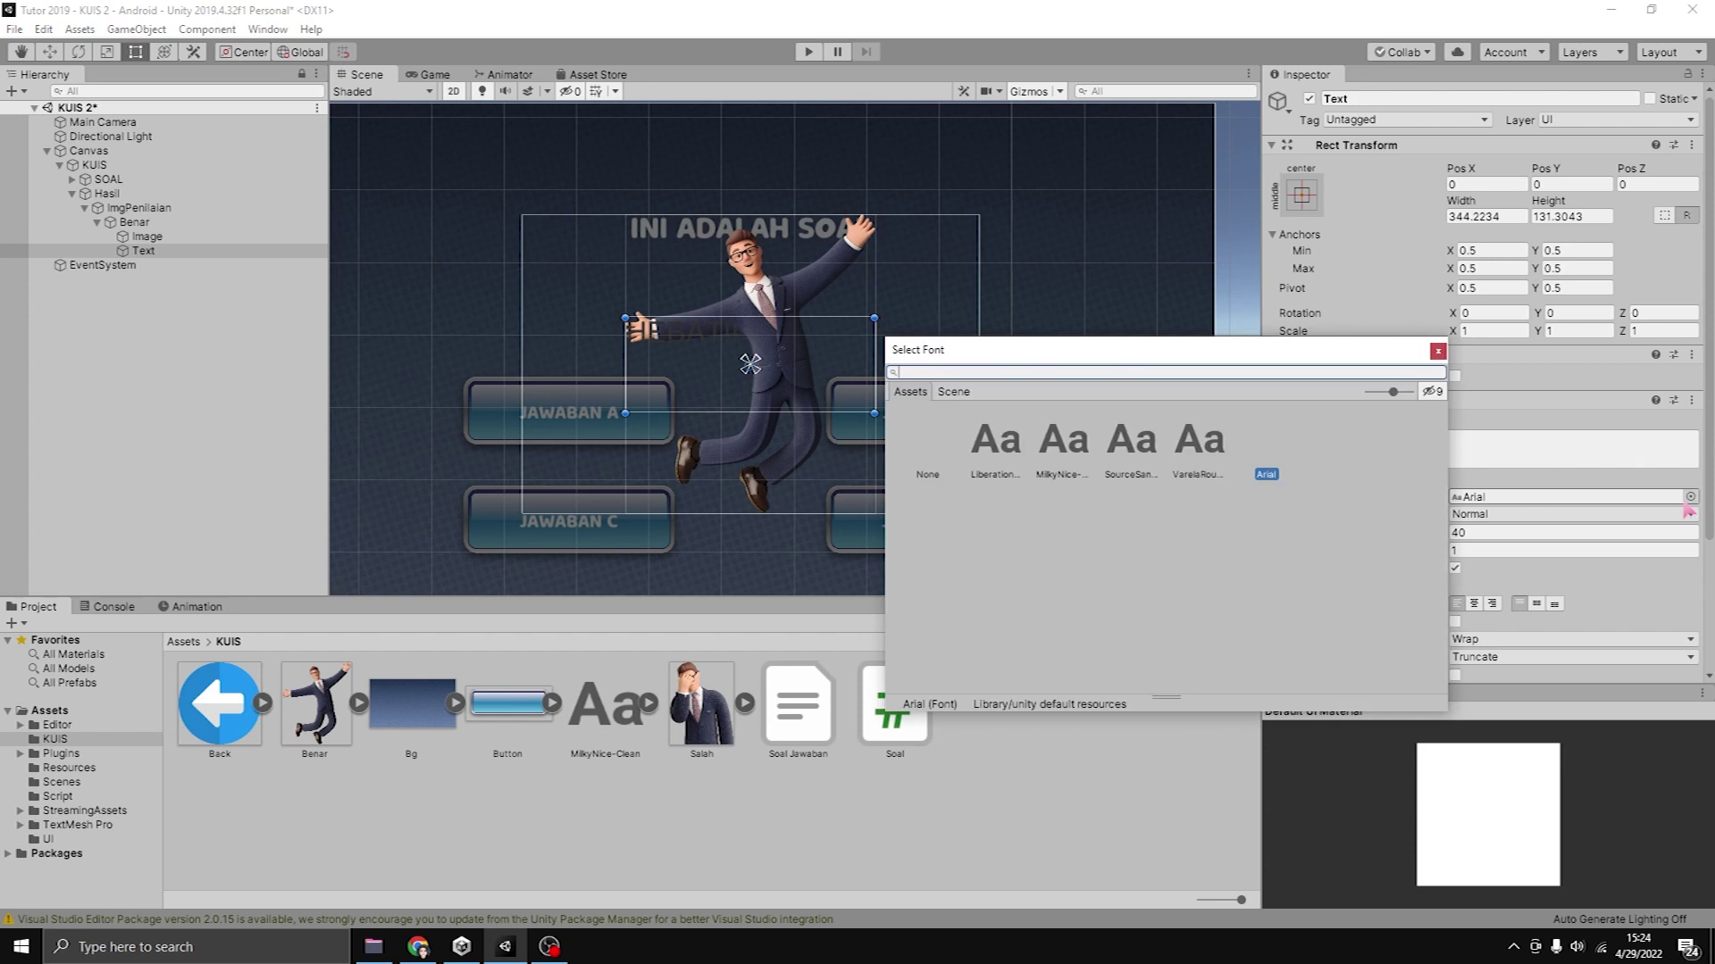
click(1065, 442)
click(1437, 351)
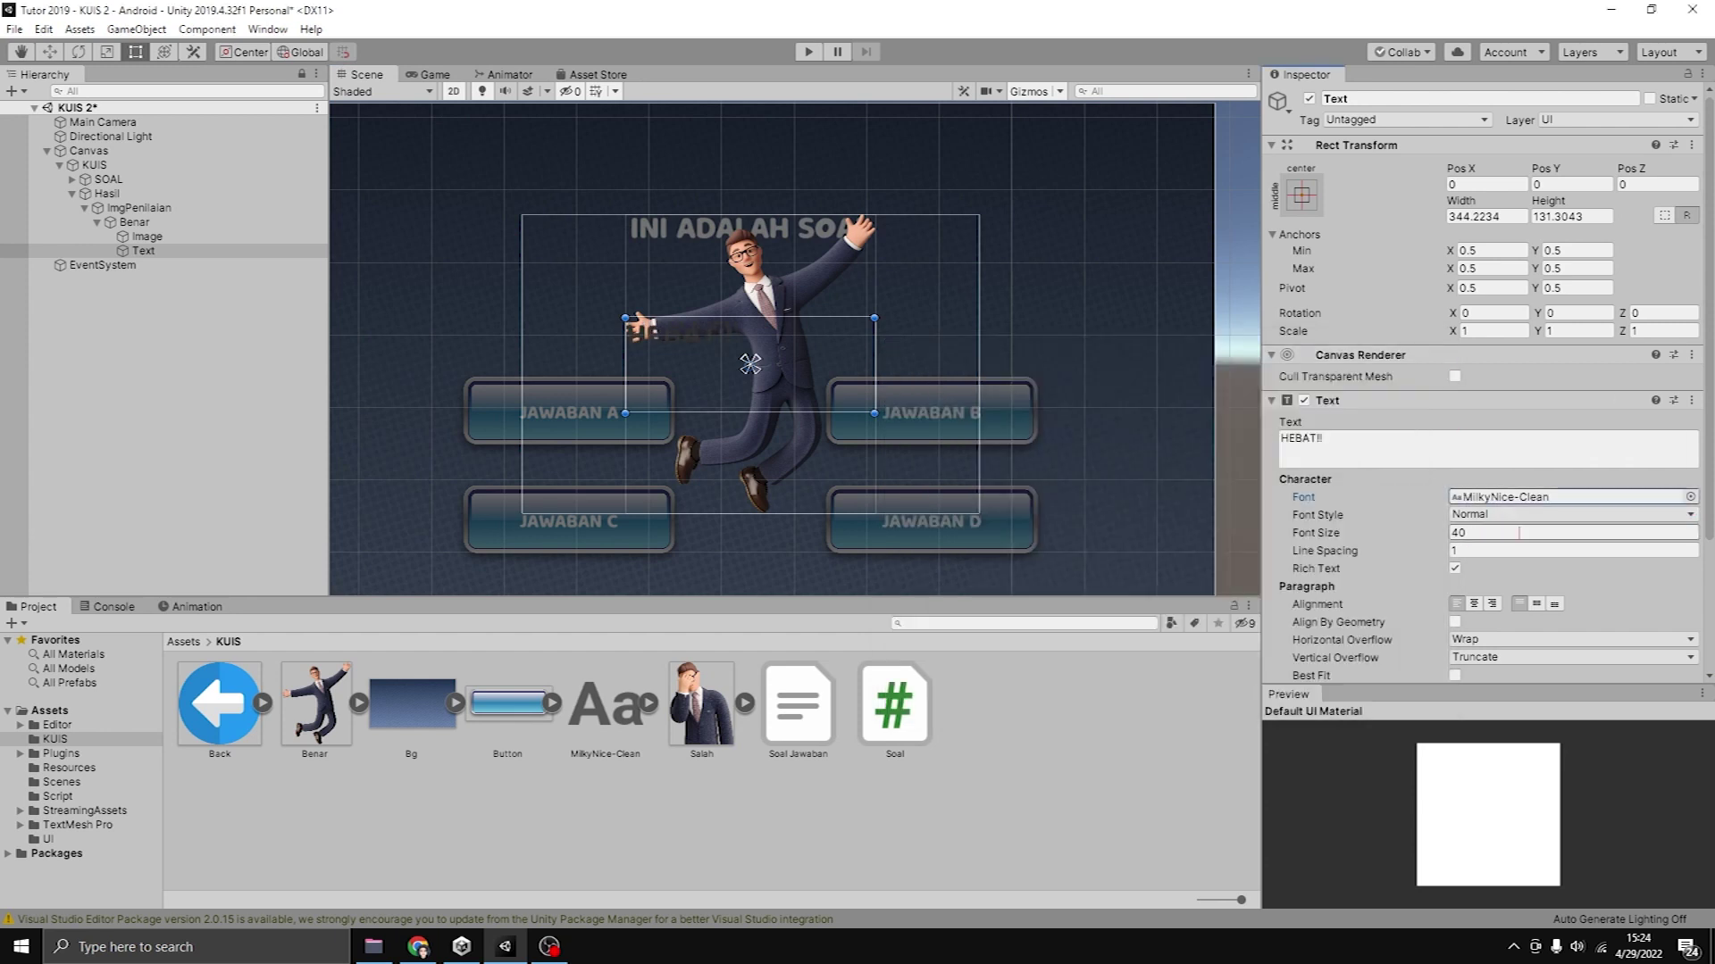
Color the HEBAT!! text white (FFFFFF).
scroll(1474, 402, down, 4)
click(1563, 518)
click(102, 185)
drag(103, 184, 63, 120)
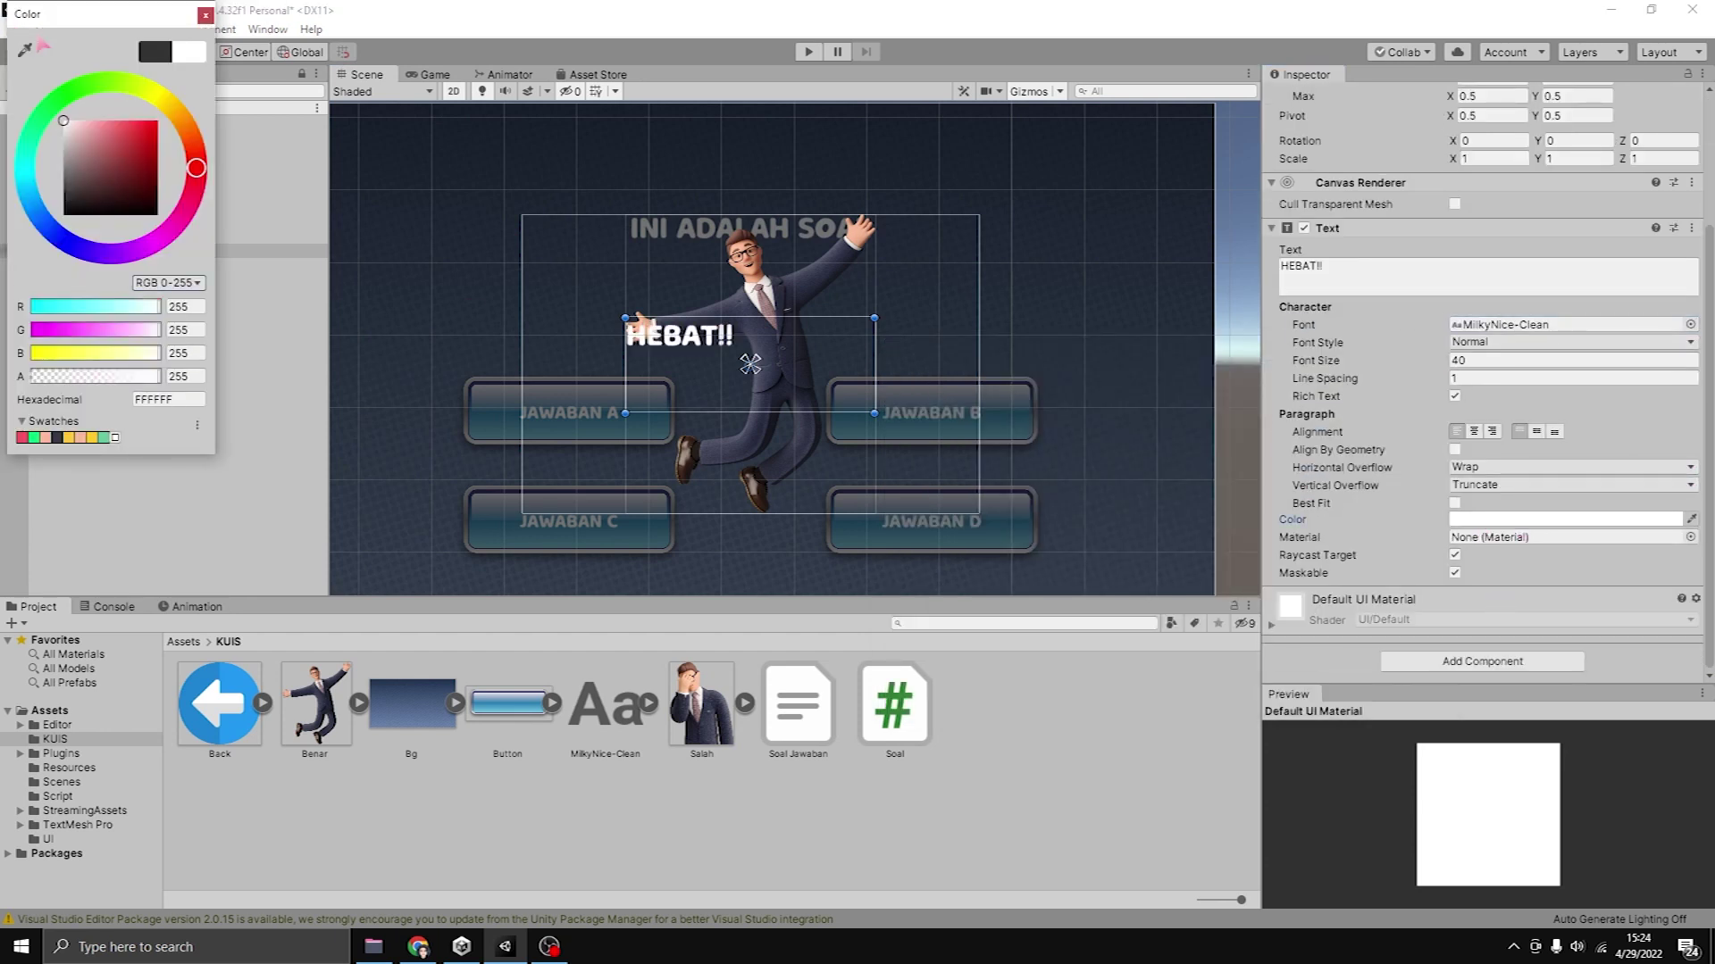
click(204, 13)
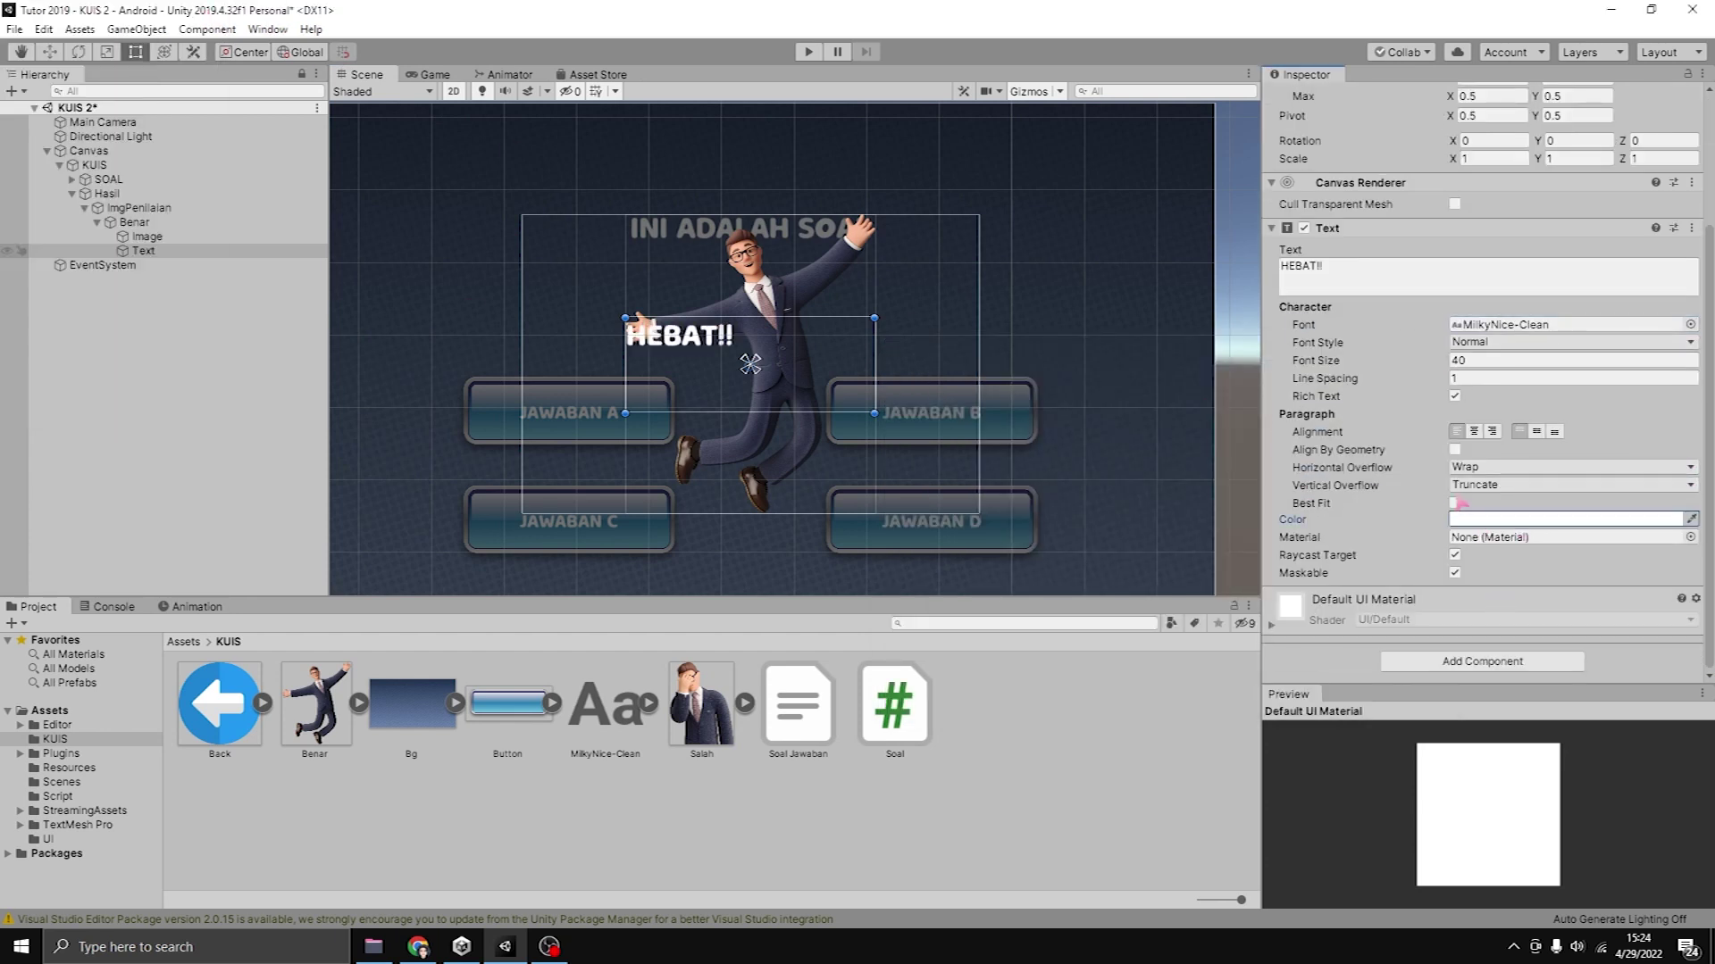
Center the HEBAT!! text horizontally and place it beside the character at X 175, with its box about 208 by 57.
click(1475, 432)
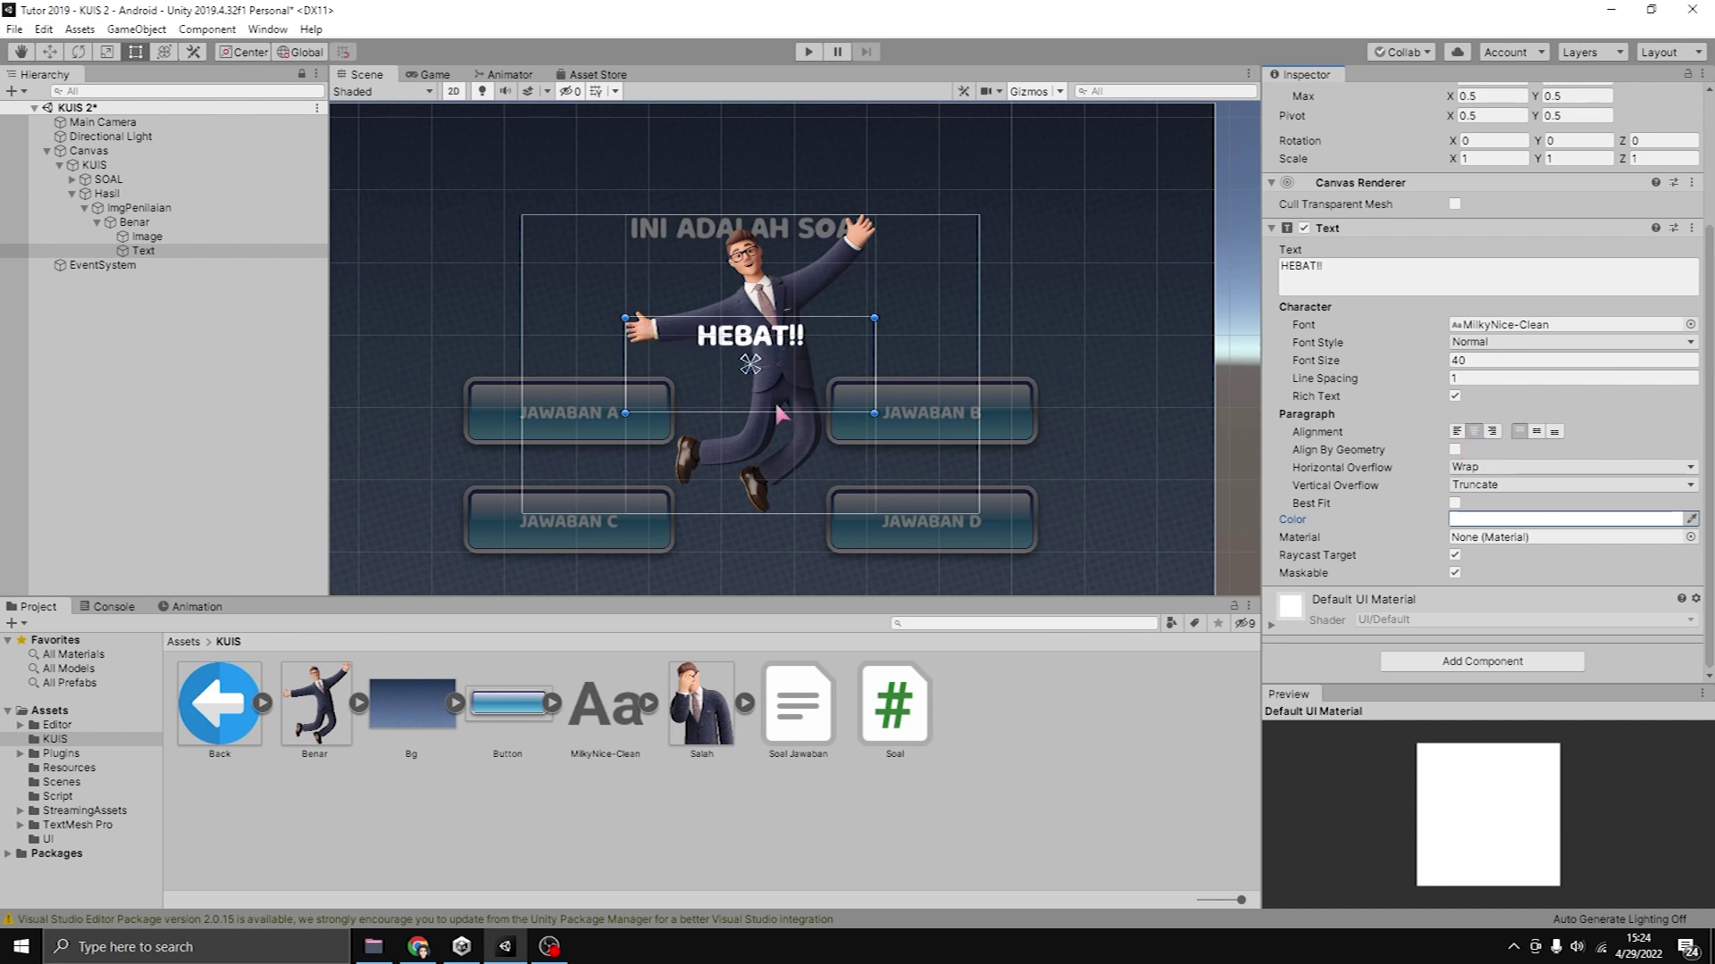
drag(780, 413, 915, 363)
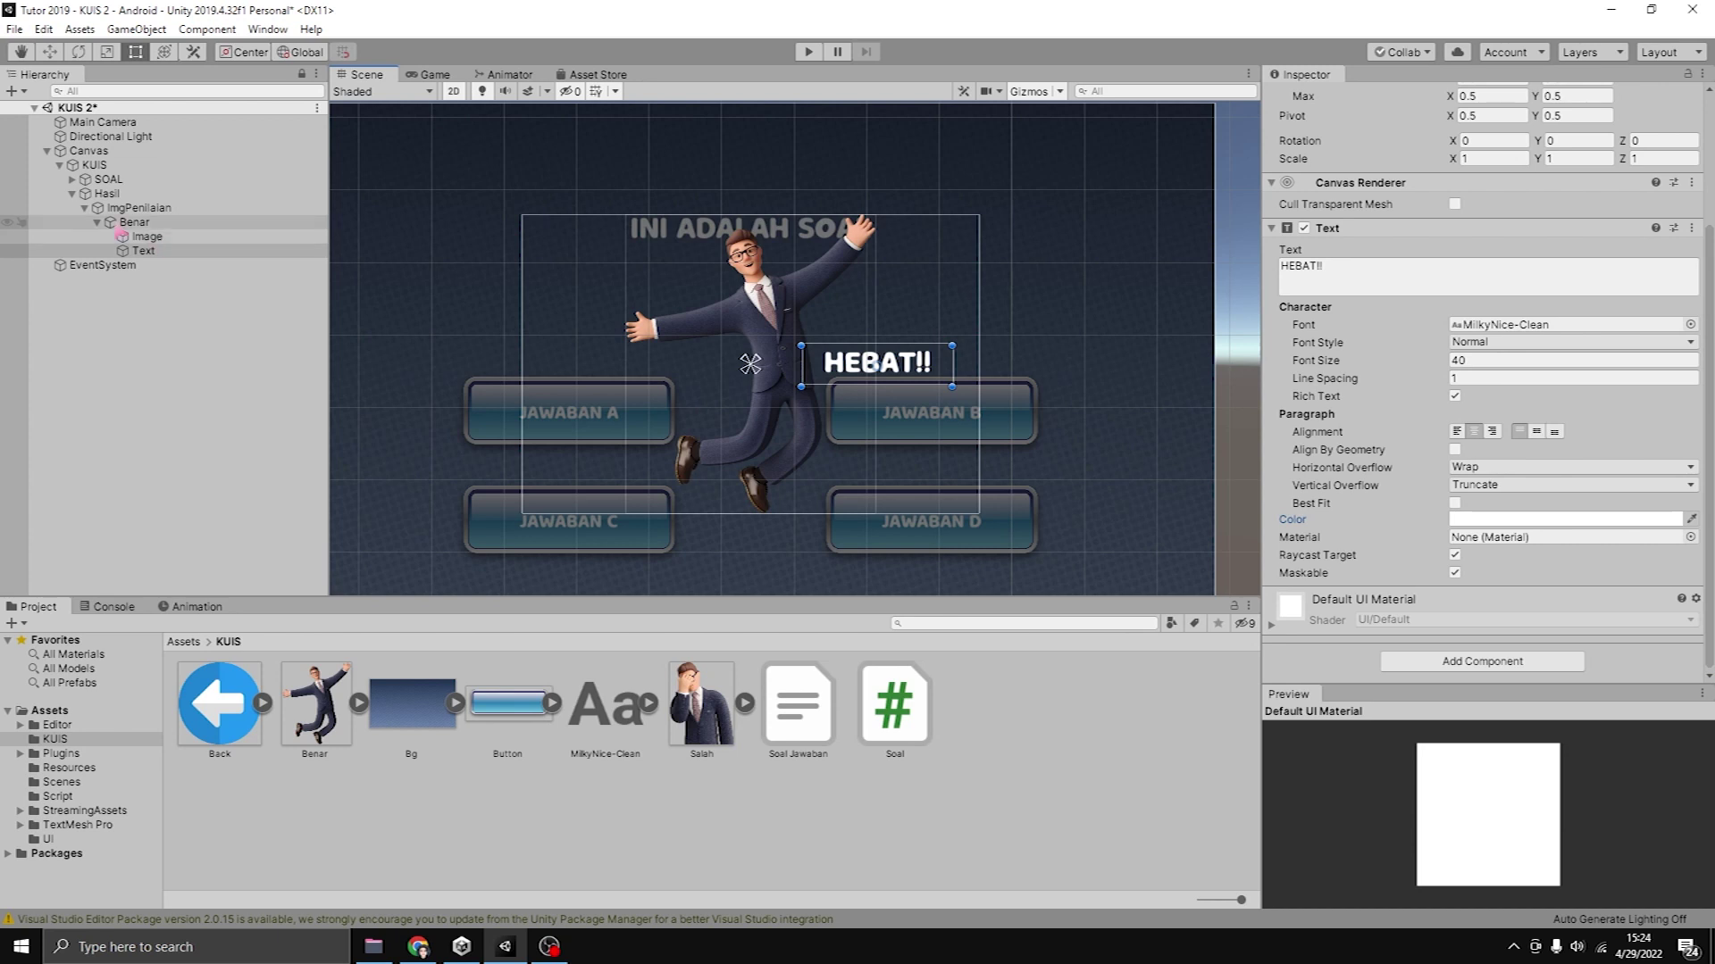
Duplicate the Benar object as Salah inside ImgPenilaian and deactivate the original Benar.
click(130, 223)
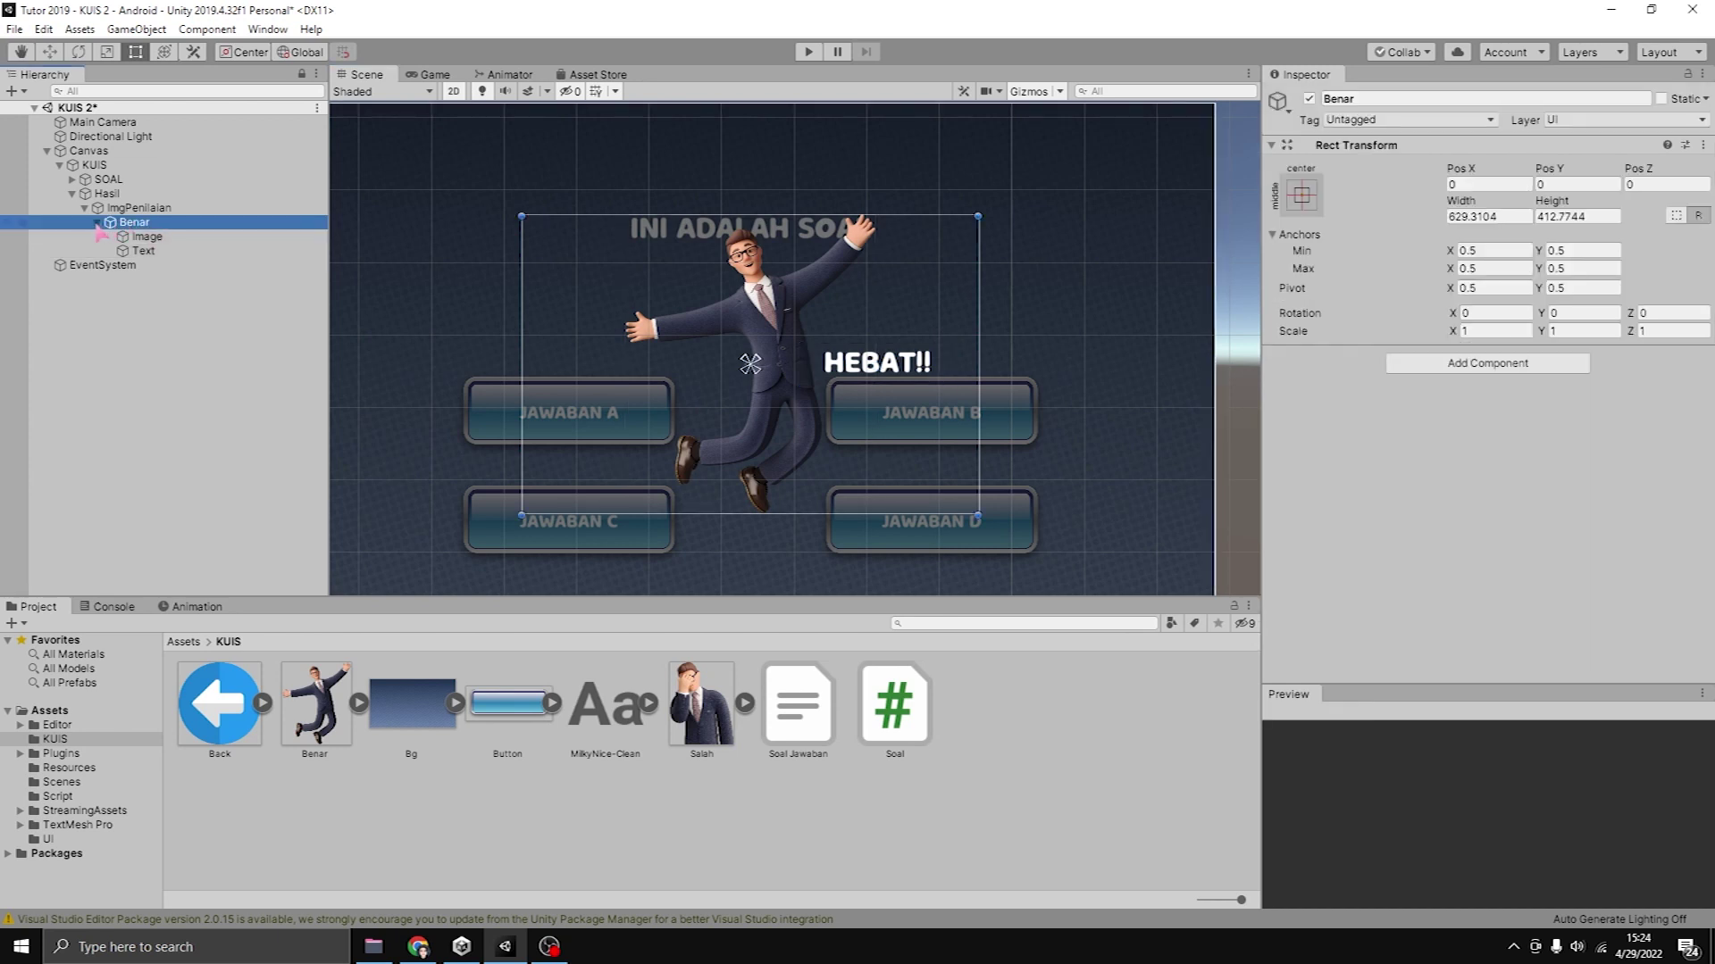
click(98, 223)
scroll(830, 364, up, 2)
middle_drag(731, 368, 739, 384)
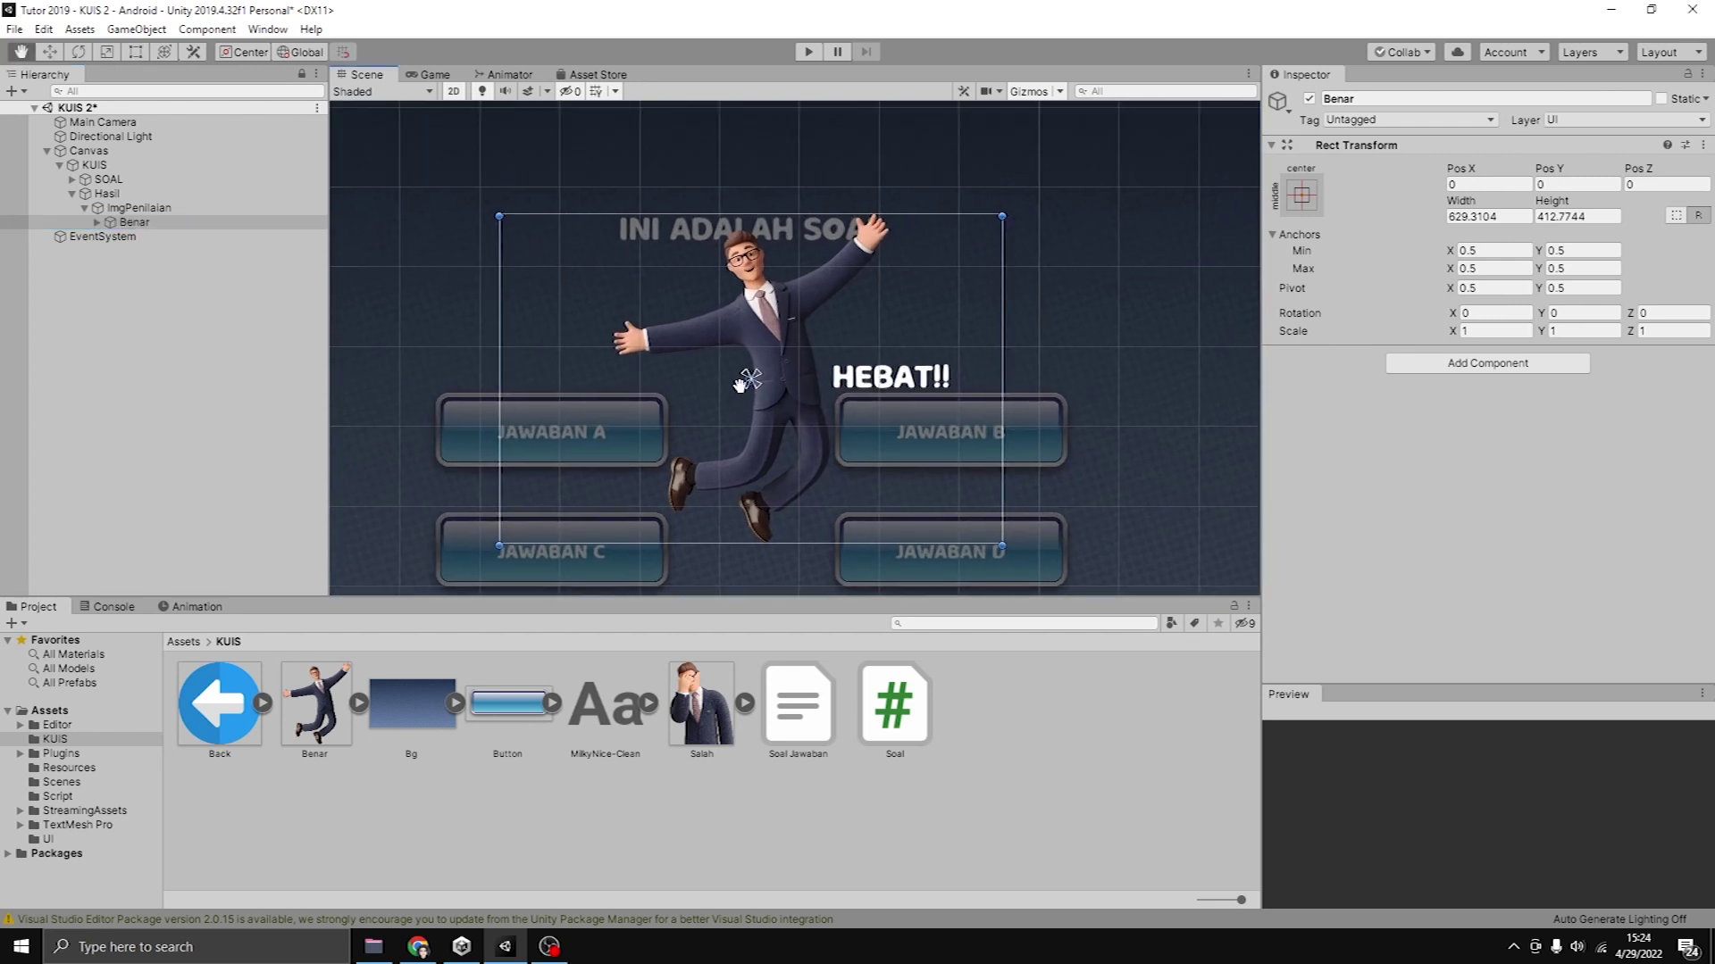
click(140, 223)
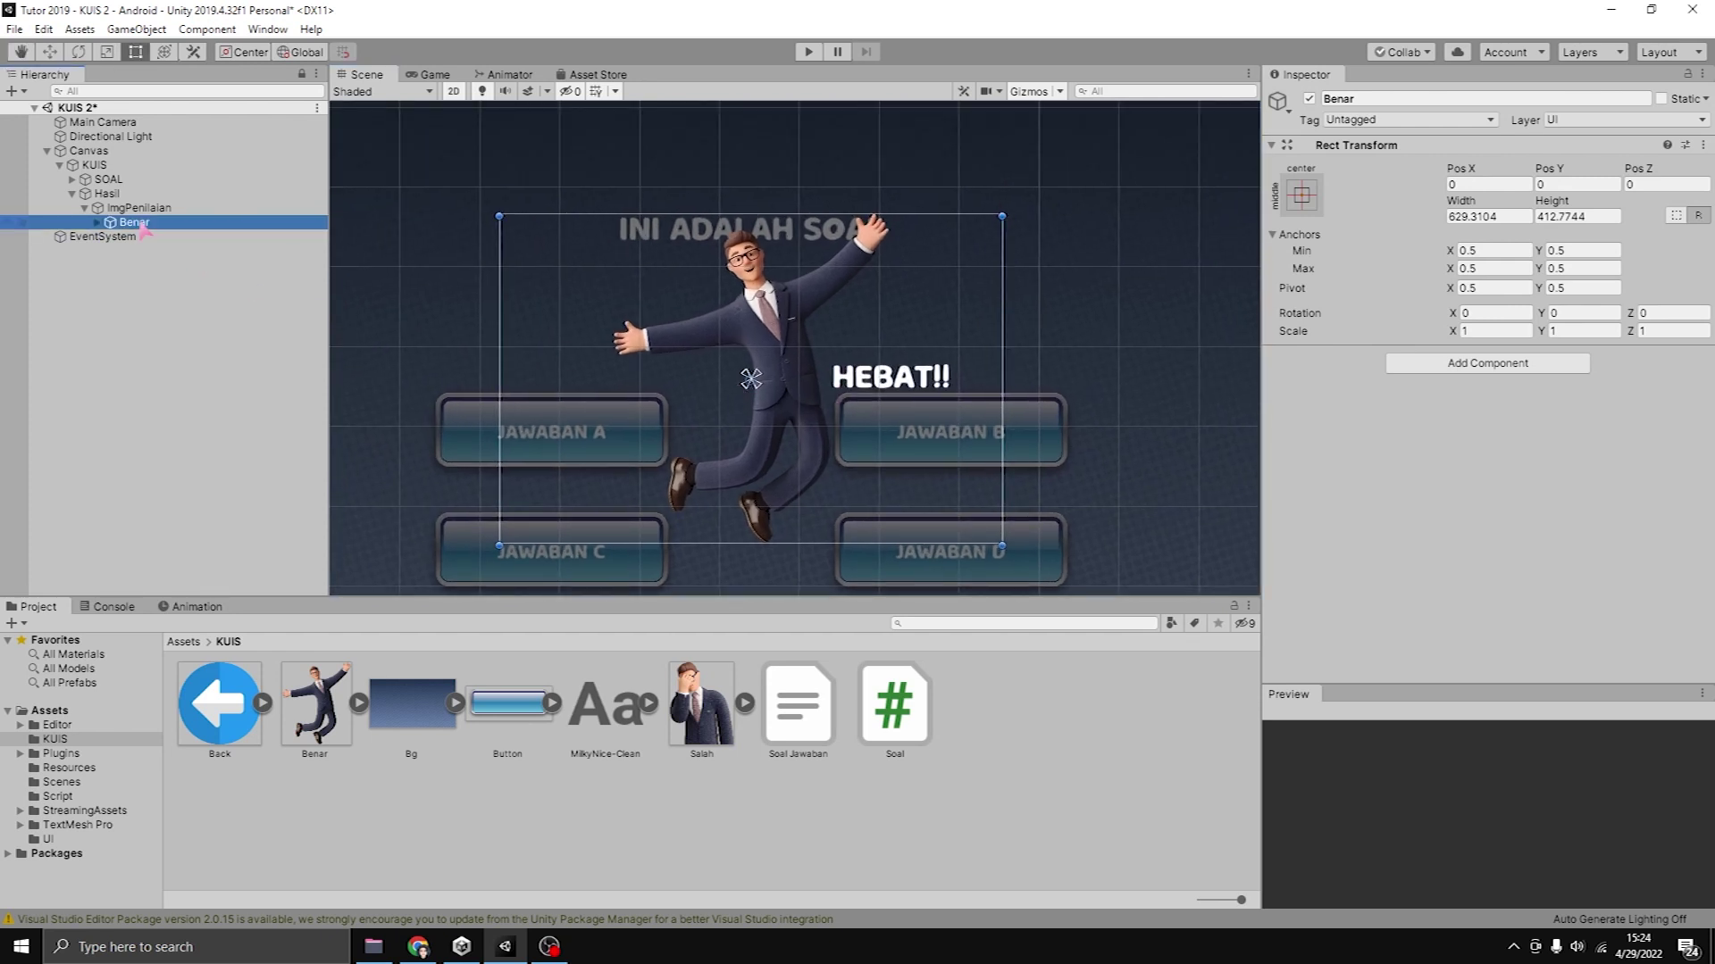
key(ctrl+d)
key(F2)
text(Salah)
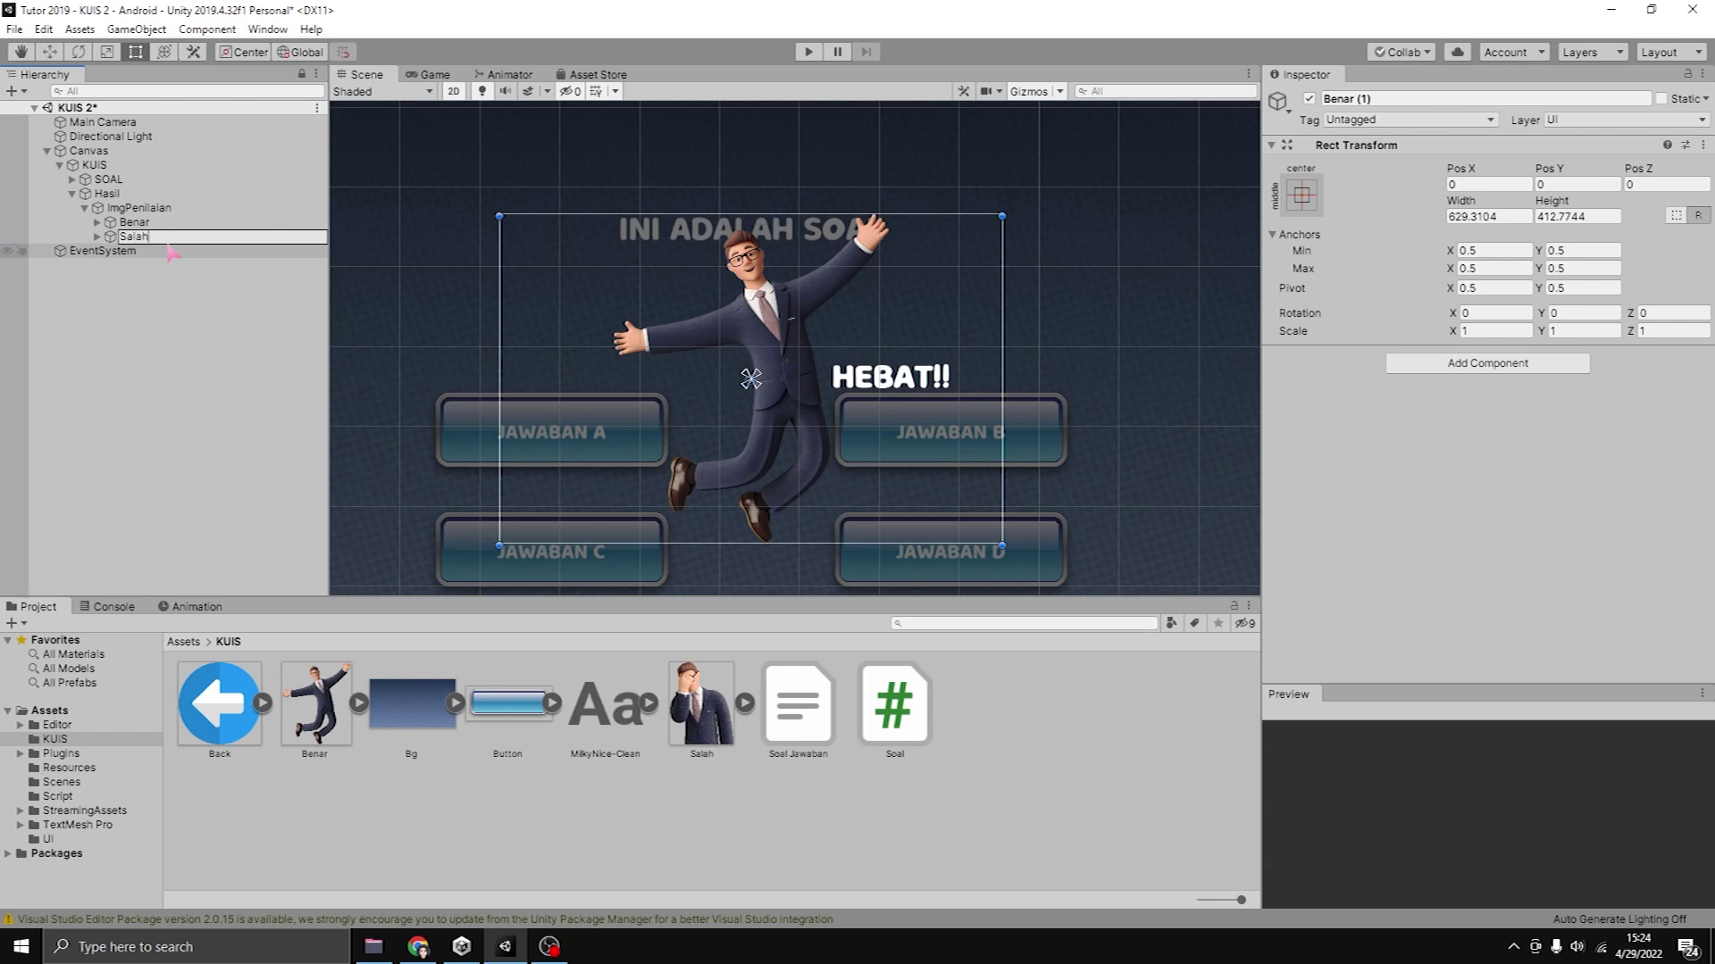
key(Return)
click(134, 223)
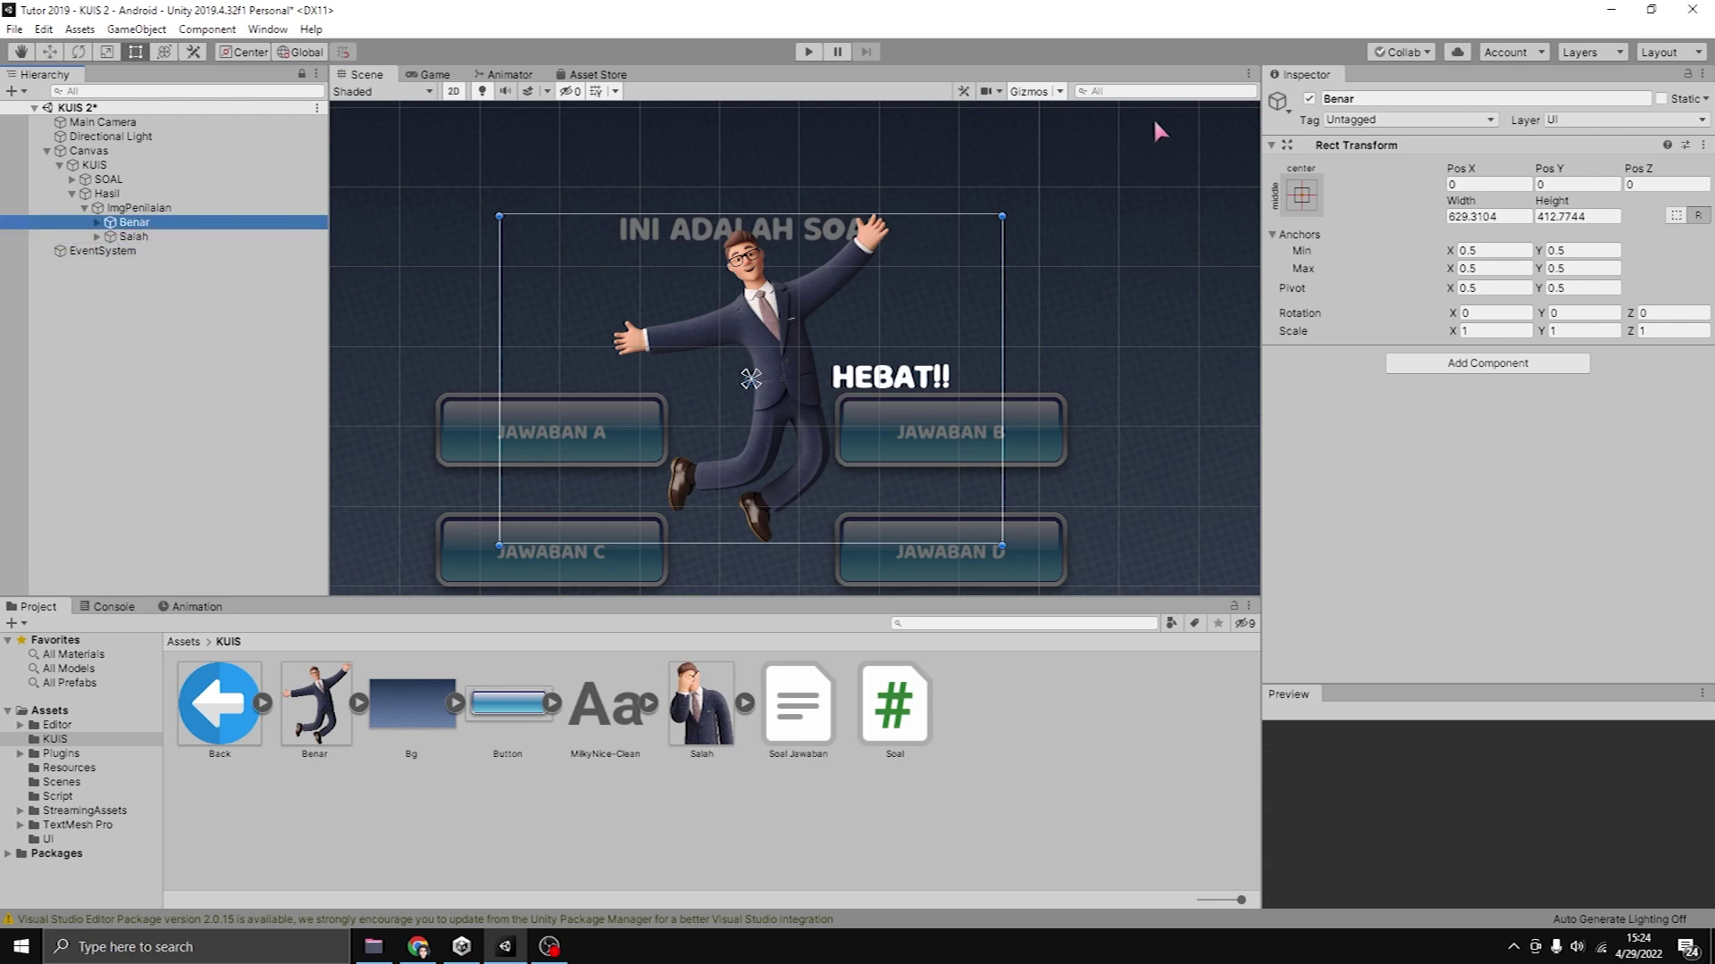
click(1309, 99)
Change the source image of Salah's image to the Salah sprite and scale it down slightly about its center.
click(125, 237)
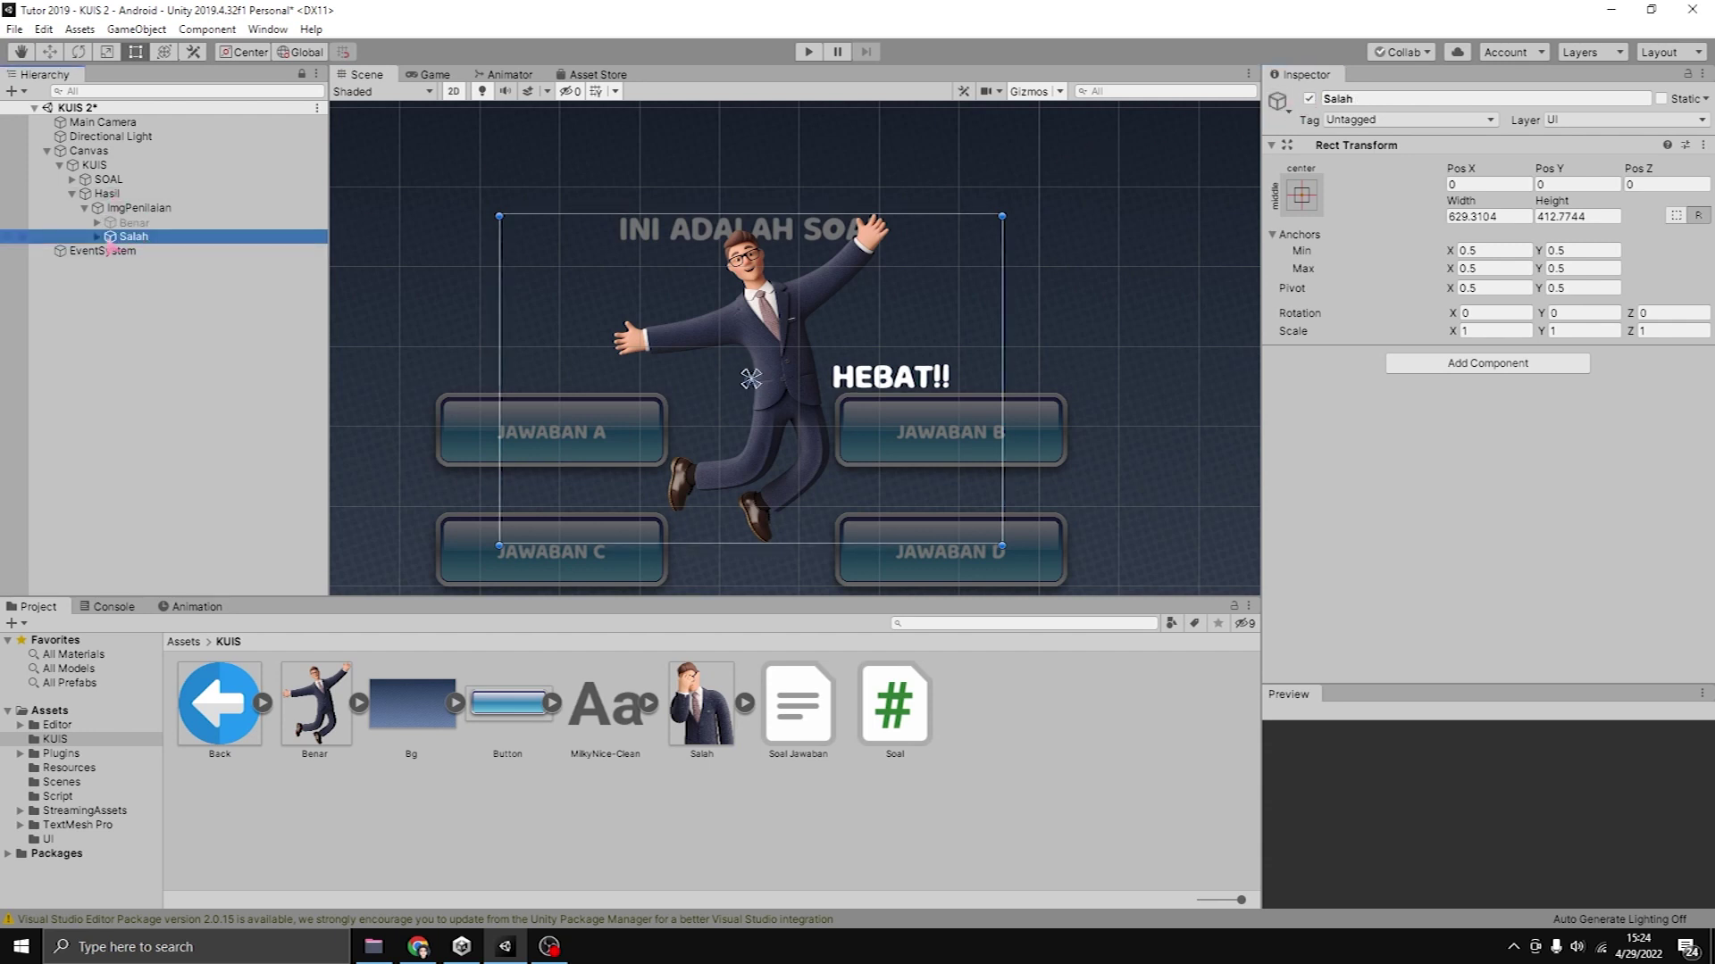
click(99, 237)
click(148, 252)
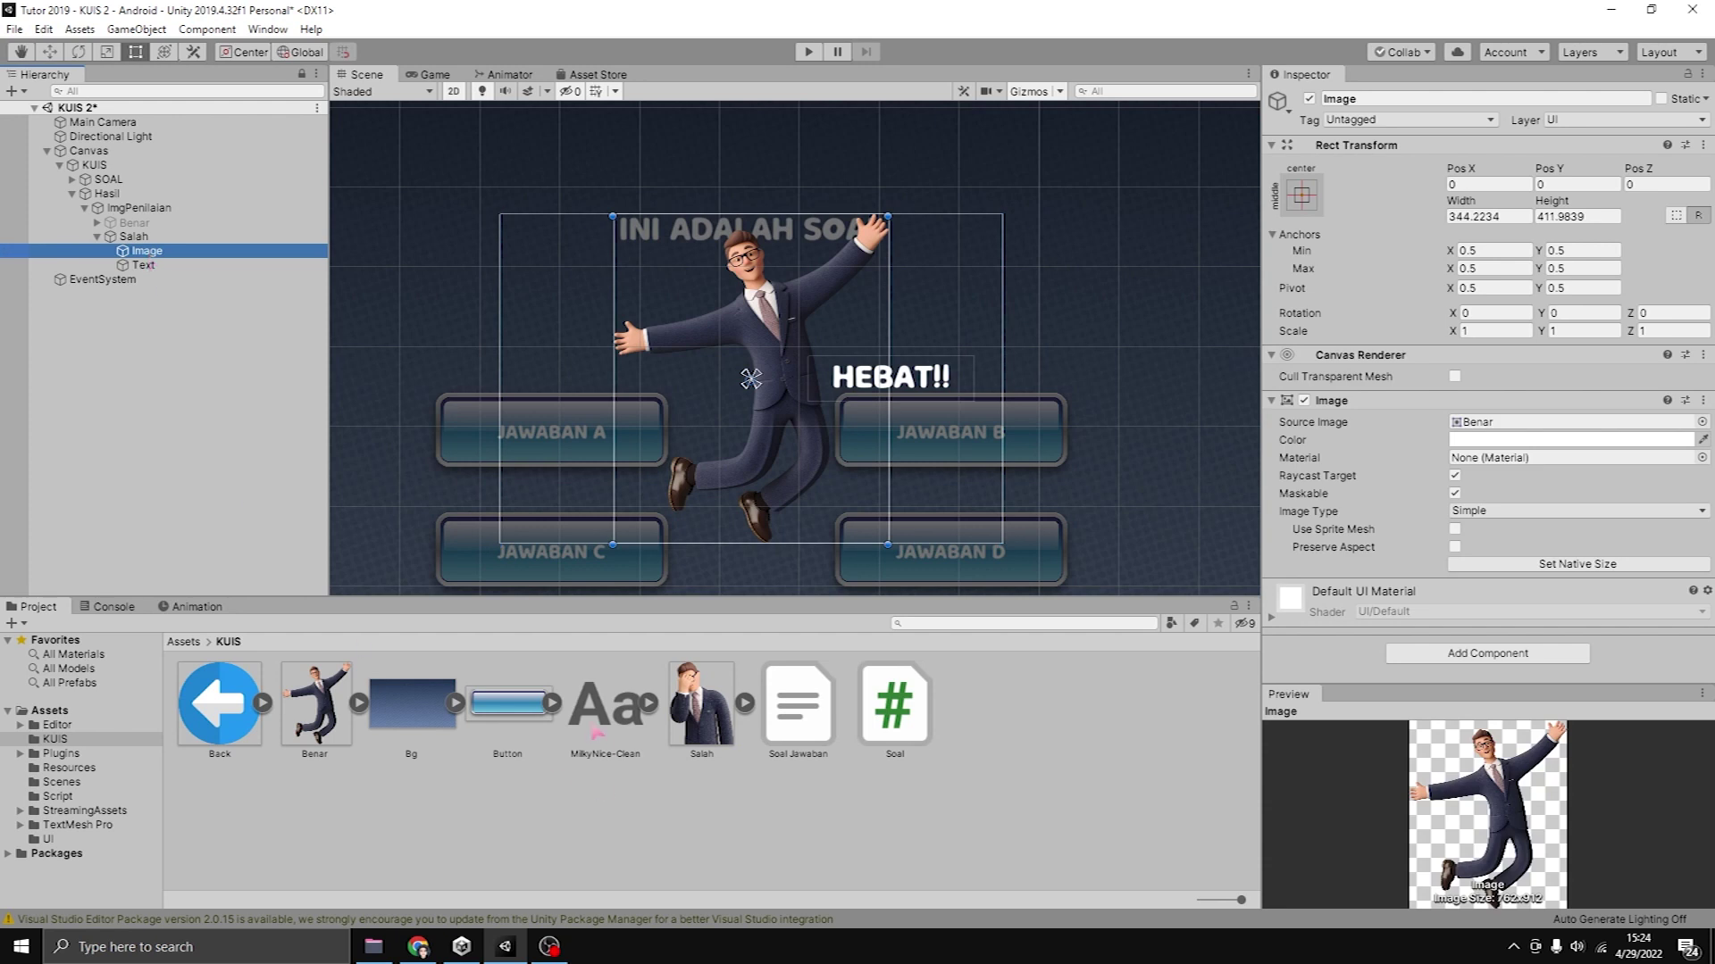
drag(701, 705, 1518, 422)
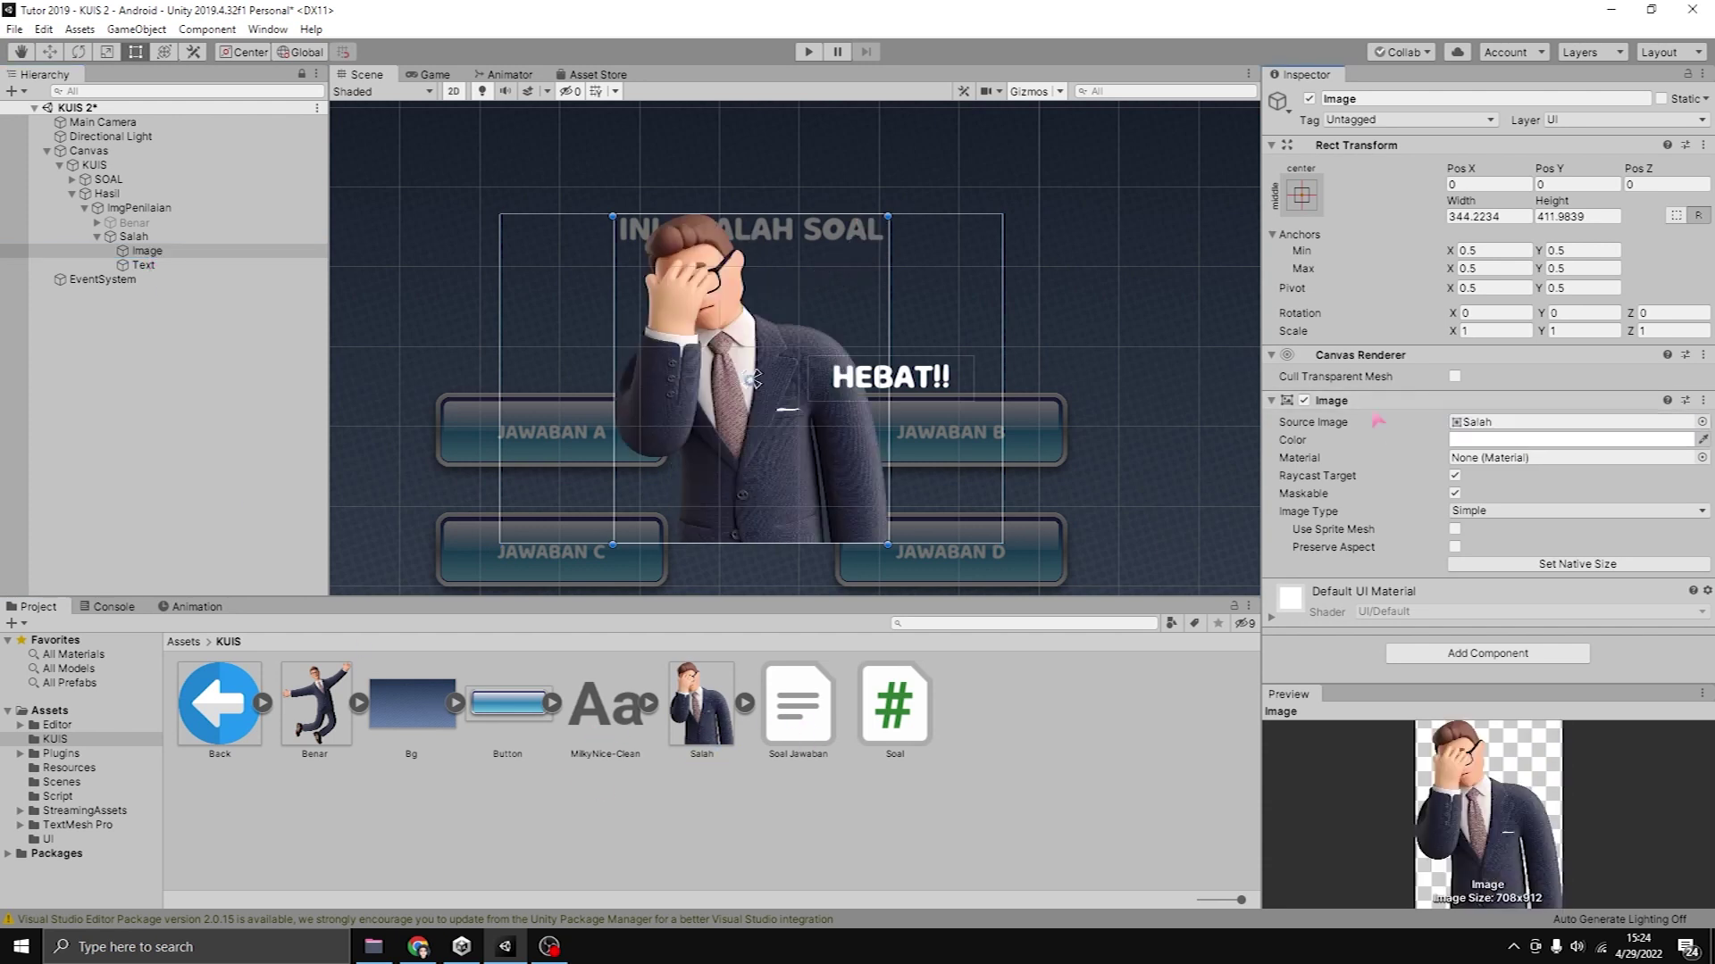
alt+shift+drag(888, 543, 863, 514)
Change the text inside Salah to "Salaah,,".
click(141, 265)
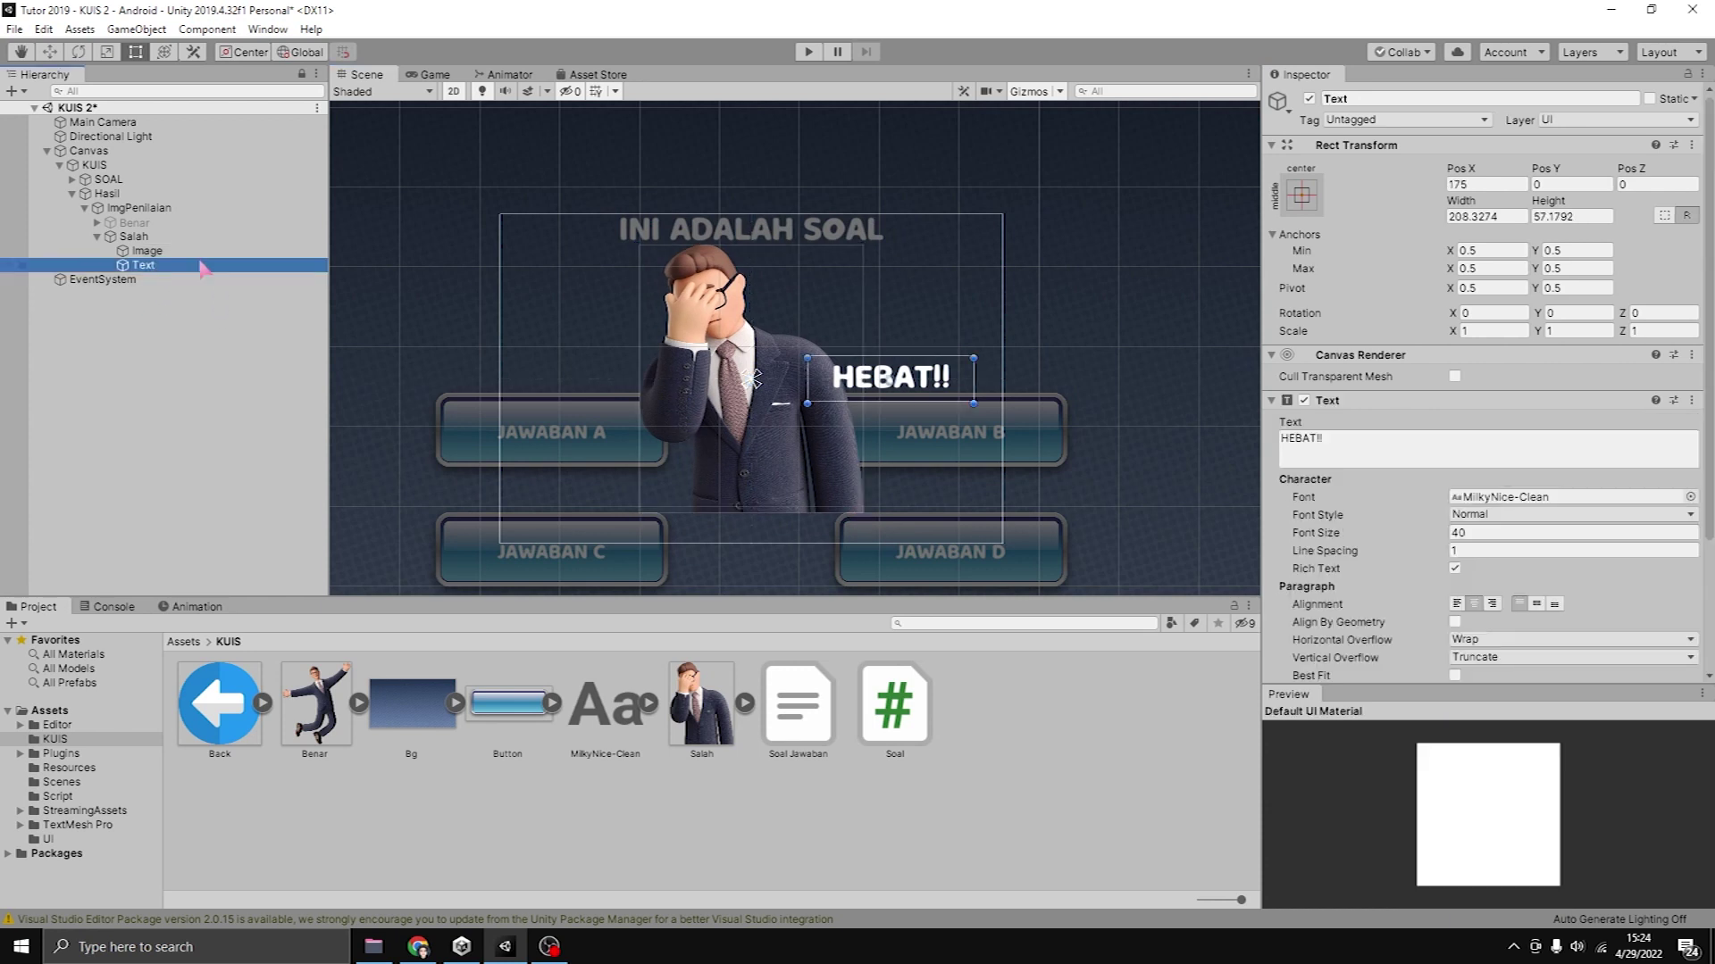
click(1378, 448)
text(Salaah)
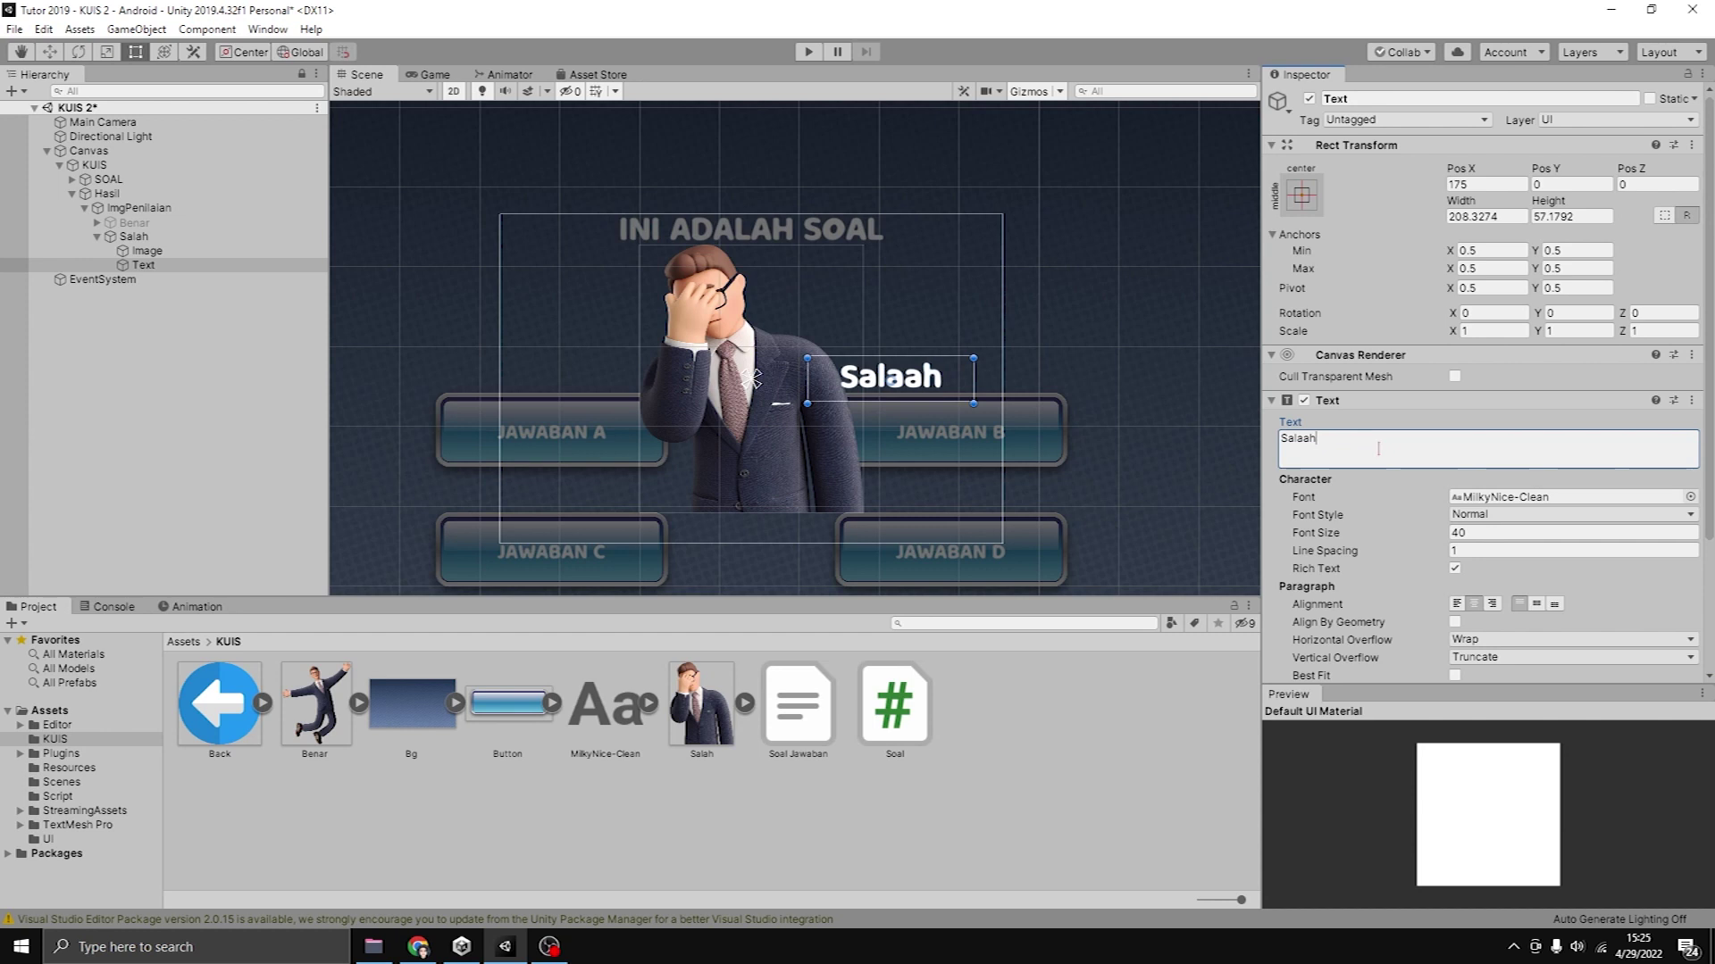
text(,,)
click(1175, 719)
scroll(638, 359, down, 2)
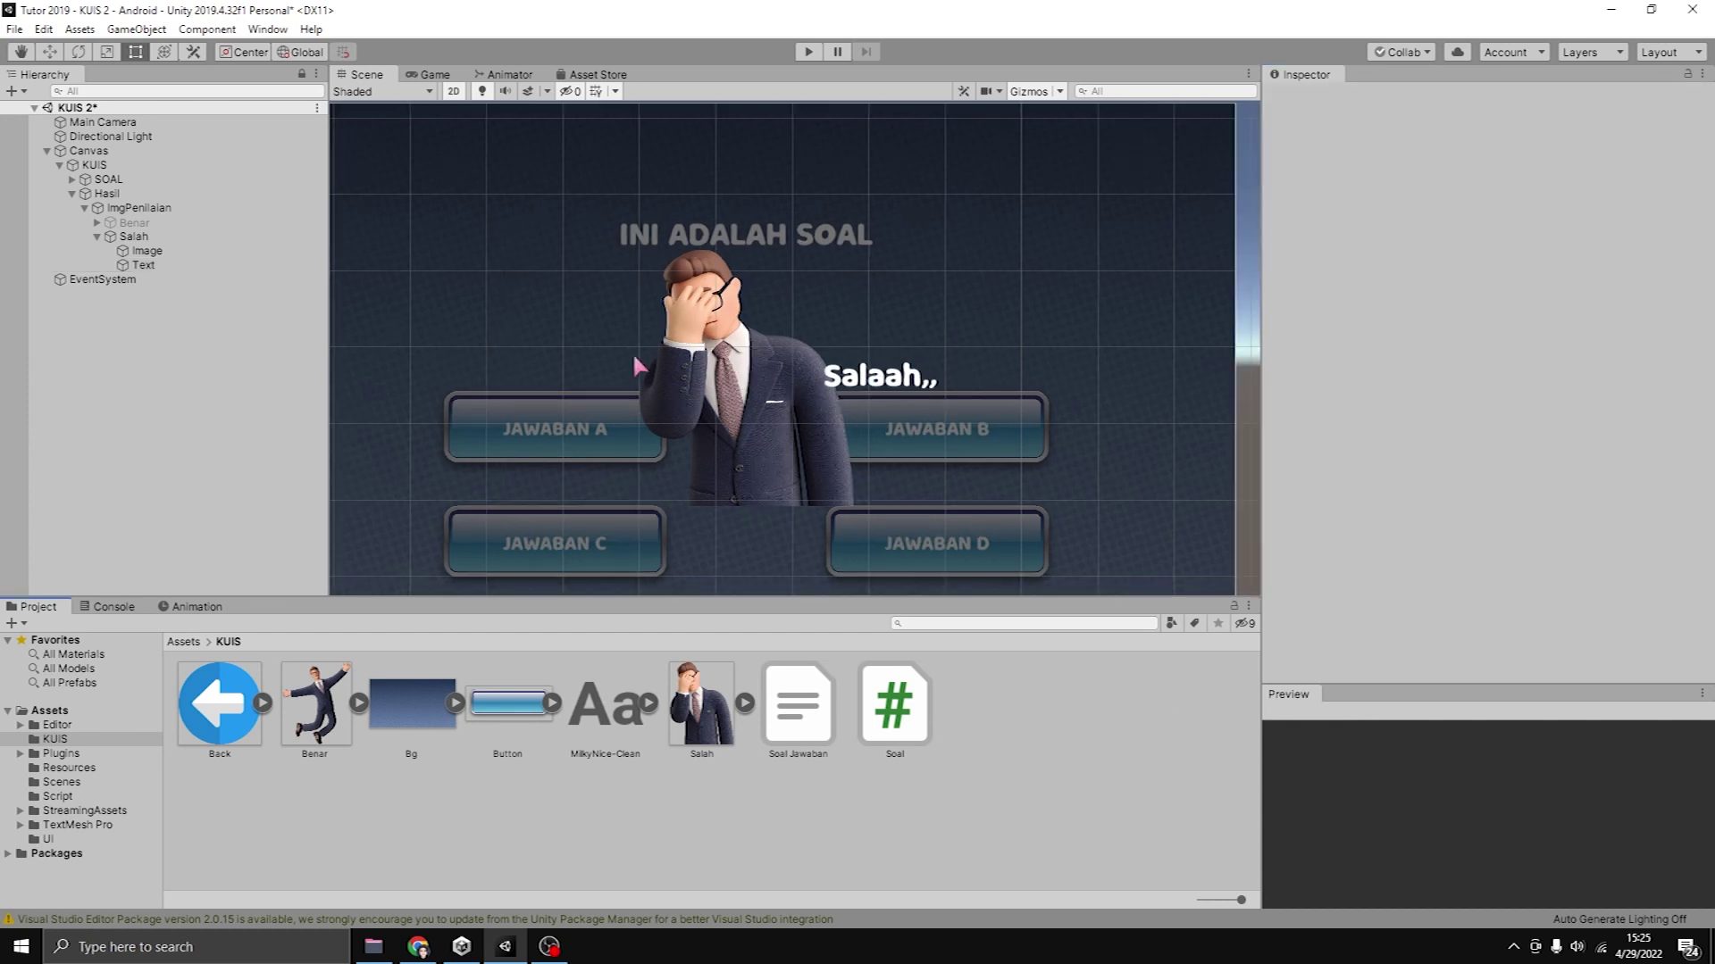
Duplicate ImgPenilaian with its children inside Hasil and deactivate the original ImgPenilaian.
click(138, 266)
click(134, 236)
click(97, 236)
click(96, 208)
click(85, 208)
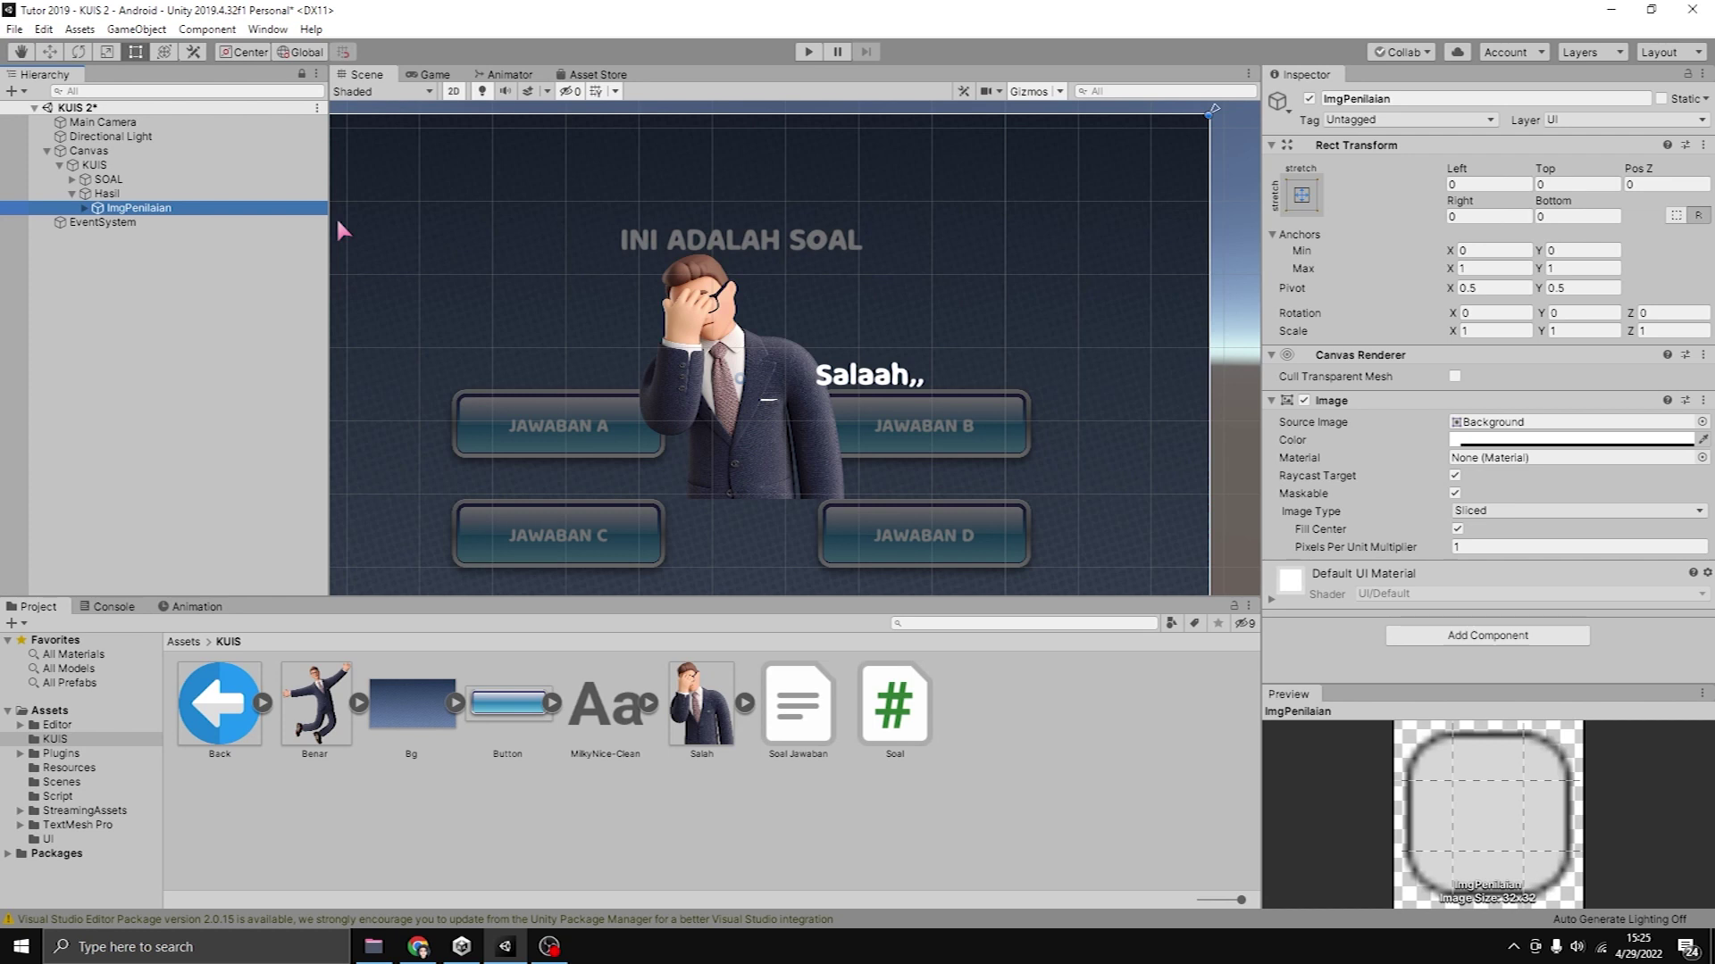
key(ctrl+d)
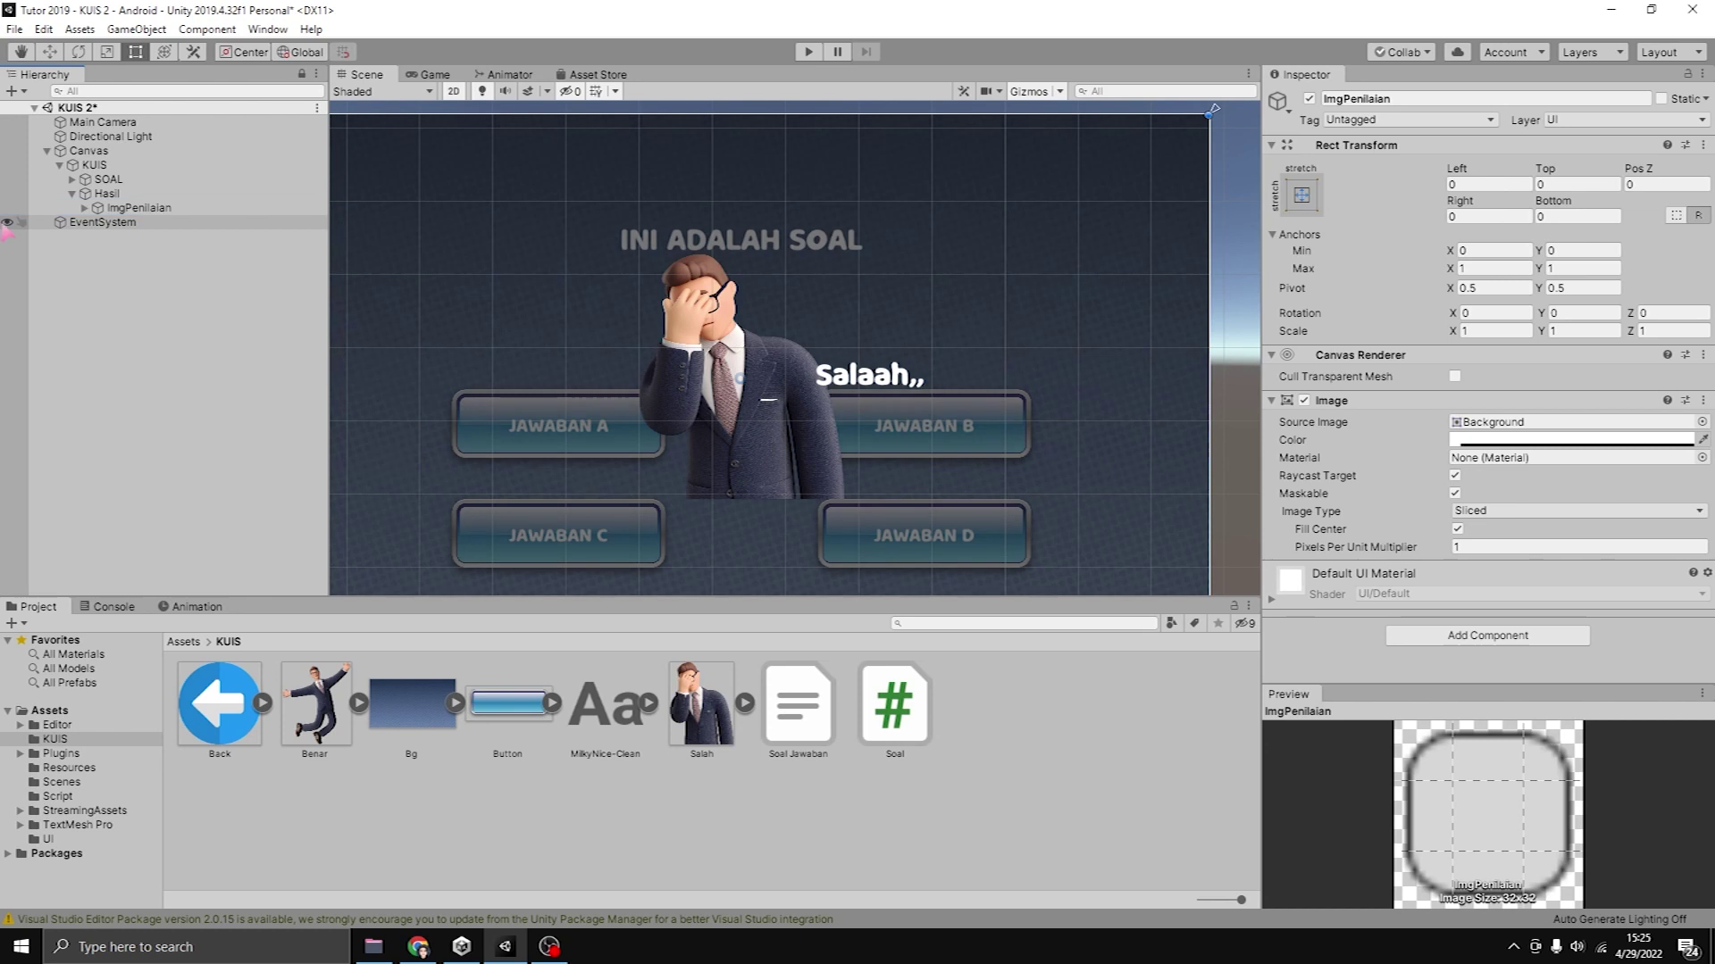
click(166, 209)
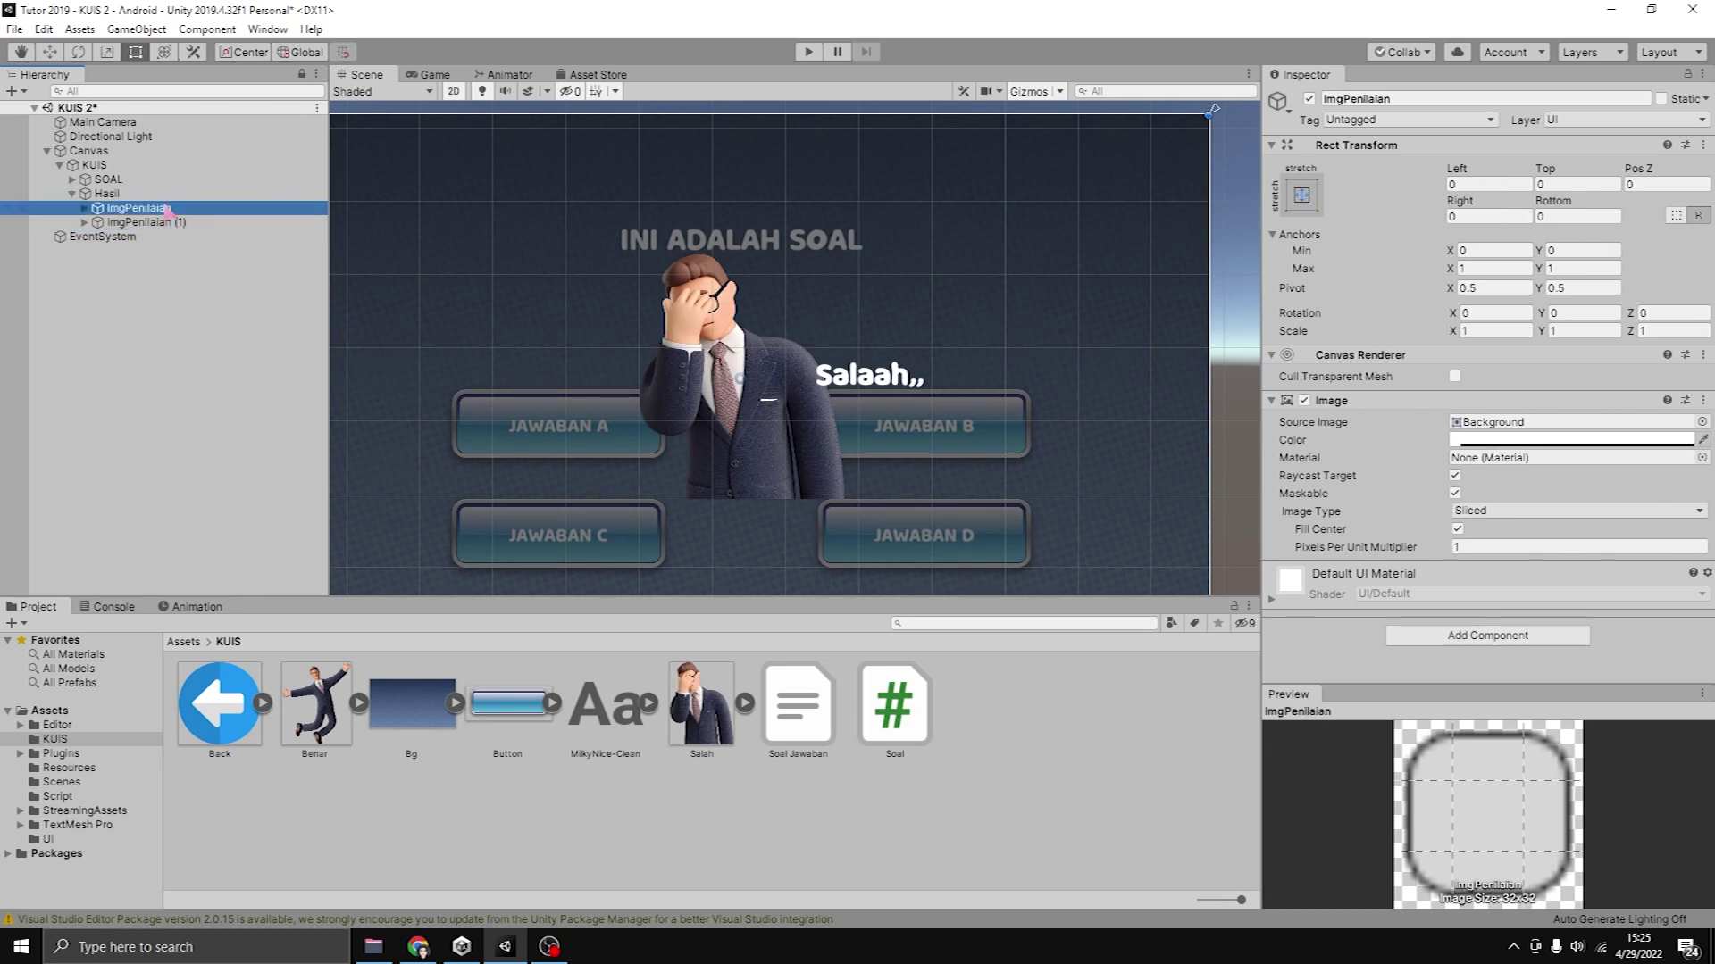
click(1309, 99)
Delete the Salah and Benar objects from inside the duplicated ImgPenilaian (1).
click(188, 222)
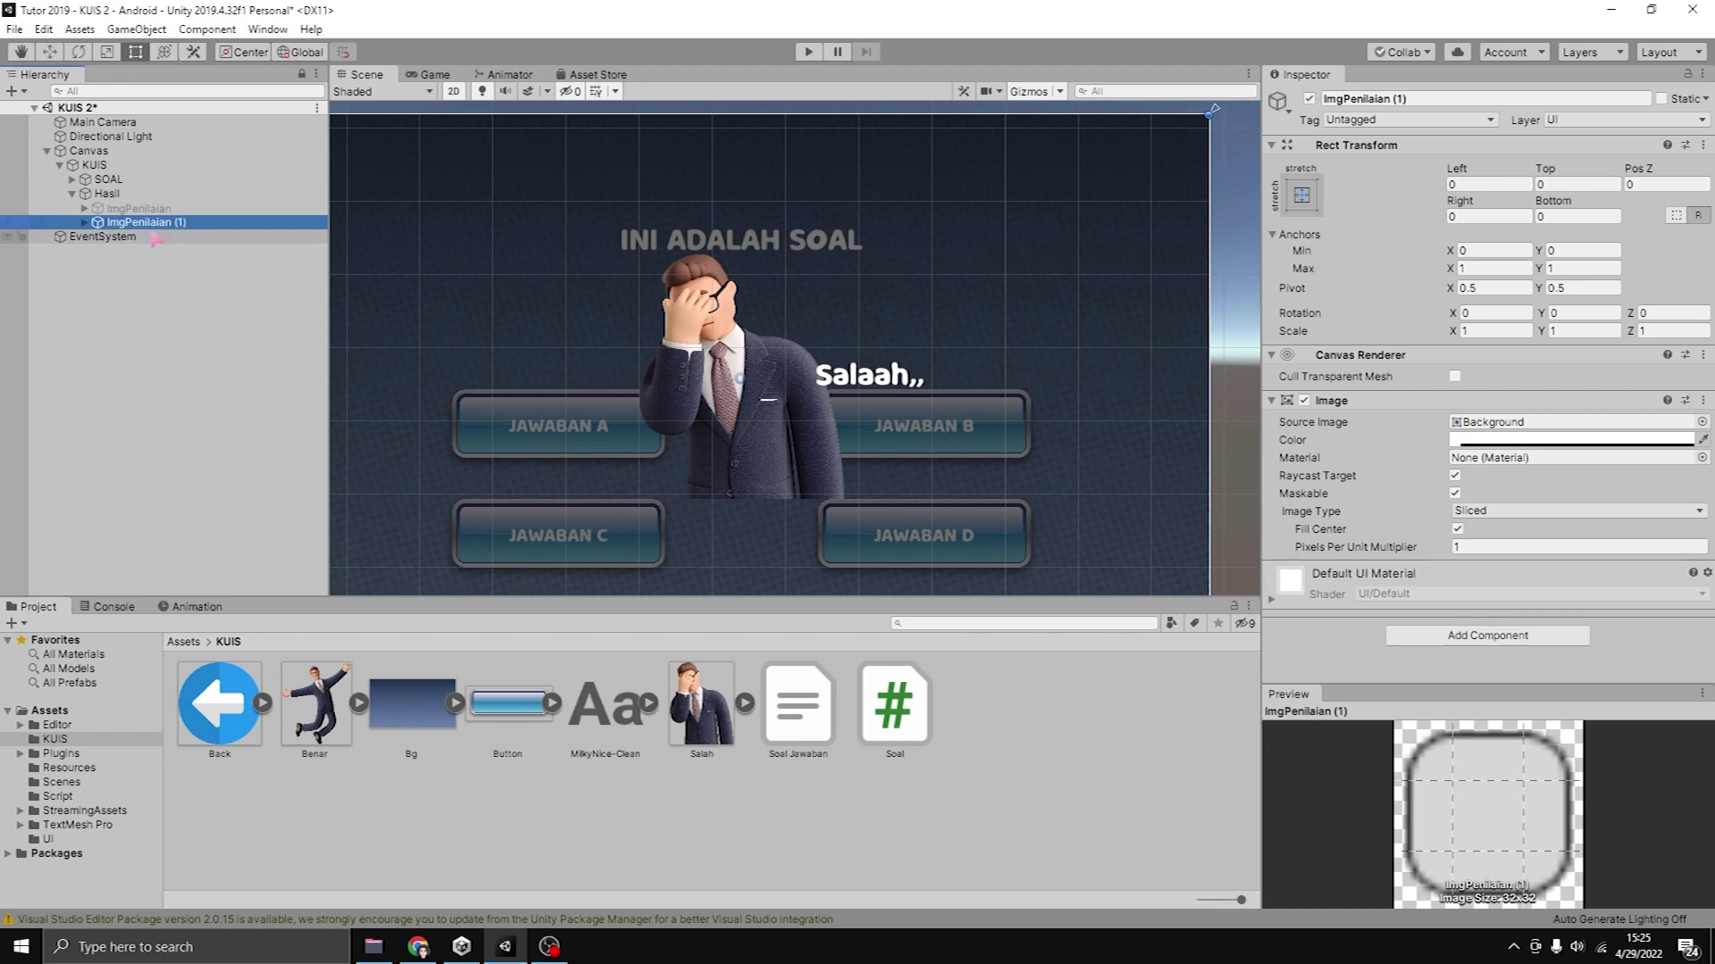
click(84, 222)
click(130, 251)
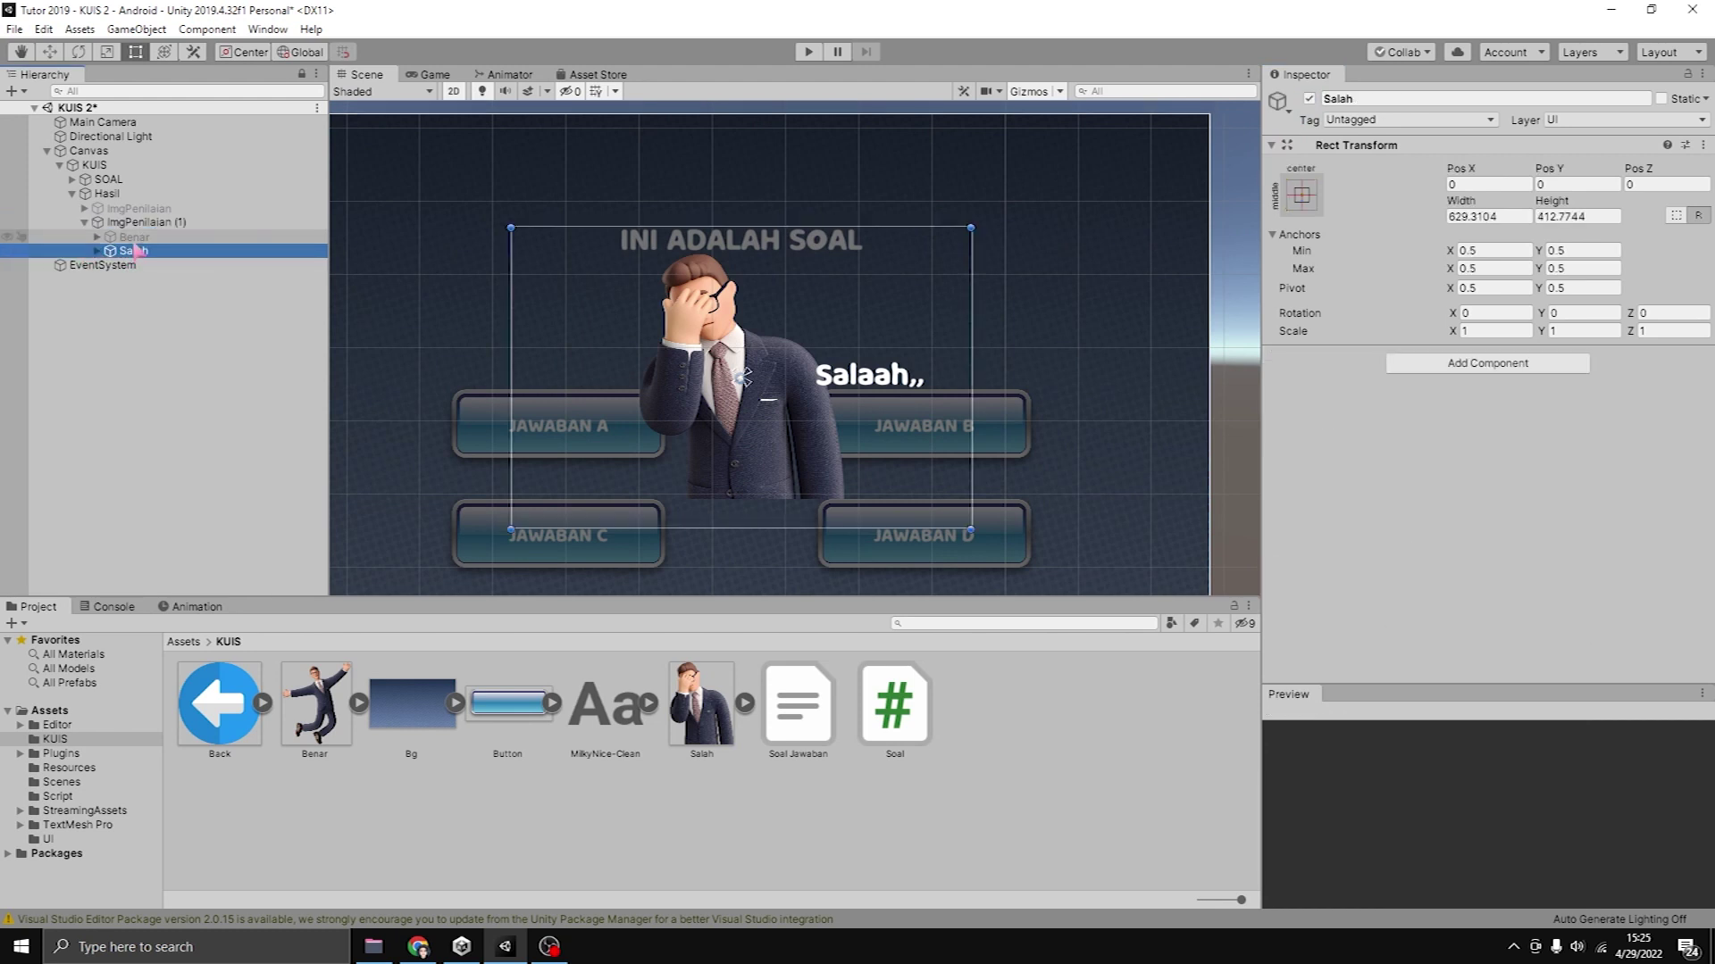
key(Delete)
click(137, 237)
key(Delete)
Rename the emptied ImgPenilaian (1) object as ImgHasil.
double_click(120, 224)
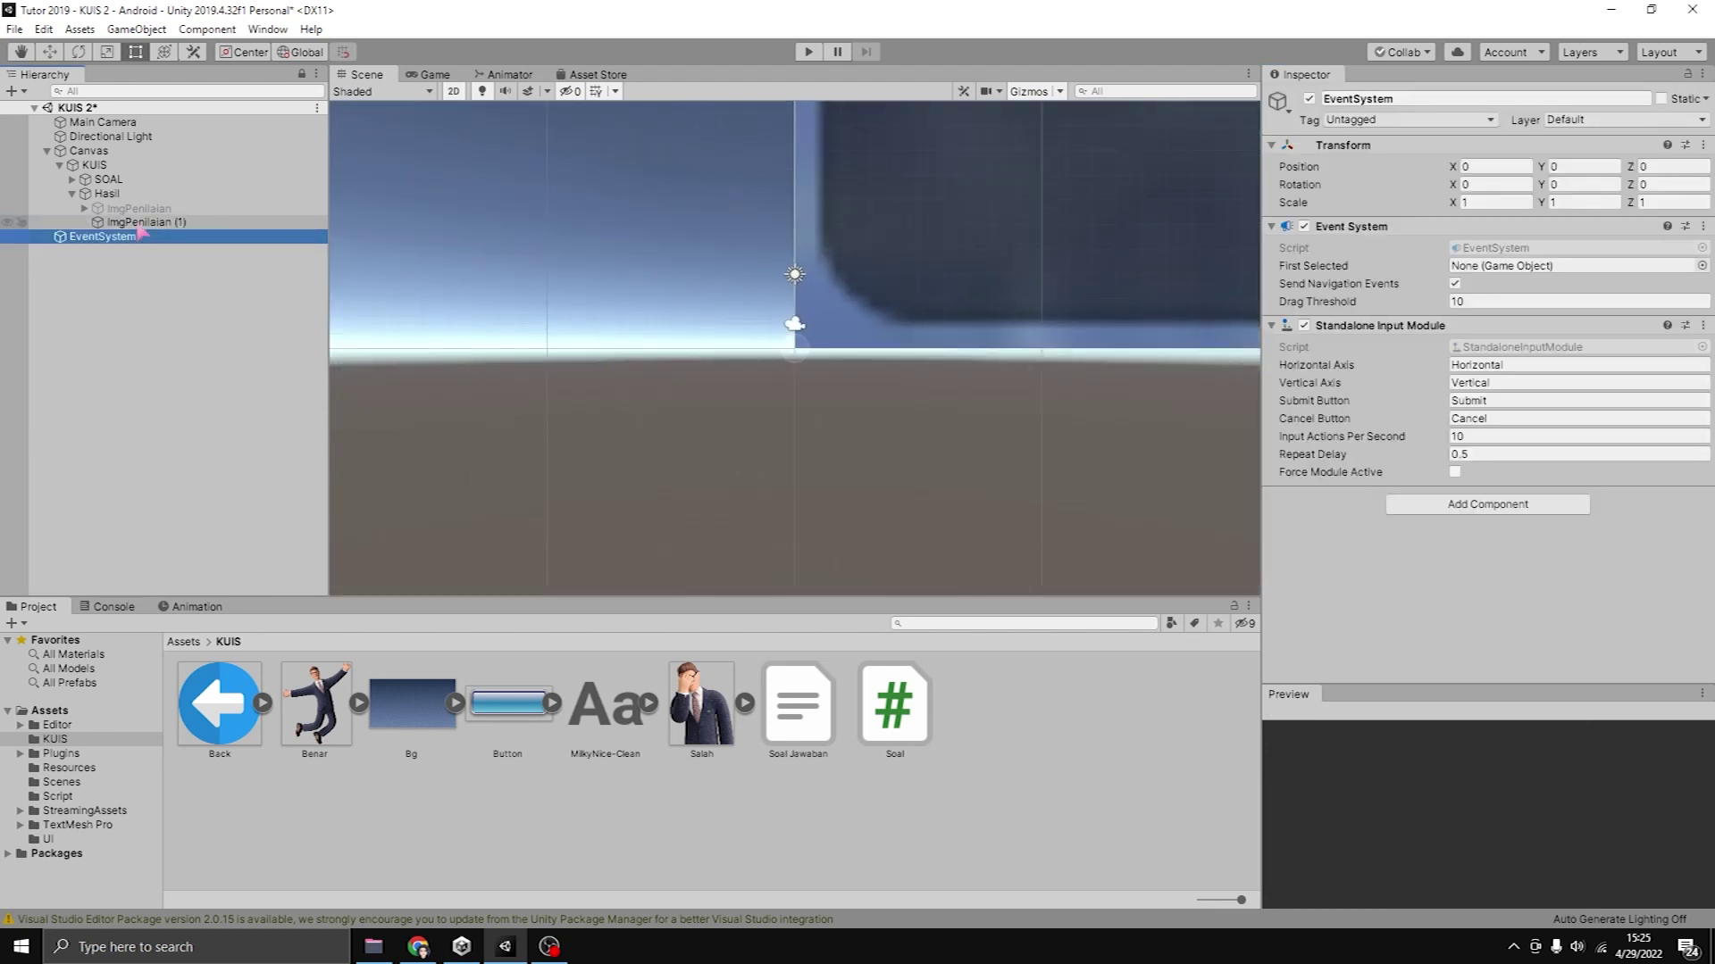
double_click(102, 225)
scroll(740, 324, up, 5)
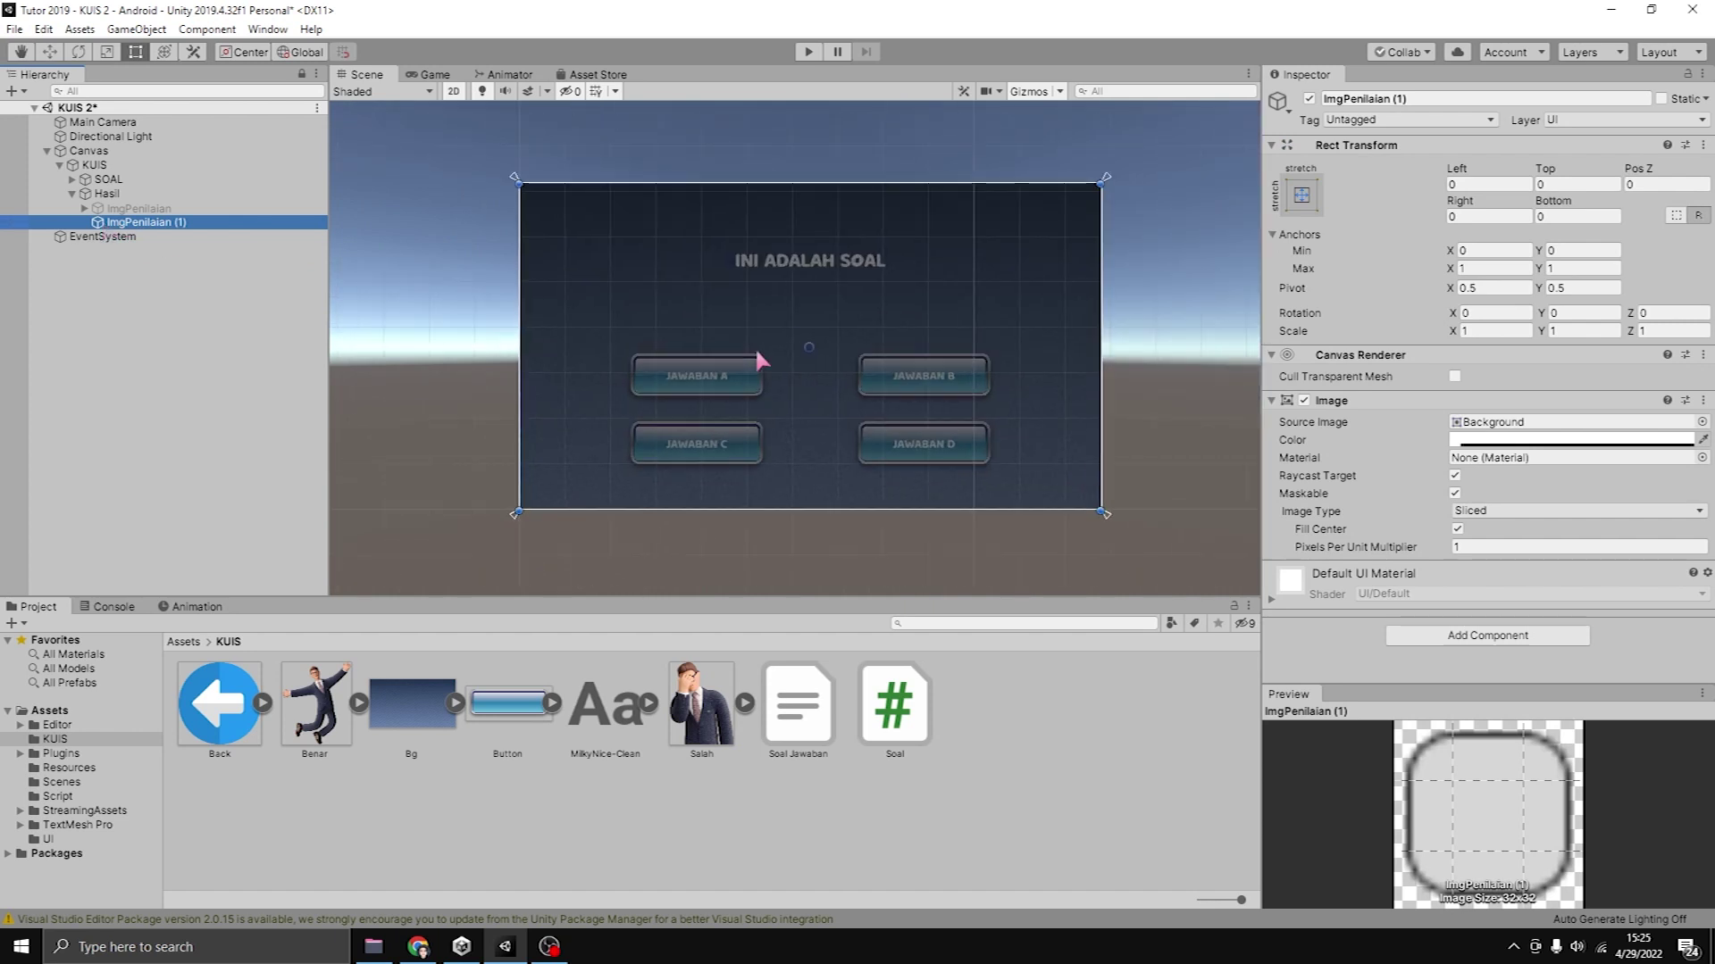
key(F2)
text(Img)
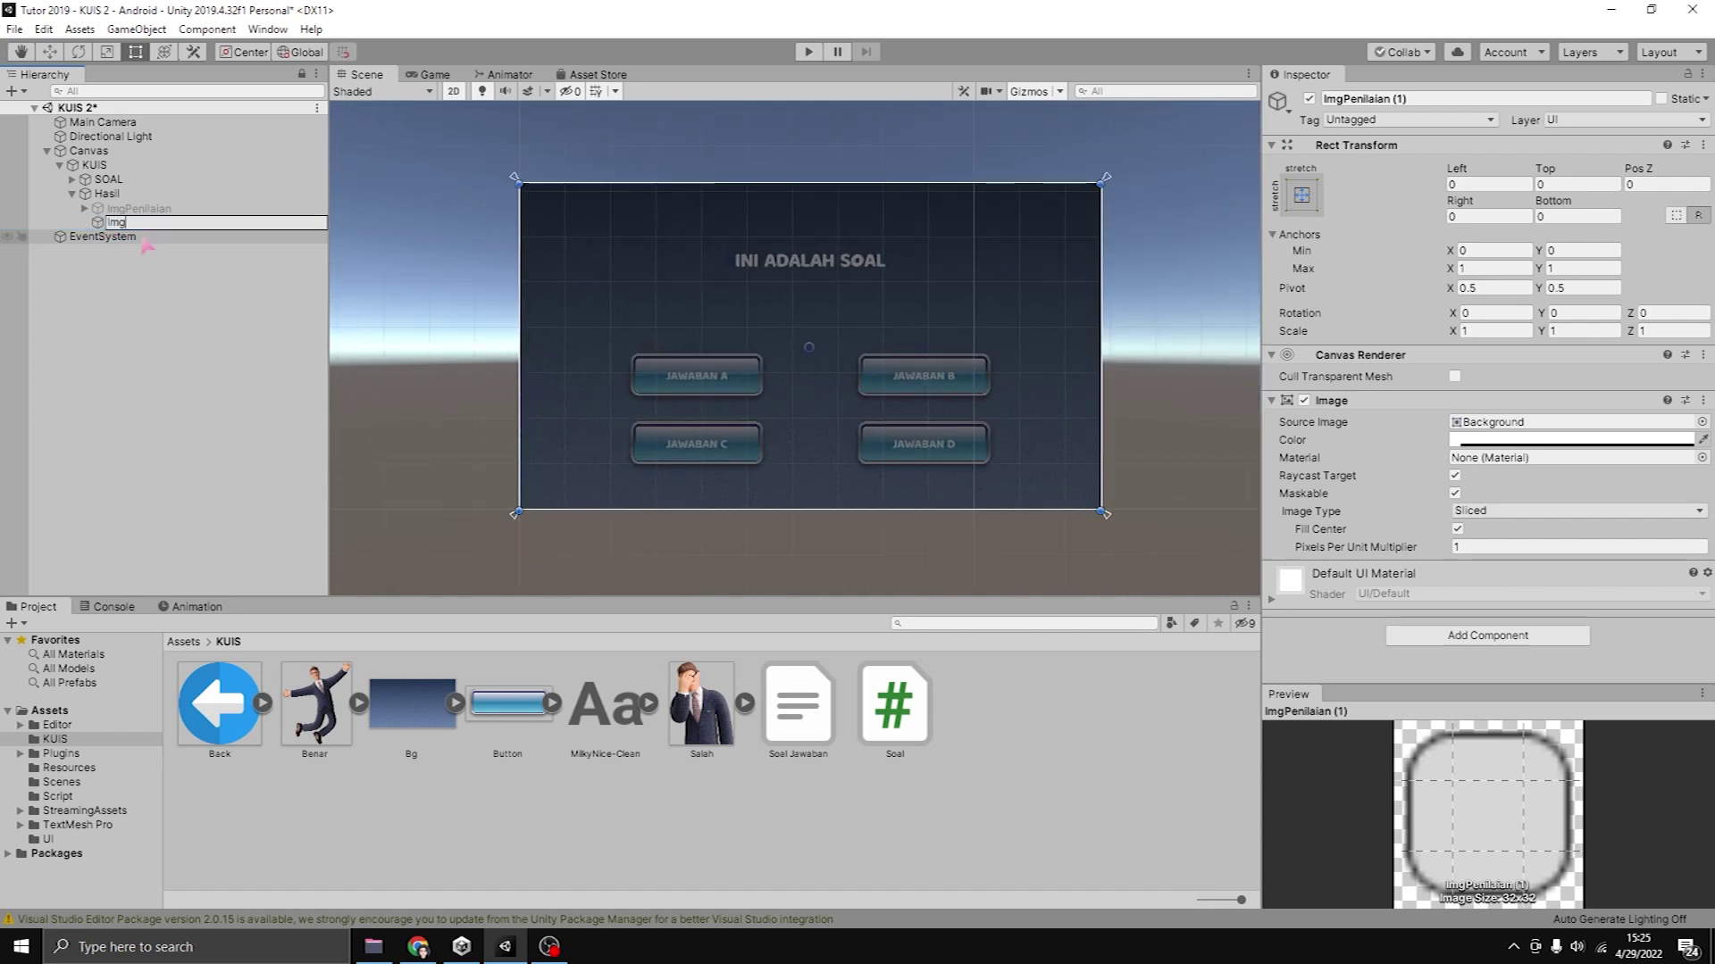
key(BackSpace)
key(BackSpace)
text(il)
key(Return)
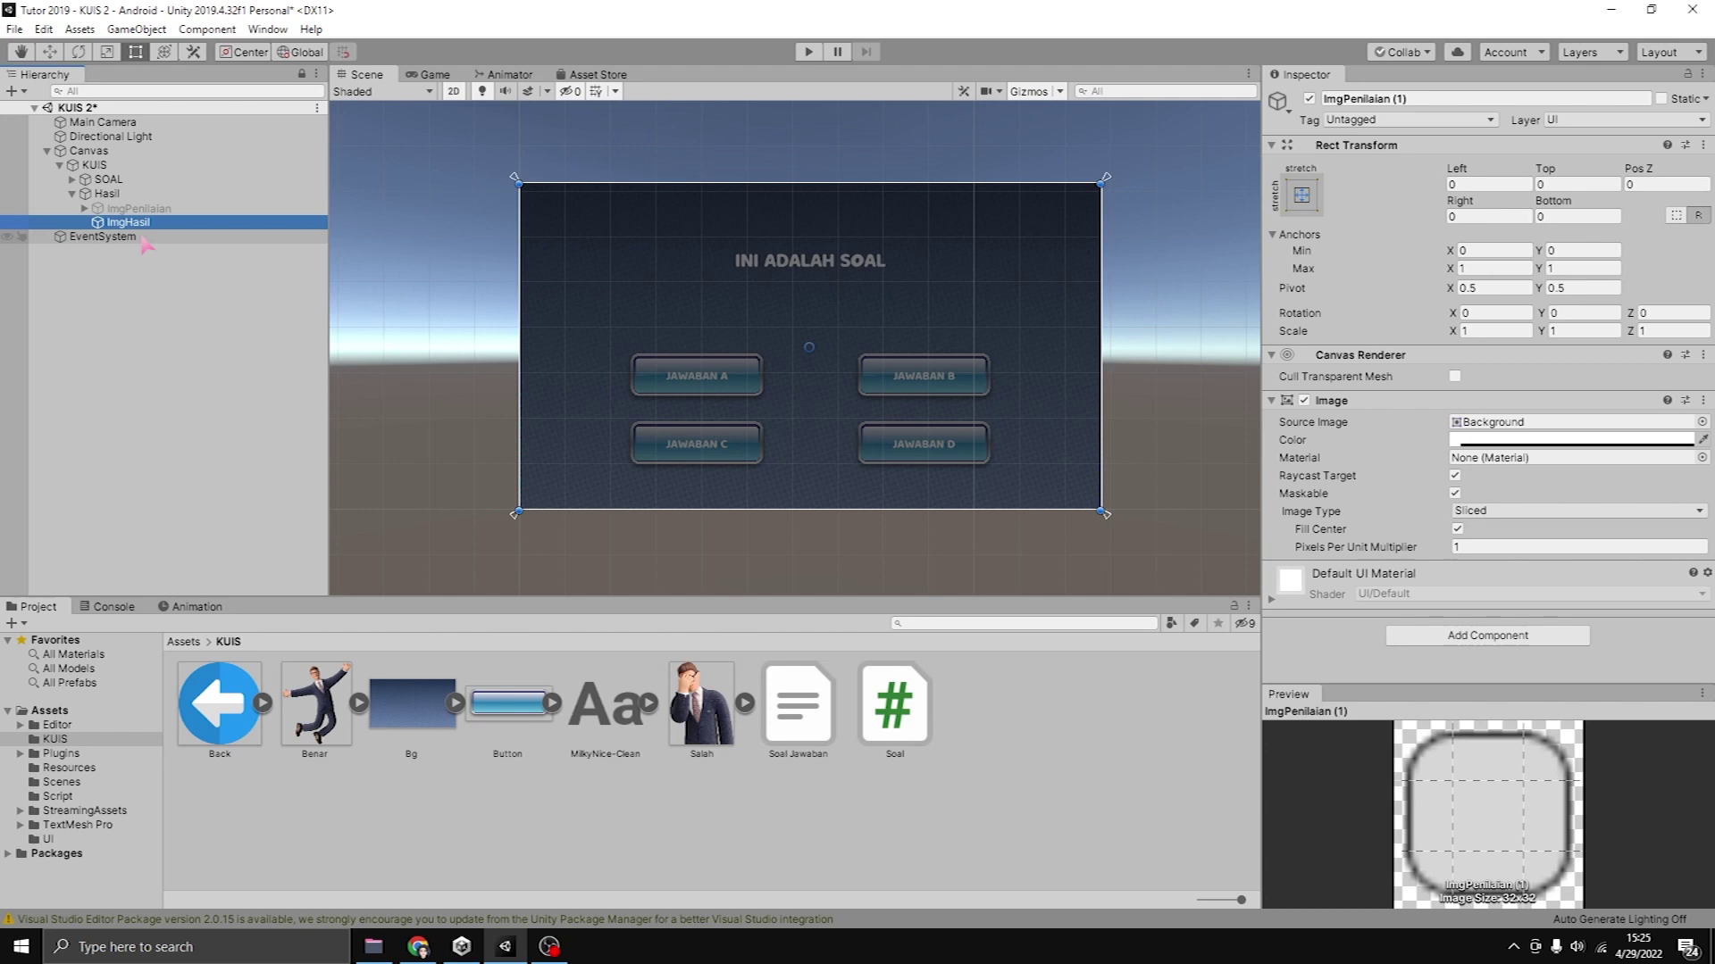
Add a centered UI image about 723 by 399 inside ImgHasil and name it Hasil.
right_click(150, 222)
mouse_move(203, 559)
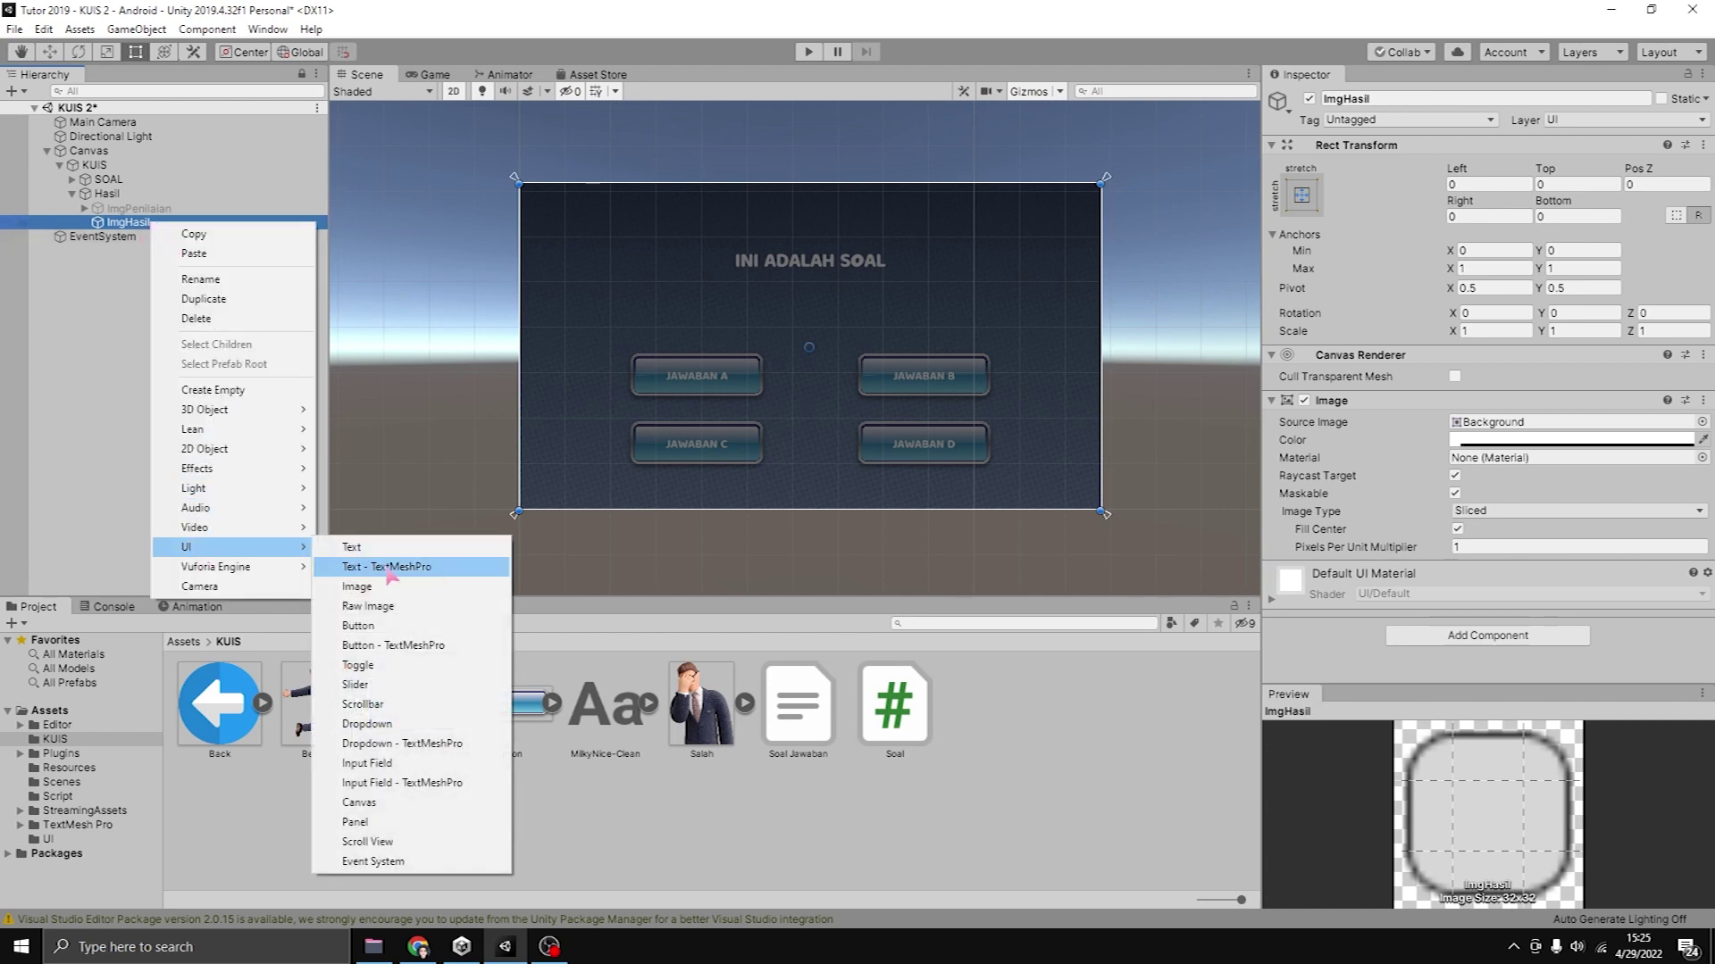
click(375, 586)
scroll(890, 413, up, 2)
alt+drag(823, 364, 1003, 451)
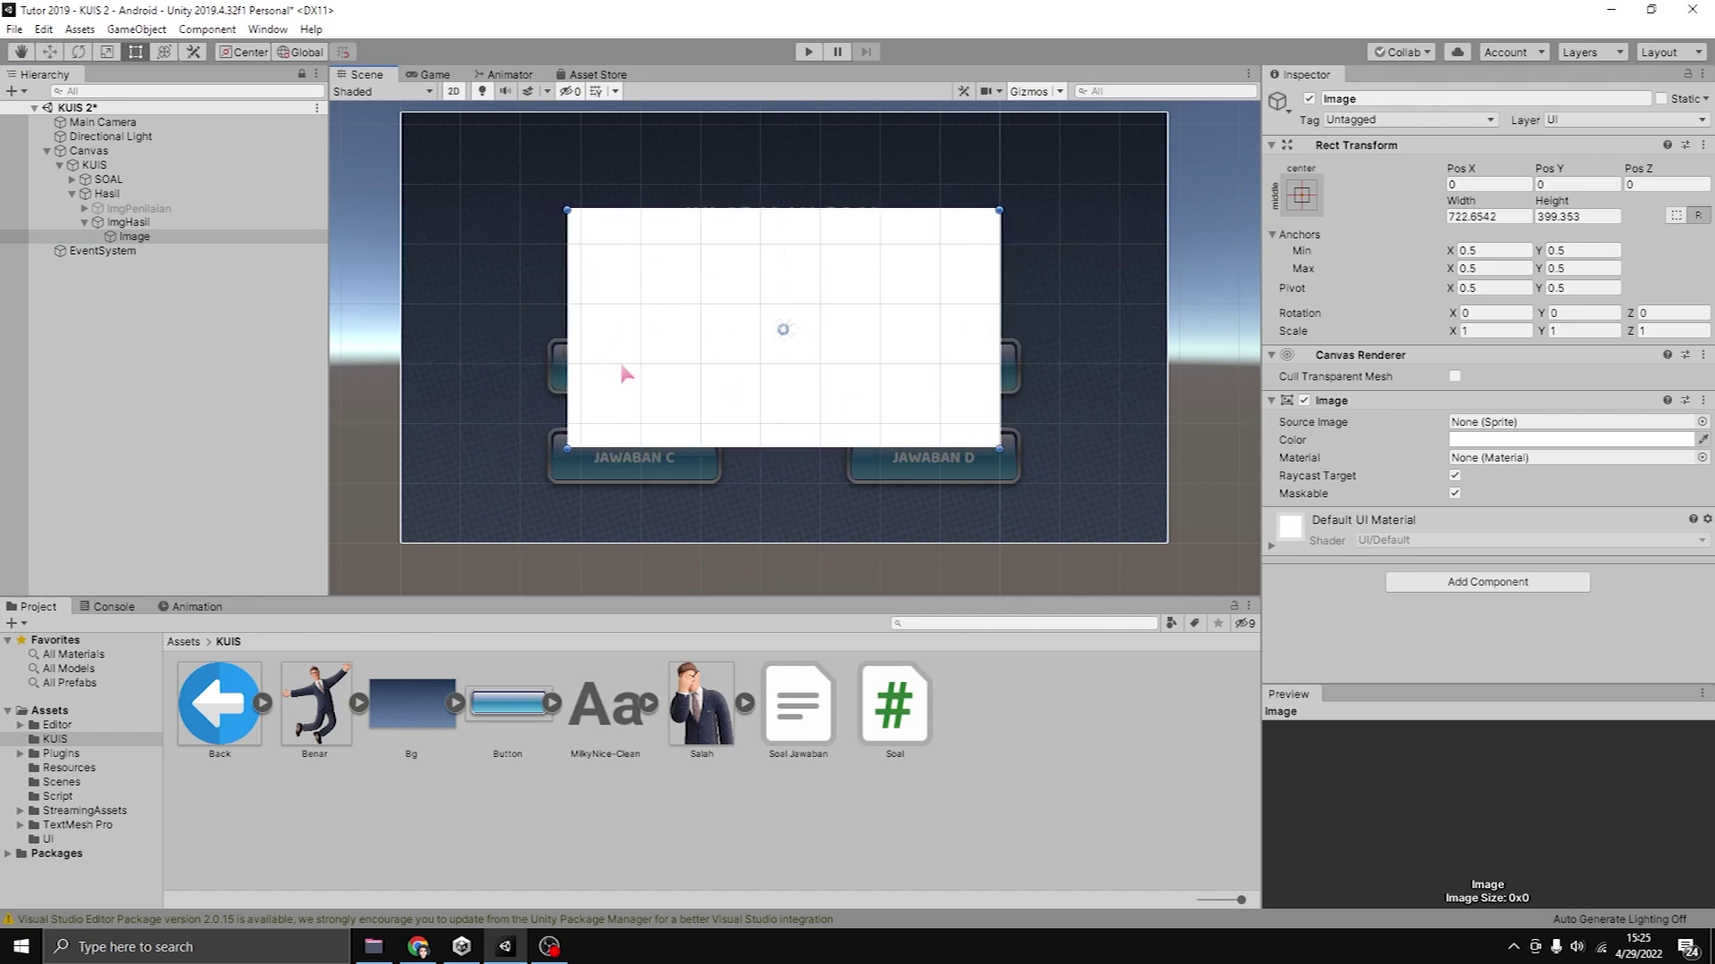
click(180, 238)
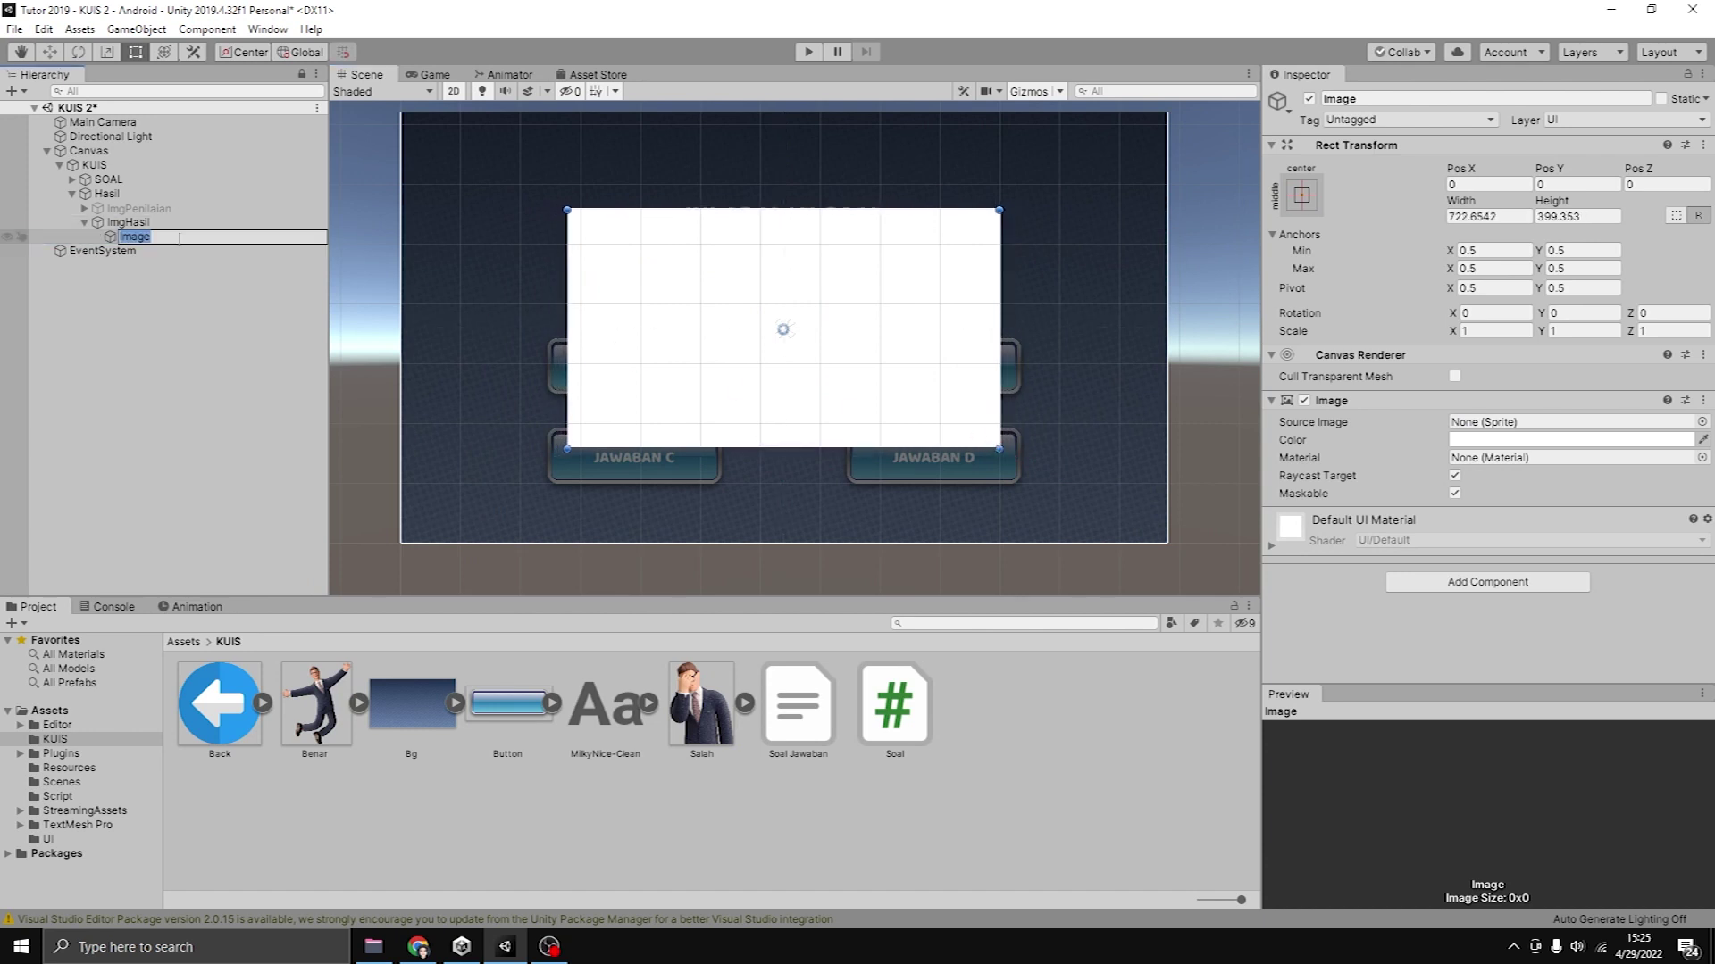
text(Hasil)
key(Return)
Add a UI Text inside the white Hasil image and enlarge its box about the center to about 591 by 302.
right_click(180, 238)
mouse_move(268, 565)
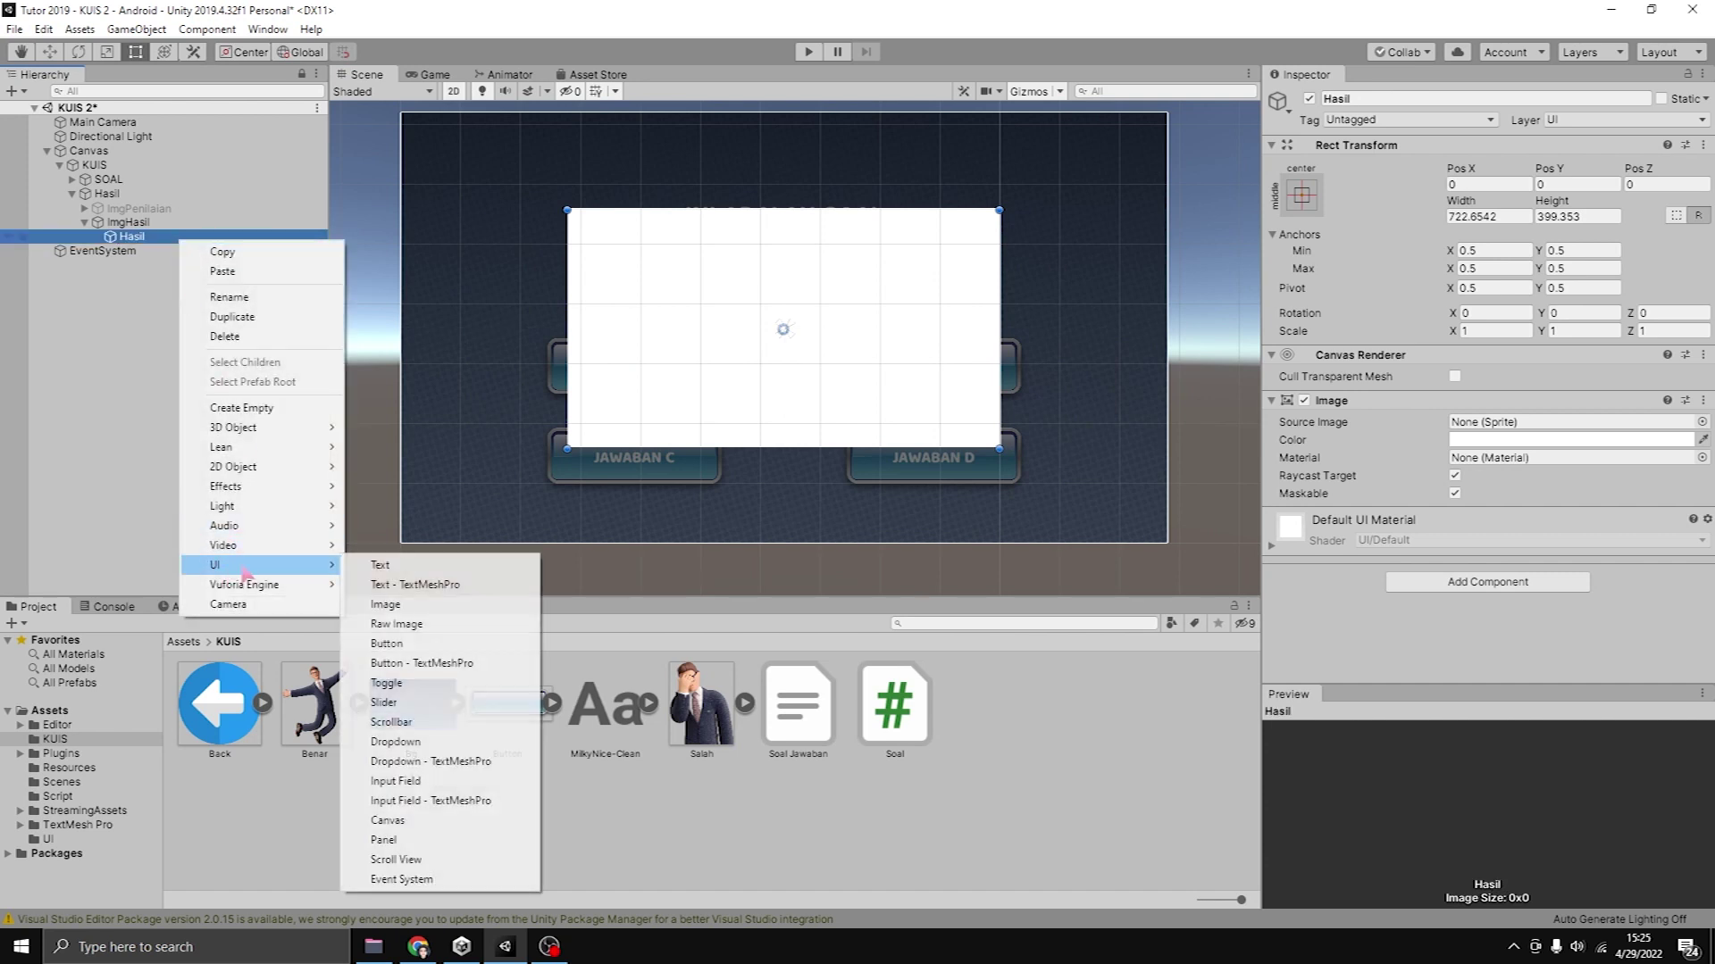
click(390, 568)
alt+drag(832, 346, 960, 419)
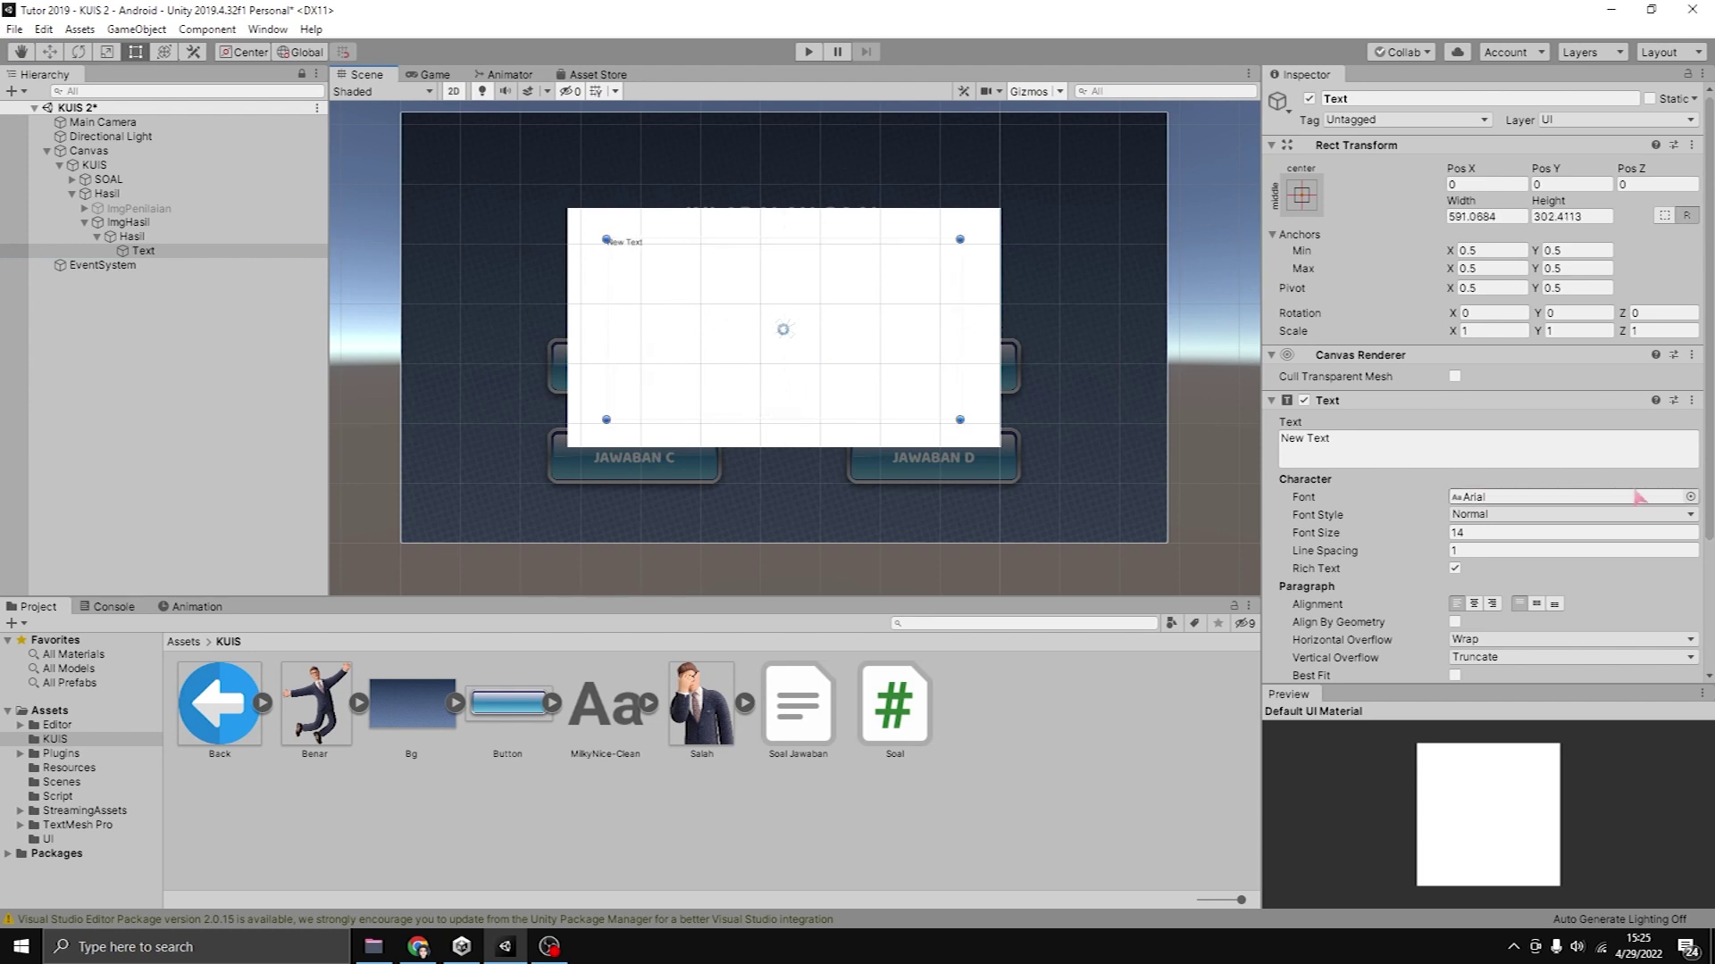
Set the new text's font to MilkyNice-Clean and its font size to 32.
click(1689, 496)
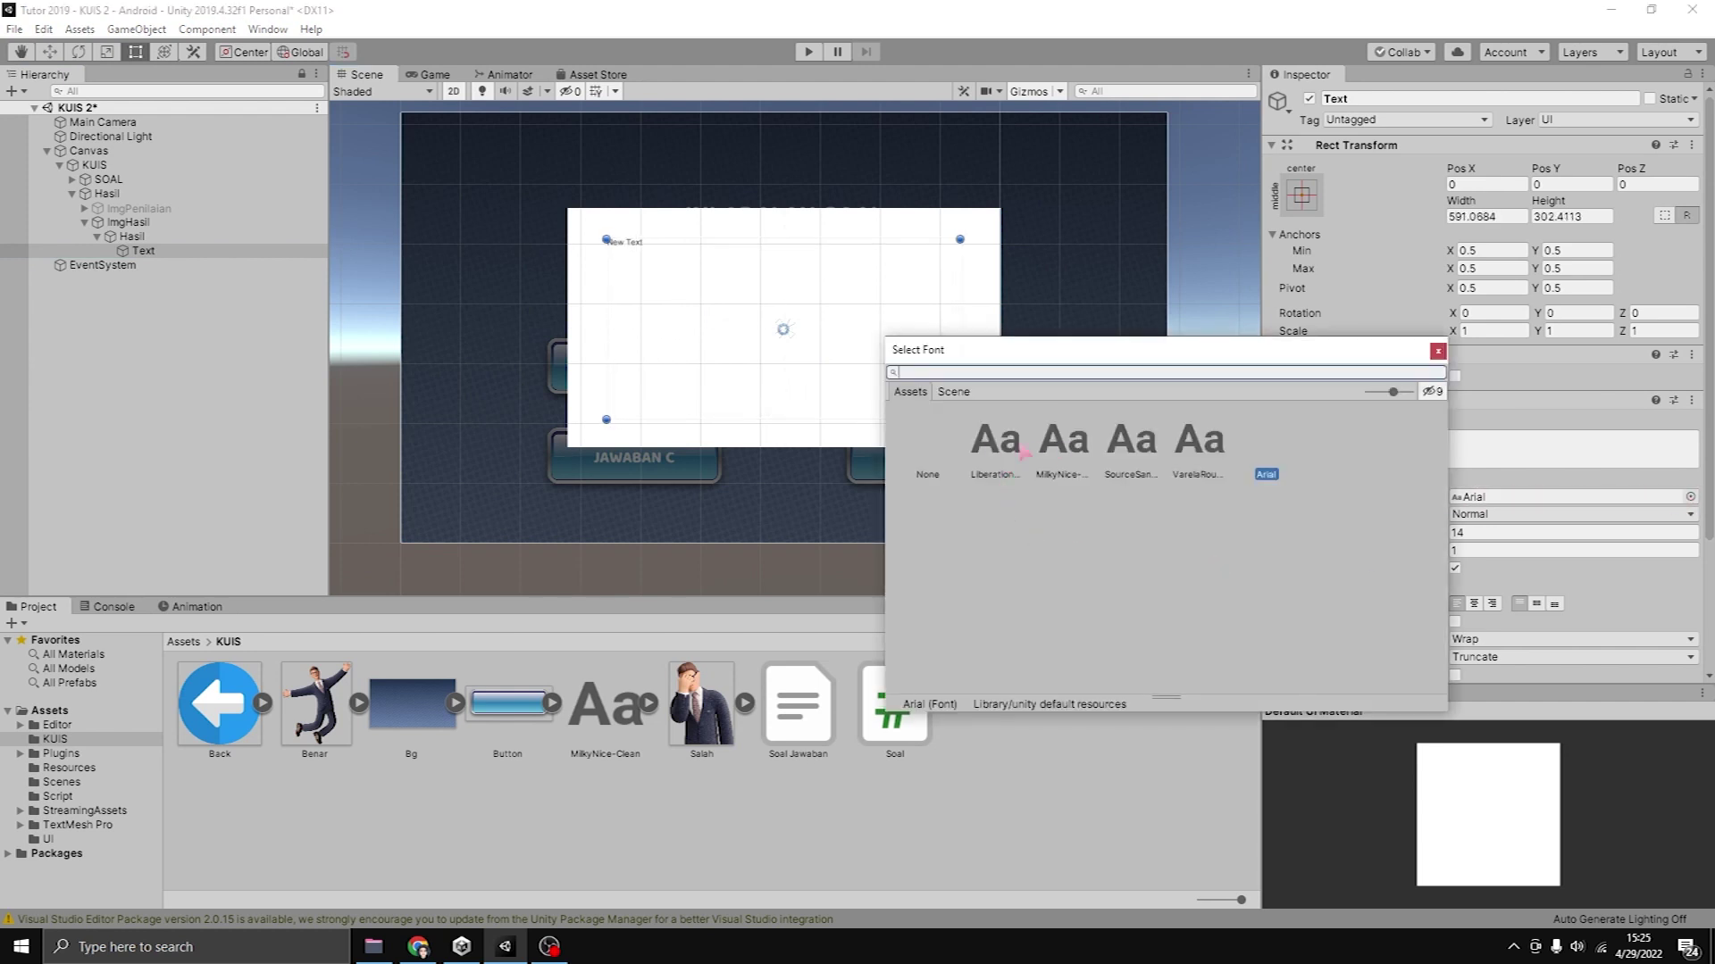
click(1063, 442)
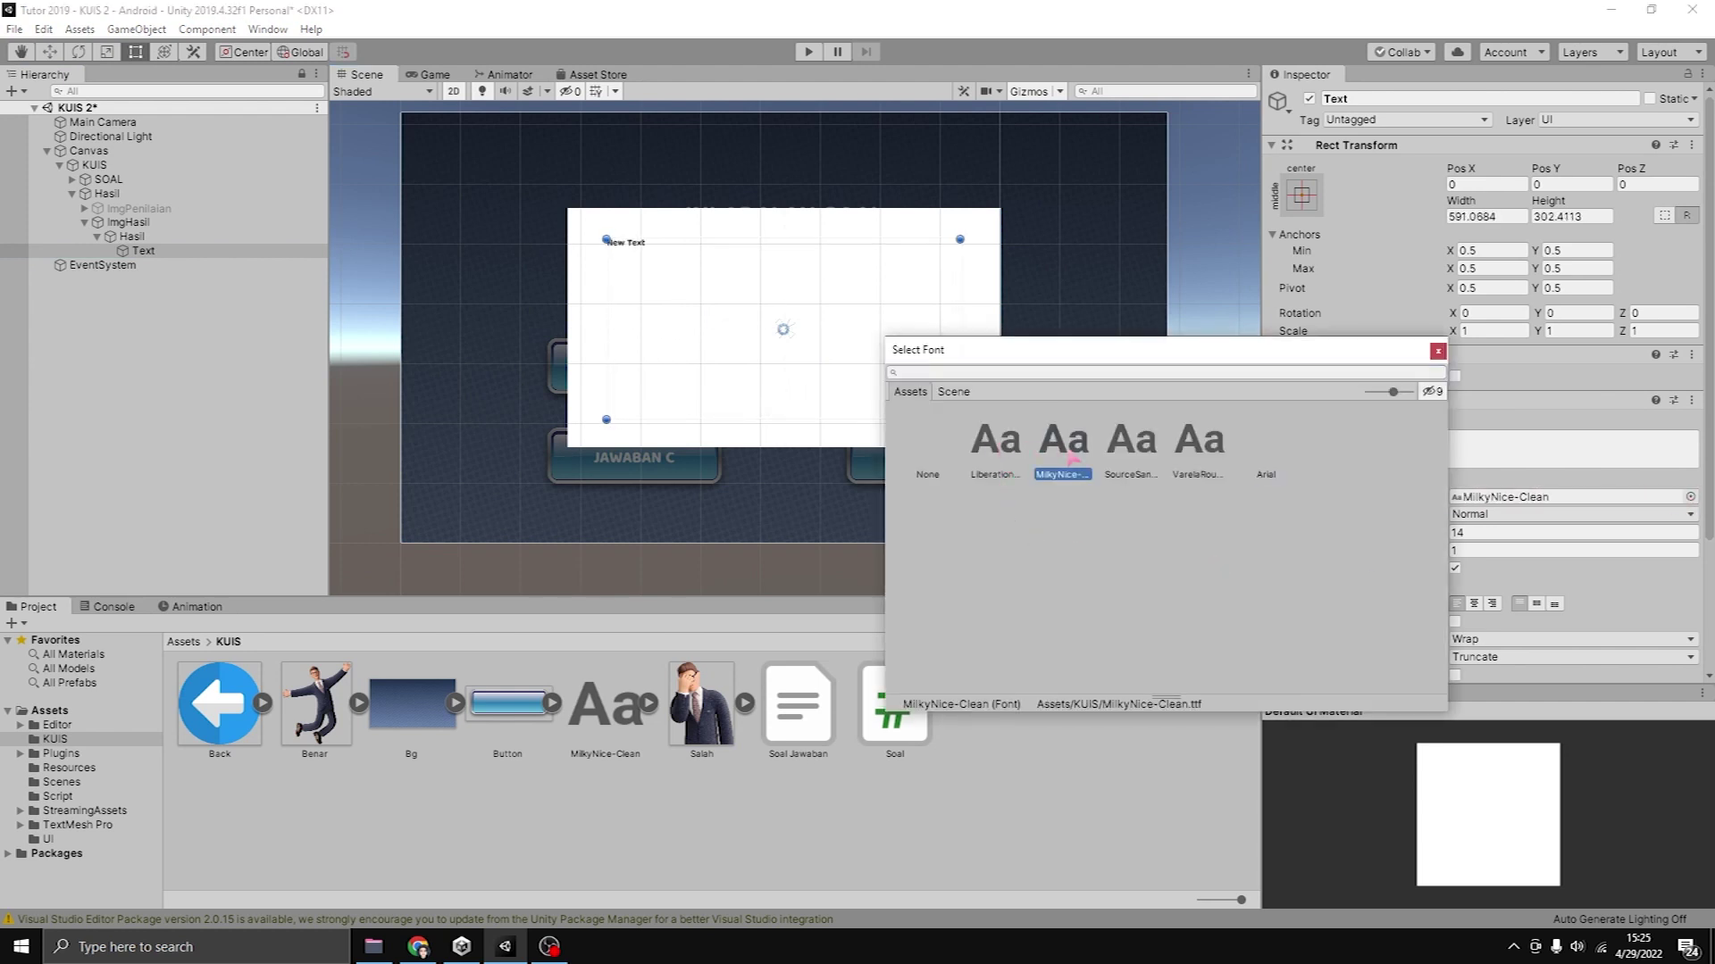
click(1437, 351)
click(1487, 532)
text(32)
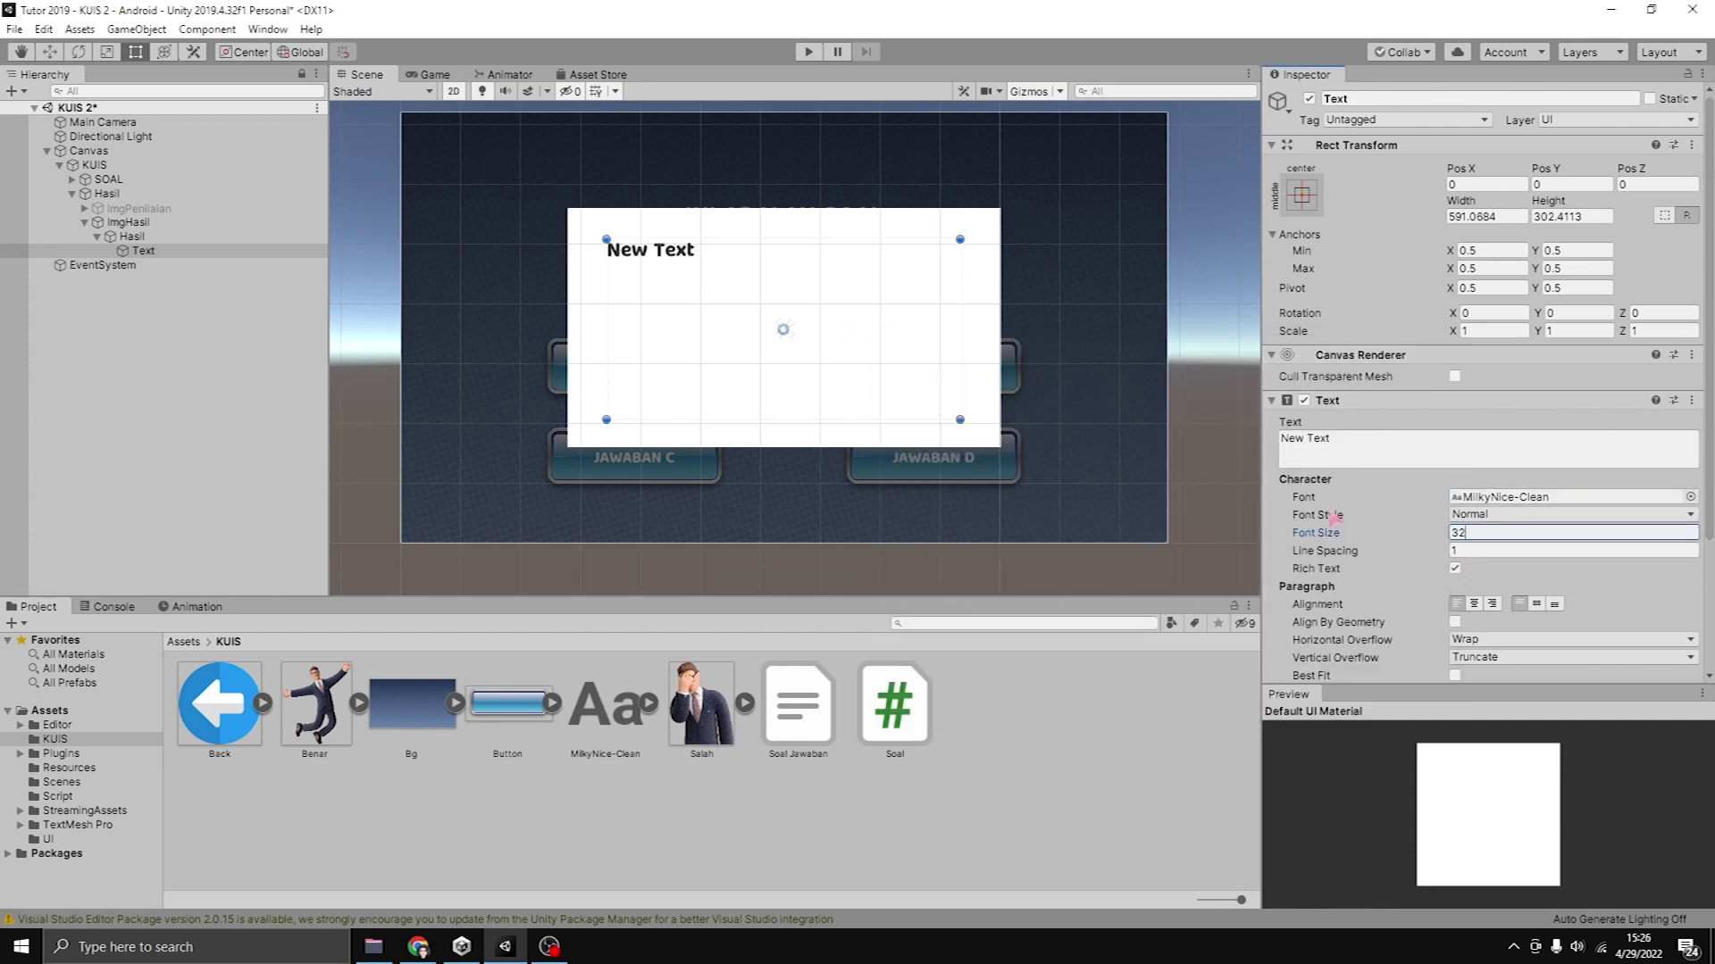
scroll(747, 559, down, 1)
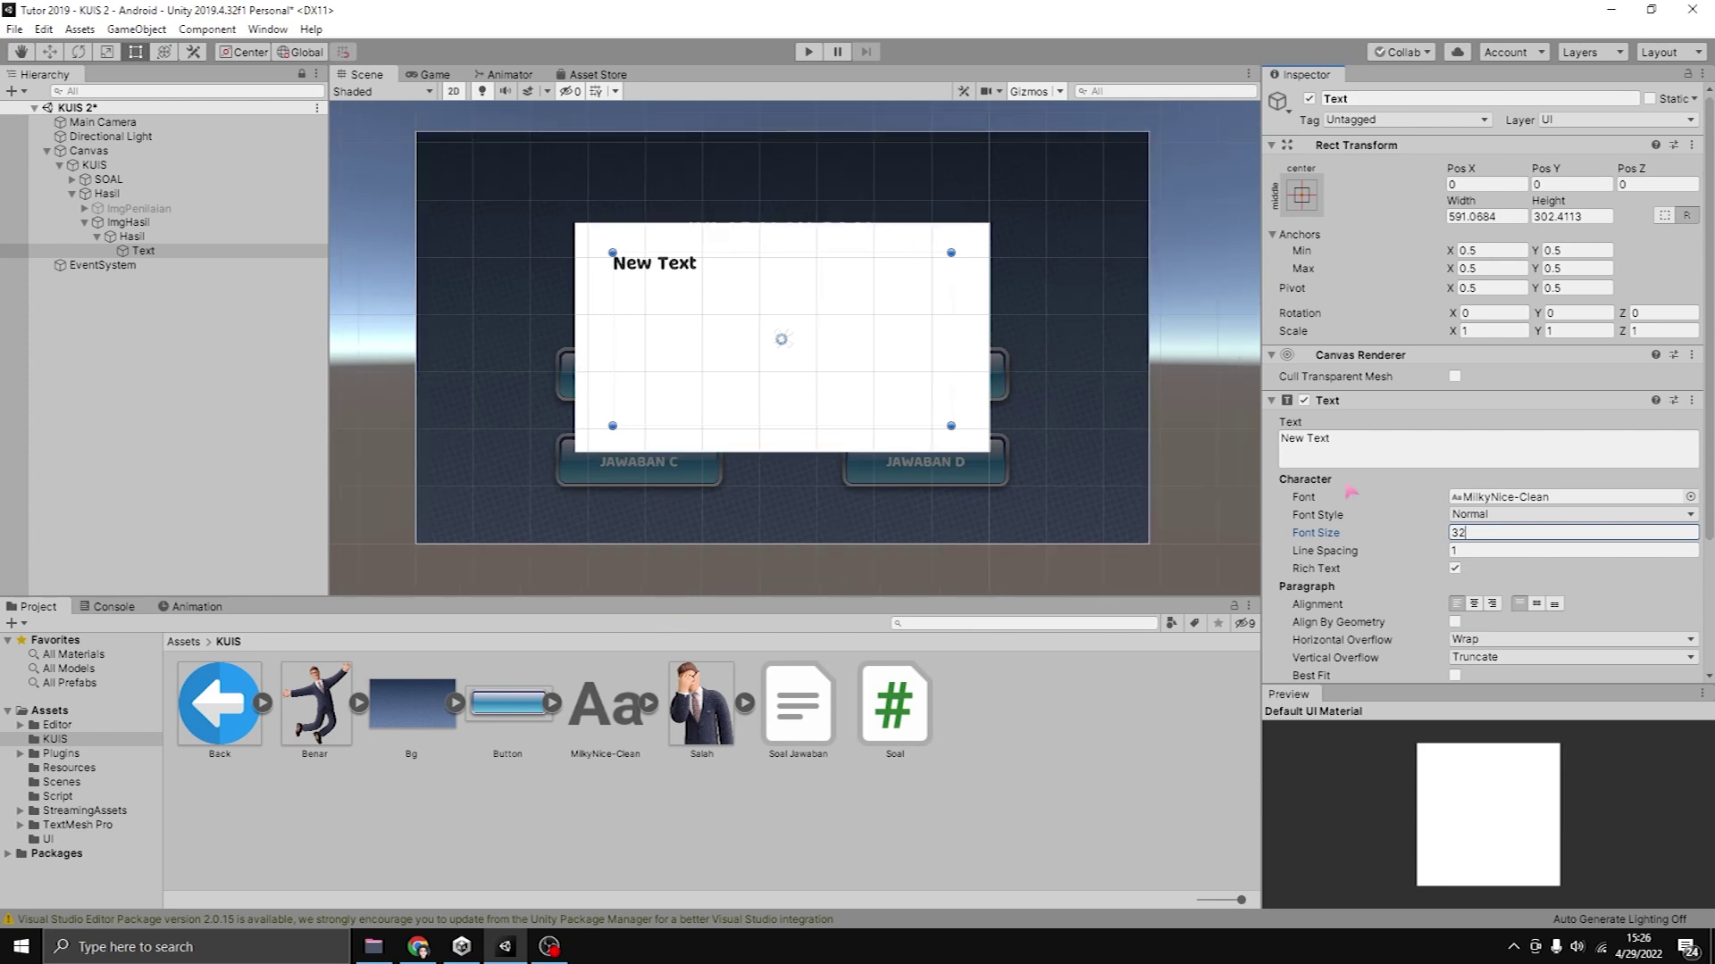
click(615, 470)
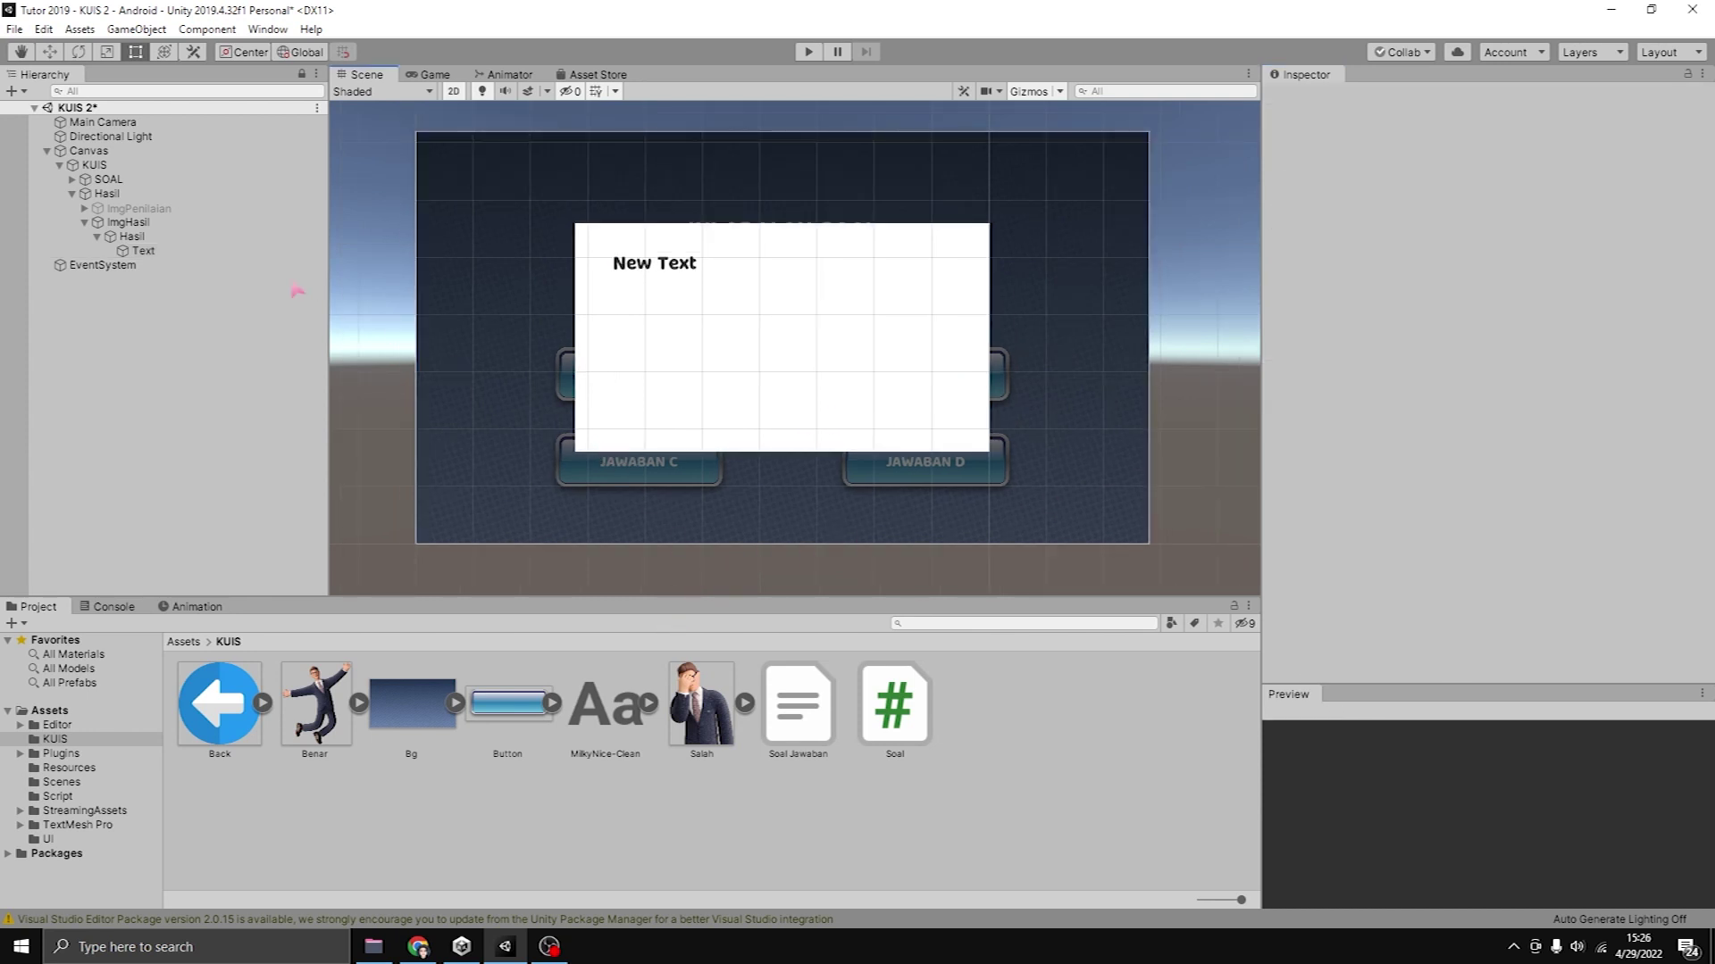
click(185, 251)
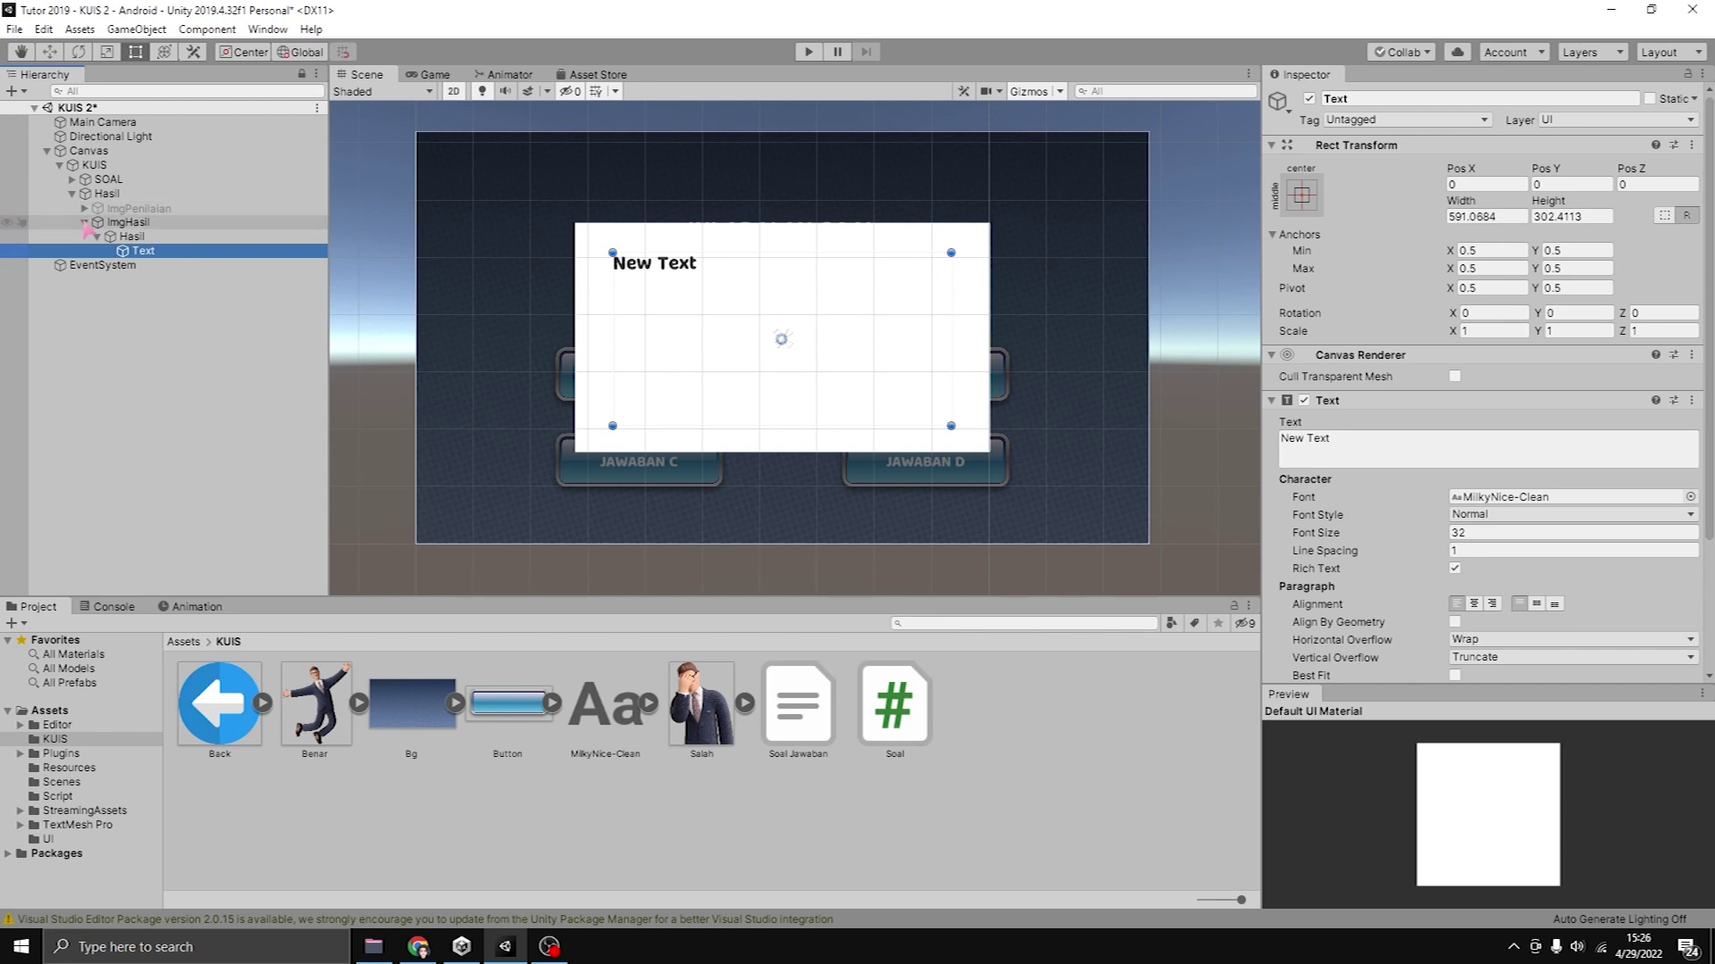
Create an empty game object at the scene's root level and name it SoalController.
click(116, 222)
click(84, 223)
click(72, 194)
click(104, 268)
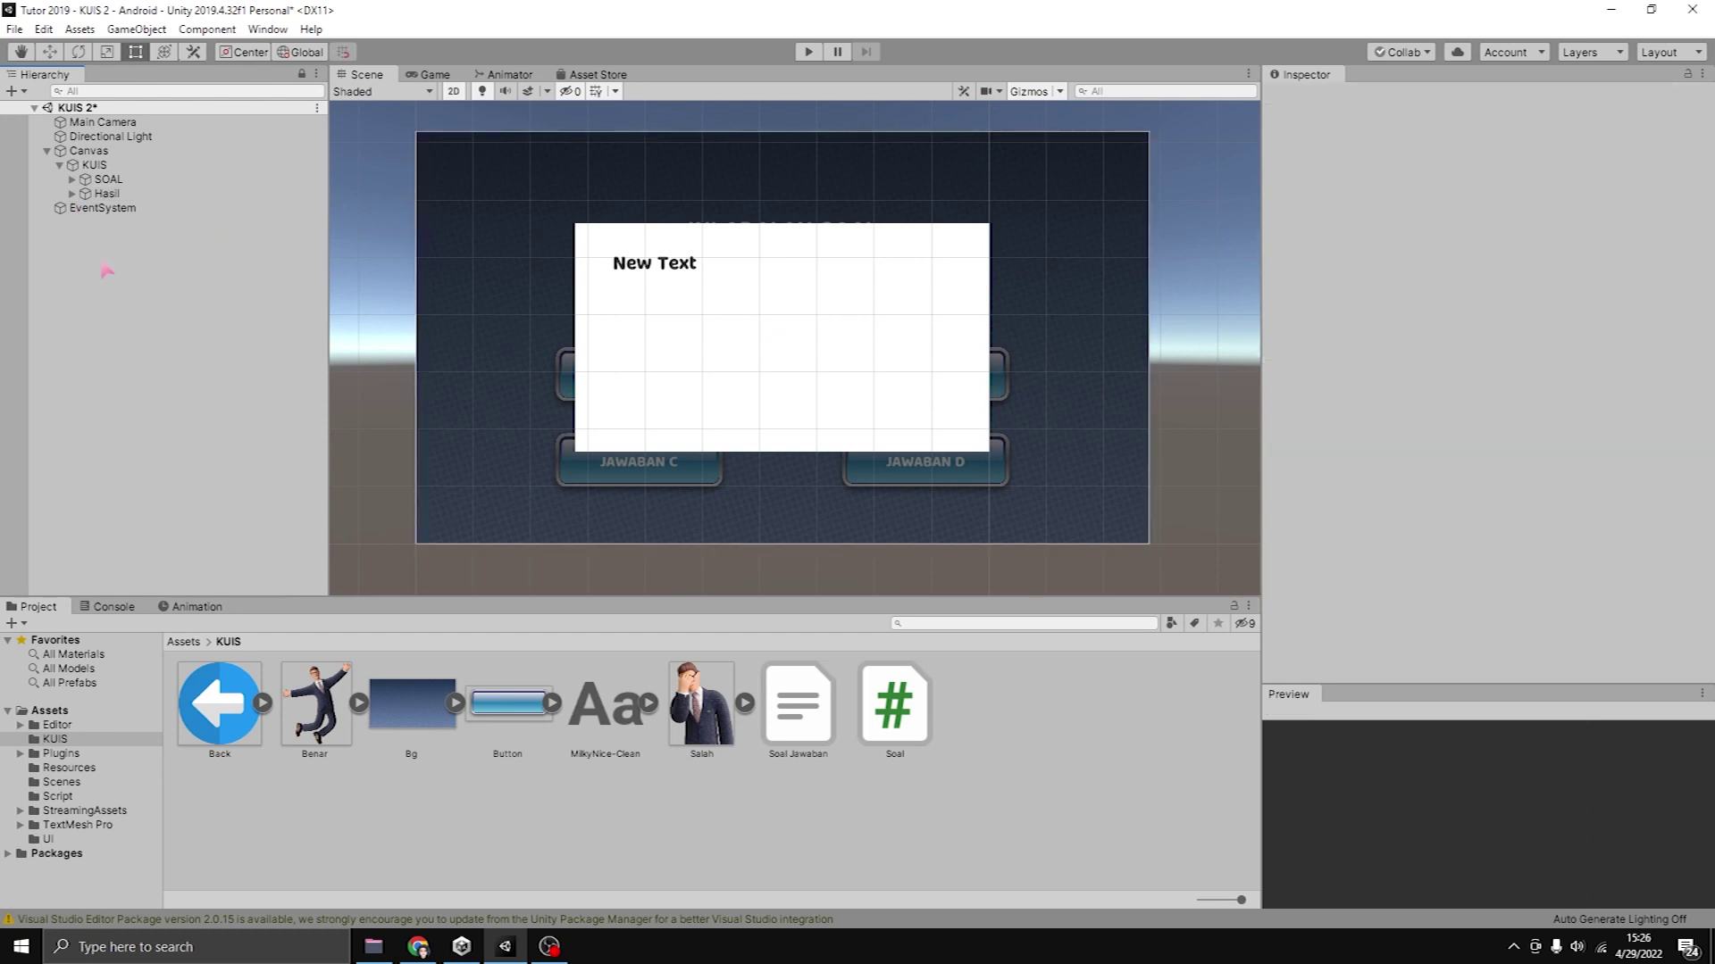
right_click(104, 267)
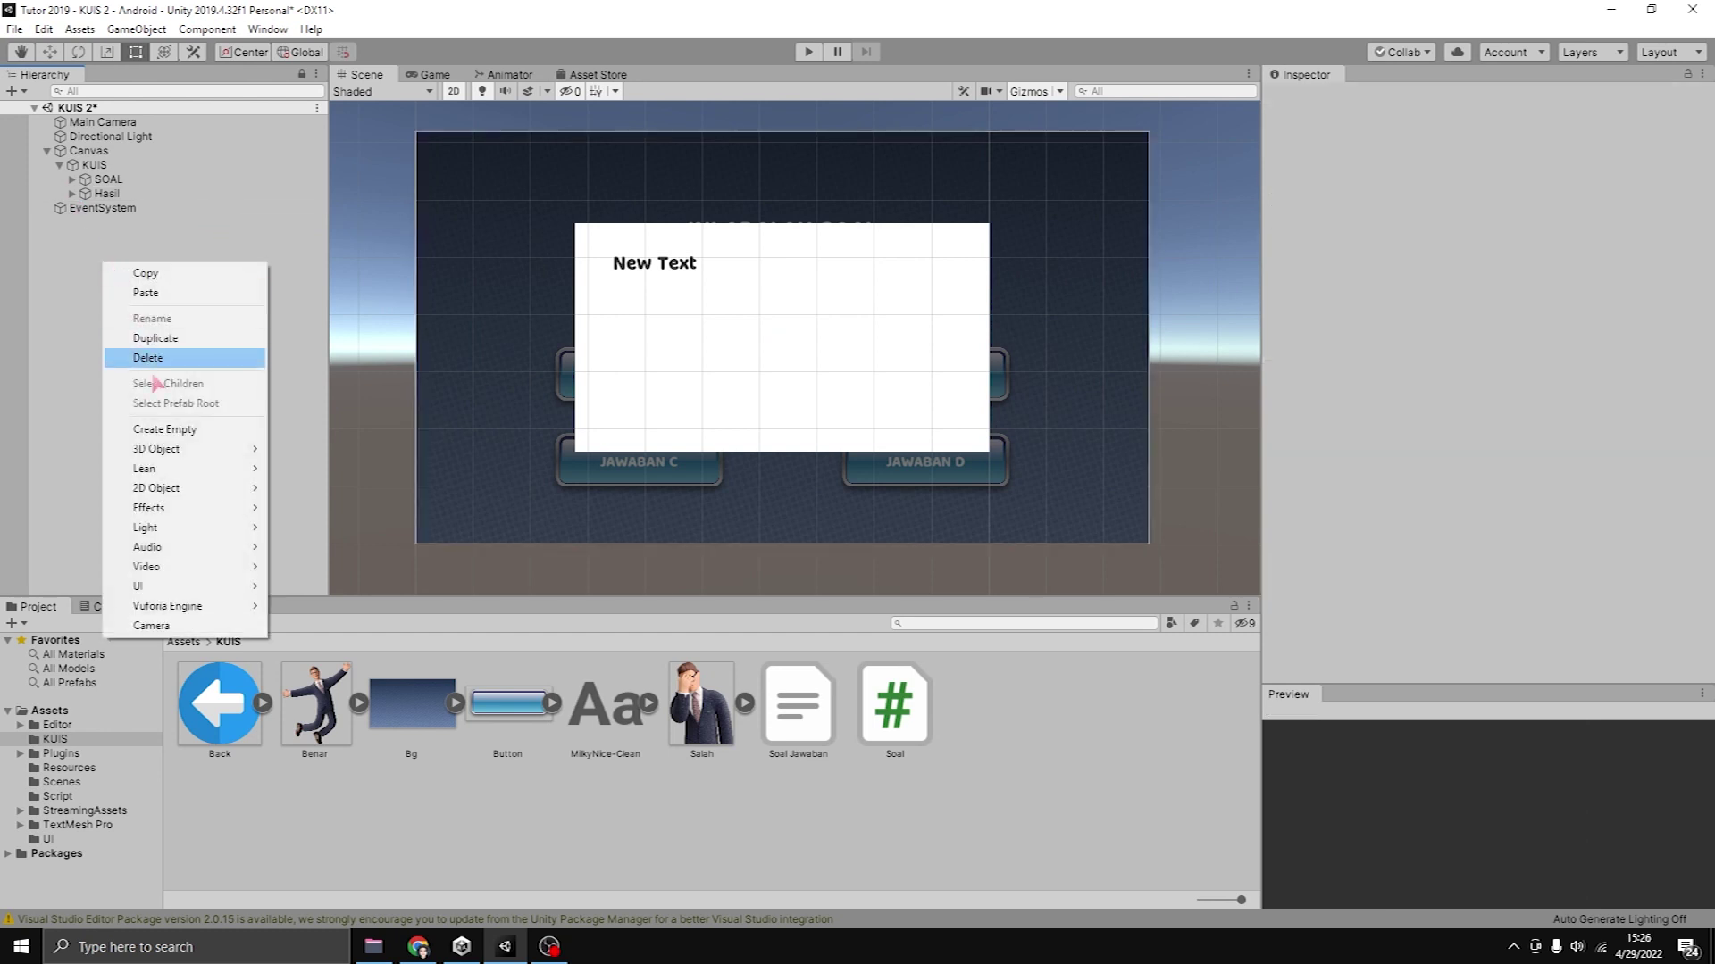
click(163, 429)
click(60, 164)
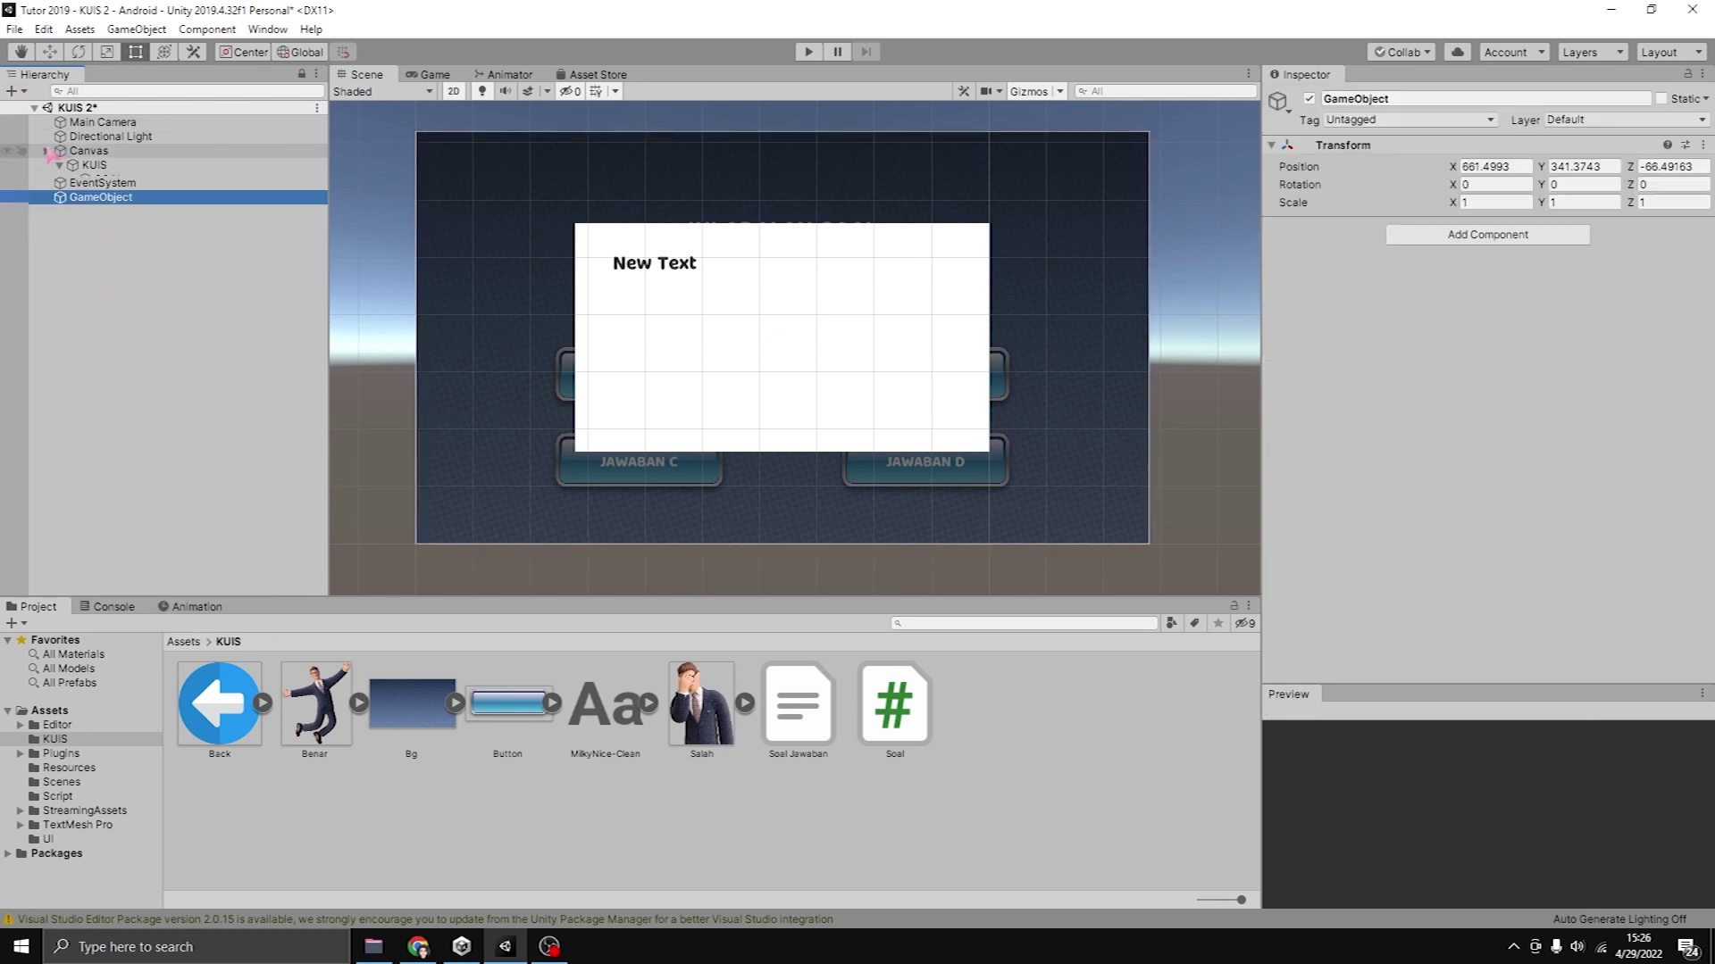
click(46, 151)
click(100, 180)
text(SoalContro)
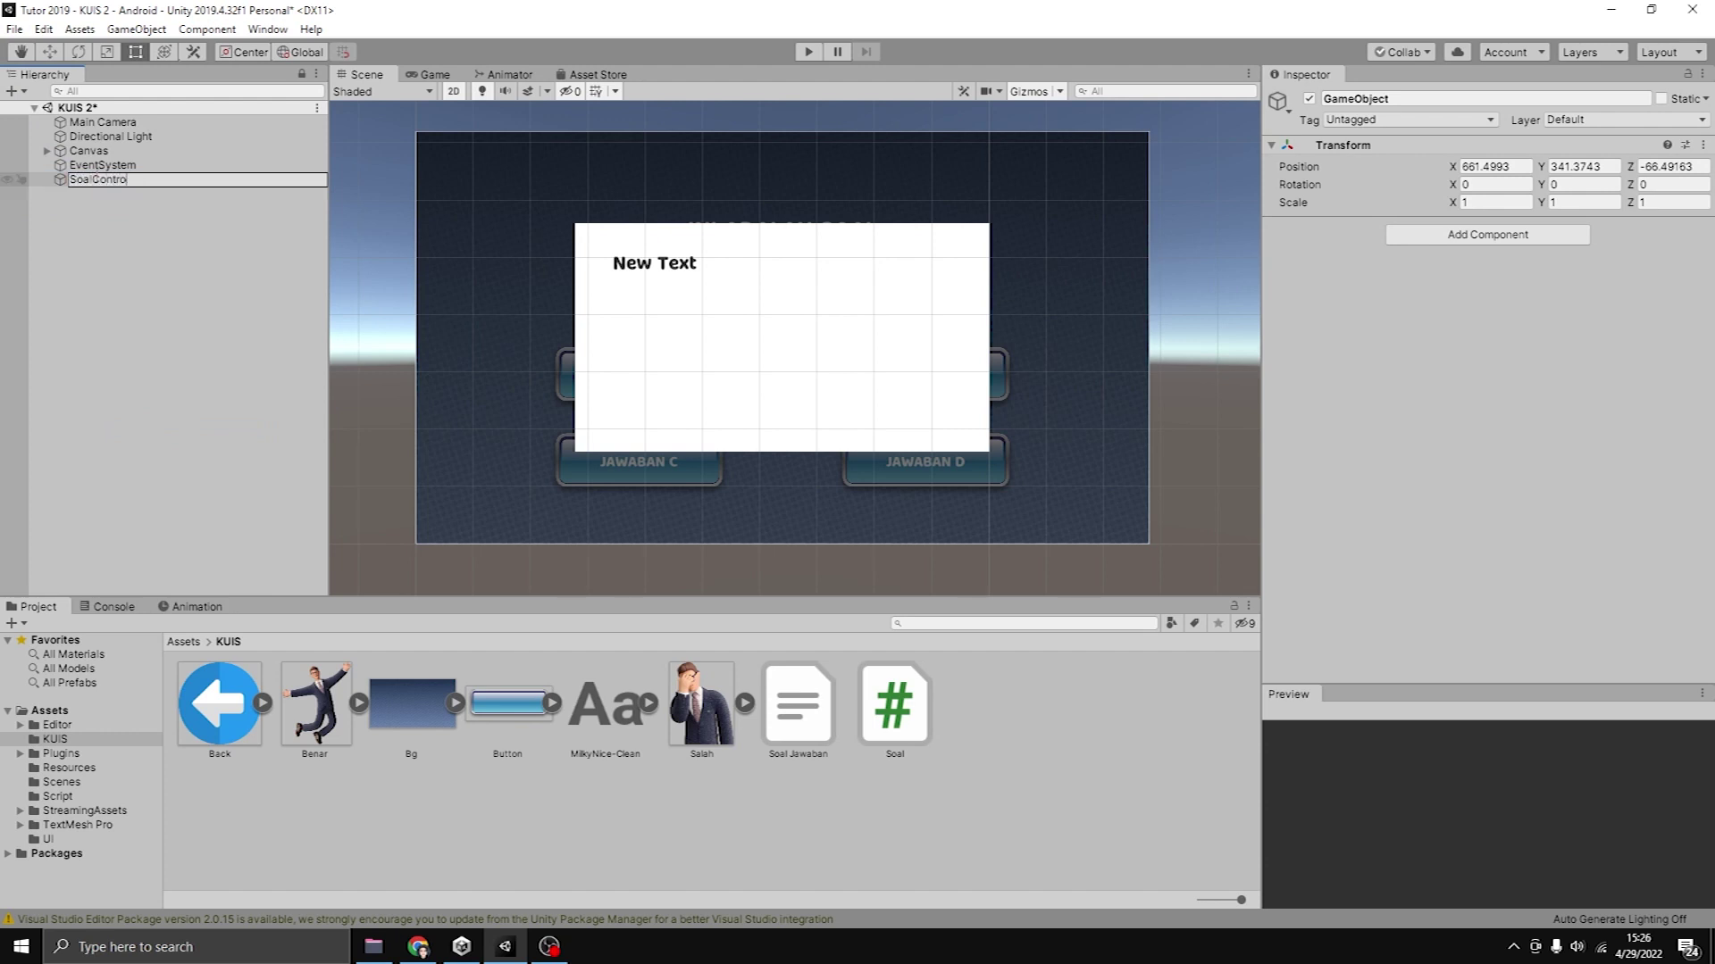
text(ller)
key(Return)
Attach the Soal script to SoalController and assign the Soal Jawaban file as its Asset Soal.
drag(910, 722, 1443, 497)
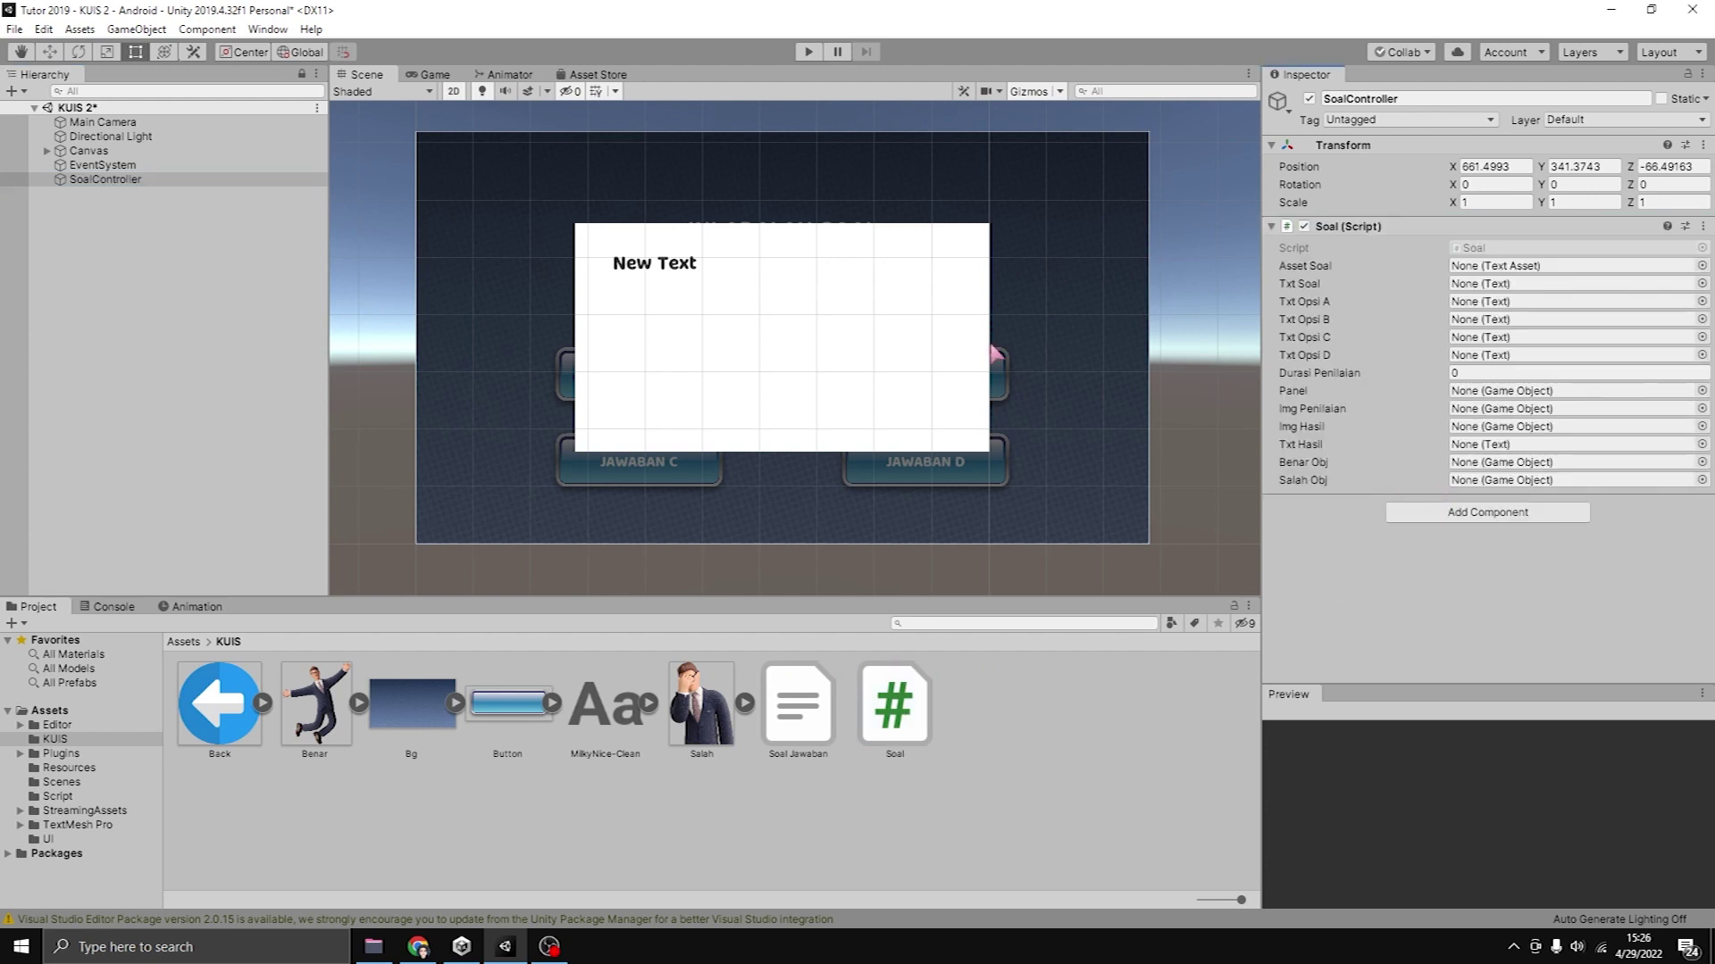
click(47, 151)
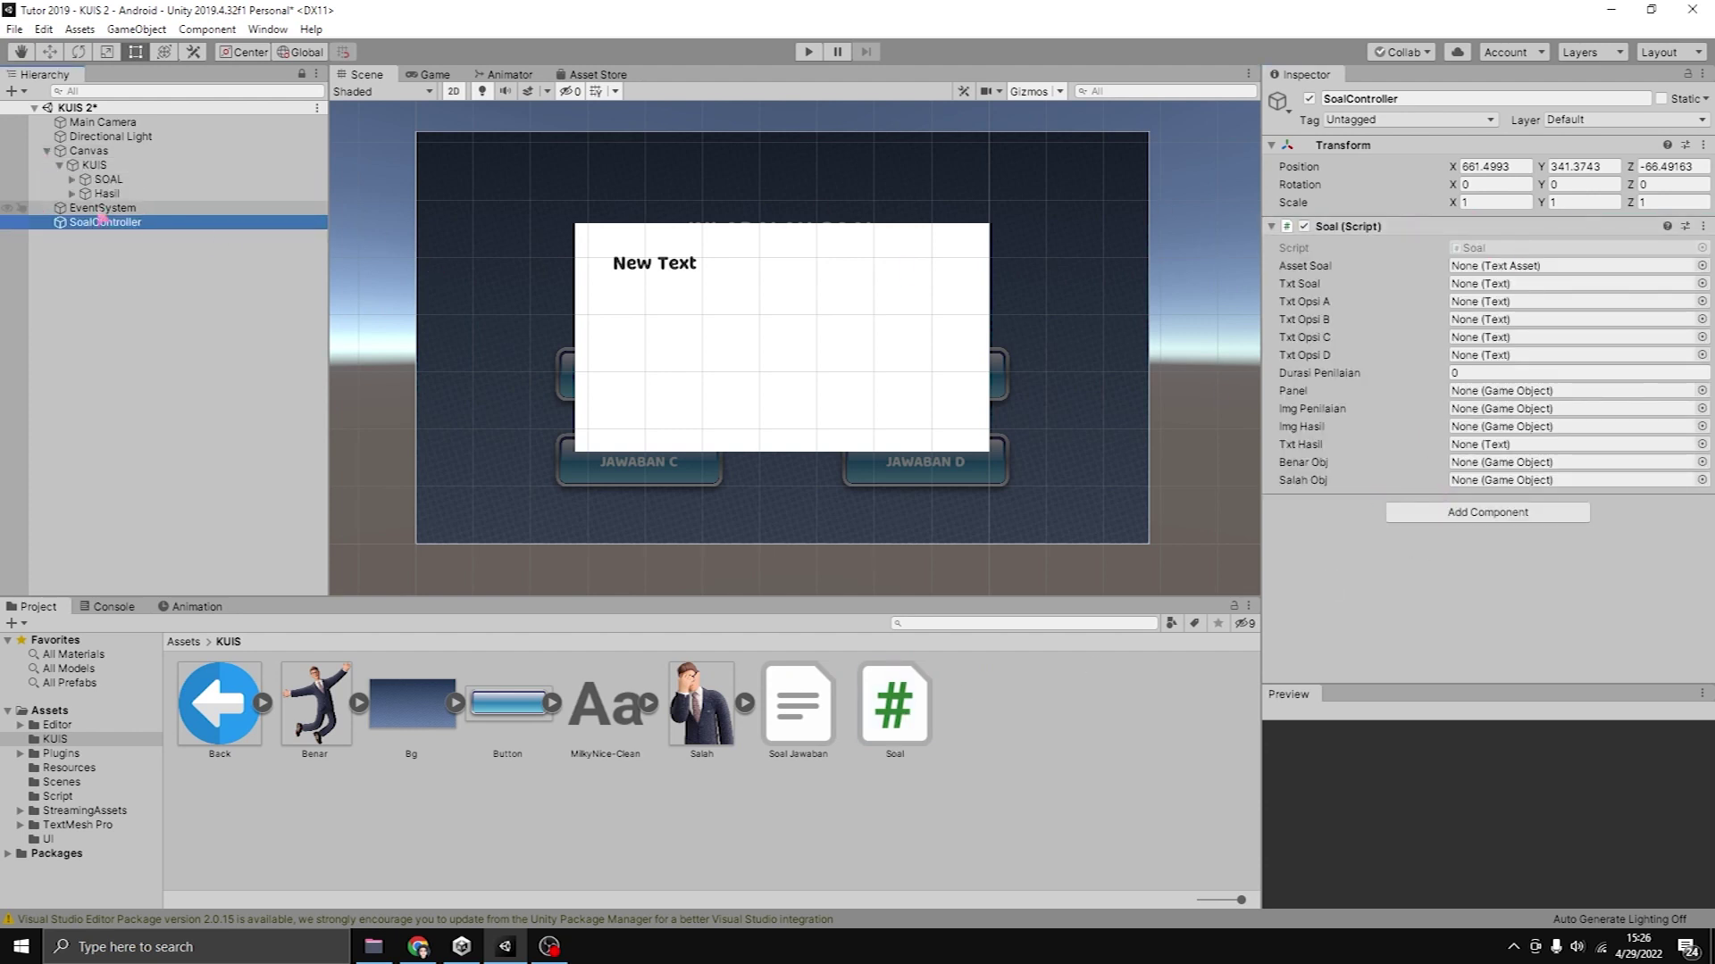
drag(784, 705, 1528, 268)
Deactivate the Hasil panel under KUIS so that it no longer covers the question screen.
click(72, 178)
click(73, 307)
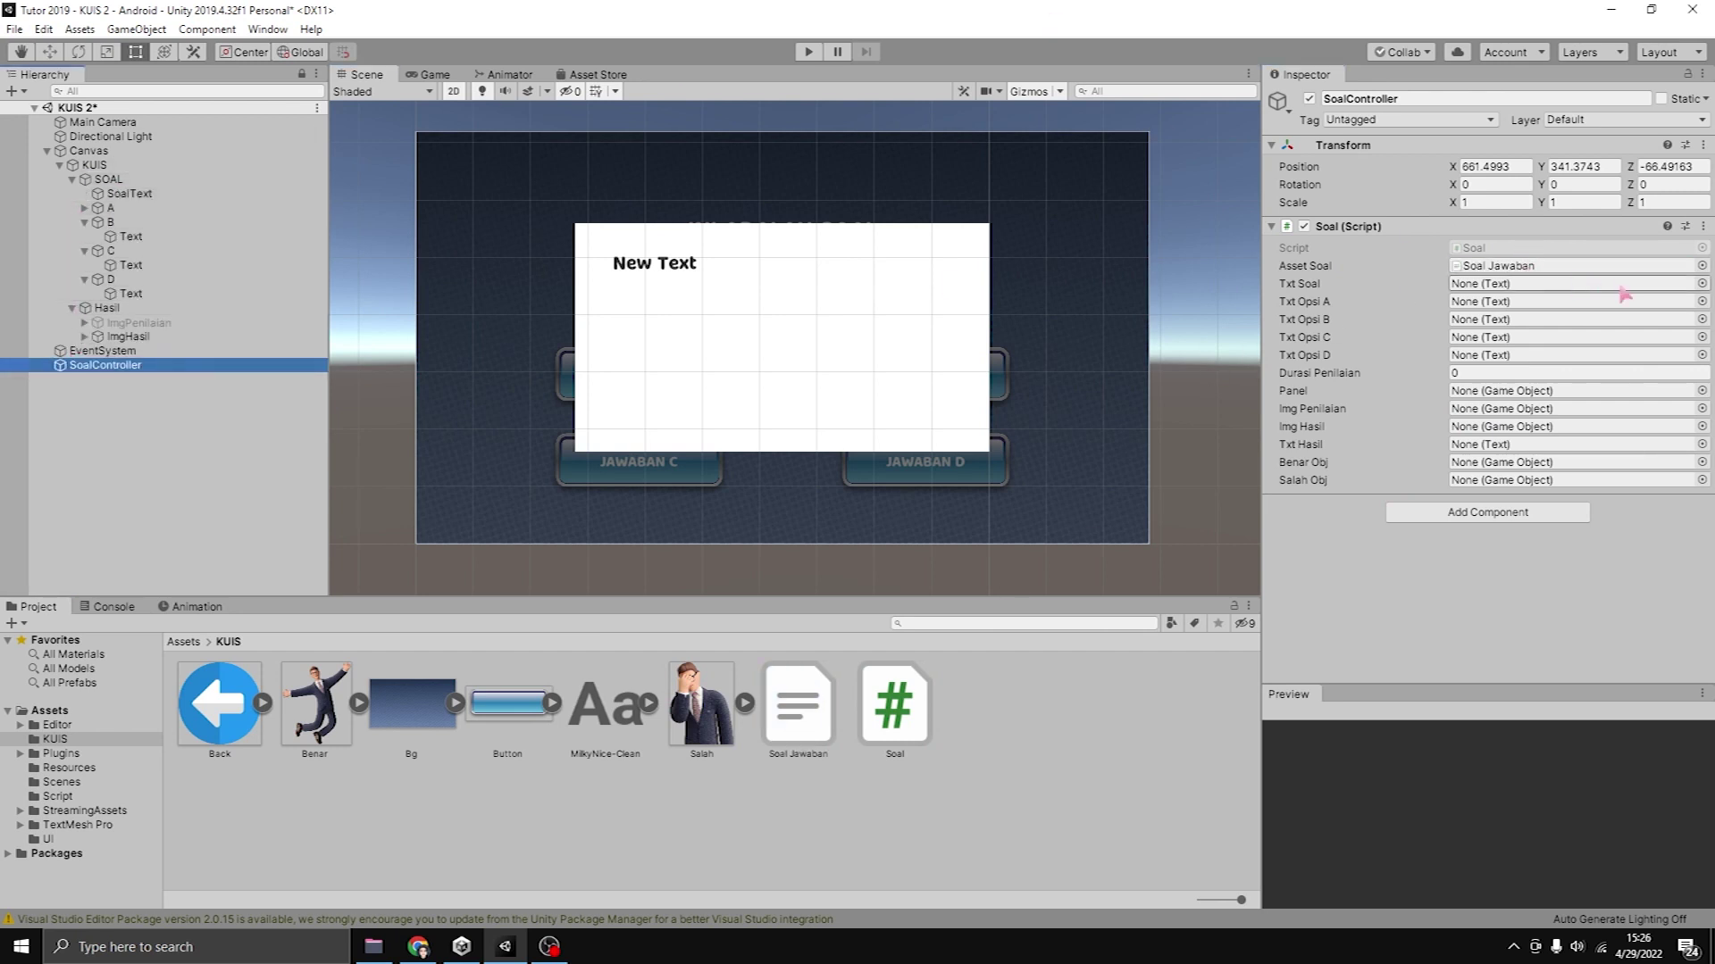
click(116, 194)
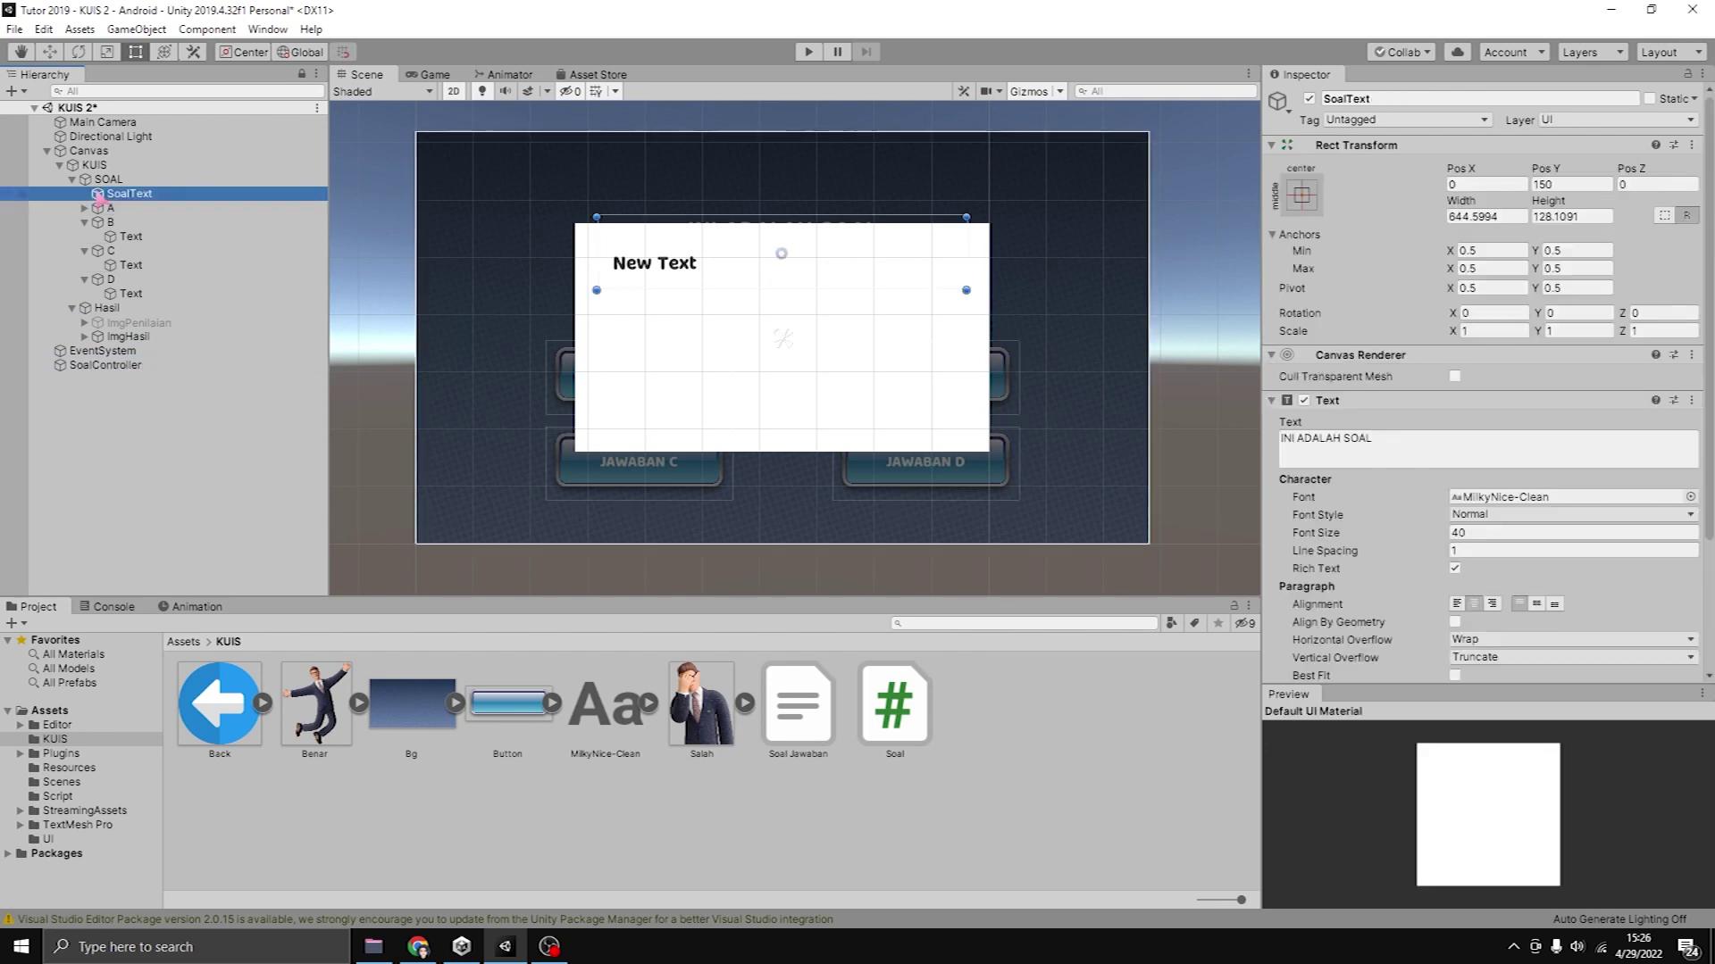
click(107, 308)
click(1309, 99)
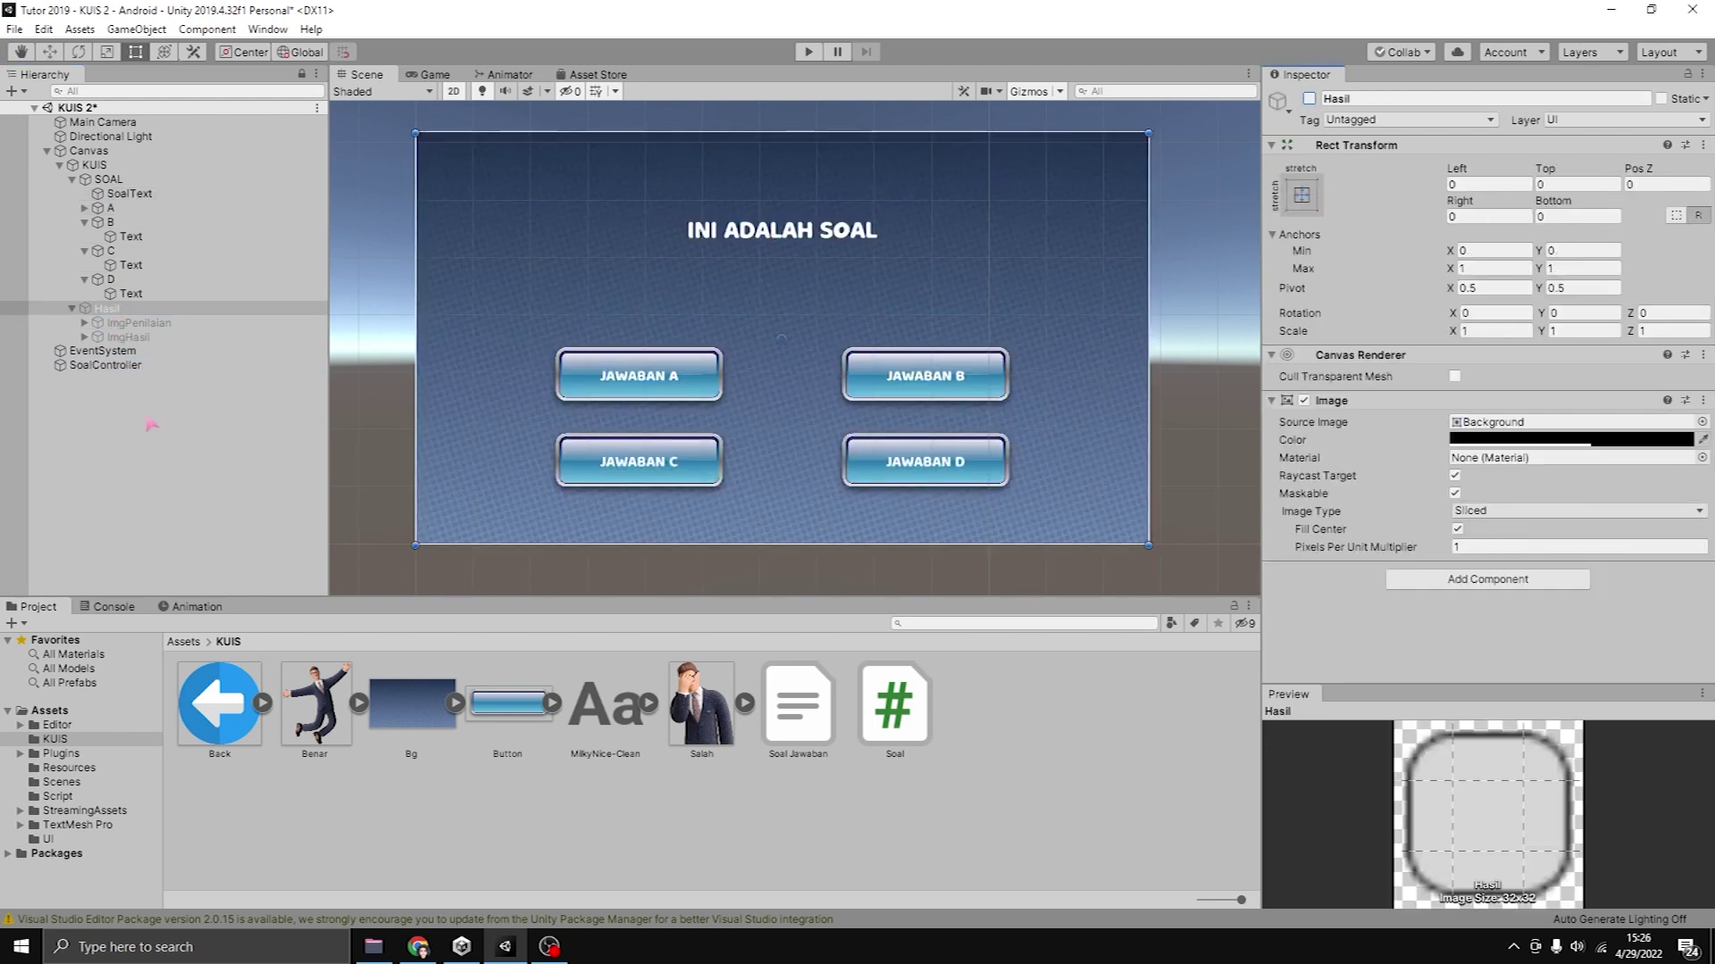
Assign SoalText to SoalController's Txt Soal and the text objects of buttons A to D to Txt Opsi A through Txt Opsi D.
click(107, 364)
drag(100, 198, 1531, 283)
click(85, 207)
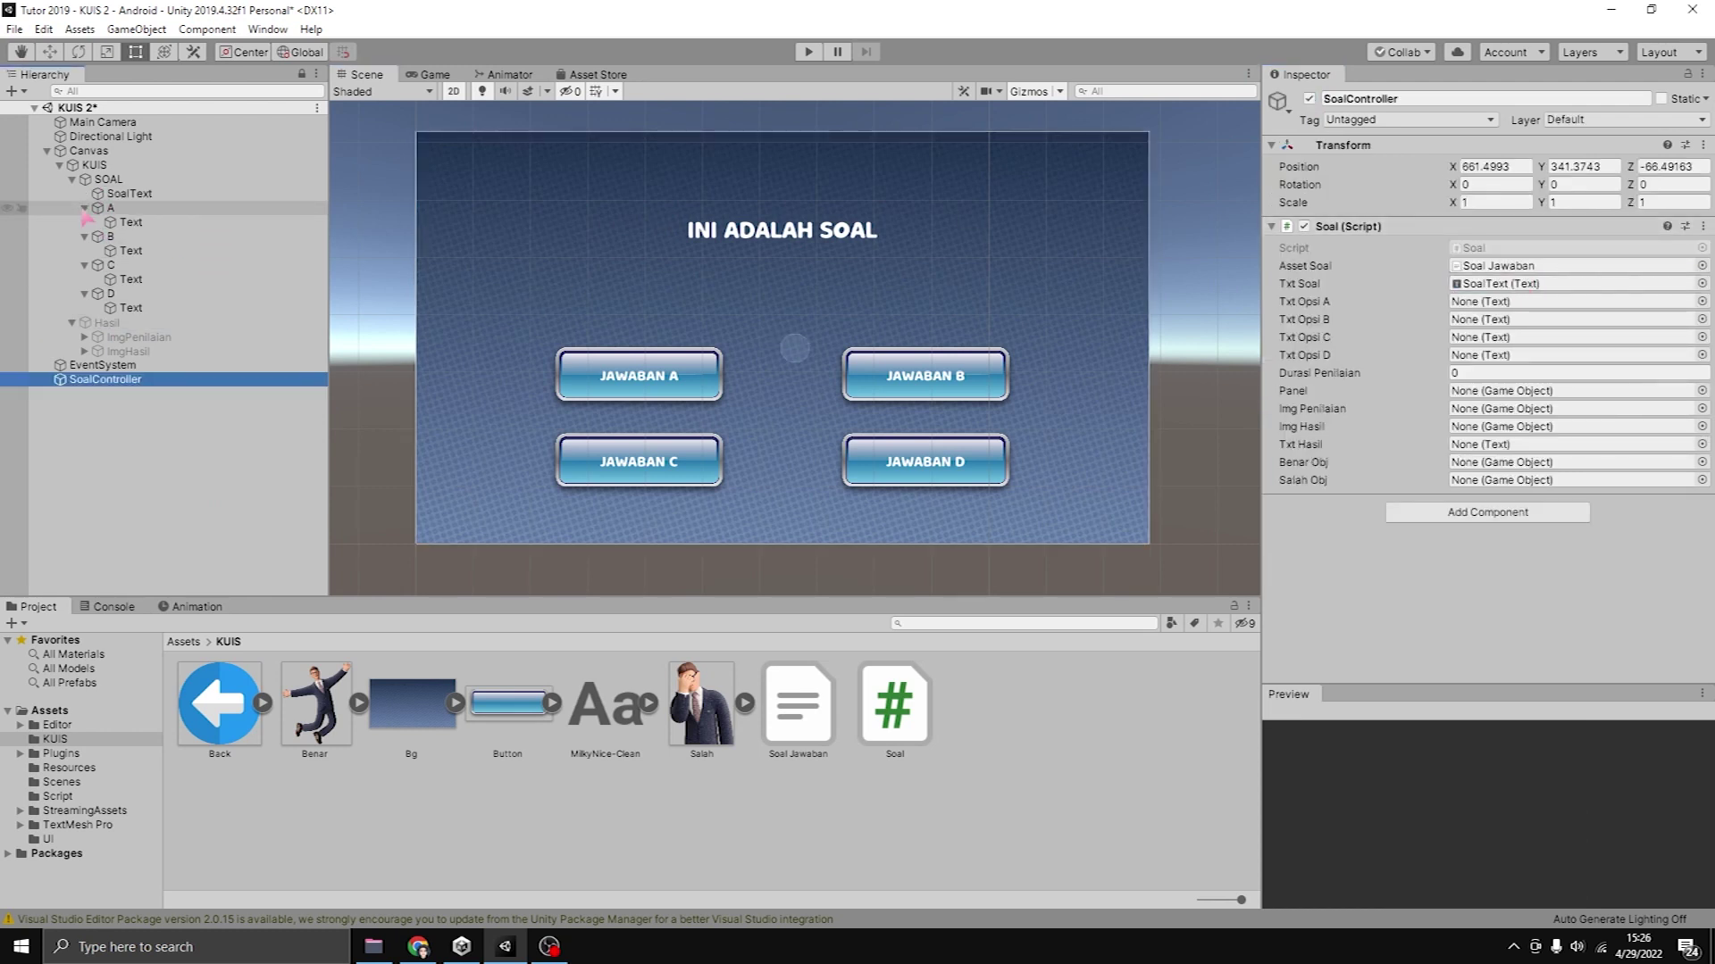
drag(116, 224, 1518, 301)
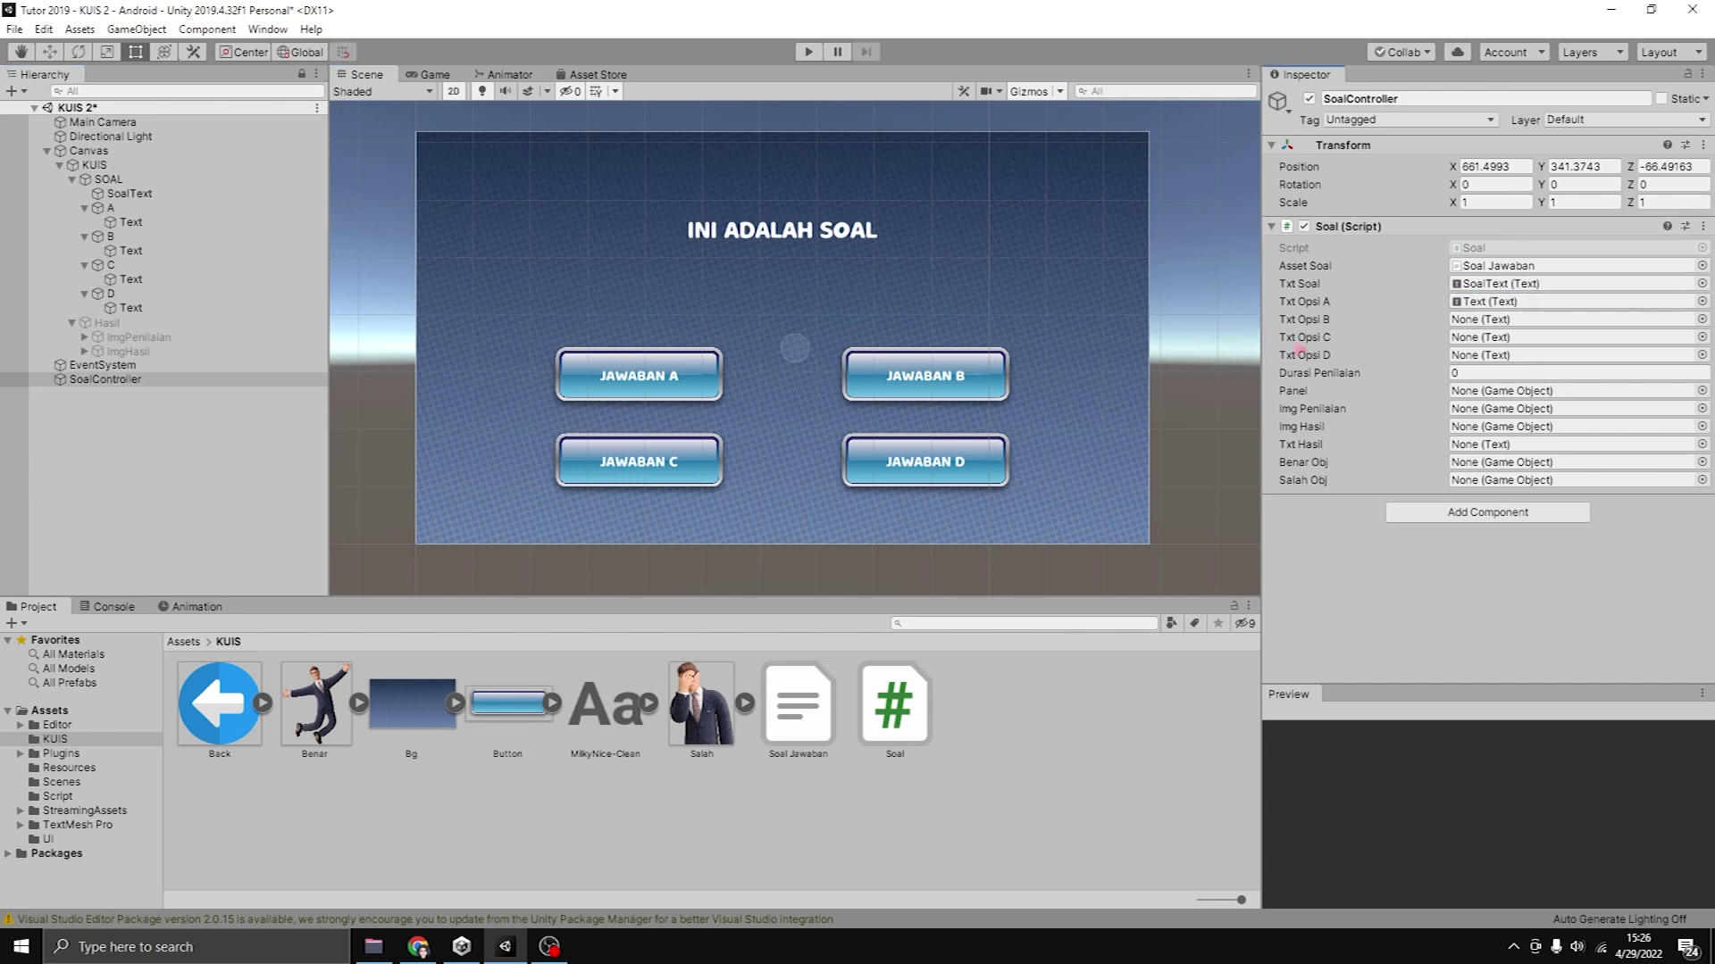
drag(114, 256, 1518, 321)
drag(112, 280, 1518, 337)
drag(112, 308, 1518, 355)
Set SoalController's Durasi Penilaian to 2, with Hasil assigned as Panel and ImgPenilaian as Img Penilaian.
click(1395, 383)
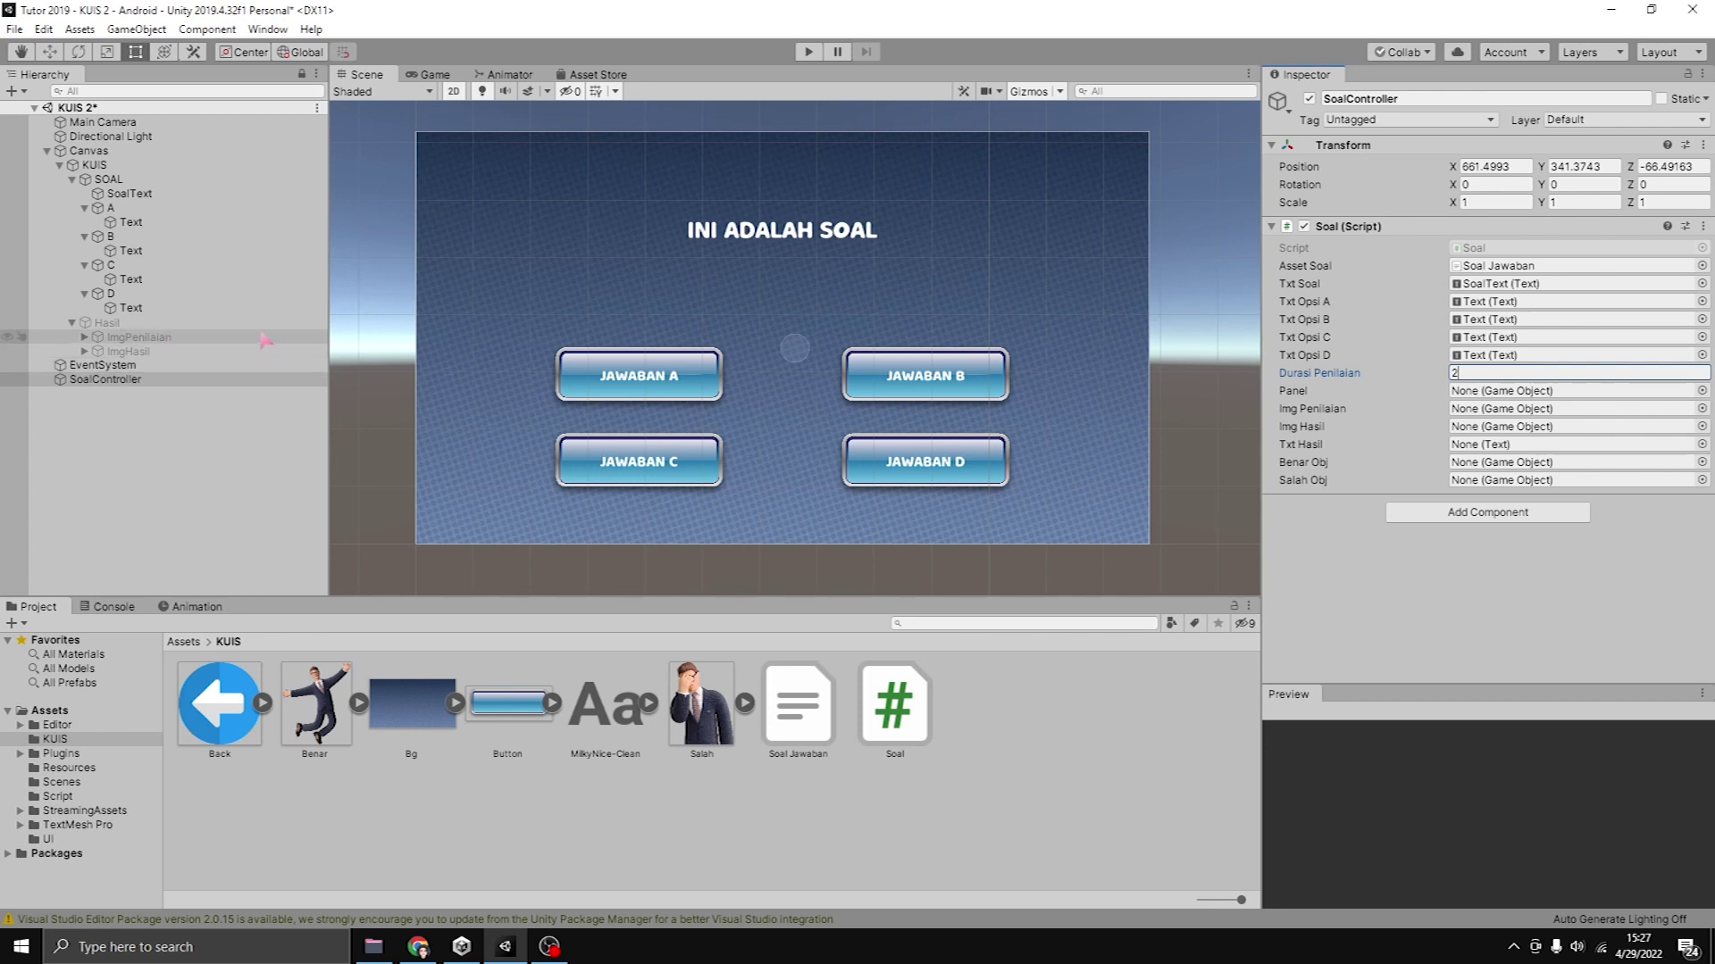
click(100, 323)
click(84, 338)
click(84, 381)
click(182, 436)
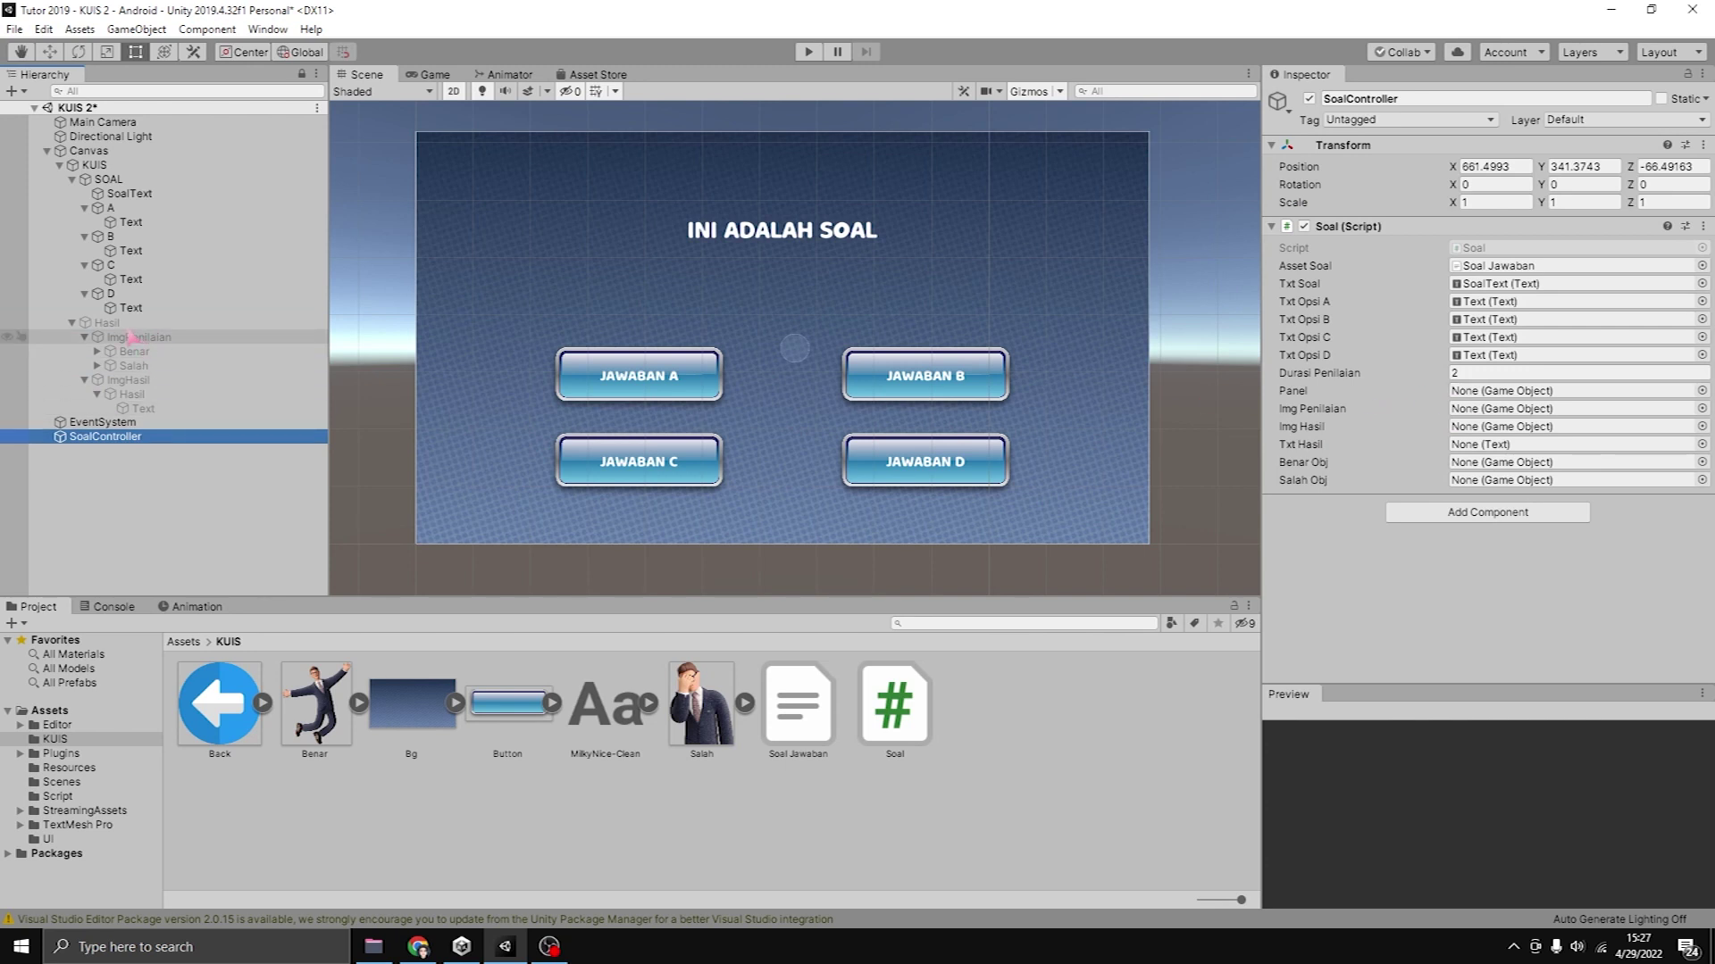
drag(93, 325, 1523, 399)
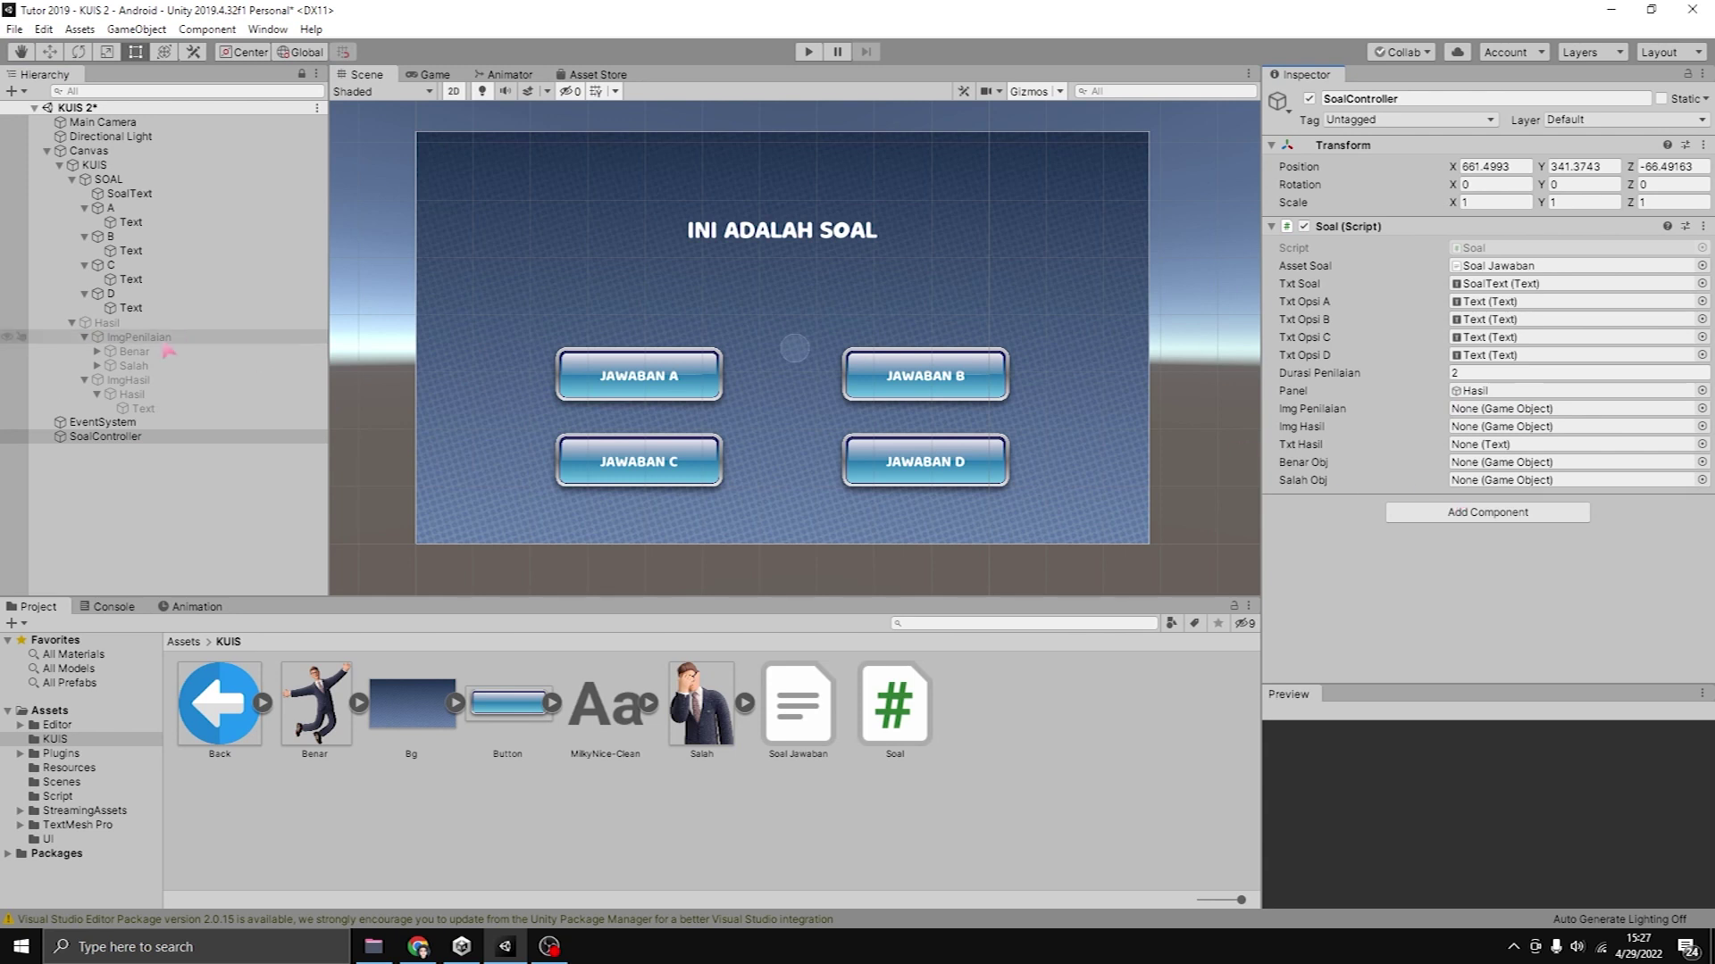
drag(110, 348, 1519, 409)
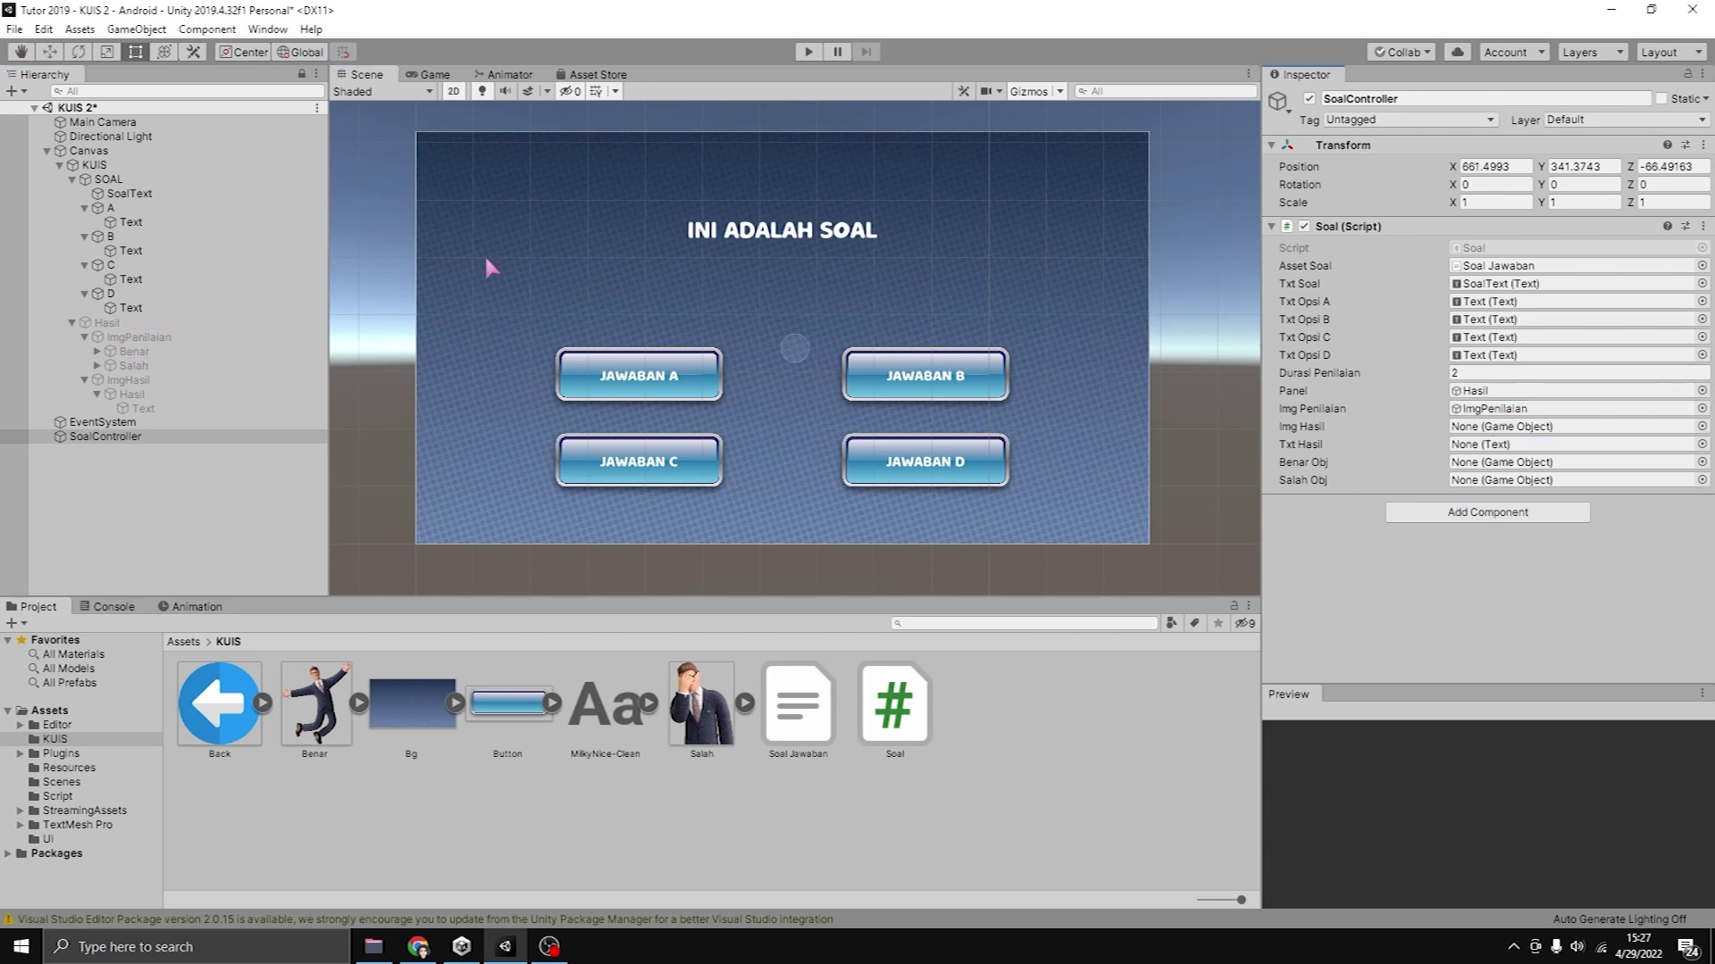
Assign ImgHasil, its result text, Benar and Salah to SoalController's Img Hasil, Txt Hasil, Benar Obj and Salah Obj.
drag(116, 379, 1319, 451)
drag(154, 380, 1509, 429)
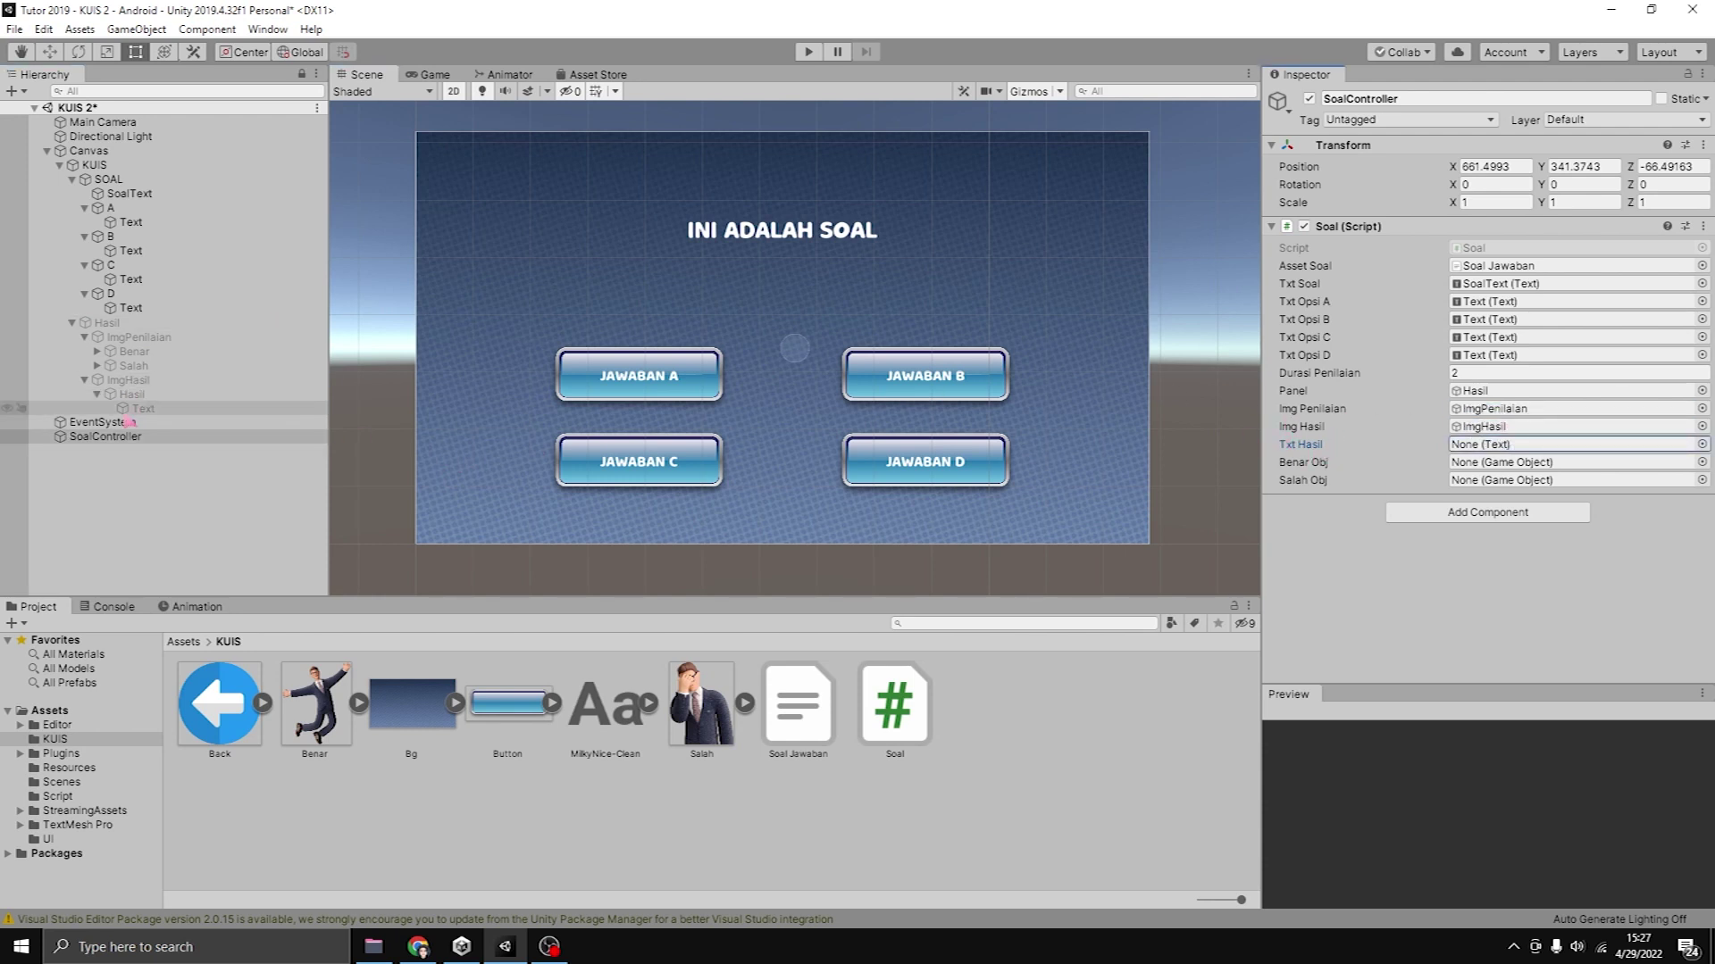
drag(130, 413, 1484, 444)
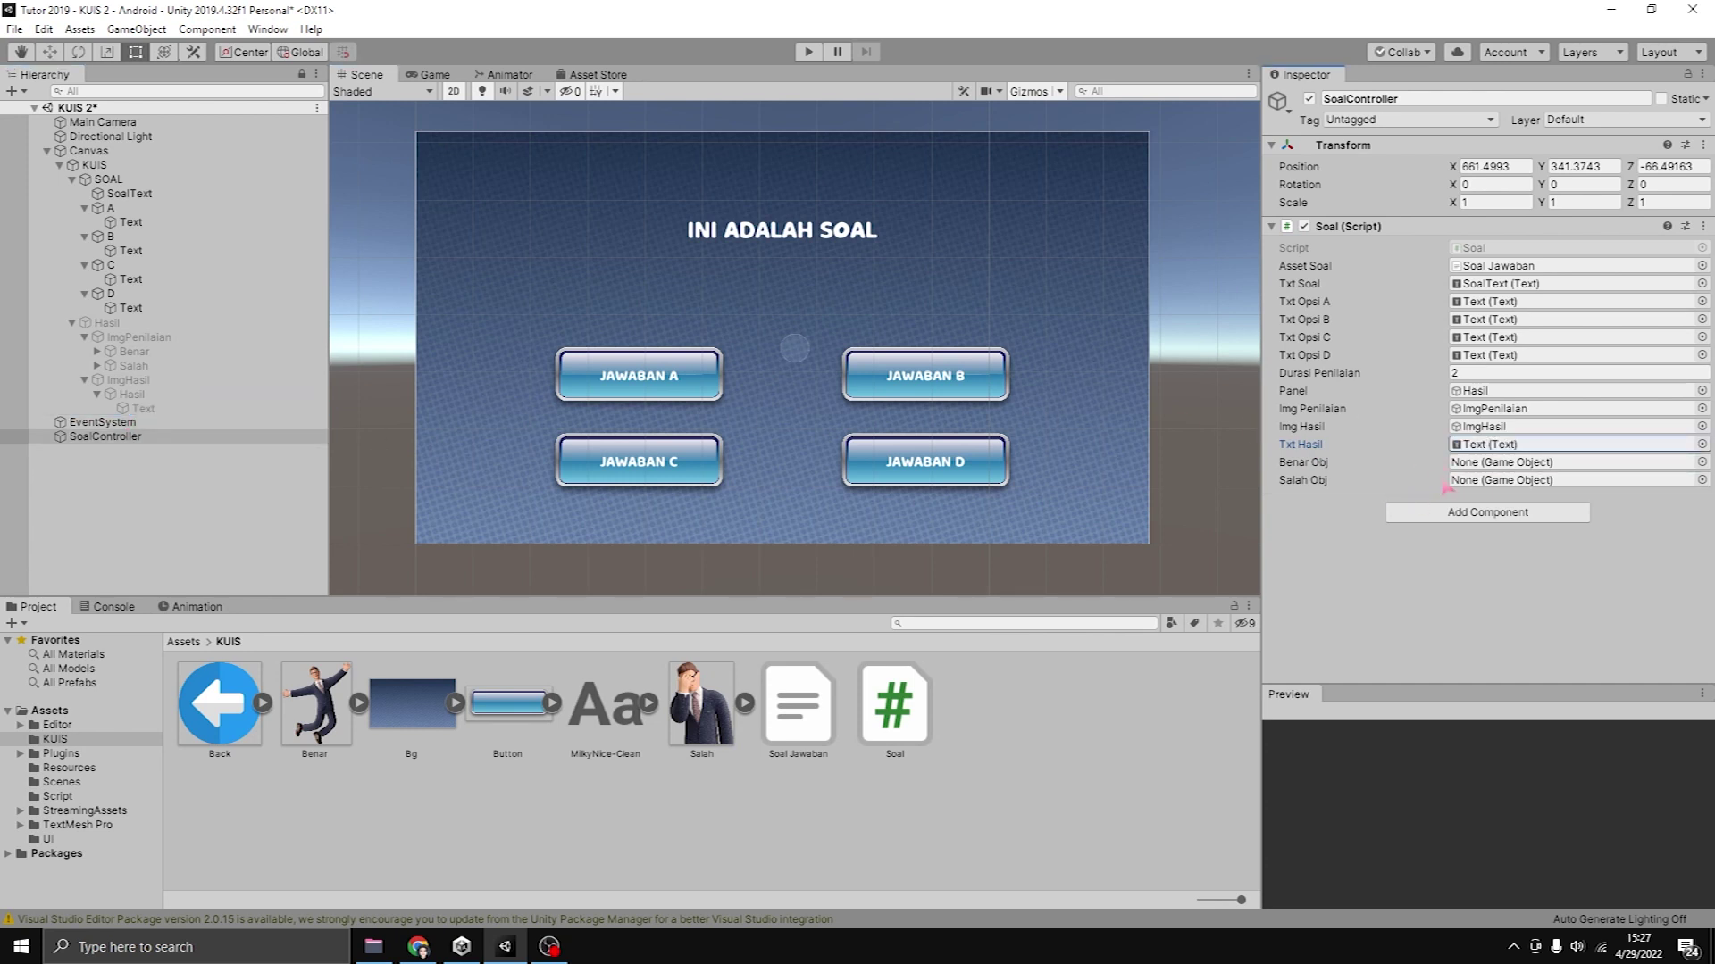
drag(135, 353, 1523, 461)
drag(196, 371, 1493, 480)
Test-run the quiz, compare the first question with the Soal Jawaban file, try the JJ. Thomson answer and stop the run.
scroll(929, 426, down, 2)
scroll(929, 426, up, 2)
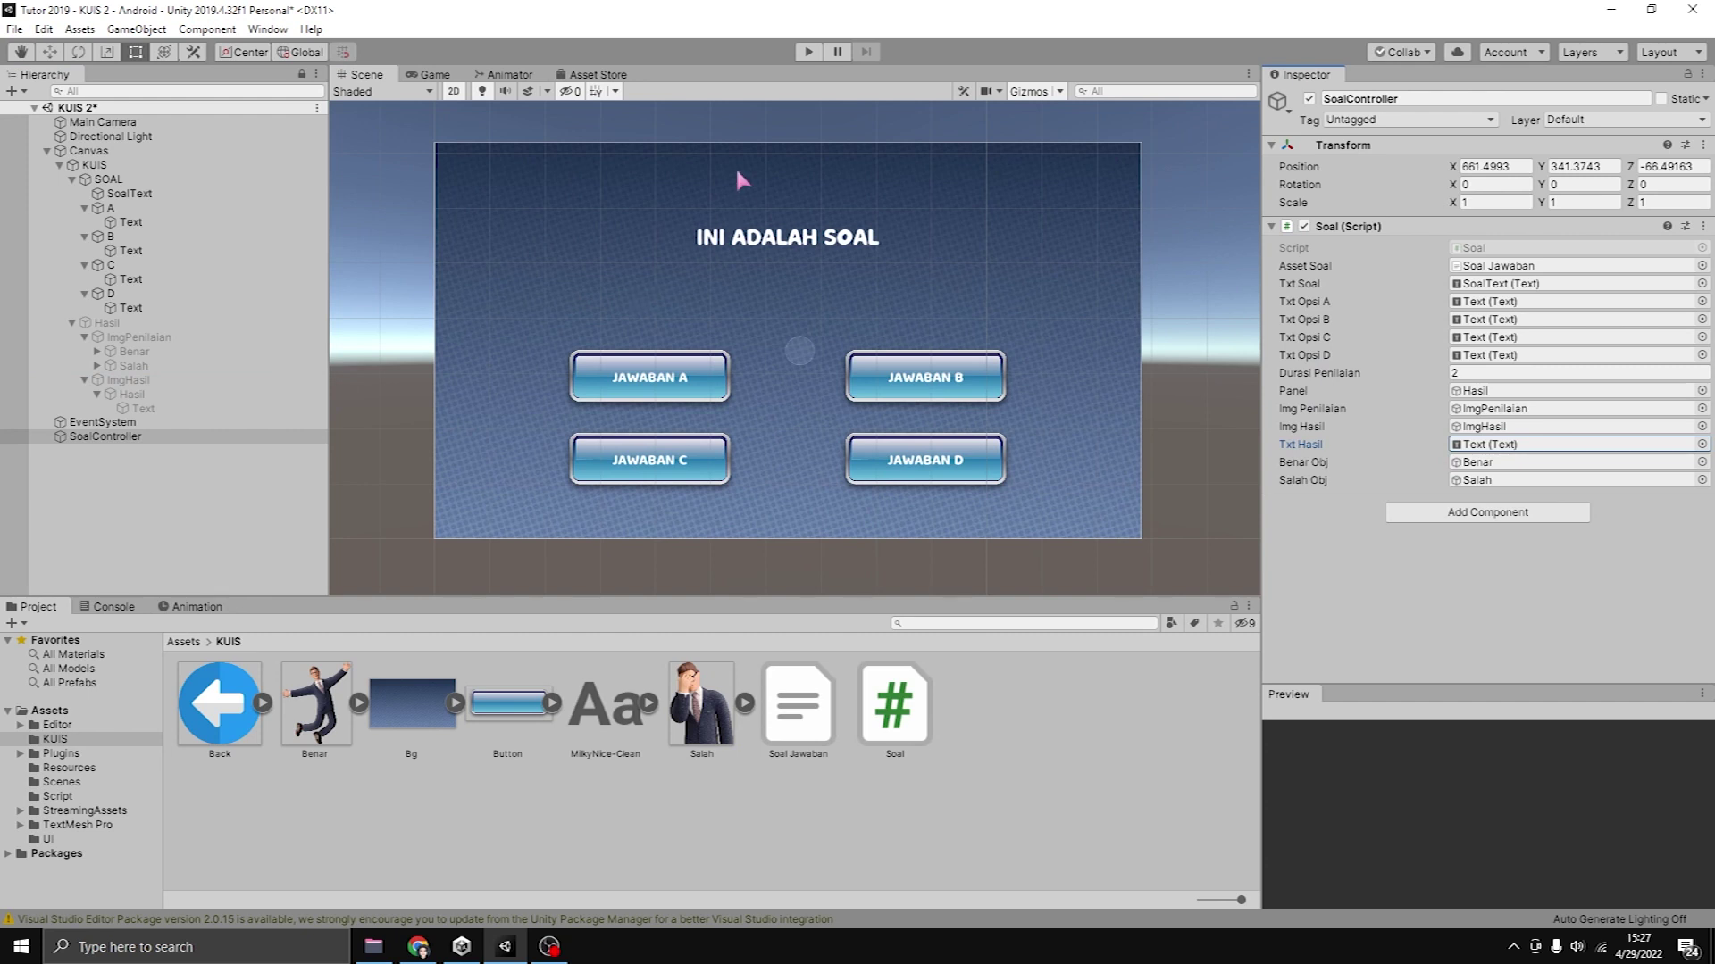
click(803, 53)
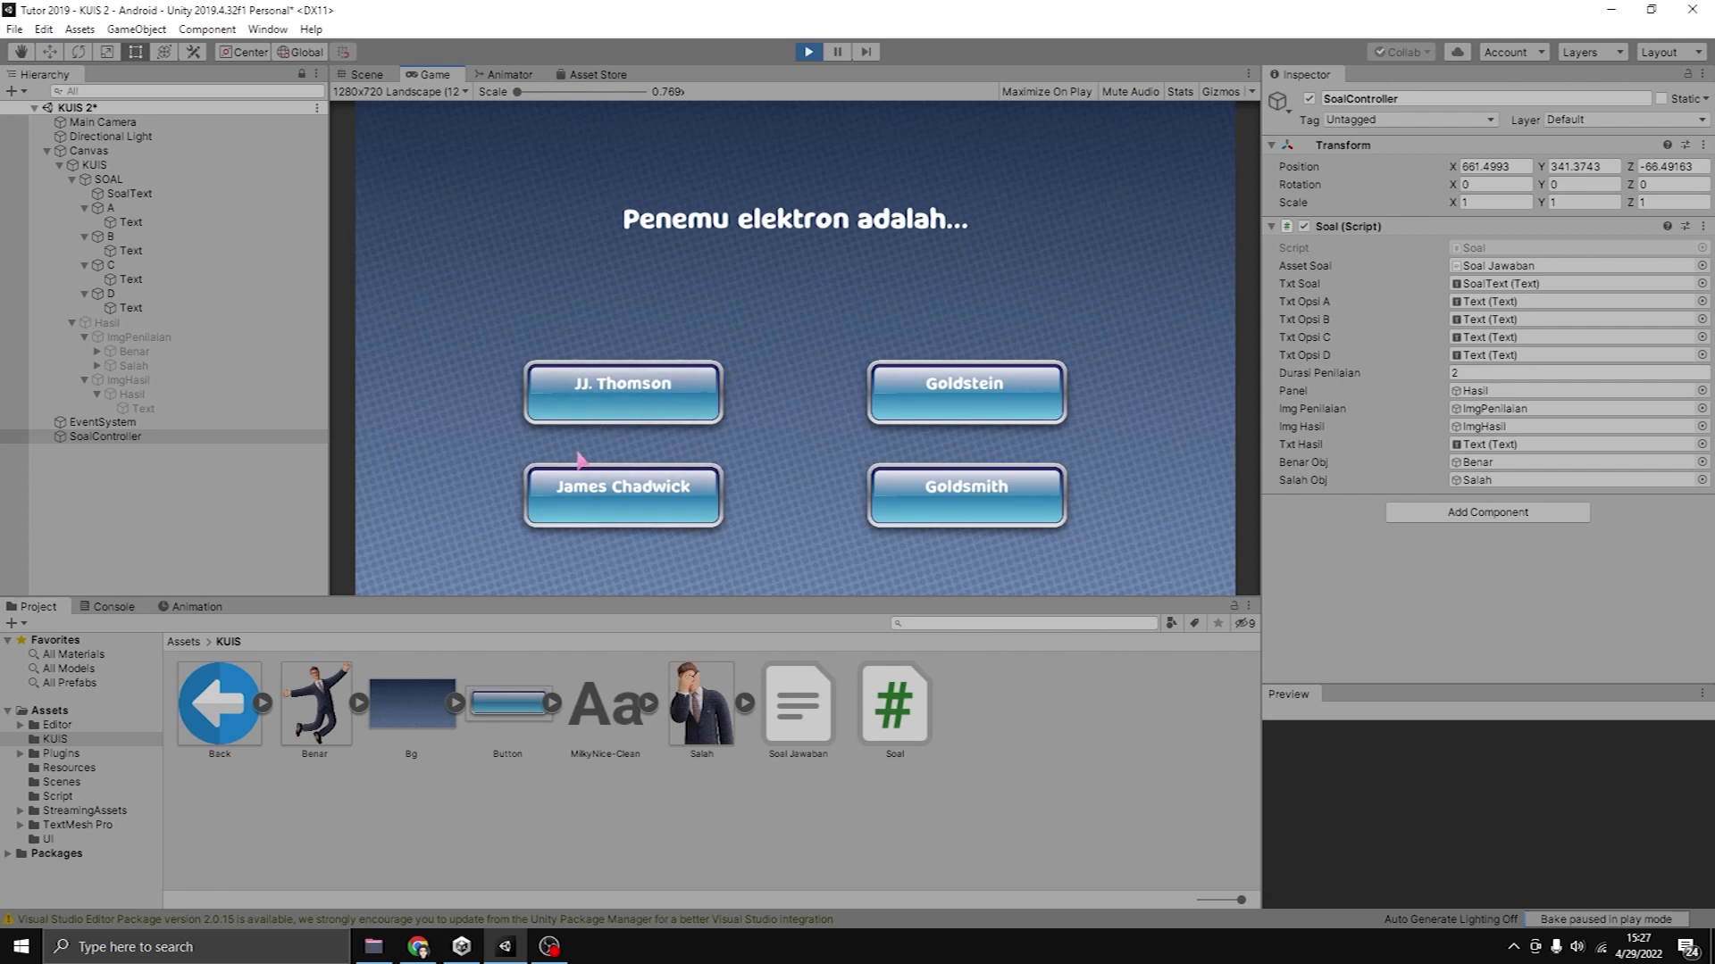
click(793, 710)
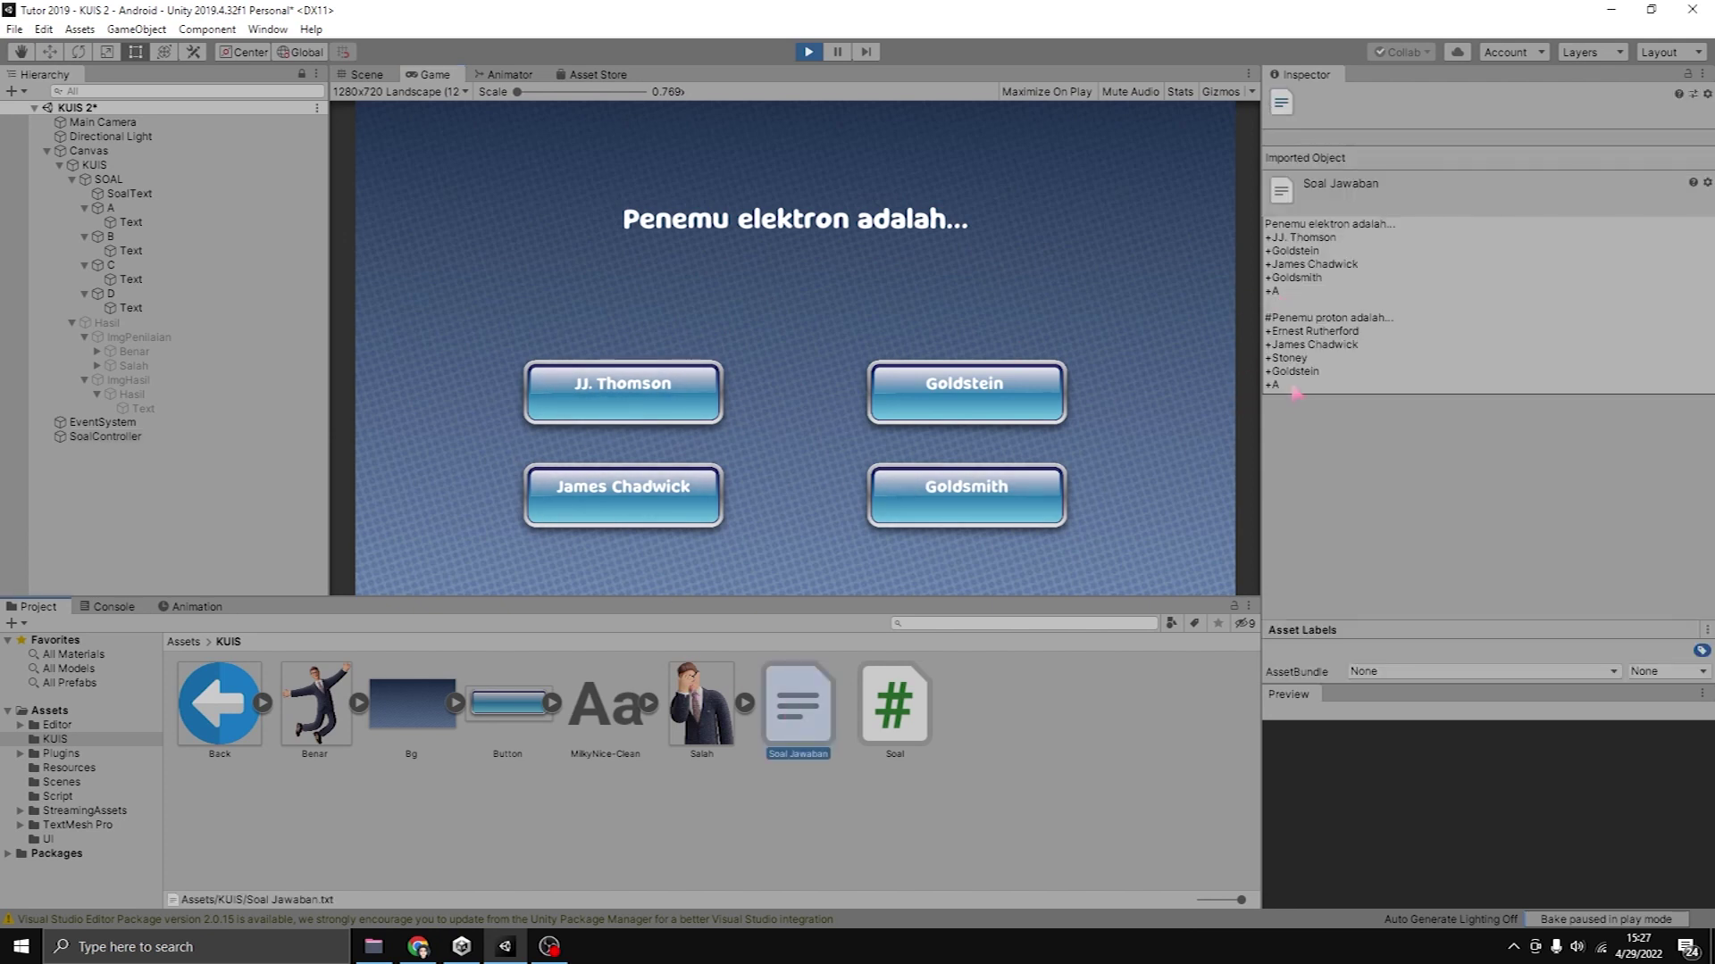
click(640, 395)
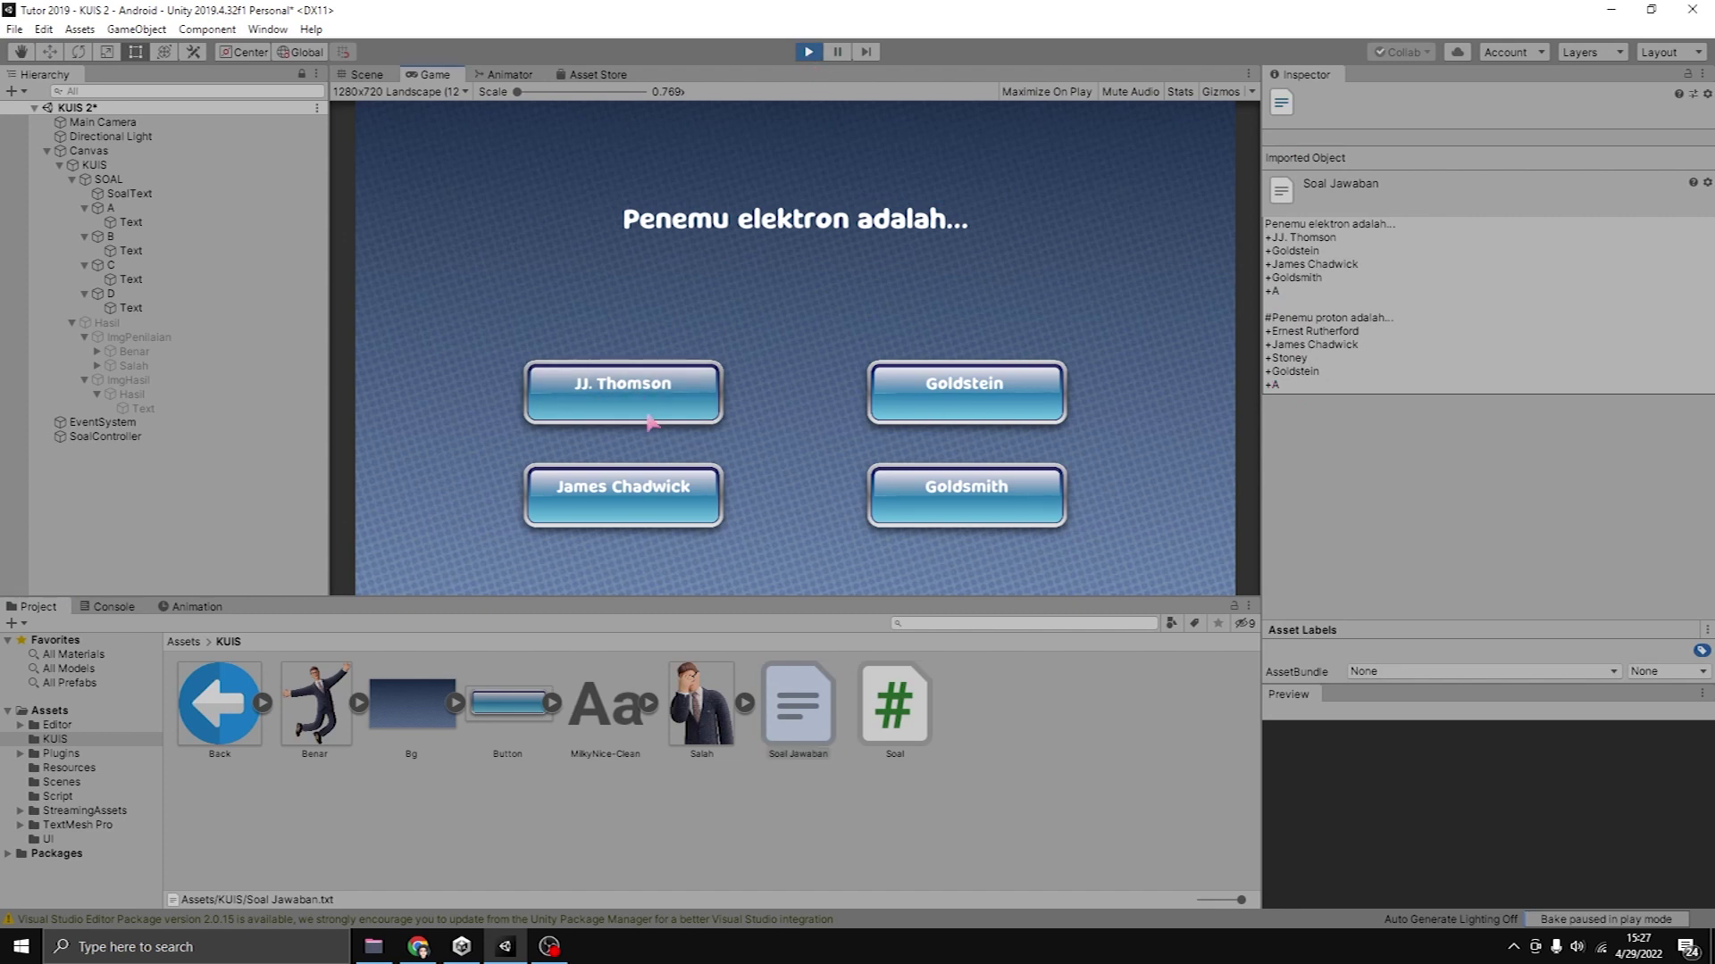
click(809, 53)
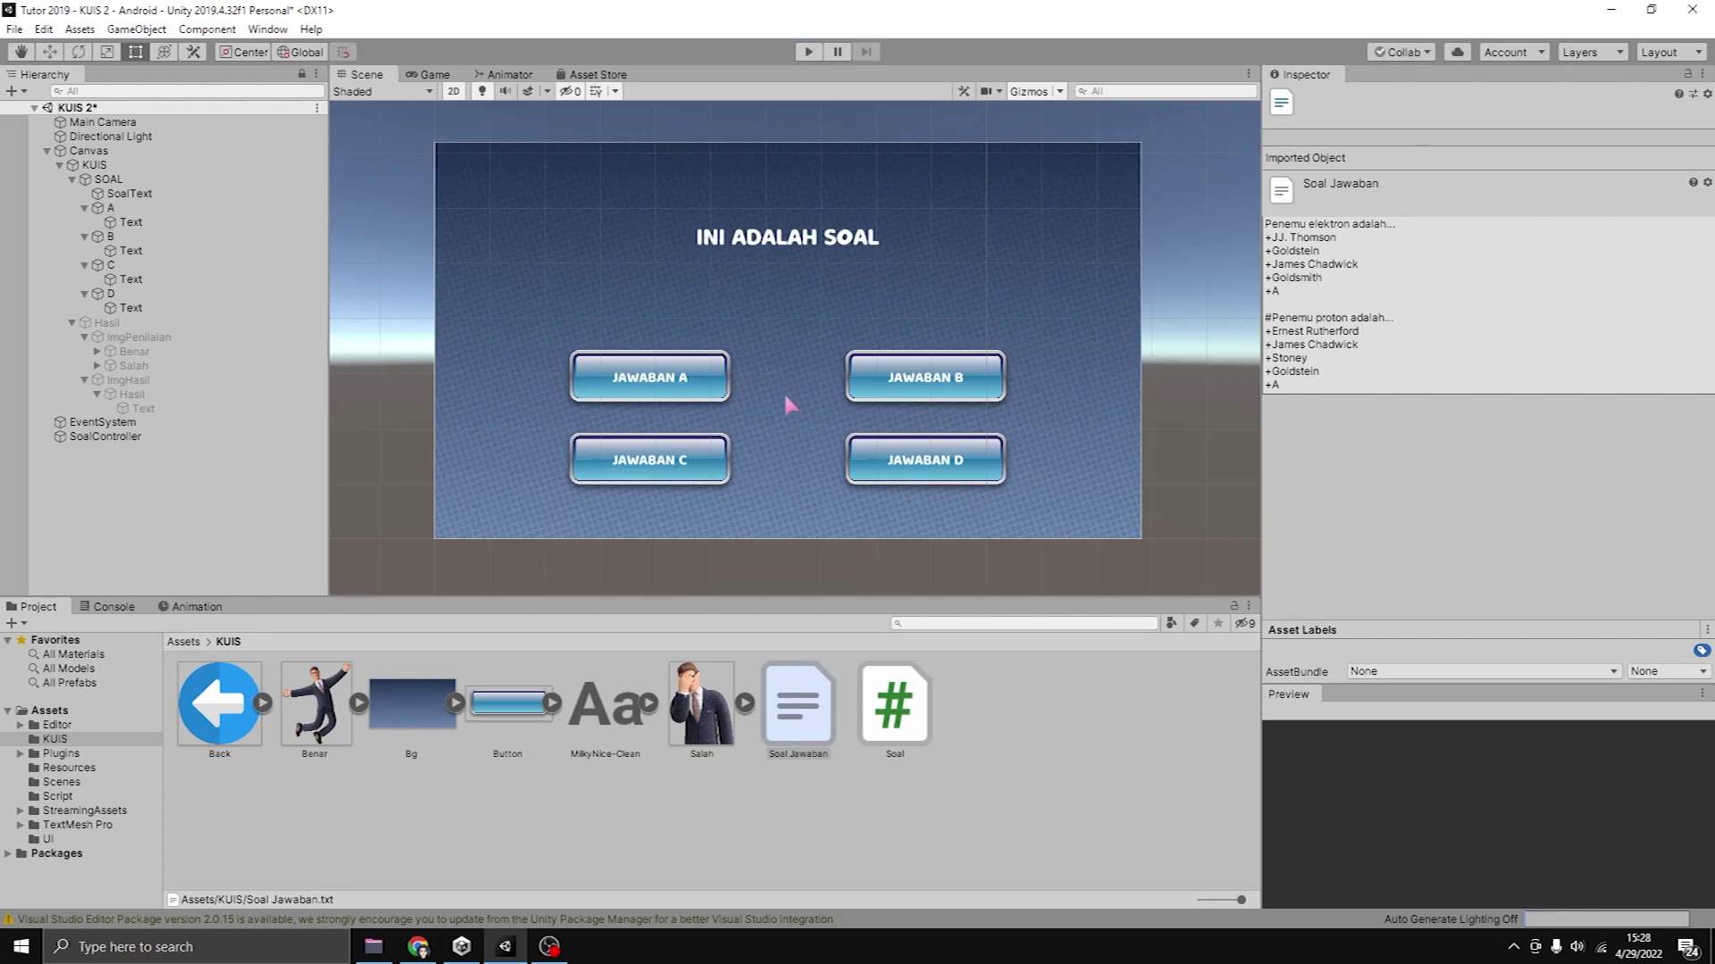
Add an On Click event to button A that calls Soal.Opsi on SoalController with the button's letter as argument.
click(228, 210)
scroll(1409, 483, down, 5)
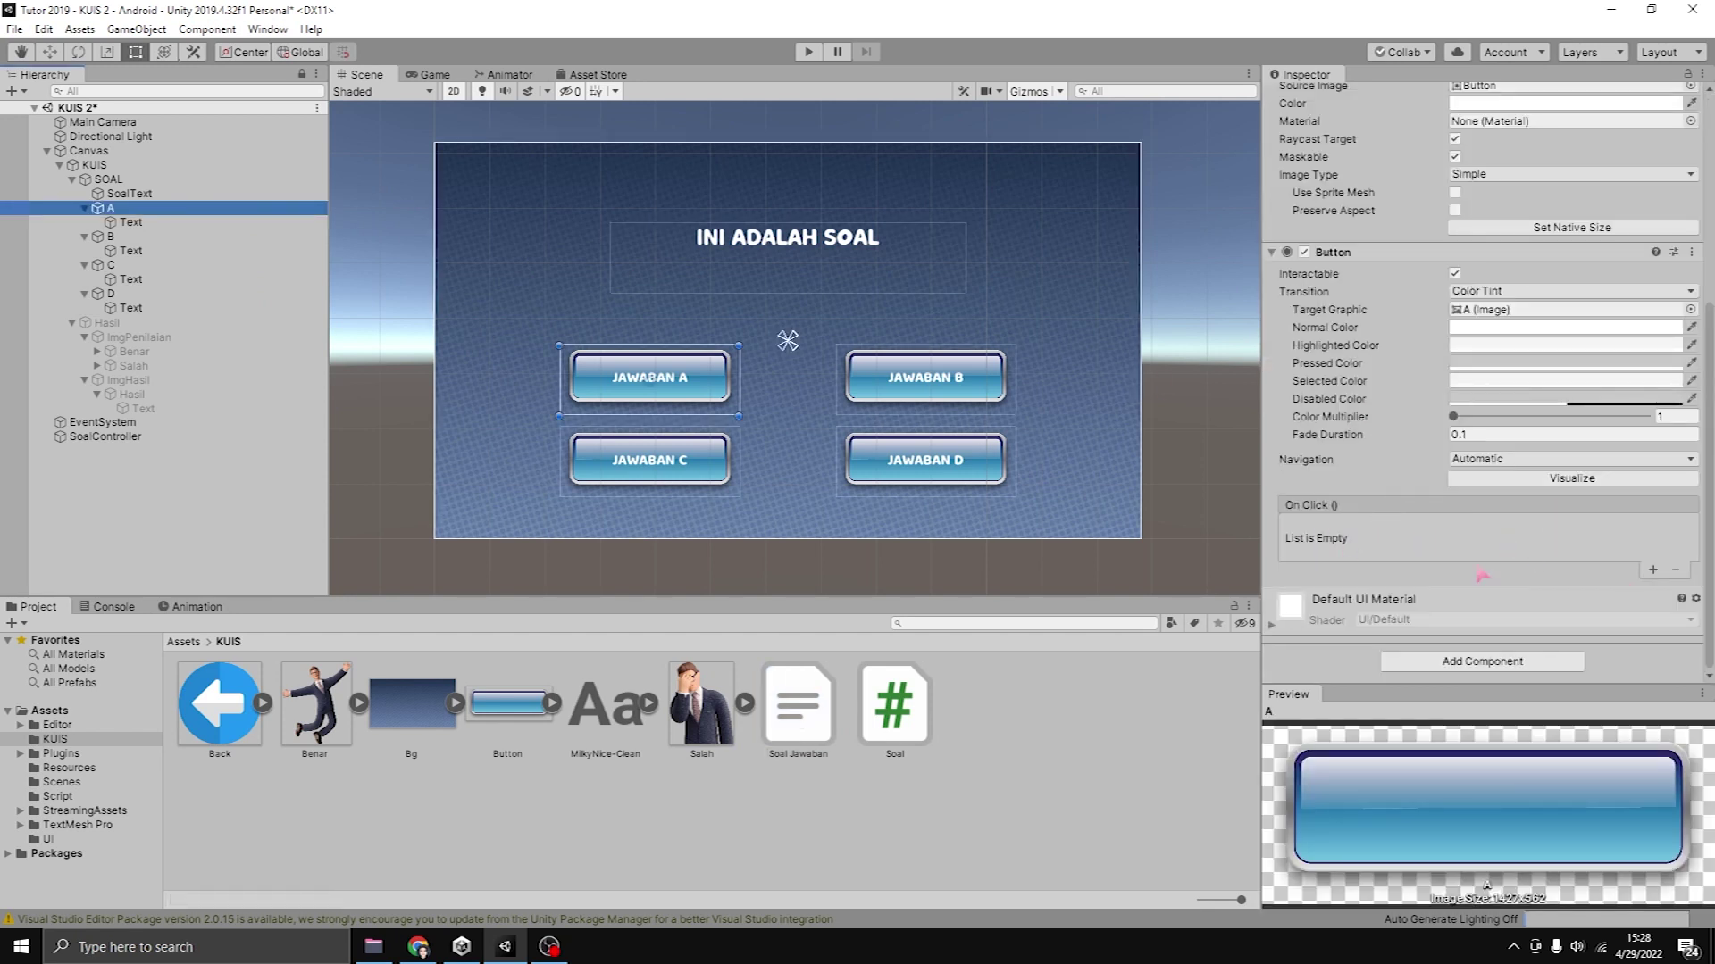
click(1652, 571)
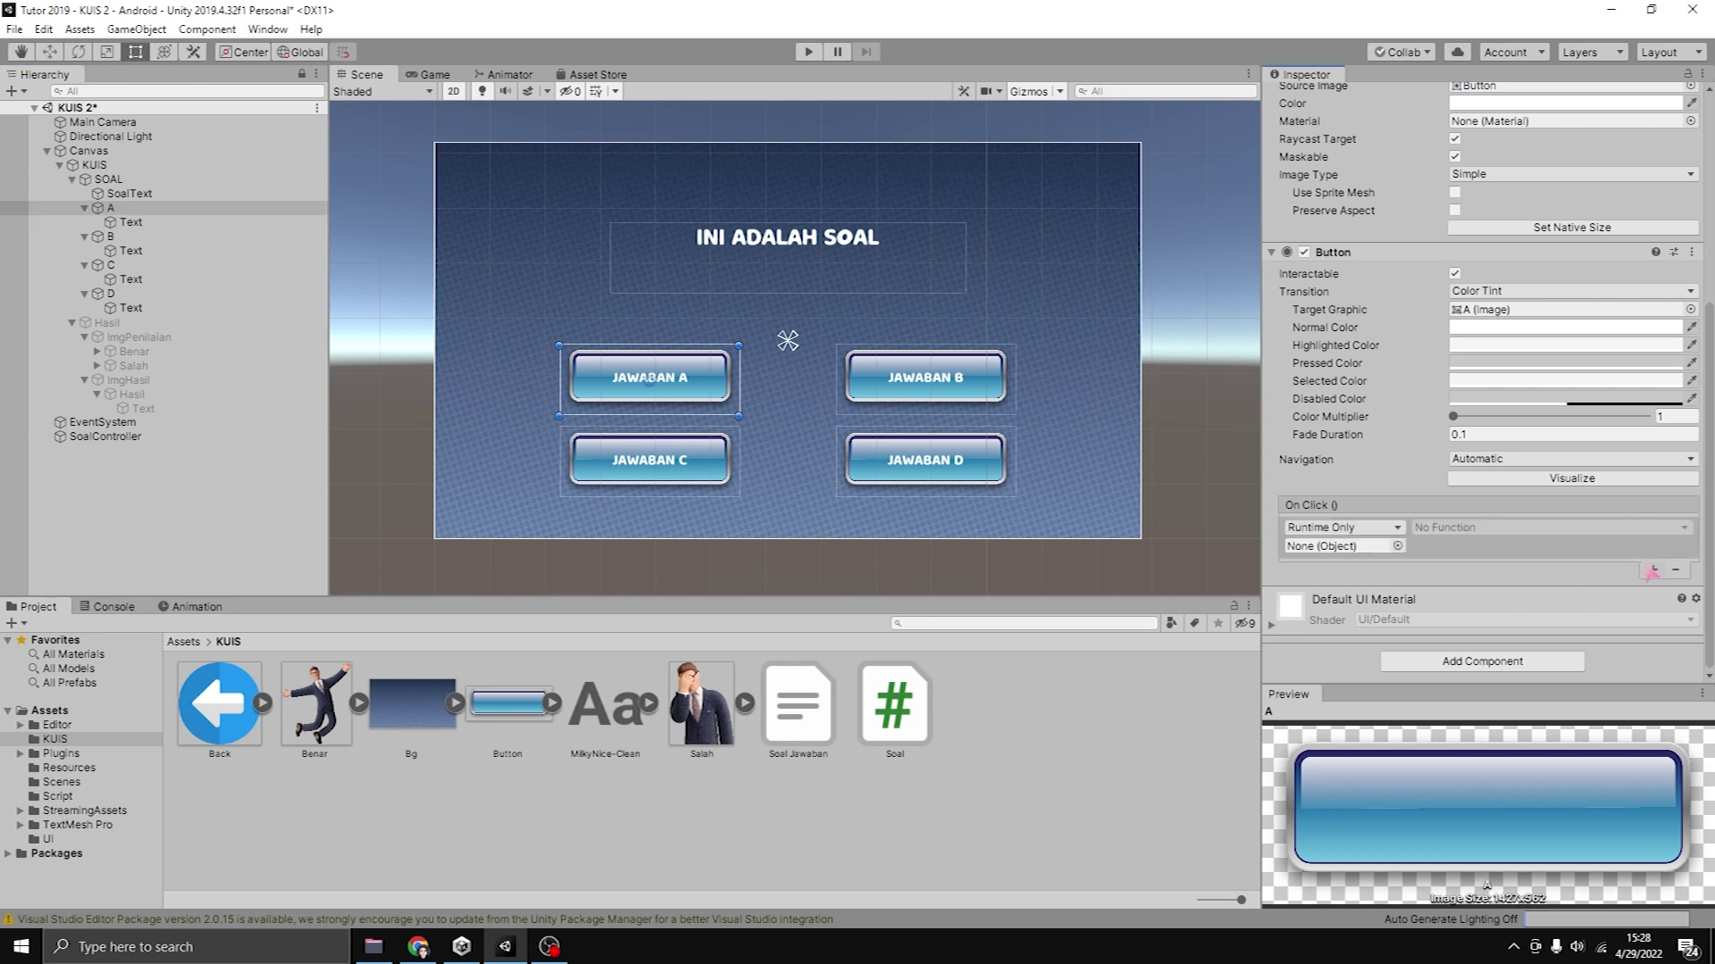
drag(106, 437, 1339, 545)
click(1429, 527)
mouse_move(1452, 613)
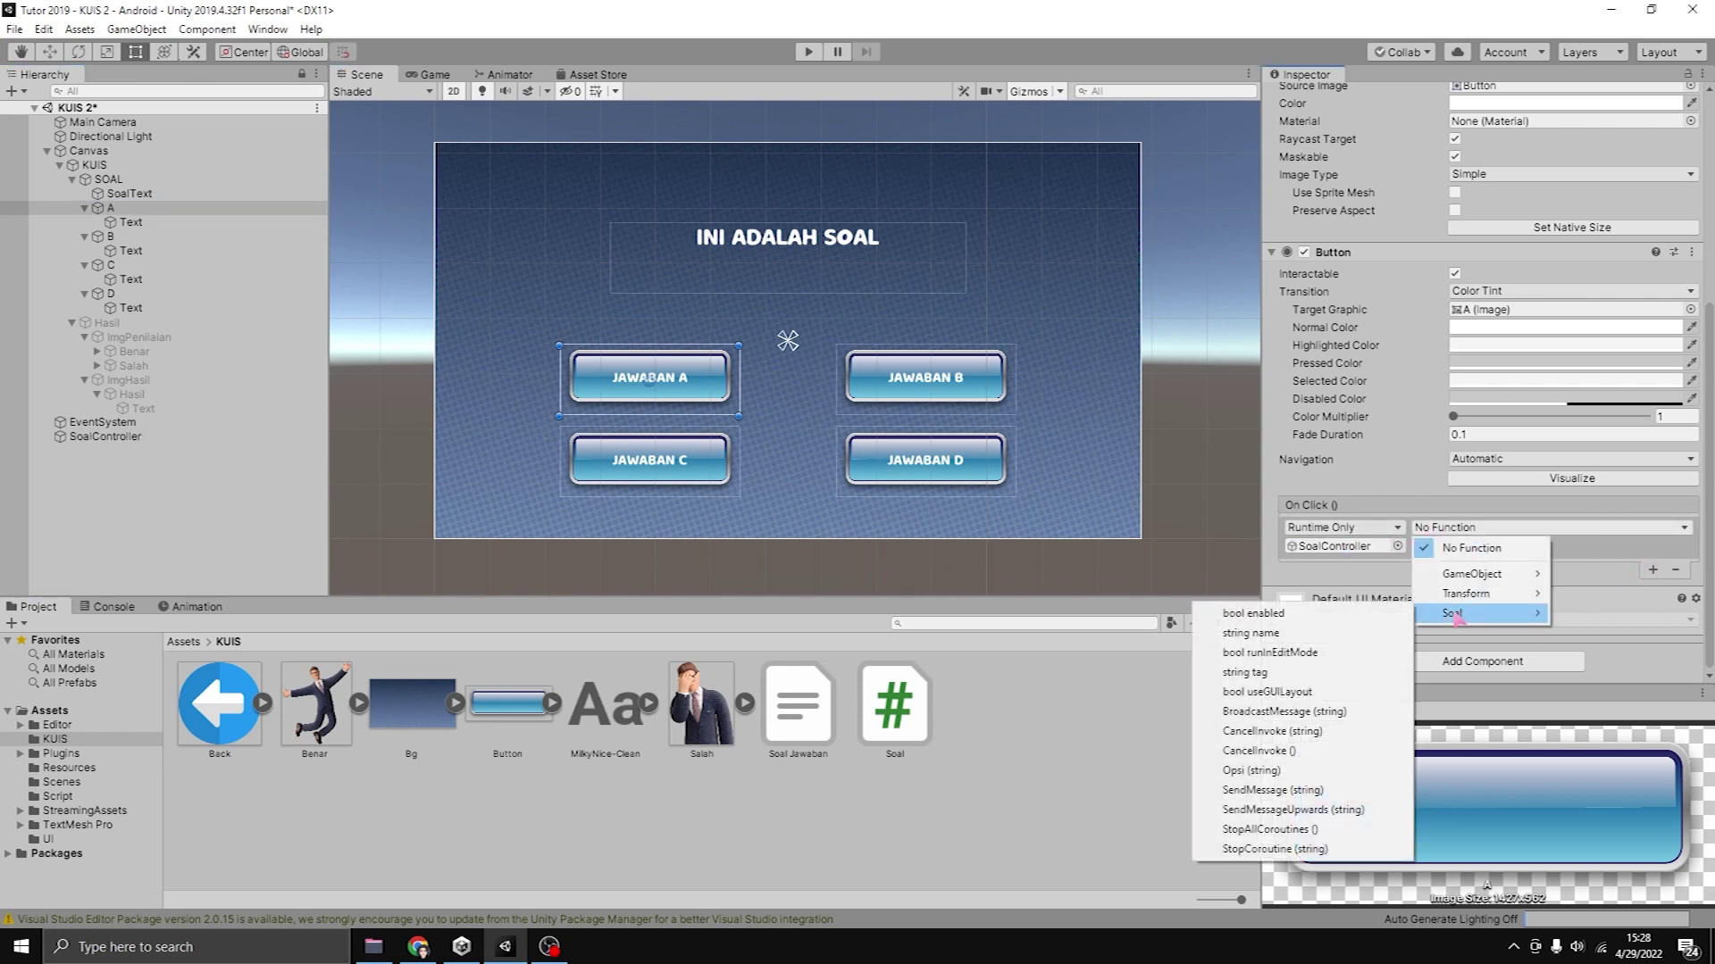
click(1286, 770)
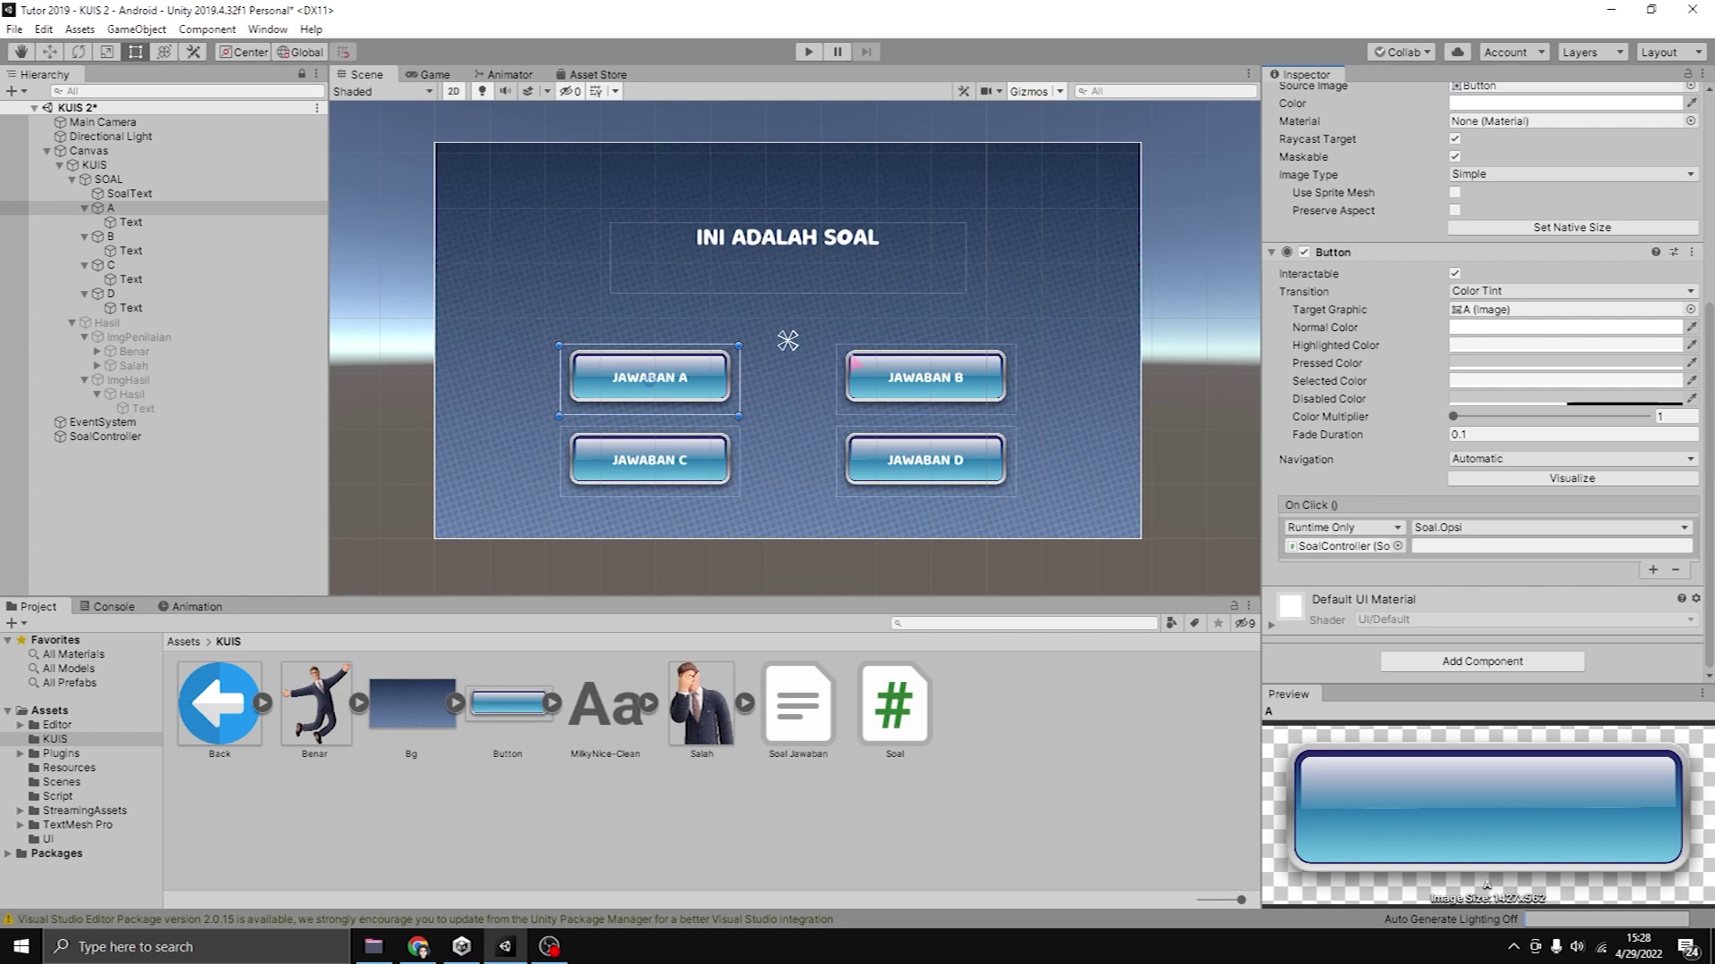
click(1432, 547)
Add an On Click event to button B that calls Soal.Opsi on SoalController with the argument B.
click(178, 237)
click(1653, 570)
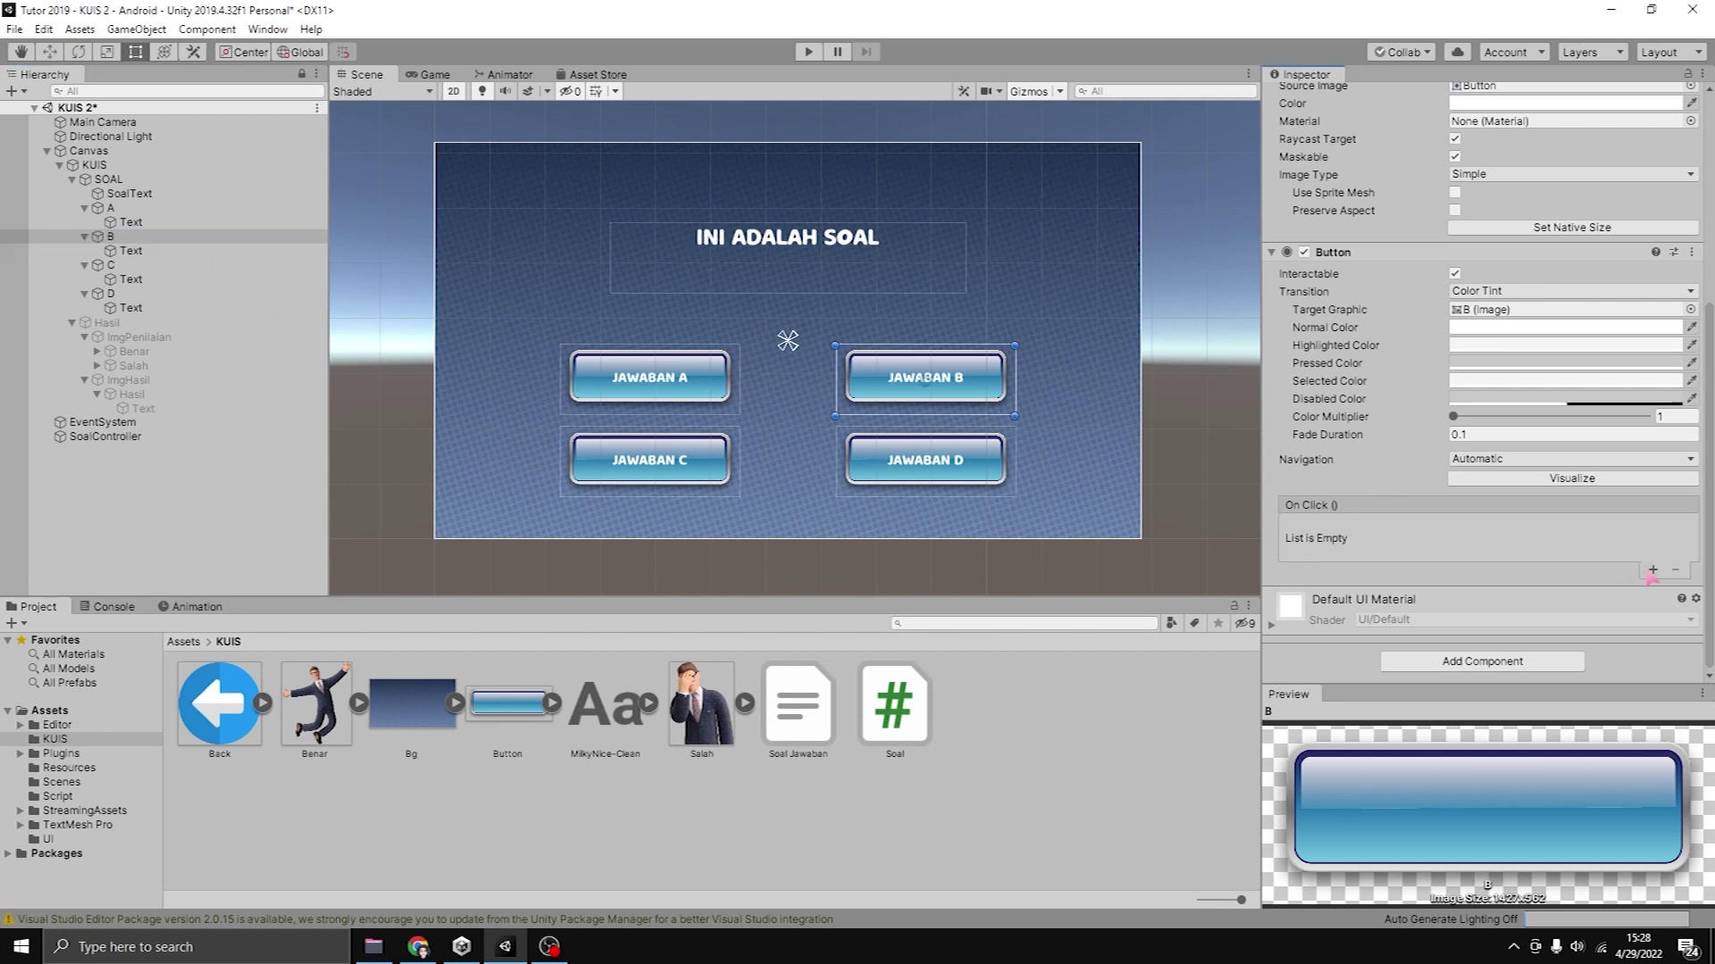
drag(105, 436, 1375, 549)
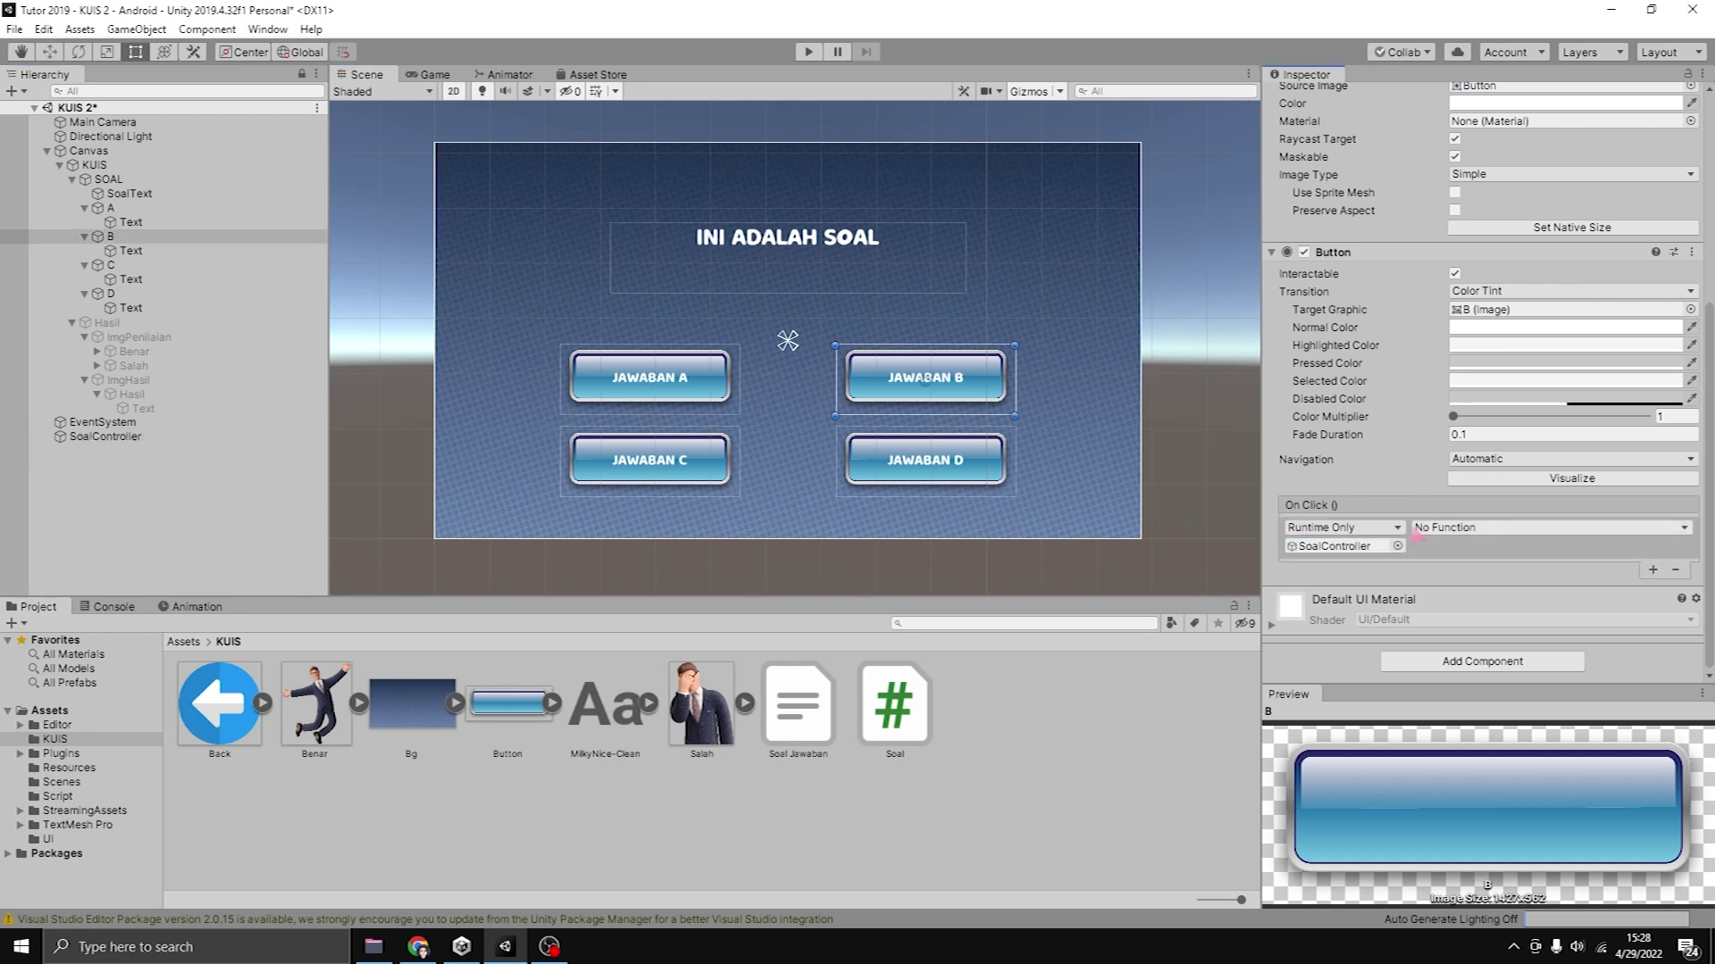
click(1451, 528)
mouse_move(1452, 613)
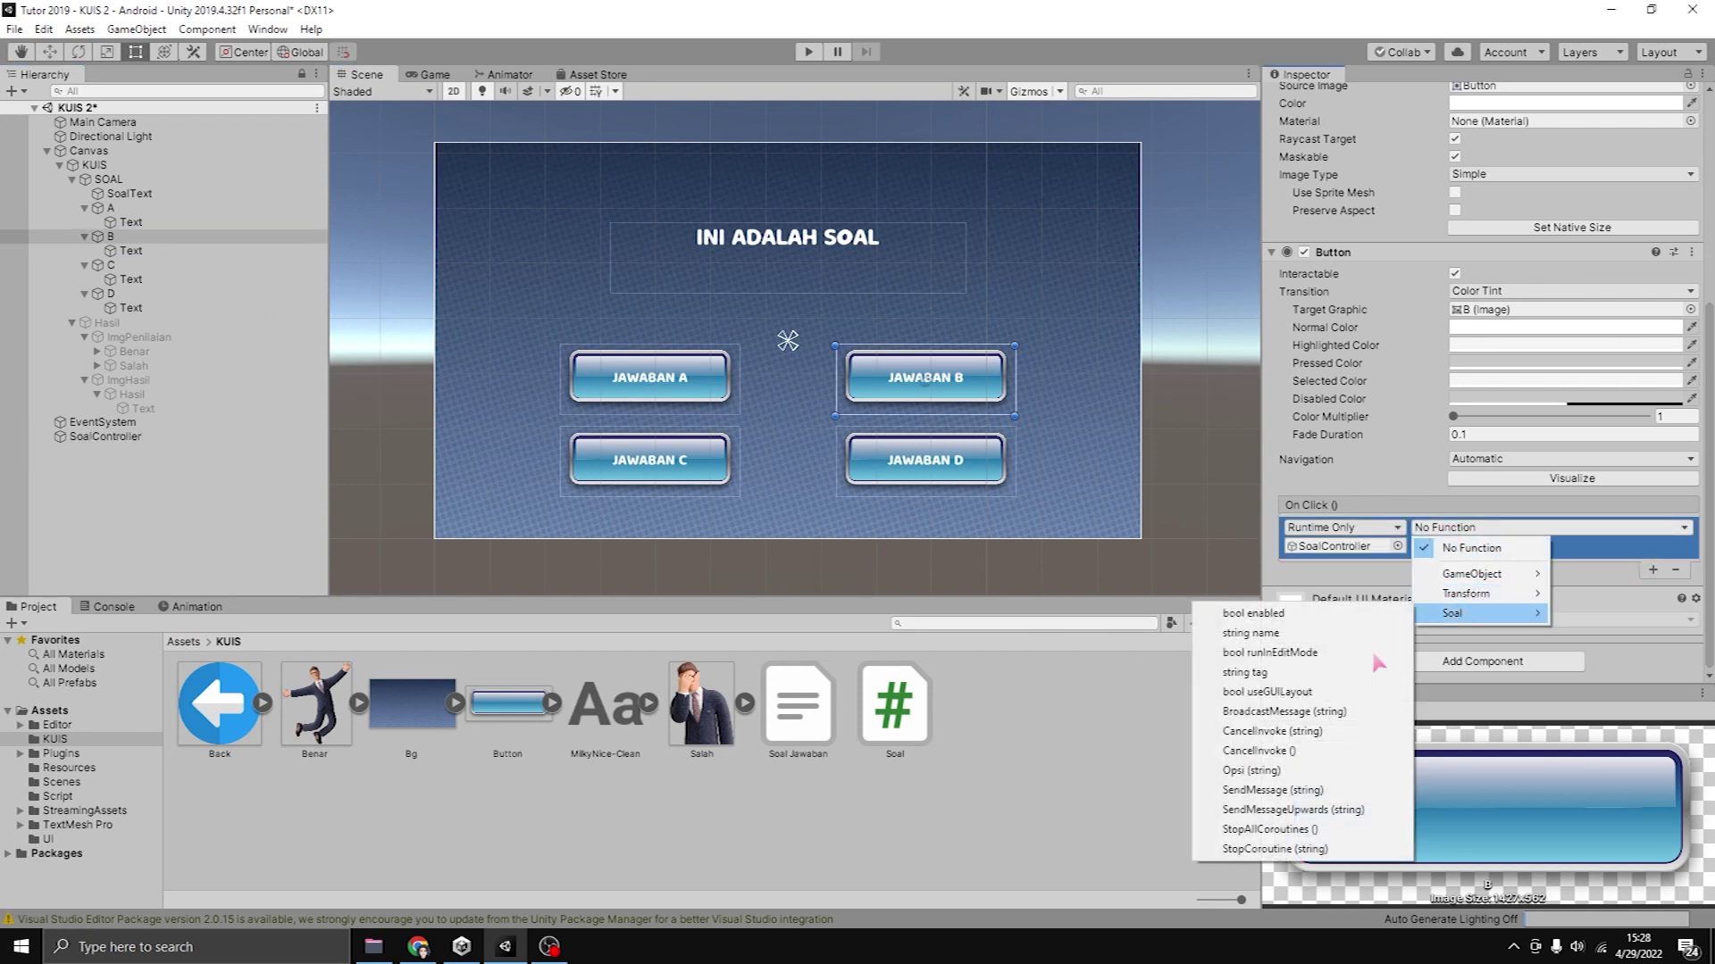
click(1248, 770)
click(1437, 547)
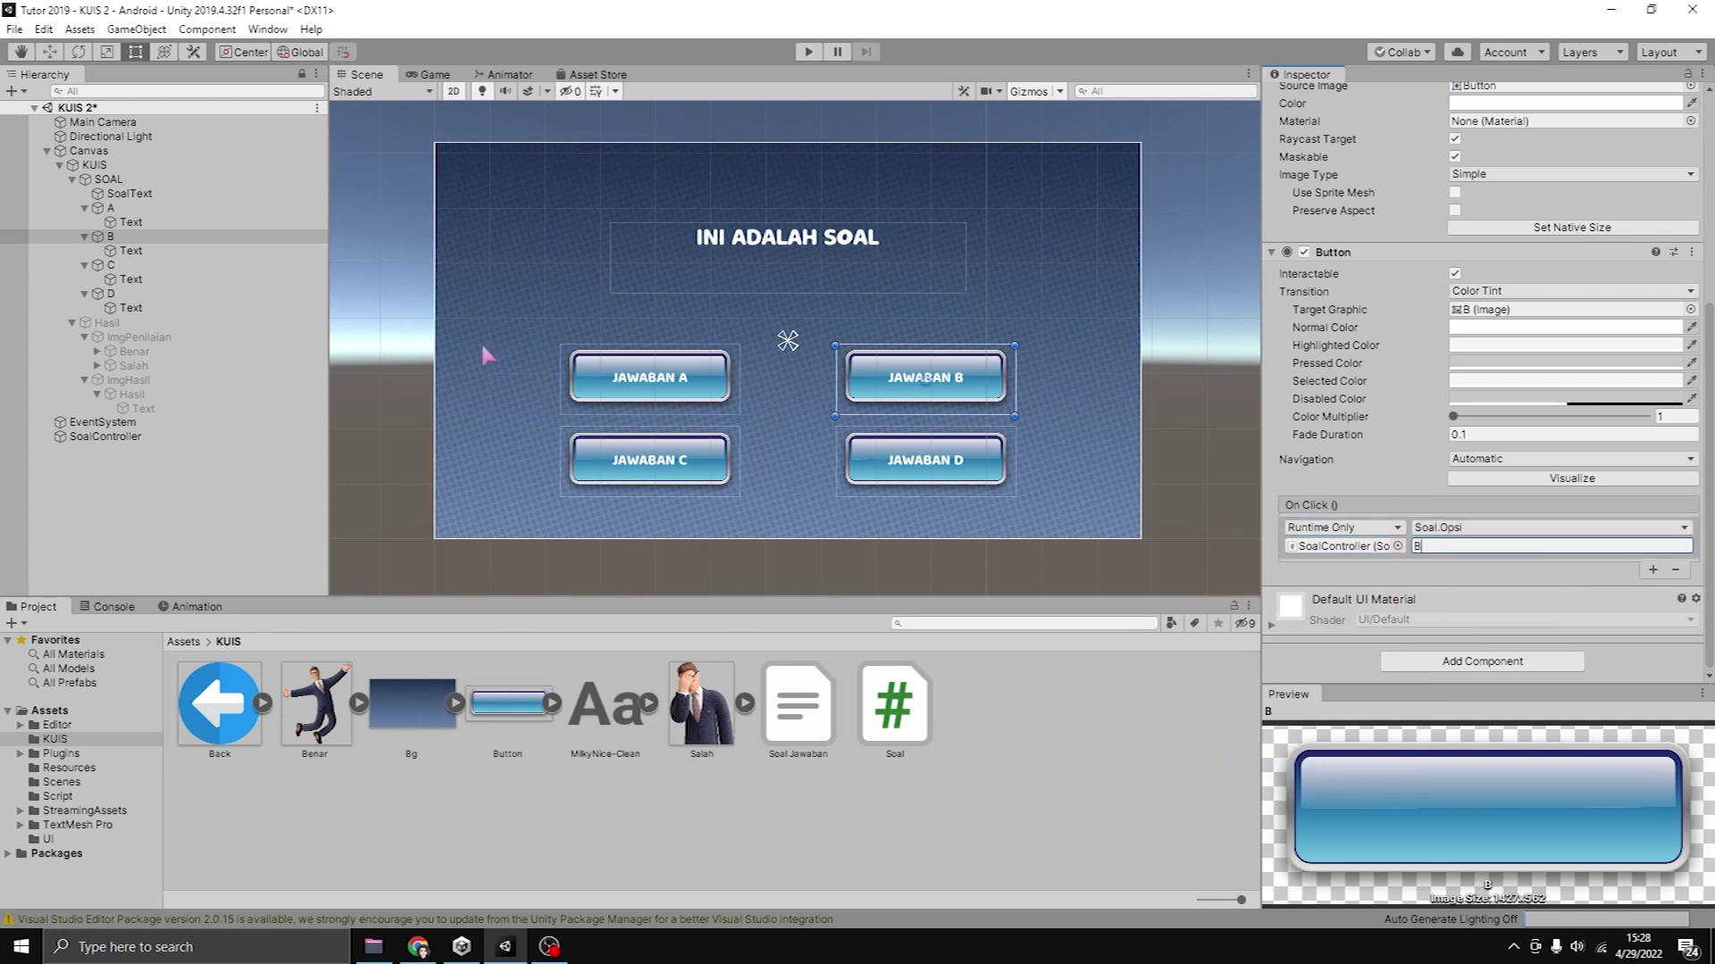
Add an On Click event to button C that calls Soal.Opsi on SoalController with the argument C.
click(198, 267)
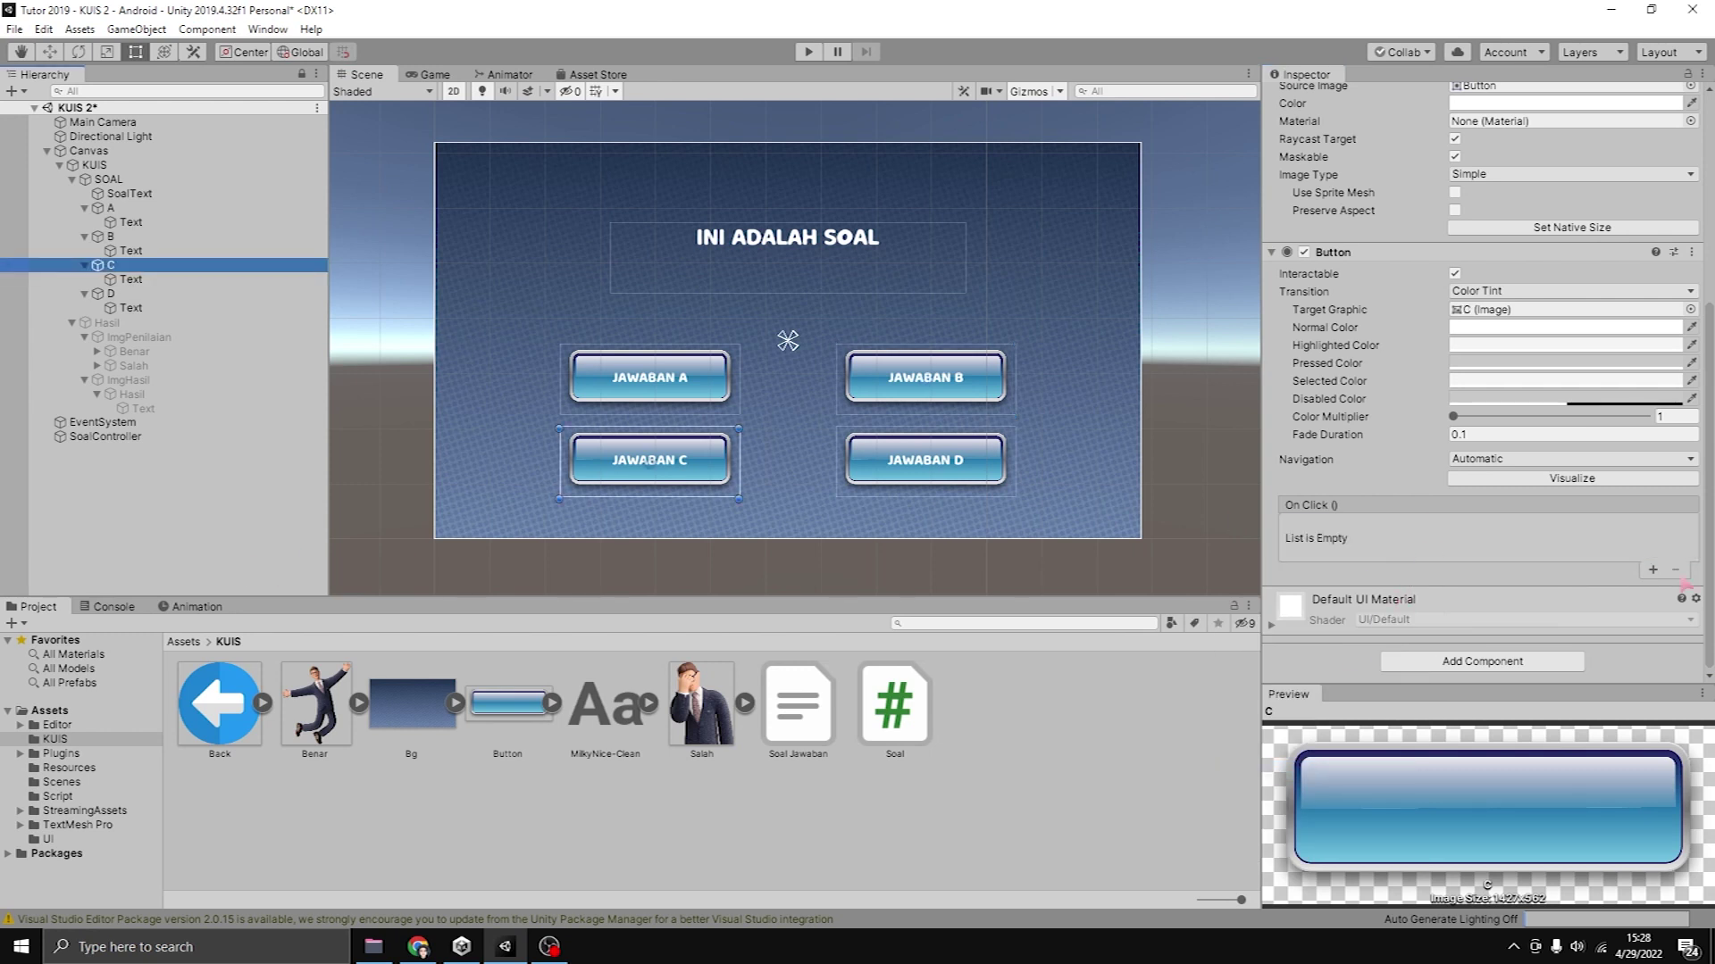
click(1653, 570)
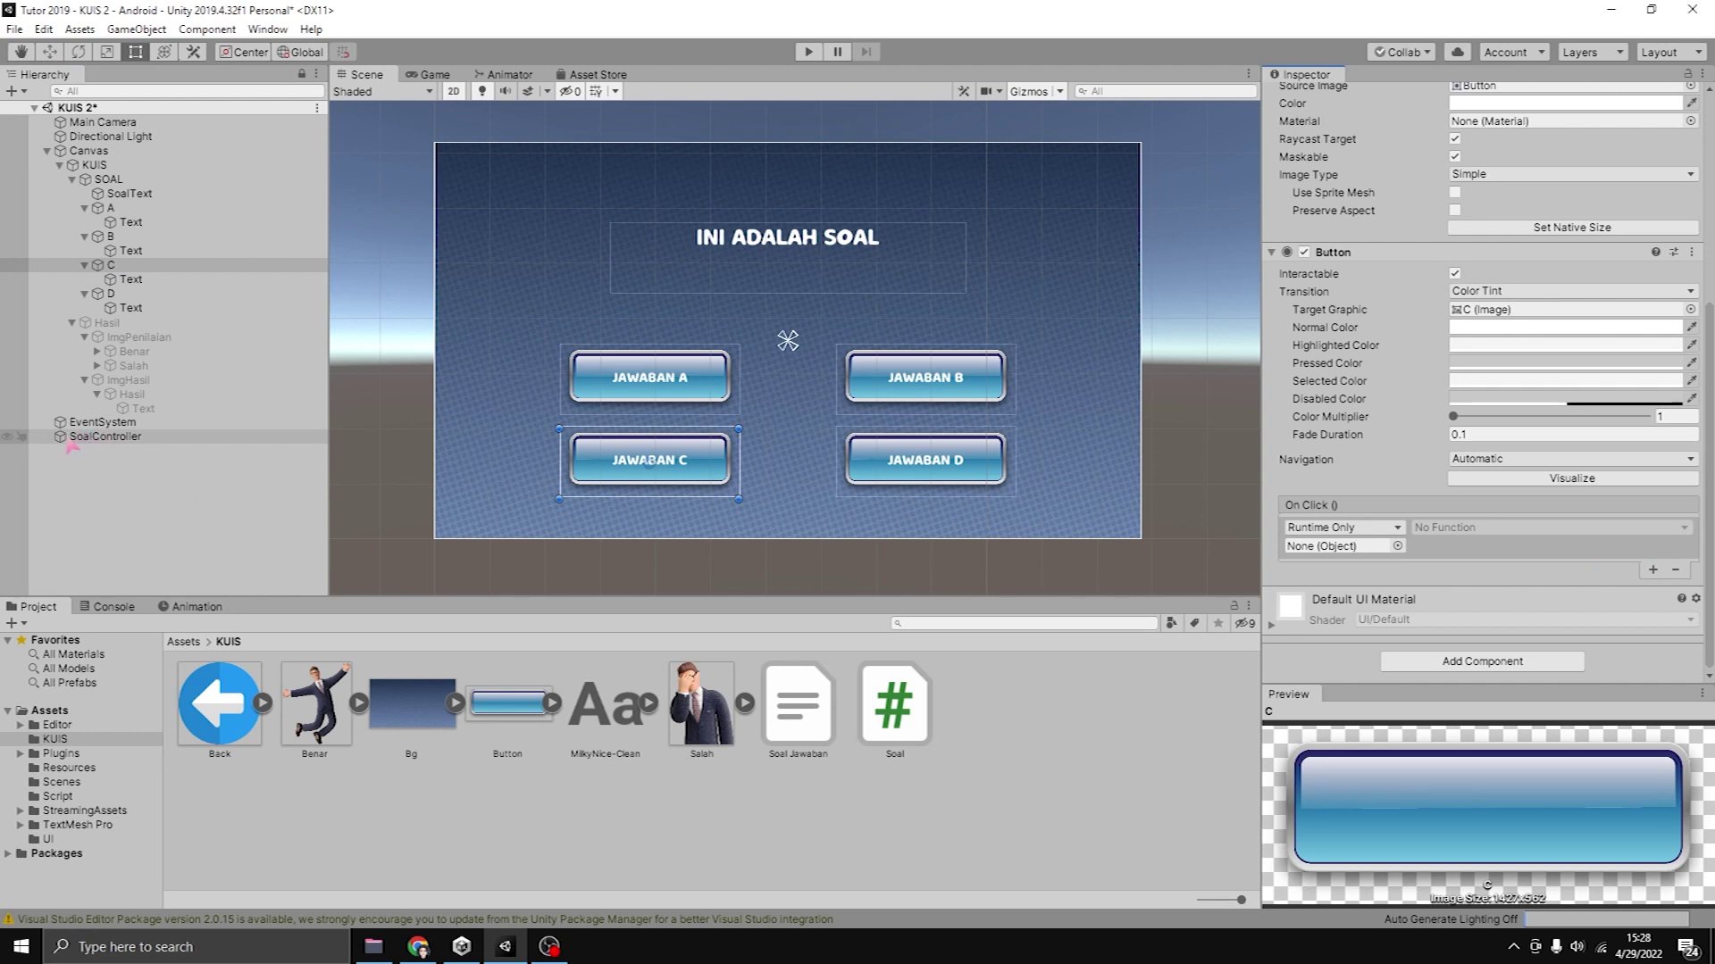
drag(69, 437, 1339, 546)
click(1465, 528)
mouse_move(1456, 612)
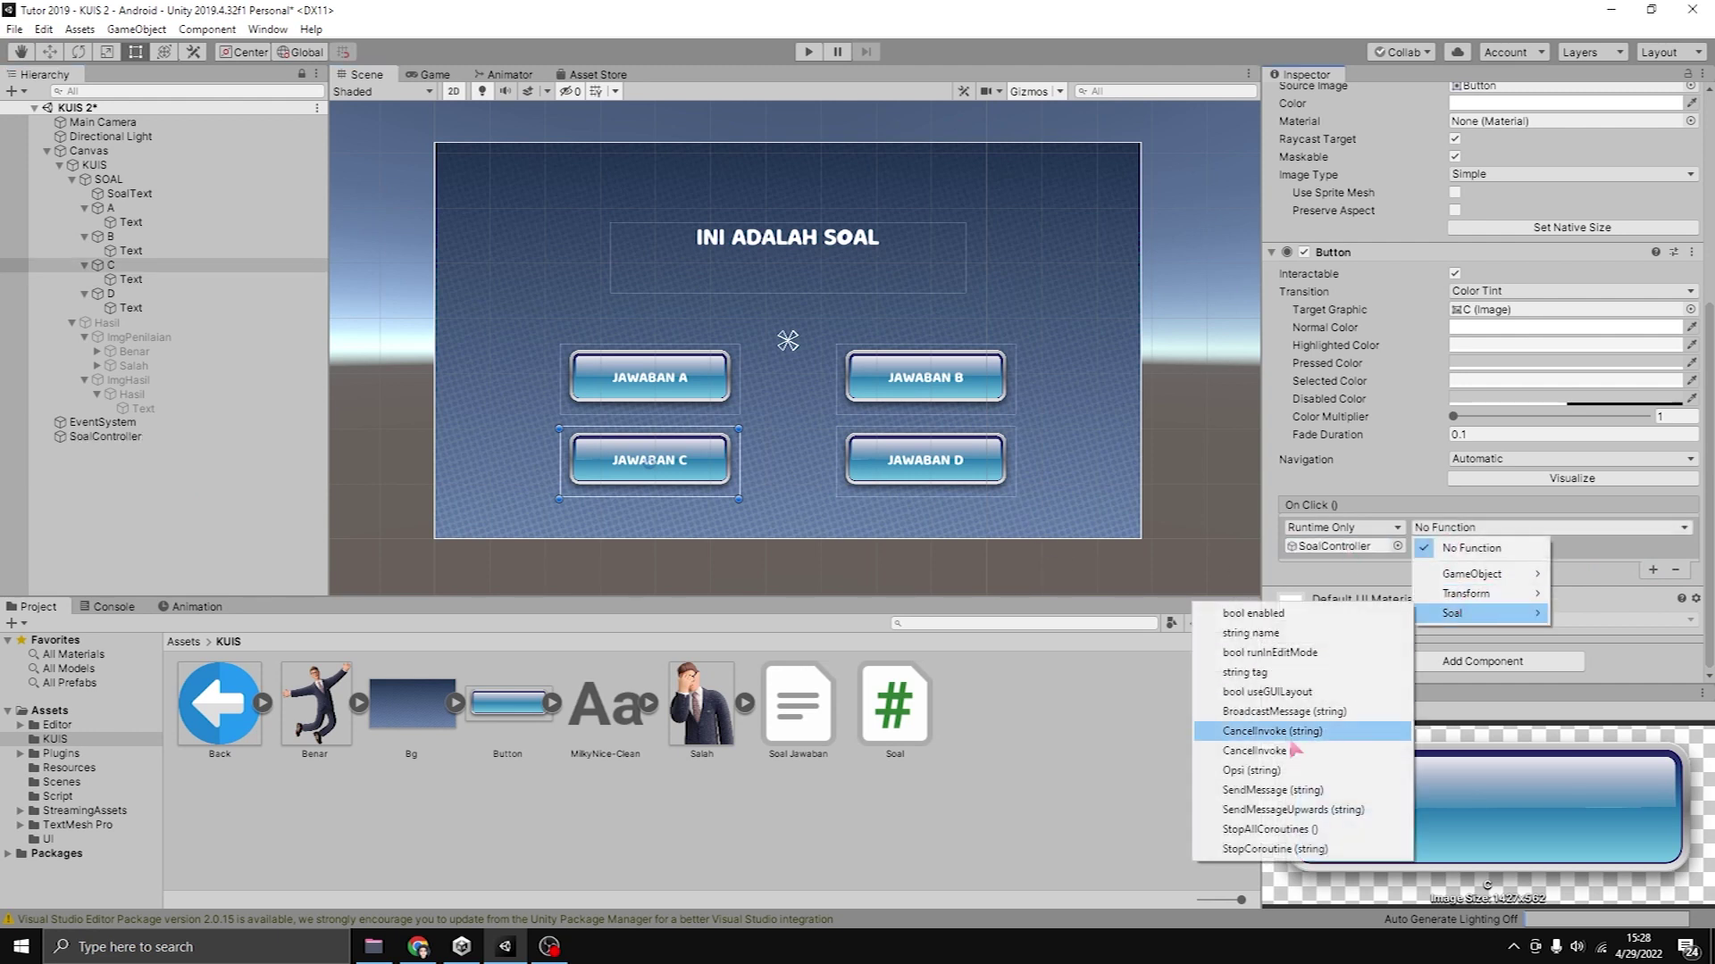
click(1286, 770)
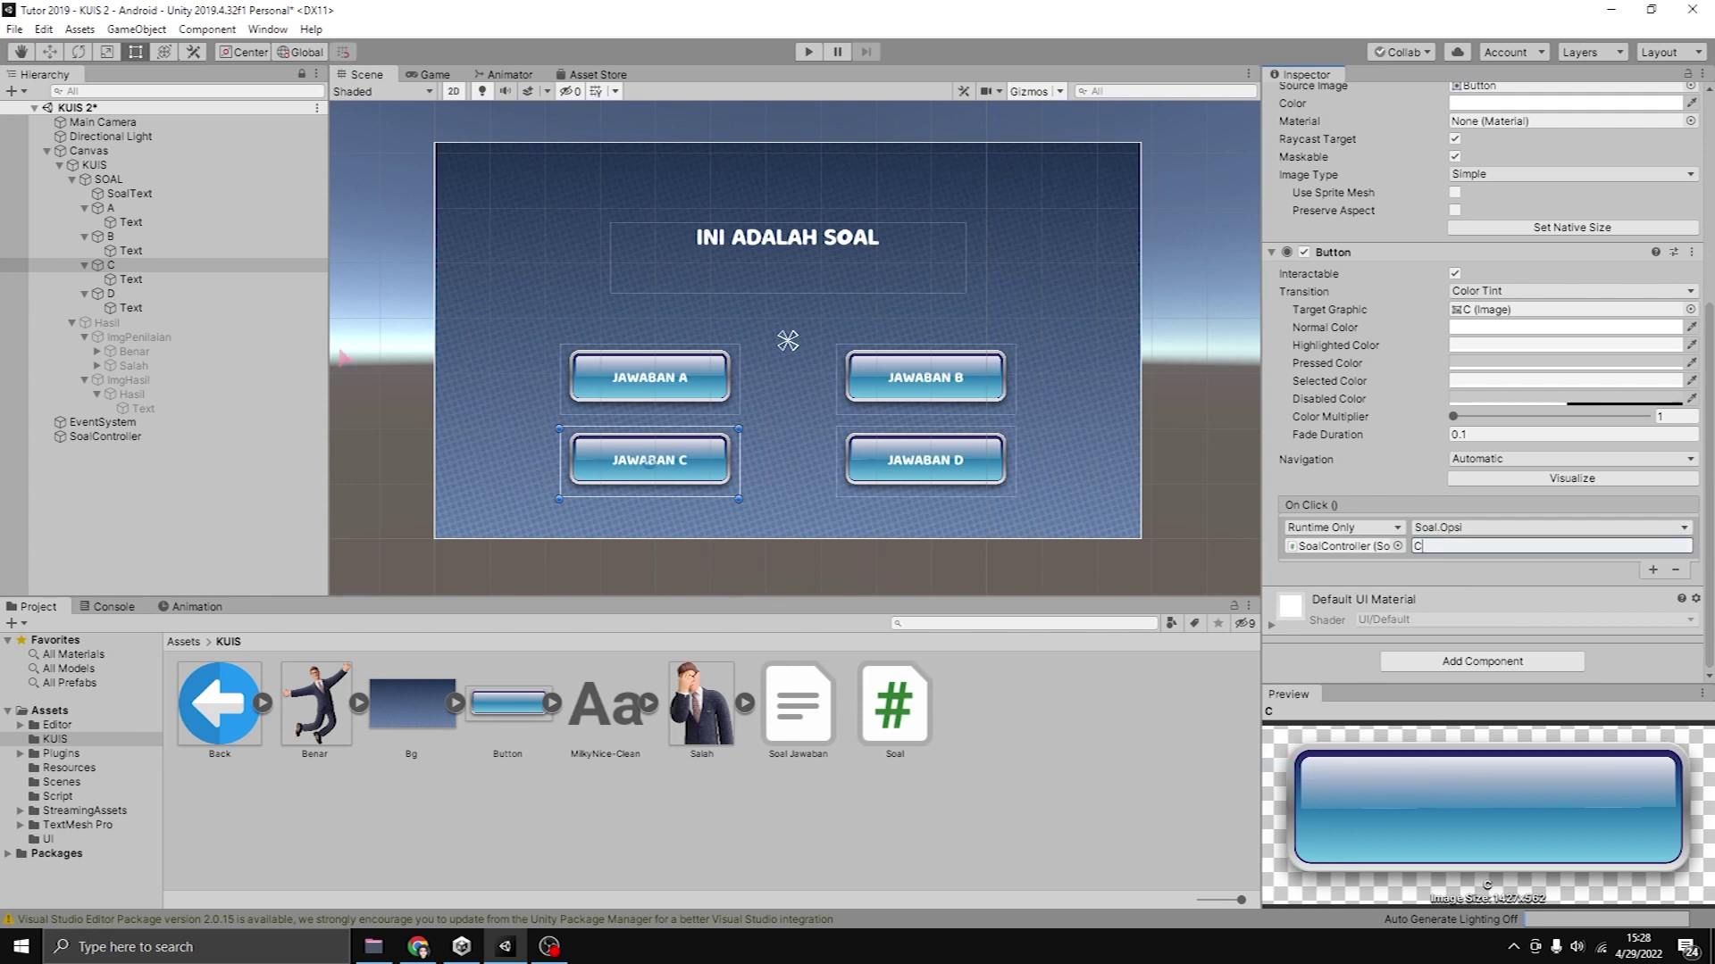
Add an On Click event to button D that calls Soal.Opsi on SoalController with the argument D.
click(125, 295)
click(1652, 569)
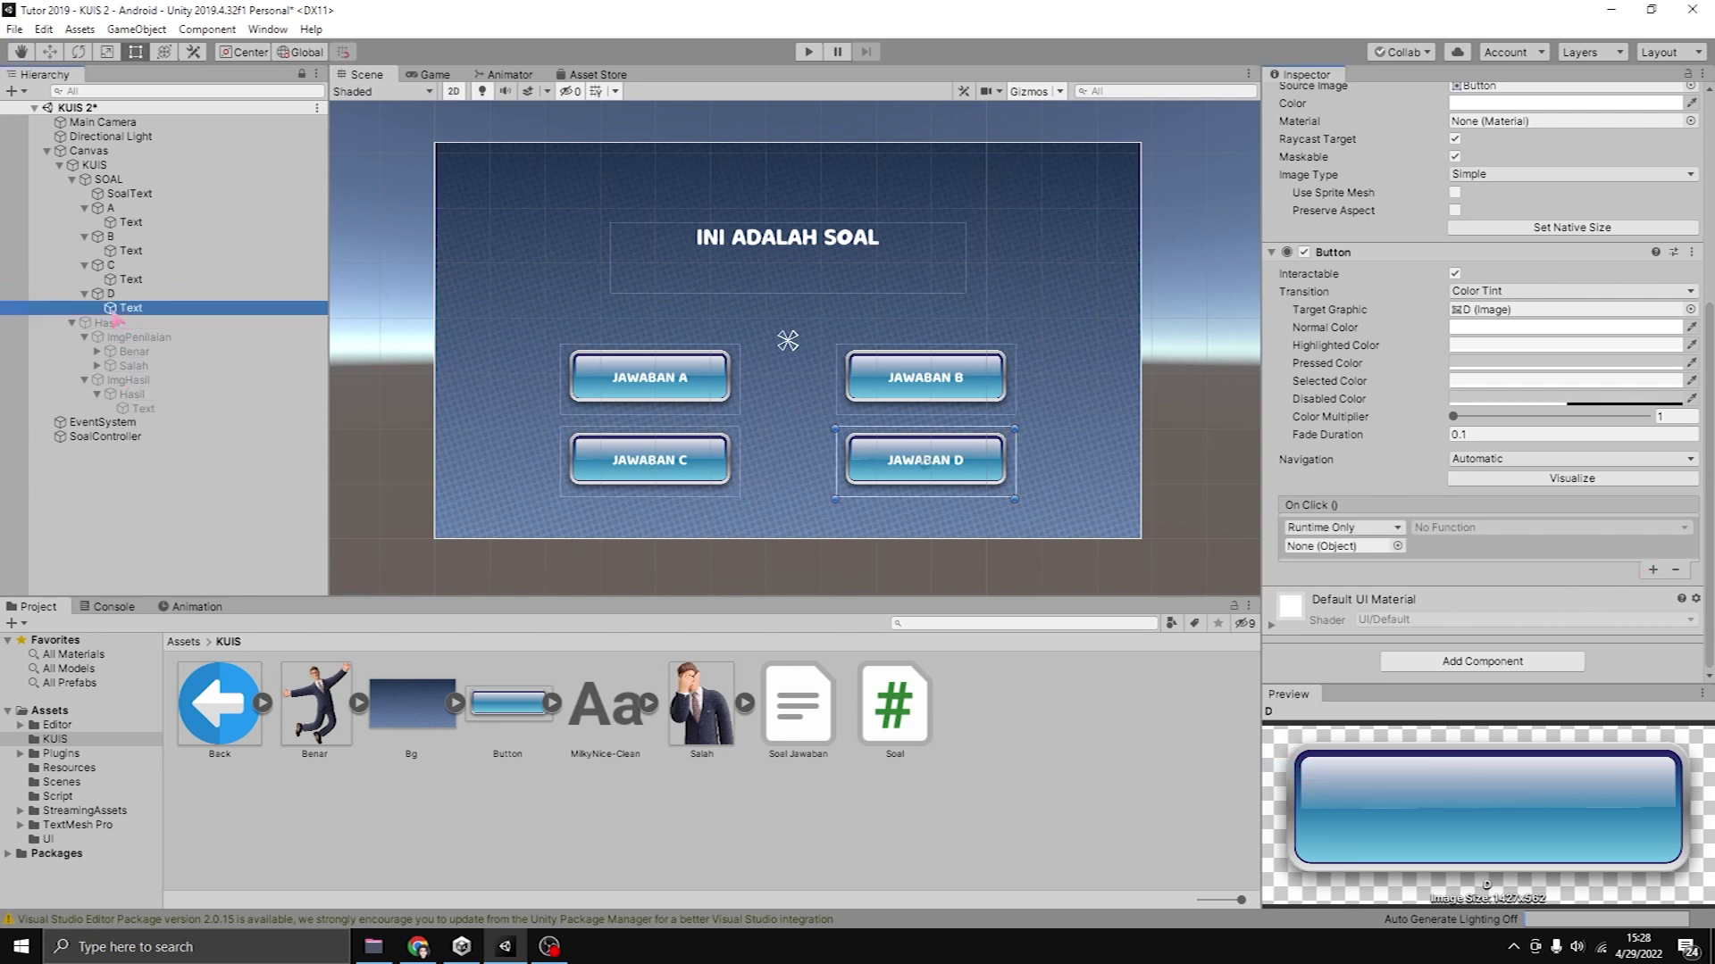
drag(105, 436, 1339, 545)
click(1465, 527)
mouse_move(1471, 616)
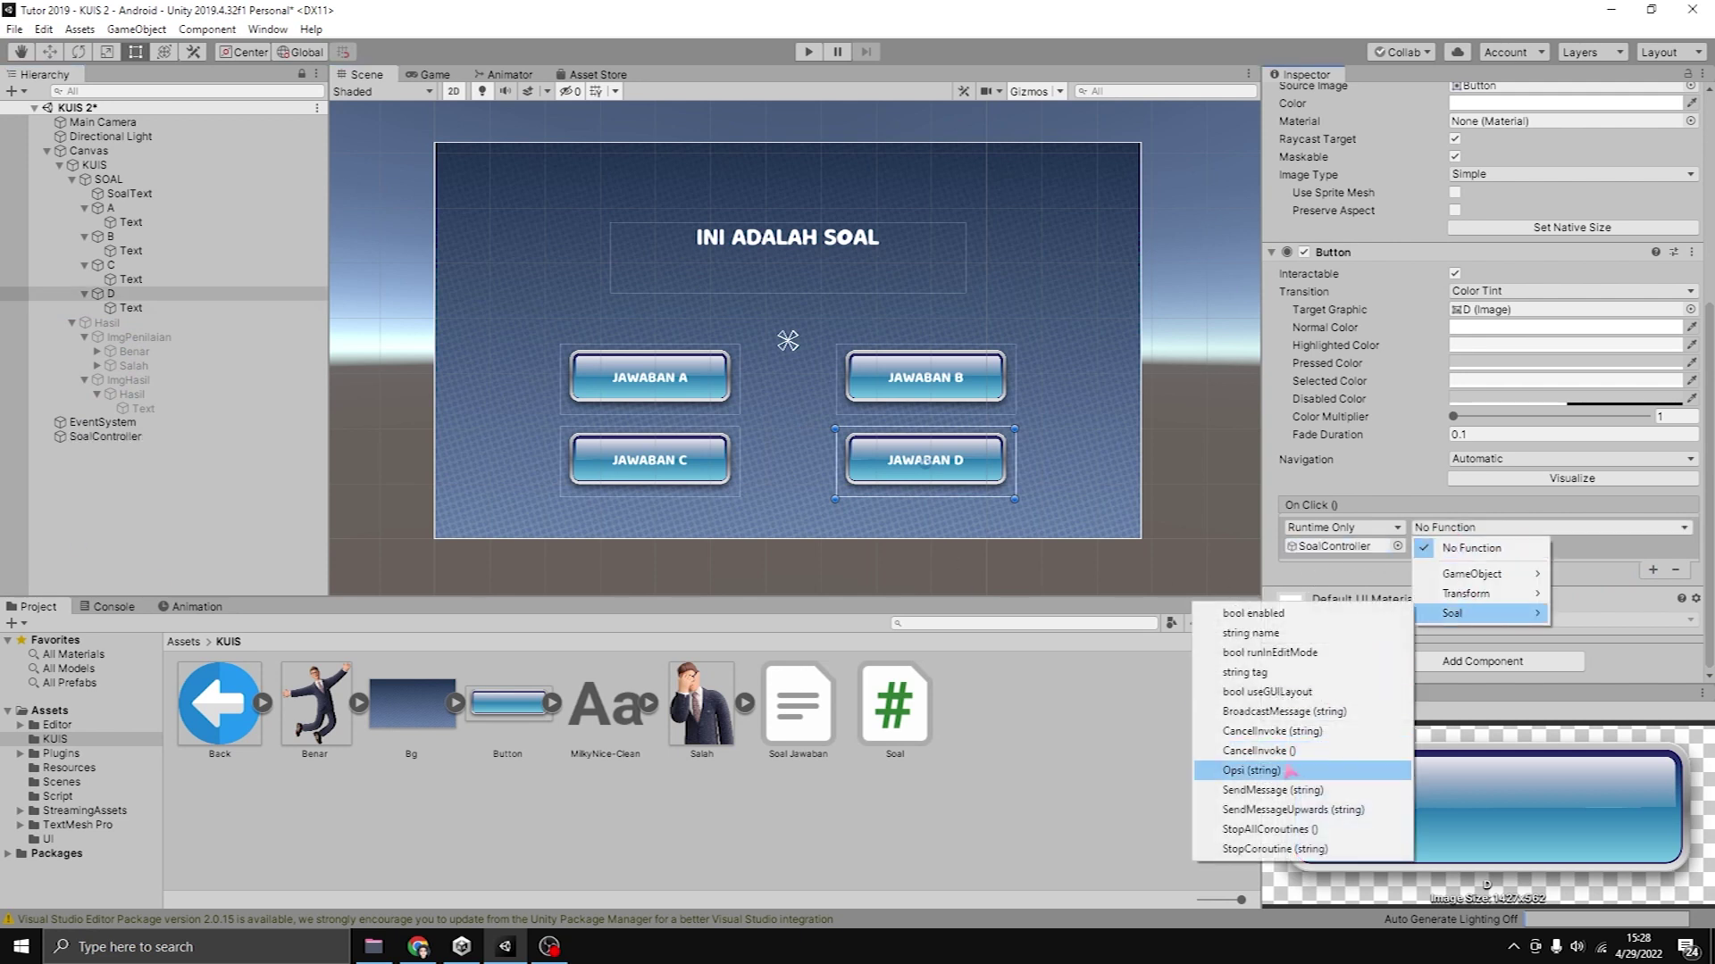
click(1250, 770)
click(1518, 546)
text(D)
click(1381, 422)
Test-run the quiz, answering JJ. Thomson to the first question and James Chadwick to the second, check the score panel and stop.
scroll(675, 378, down, 2)
click(808, 53)
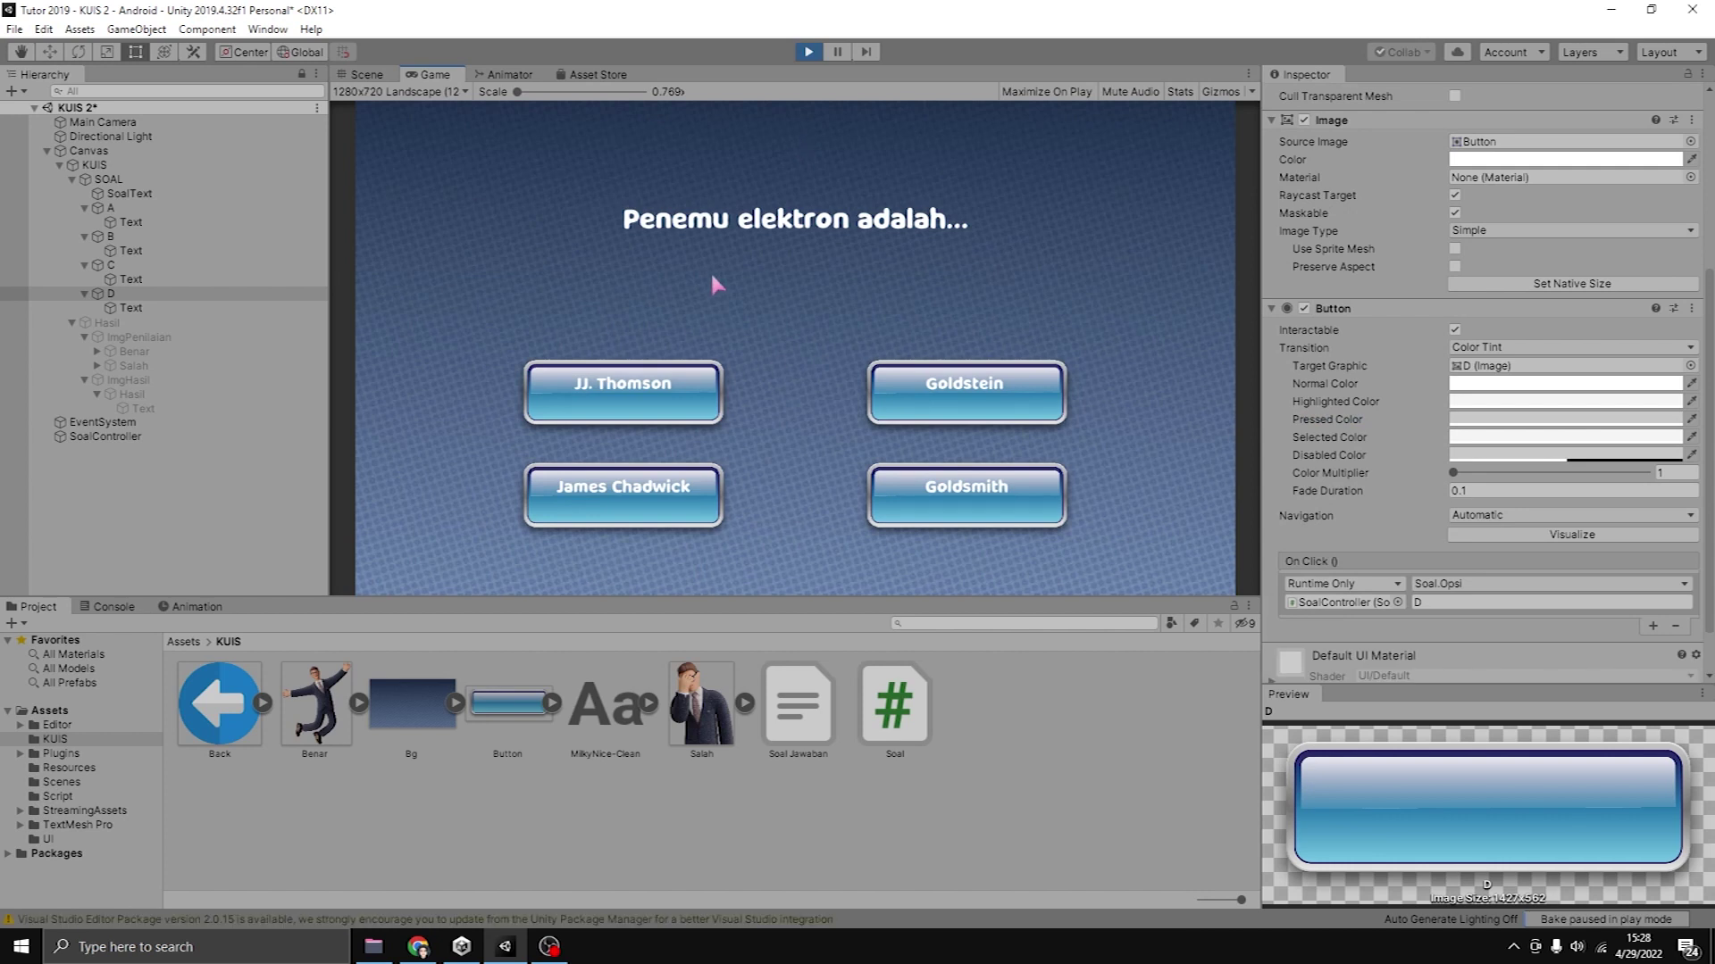
click(604, 379)
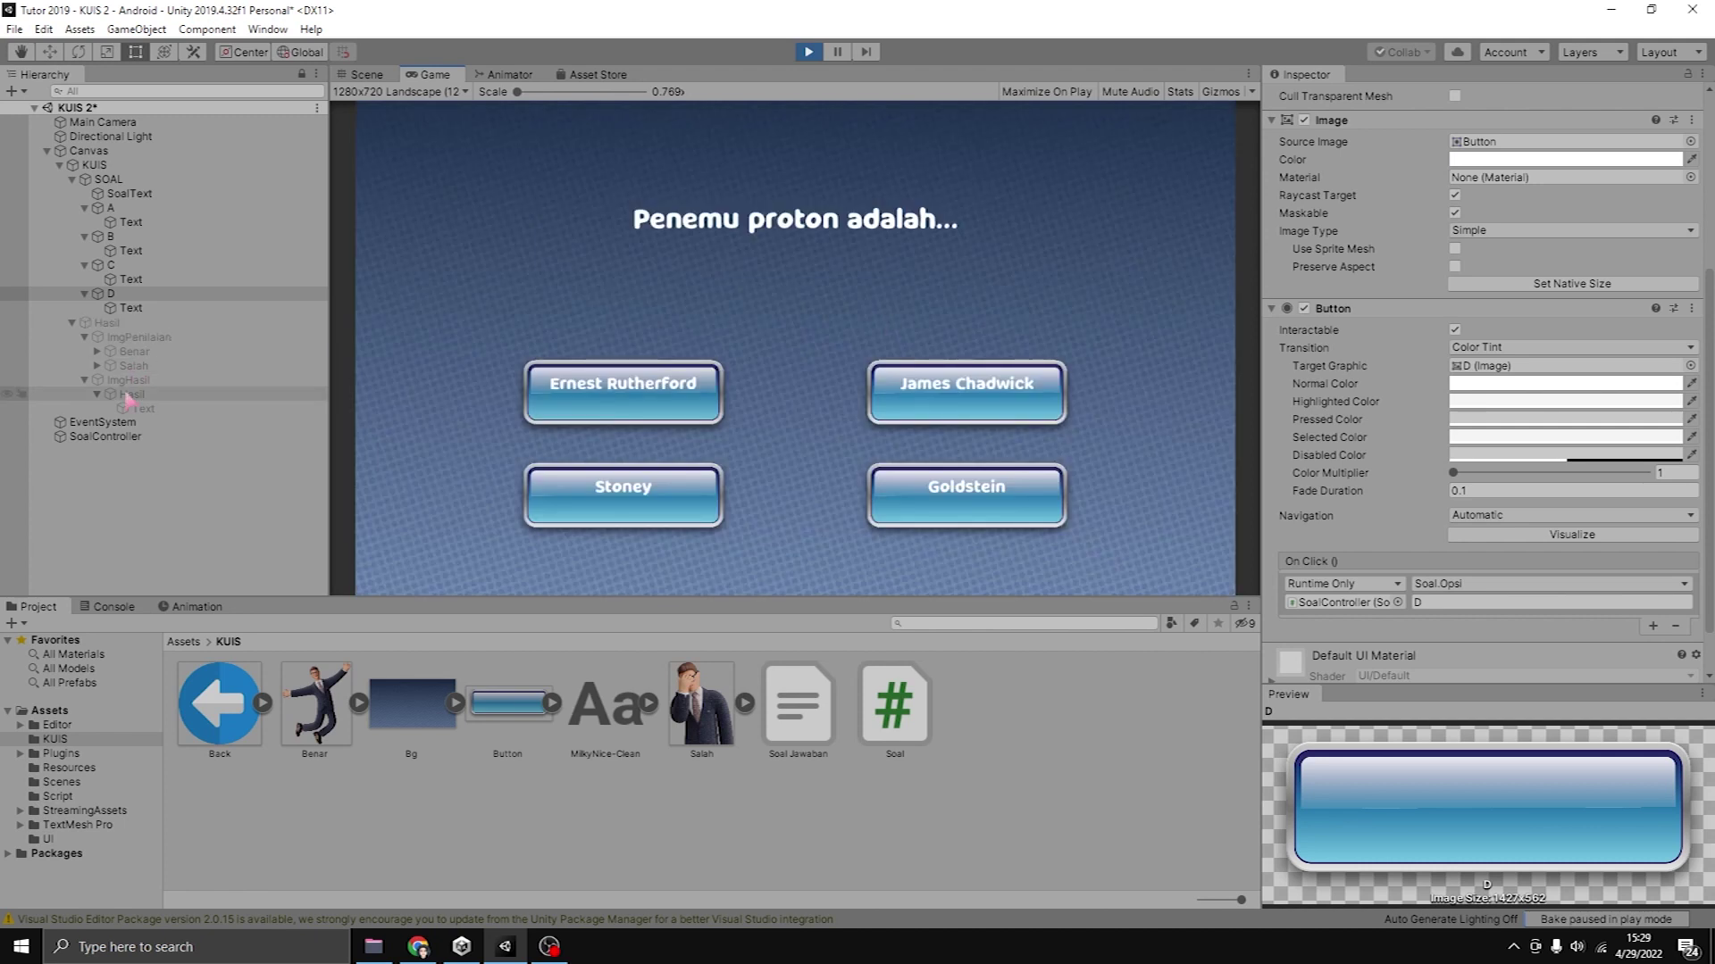
click(116, 435)
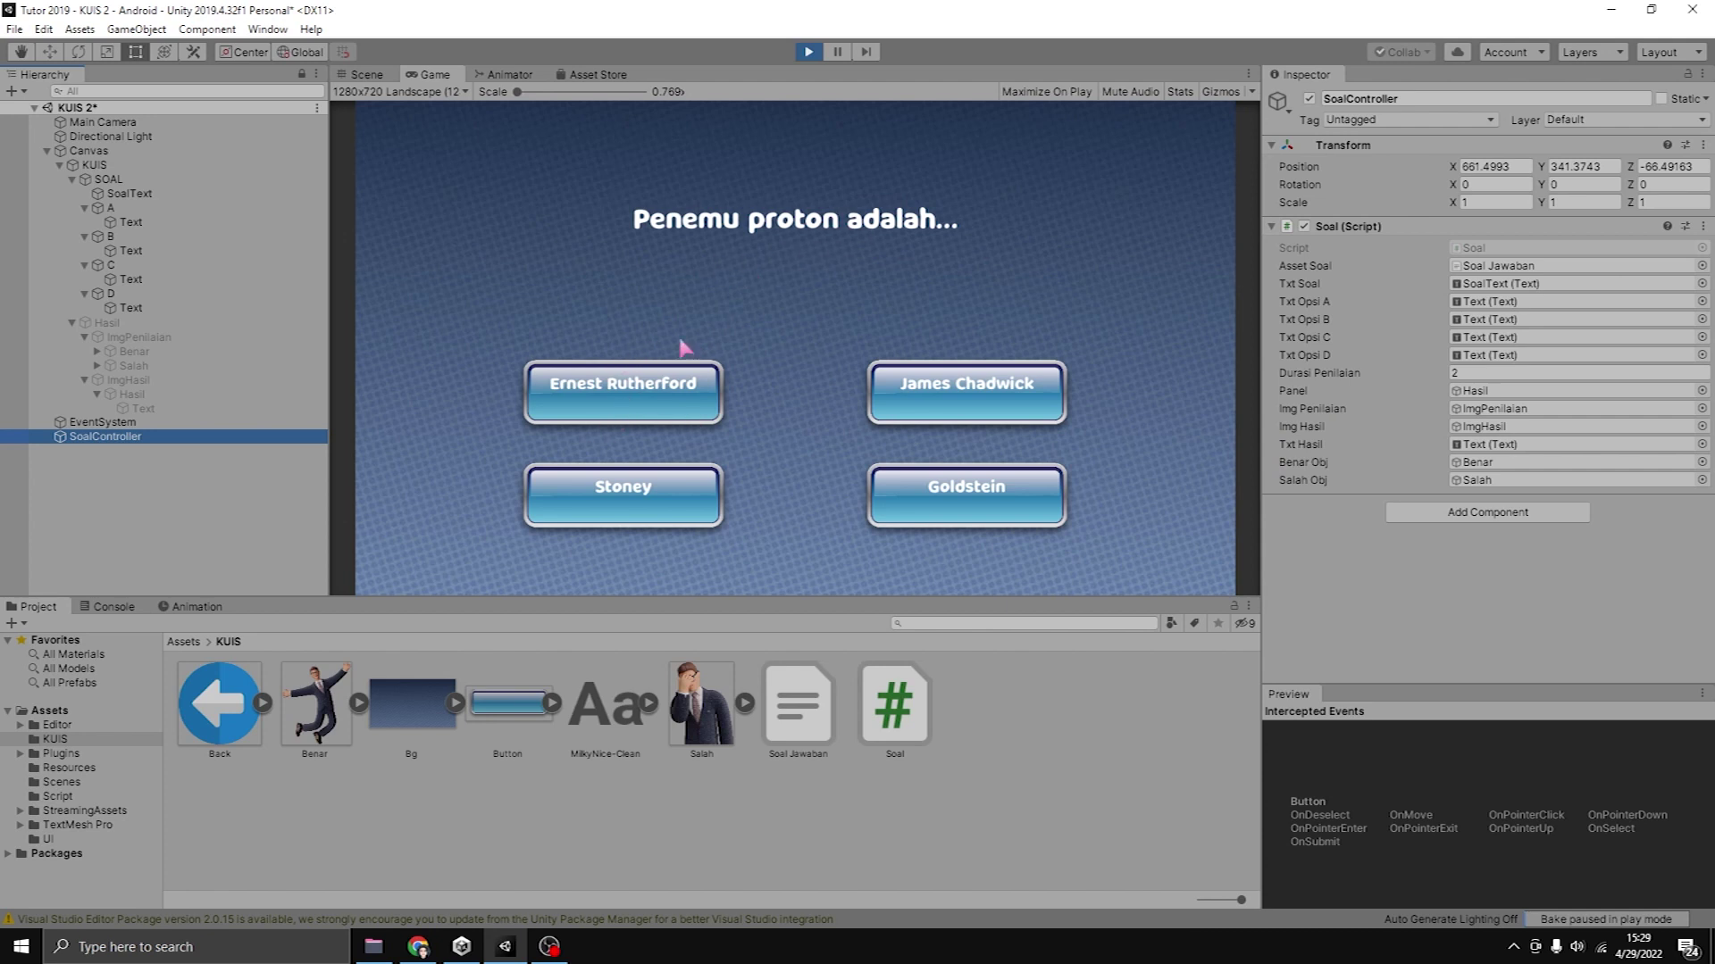
click(954, 395)
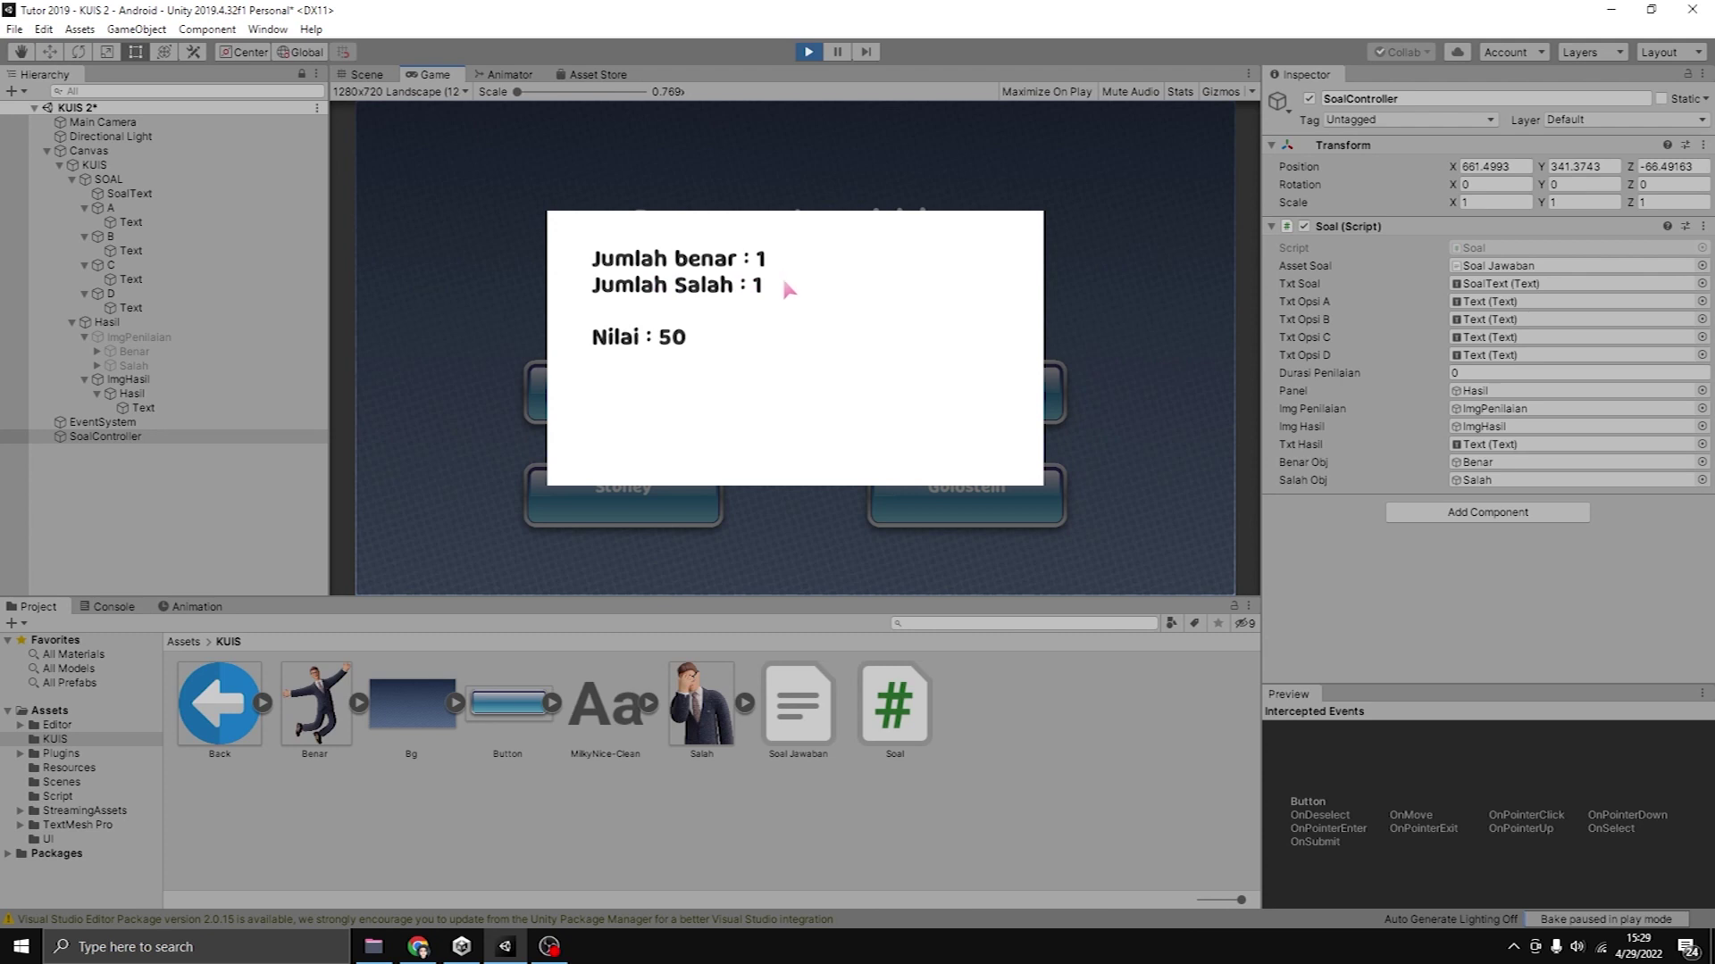
click(808, 51)
Open Soal Jawaban in Visual Studio and paste a copy of the "Penemu proton adalah…" question block at its end.
click(798, 704)
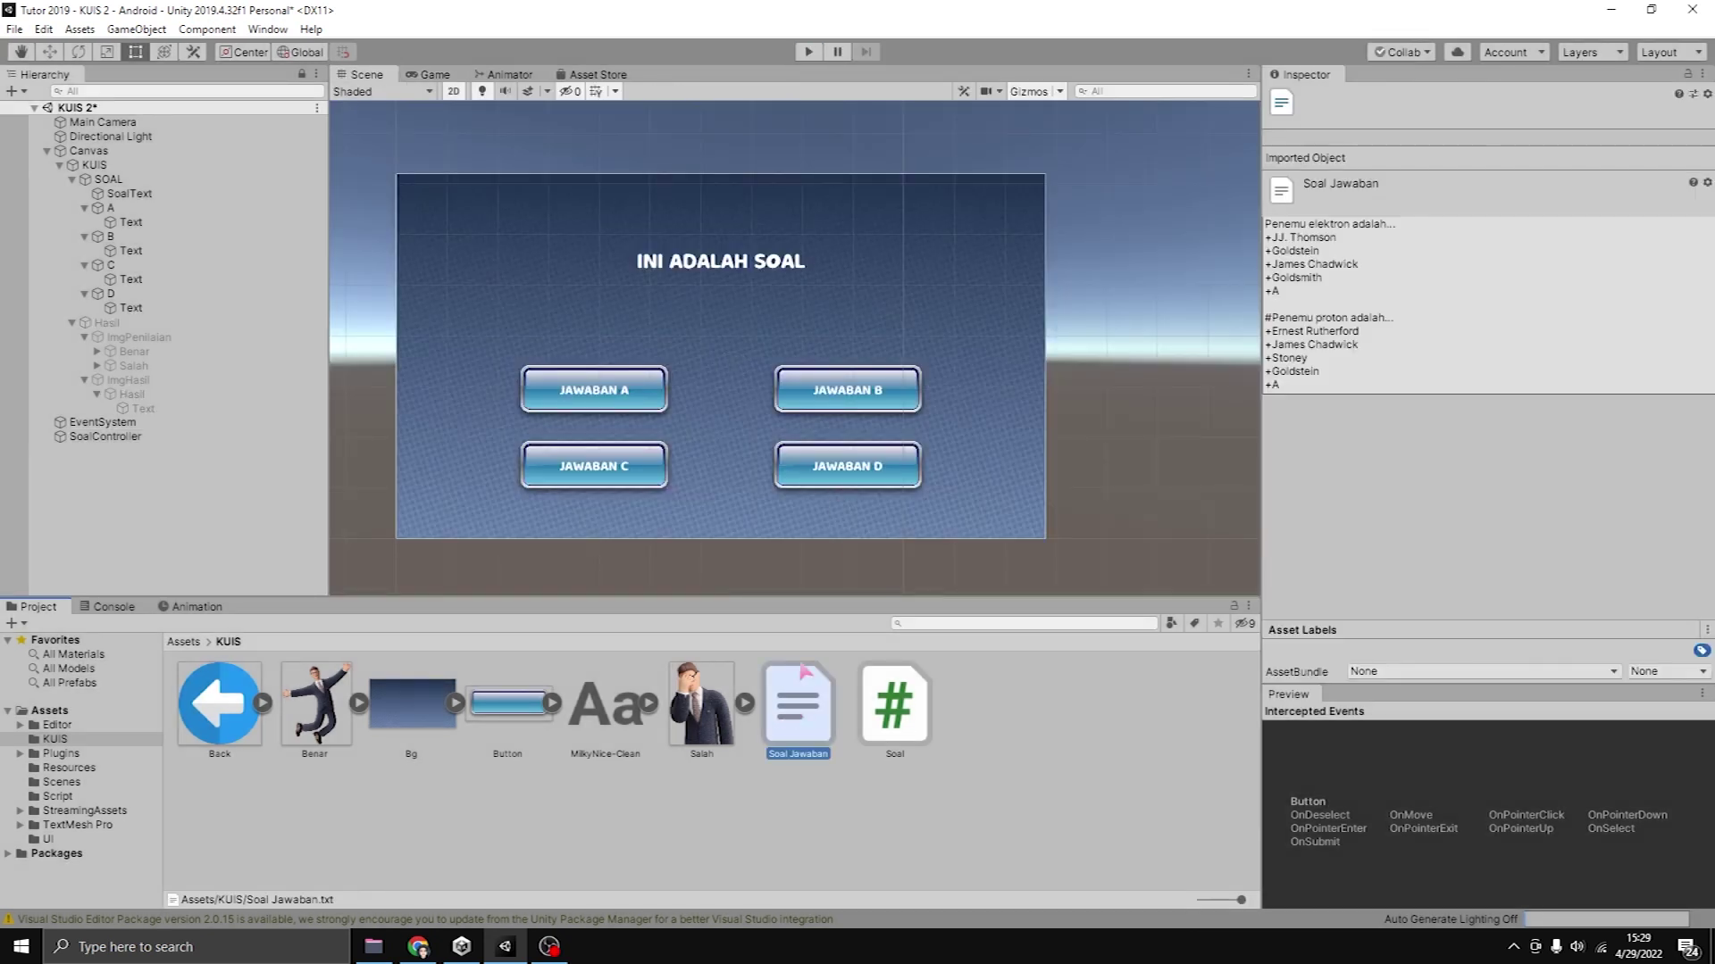
double_click(815, 696)
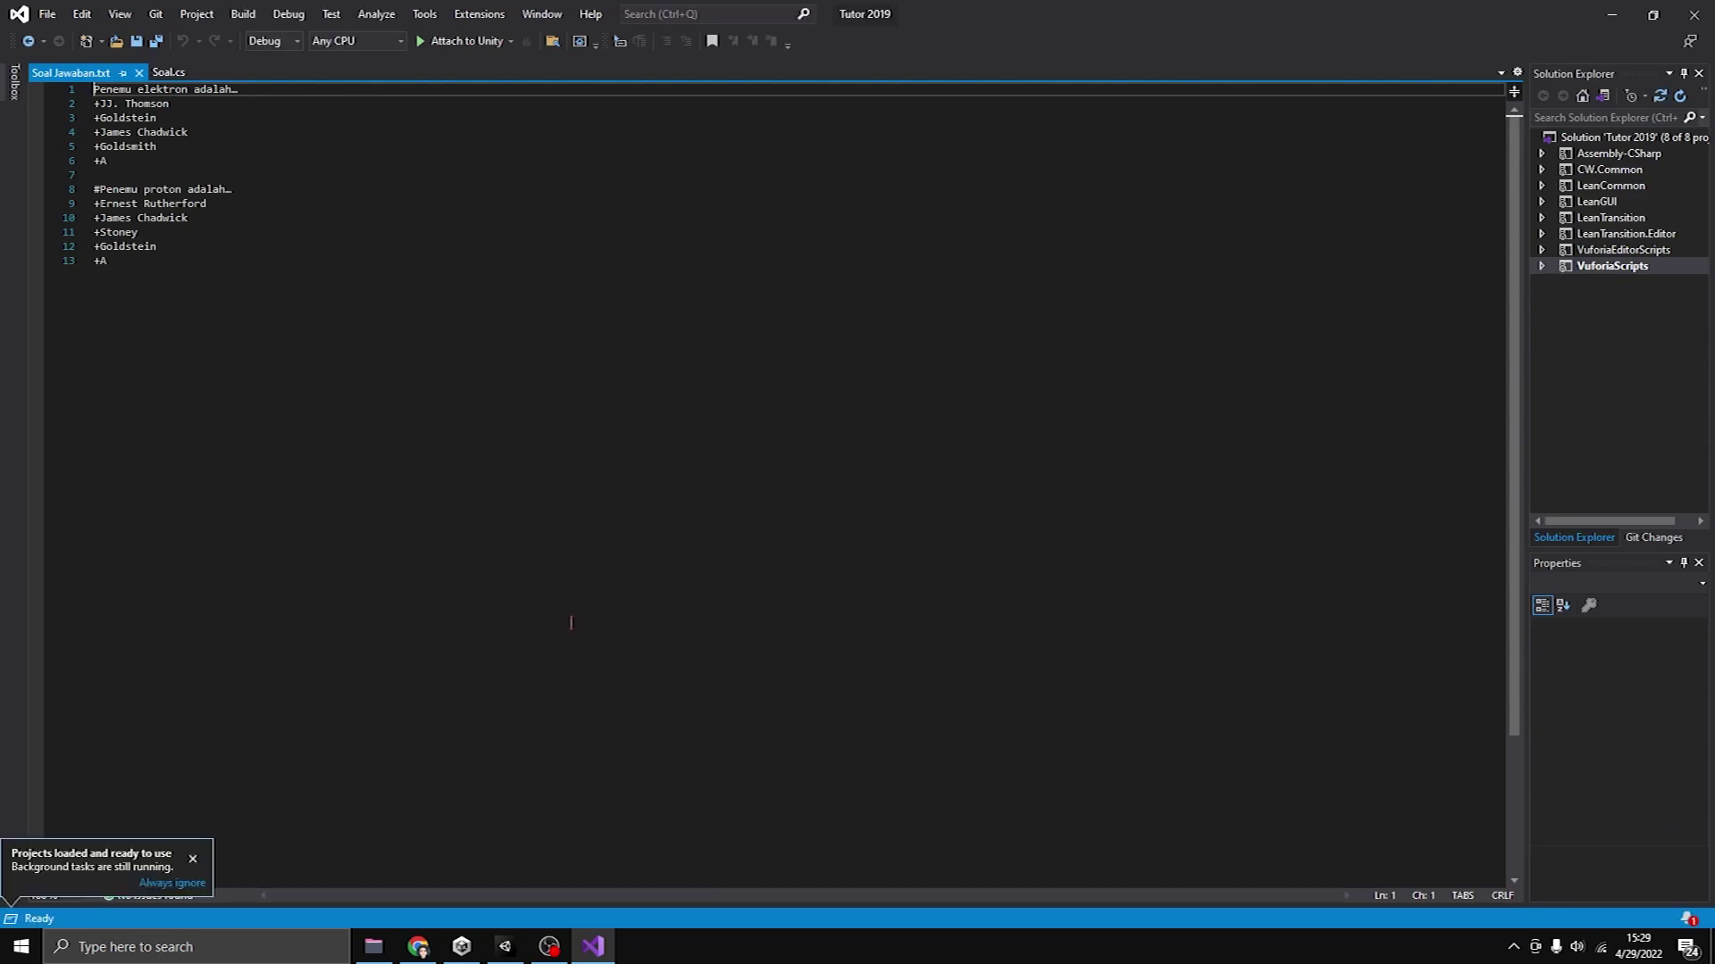
drag(130, 268, 79, 204)
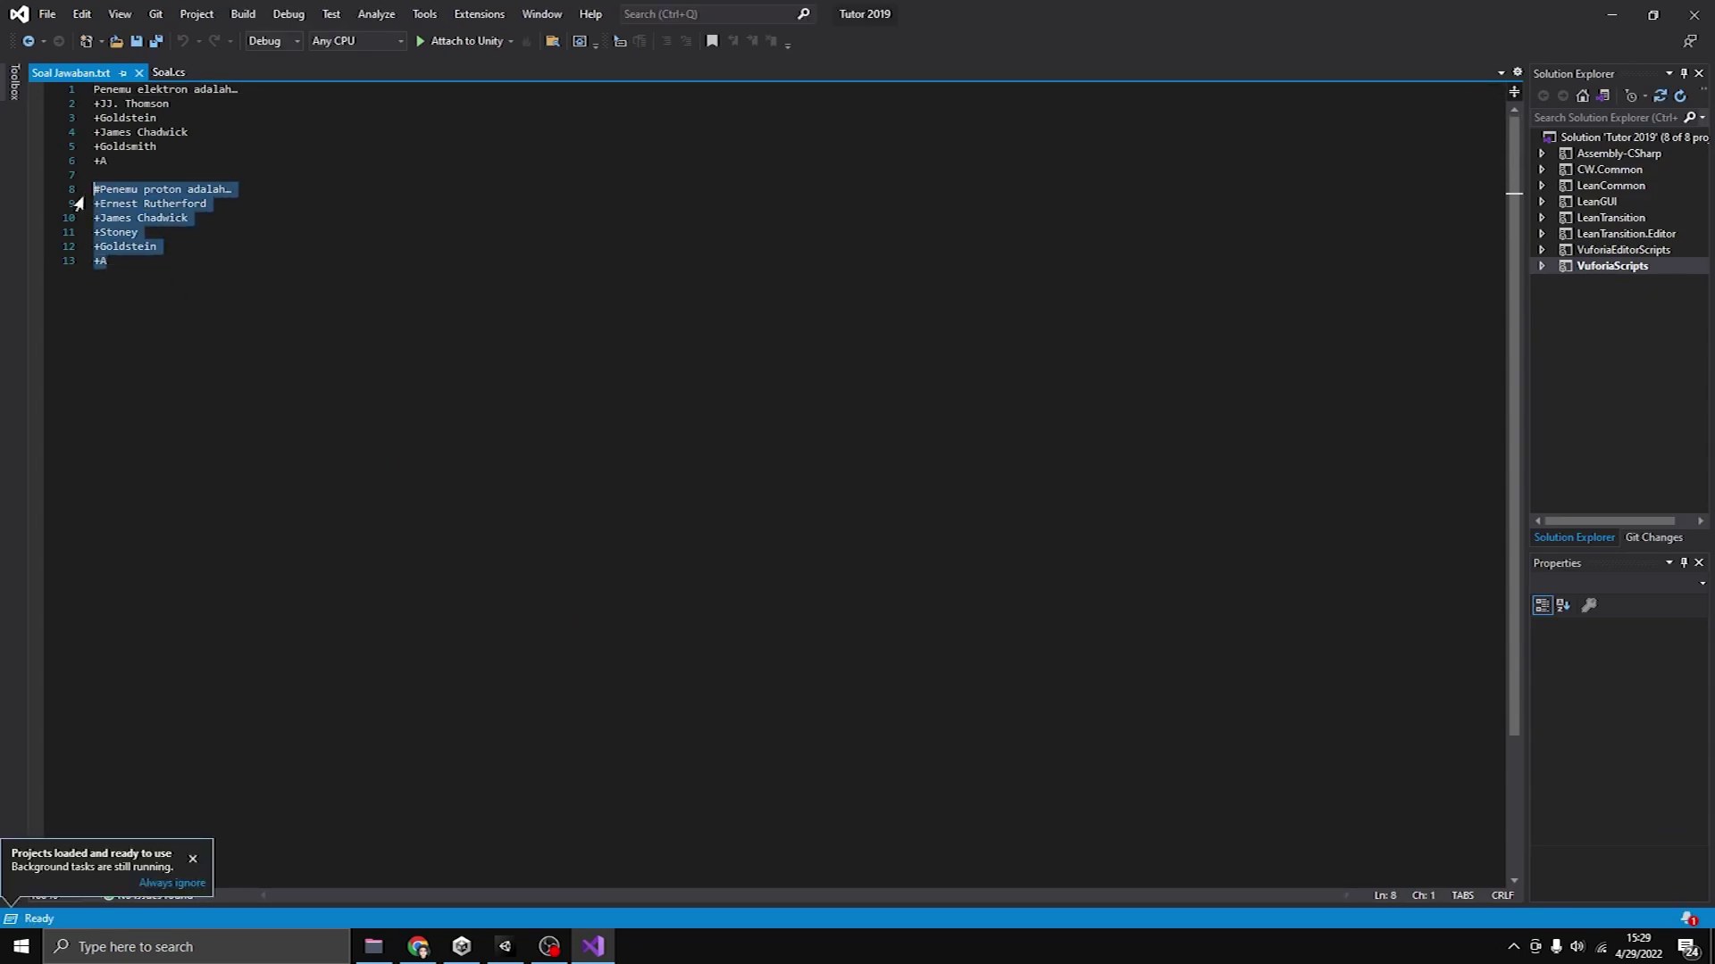
key(ctrl+c)
click(120, 266)
key(Return)
key(Return)
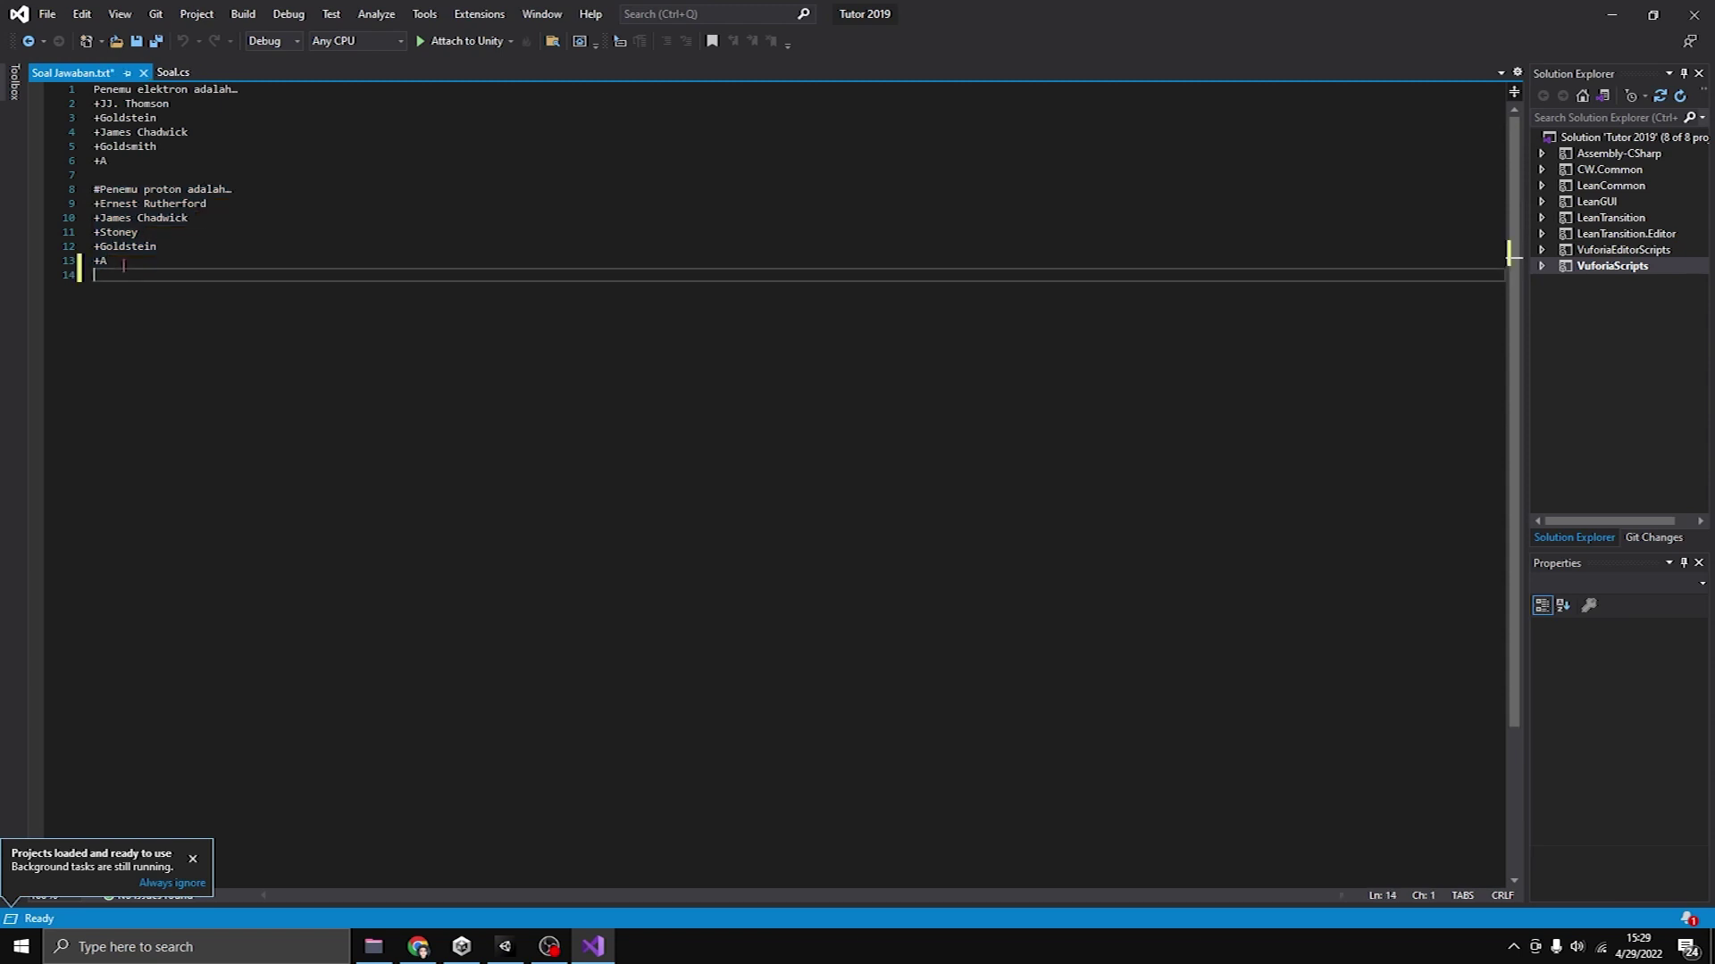
key(ctrl+v)
Reword the copied question as "Ibukota Indonesia adalah…".
drag(105, 288, 182, 288)
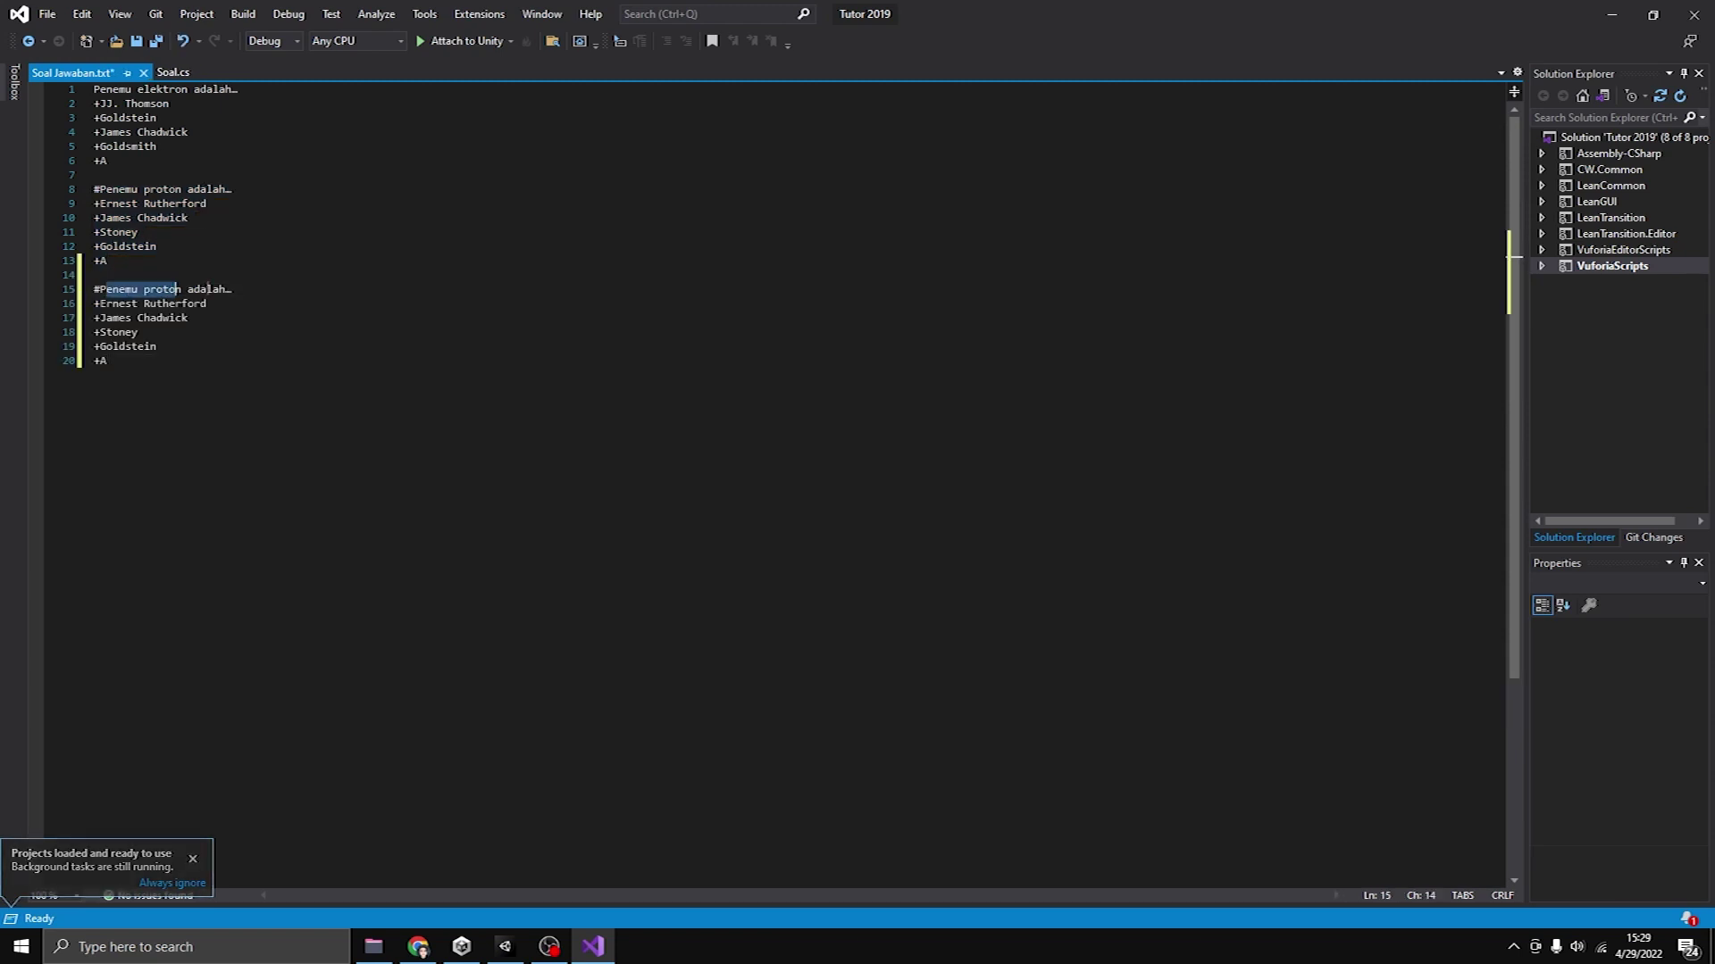
text(Ibukoit)
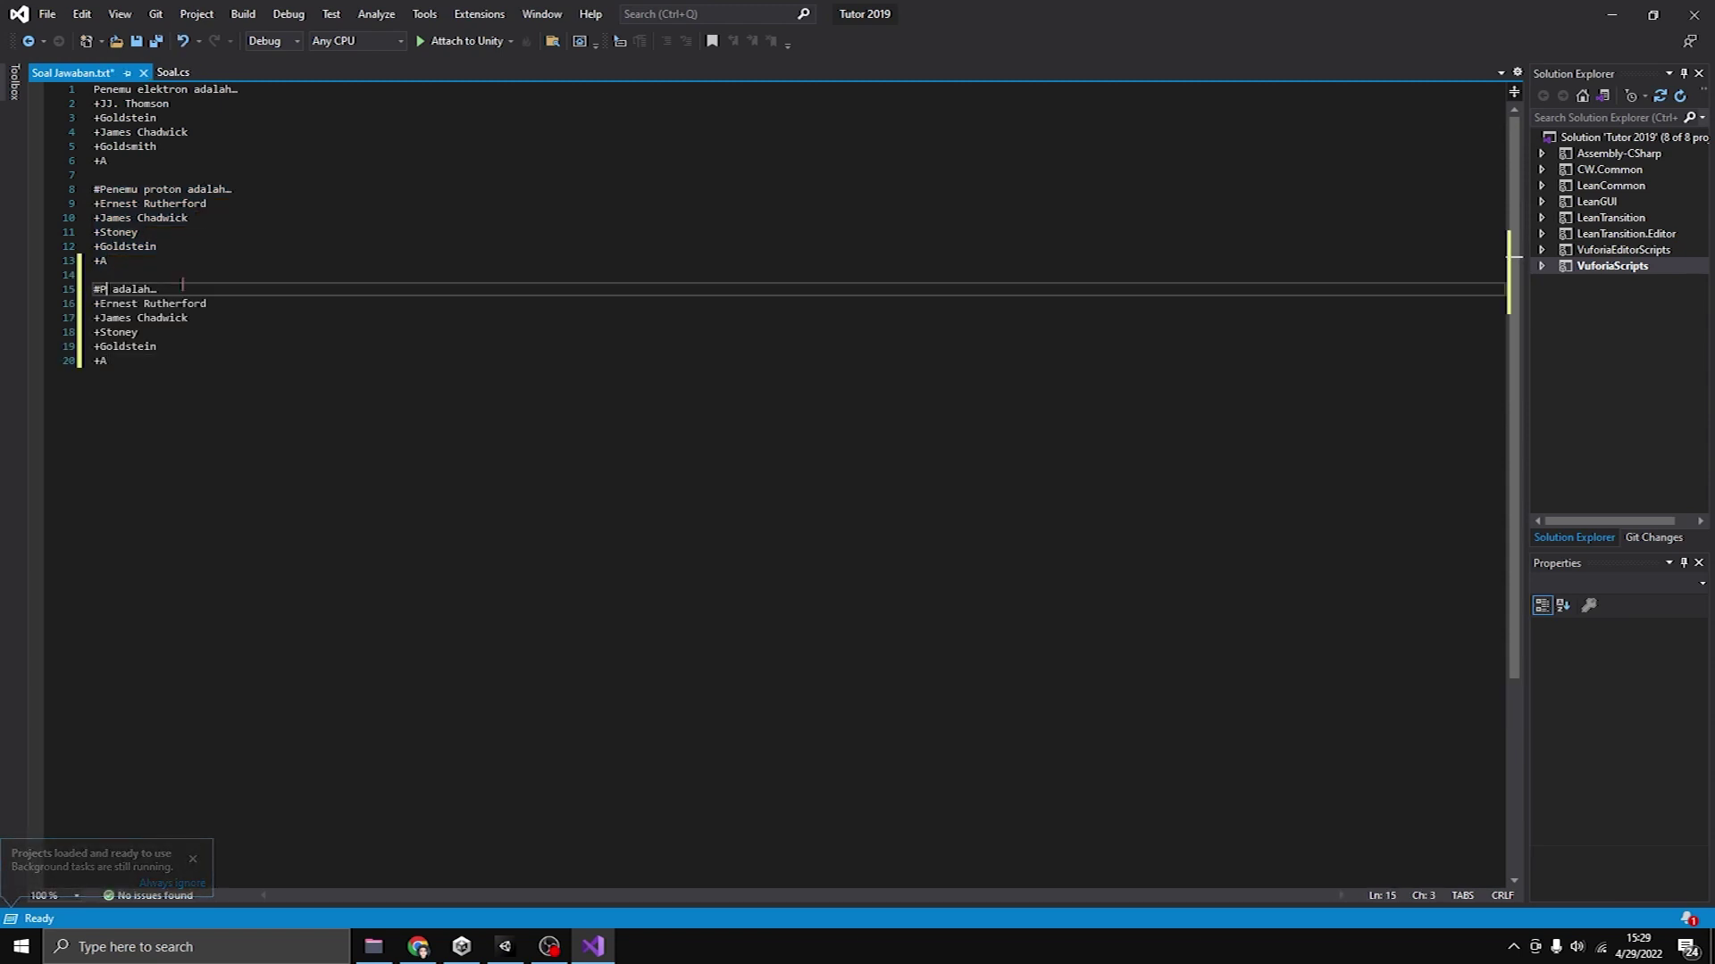
key(BackSpace)
key(BackSpace)
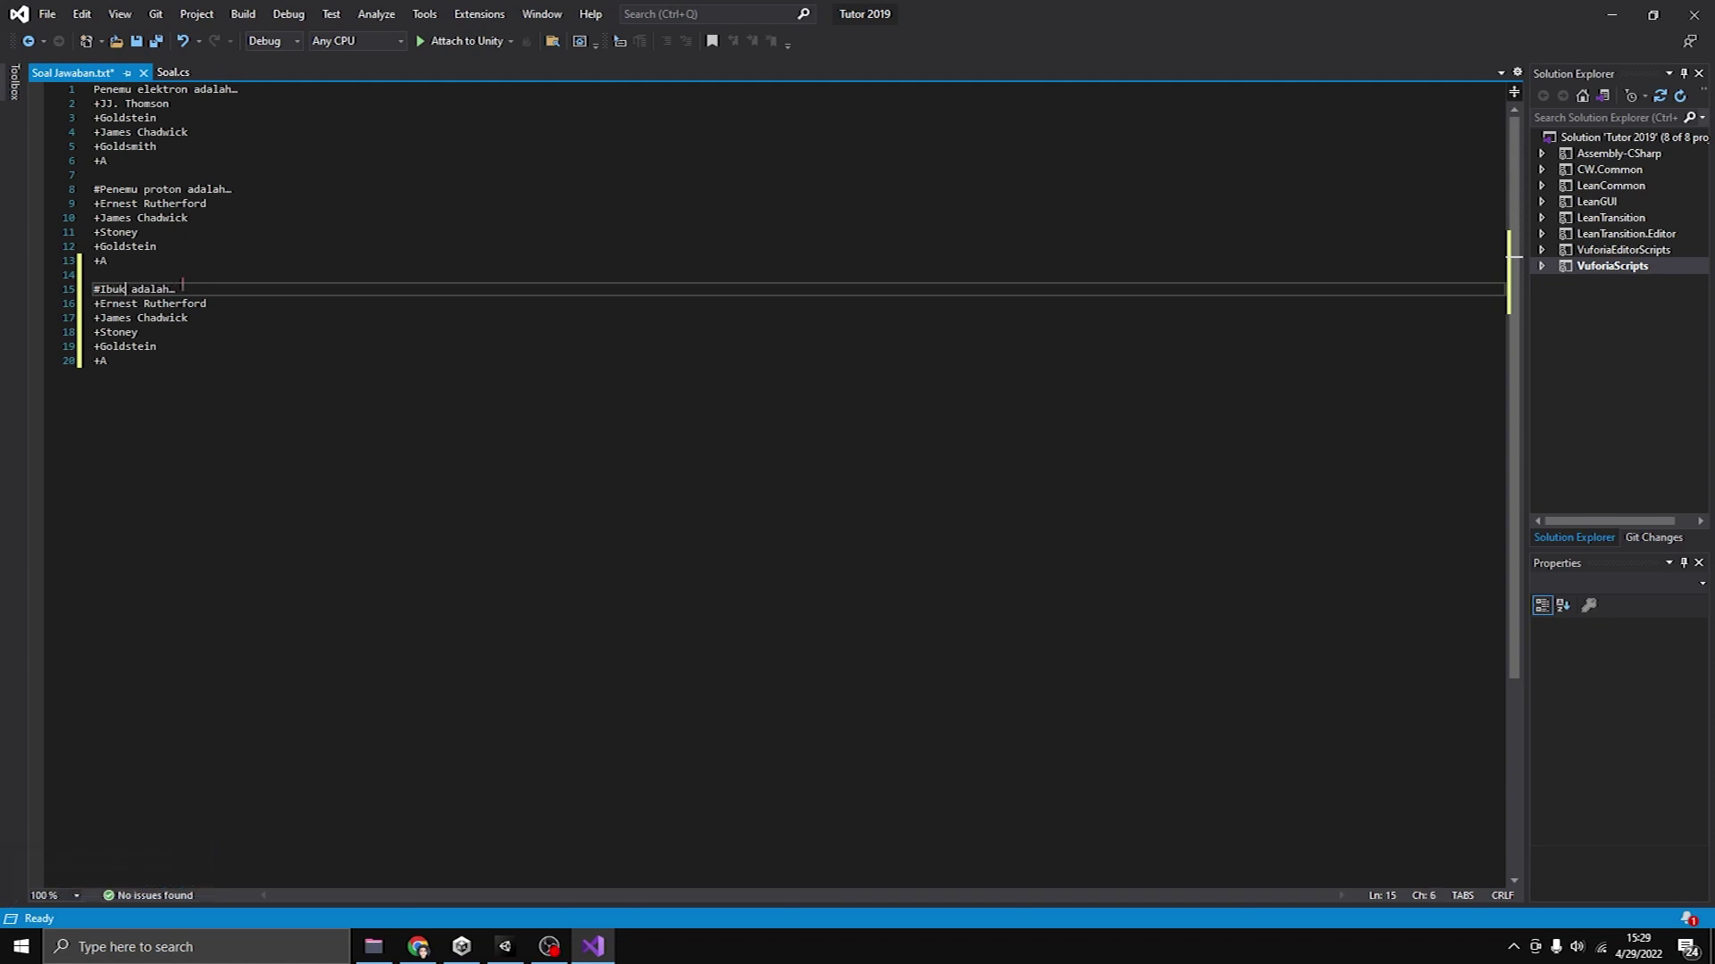
text(ta Indonesia)
Replace all copied answer lines under the "Ibukota Indonesia adalah…" question with a first option, +Padang.
drag(207, 304, 100, 304)
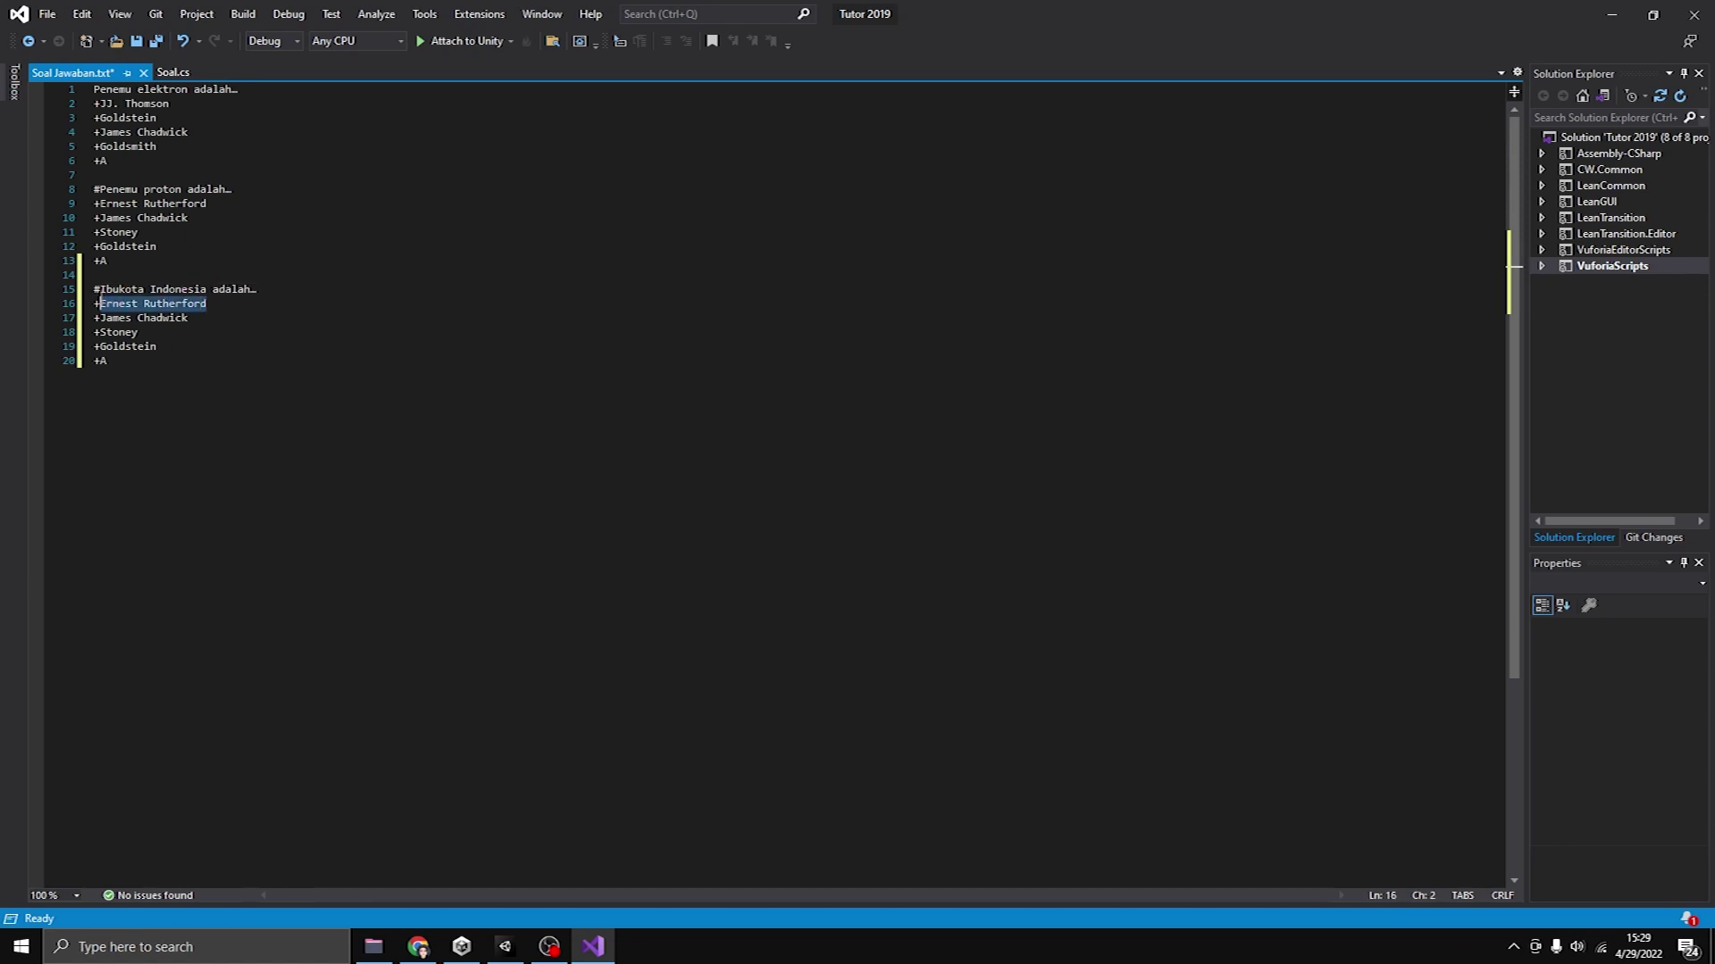
drag(147, 359, 93, 303)
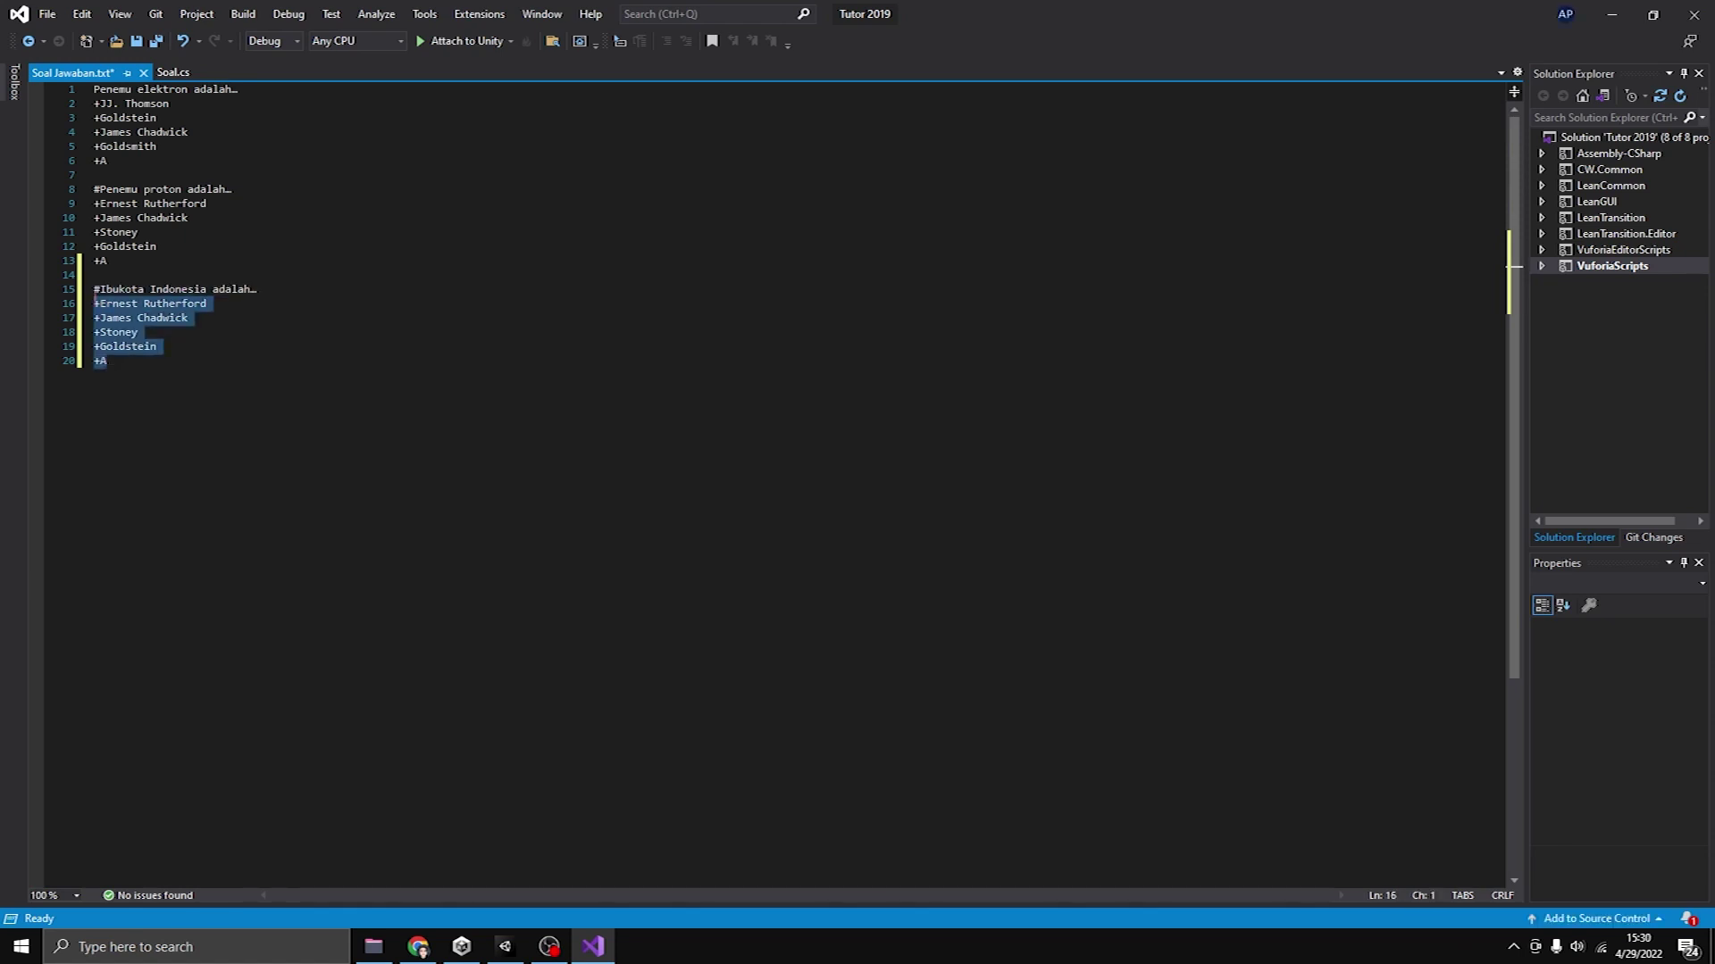
key(Delete)
text(+Jakjarta)
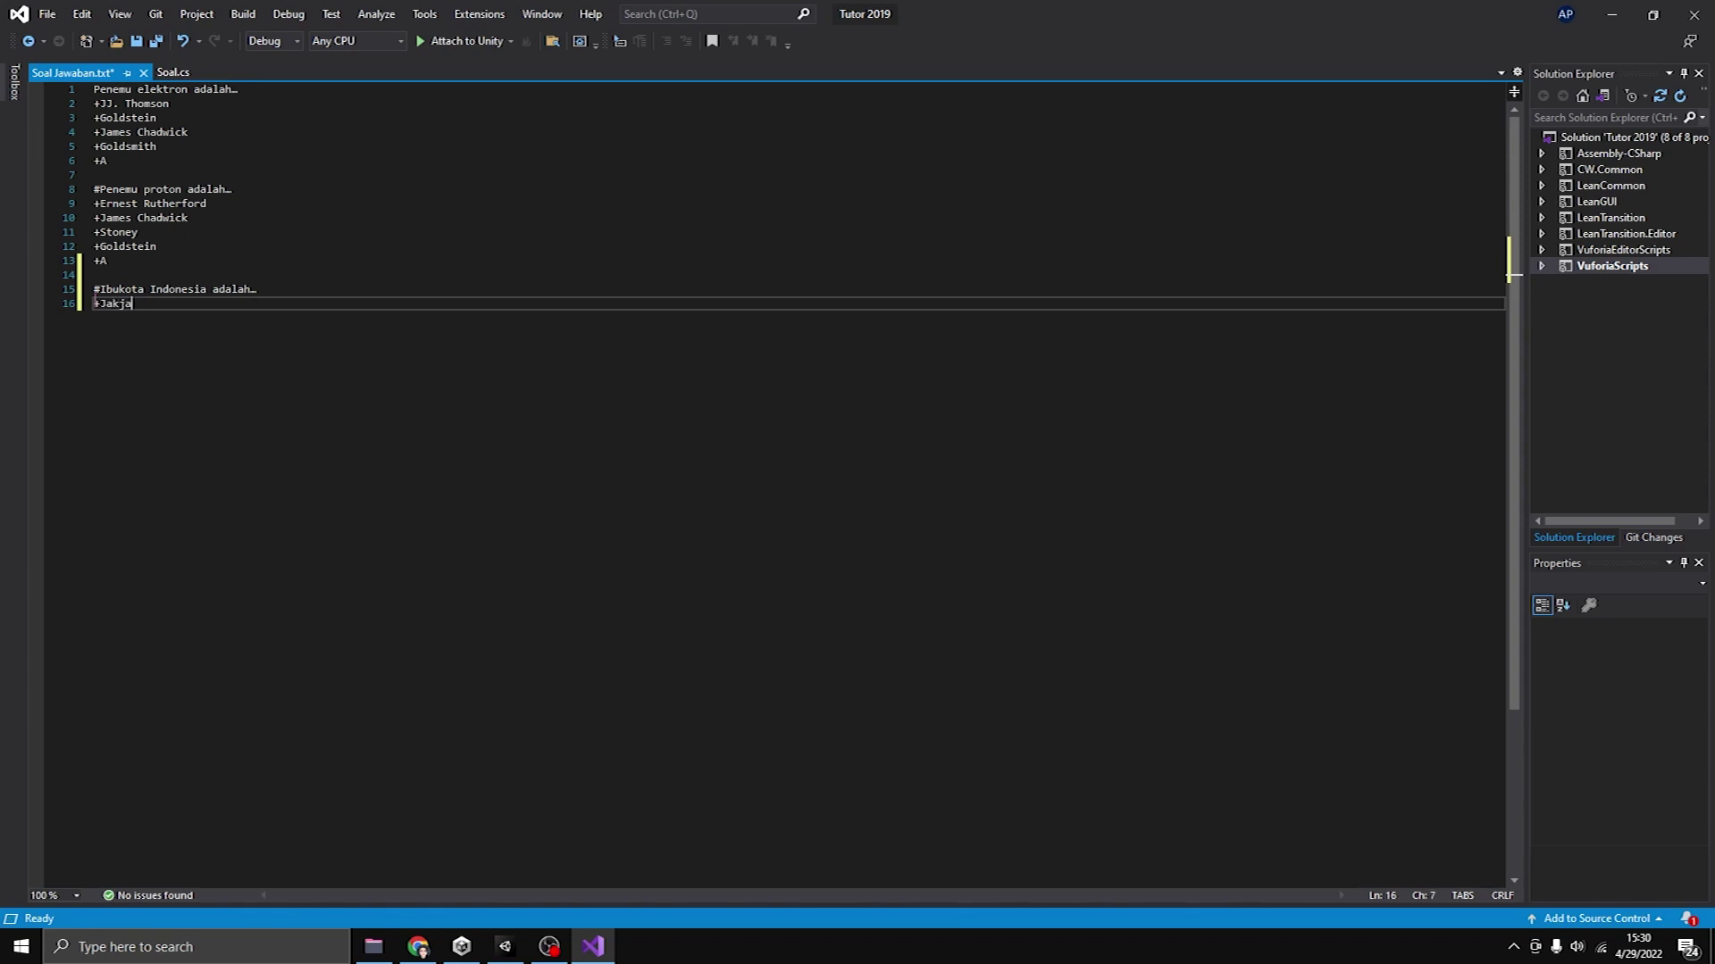
key(BackSpace)
key(BackSpace)
key(BackSpace)
key(BackSpace)
key(BackSpace)
text(art)
key(BackSpace)
key(BackSpace)
key(BackSpace)
key(BackSpace)
text(Padang)
key(Return)
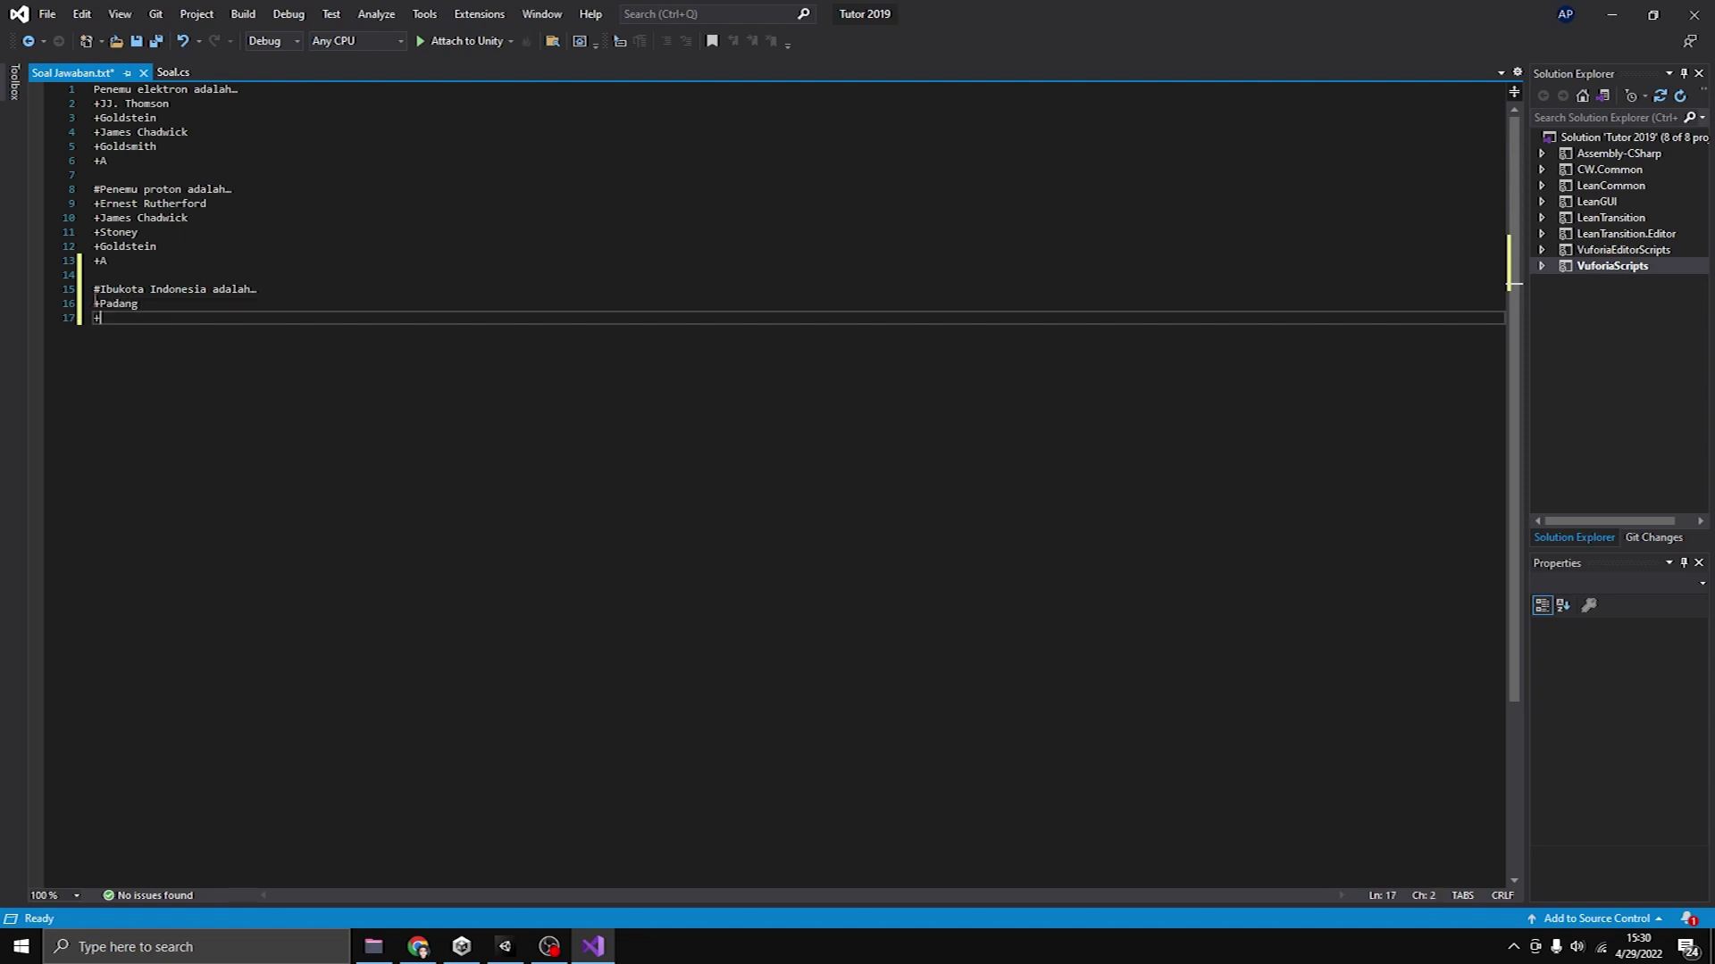
Add the options +Palembang, +Medan and +Jakarta and the answer key +D below +Padang.
text(+Palembang)
key(Return)
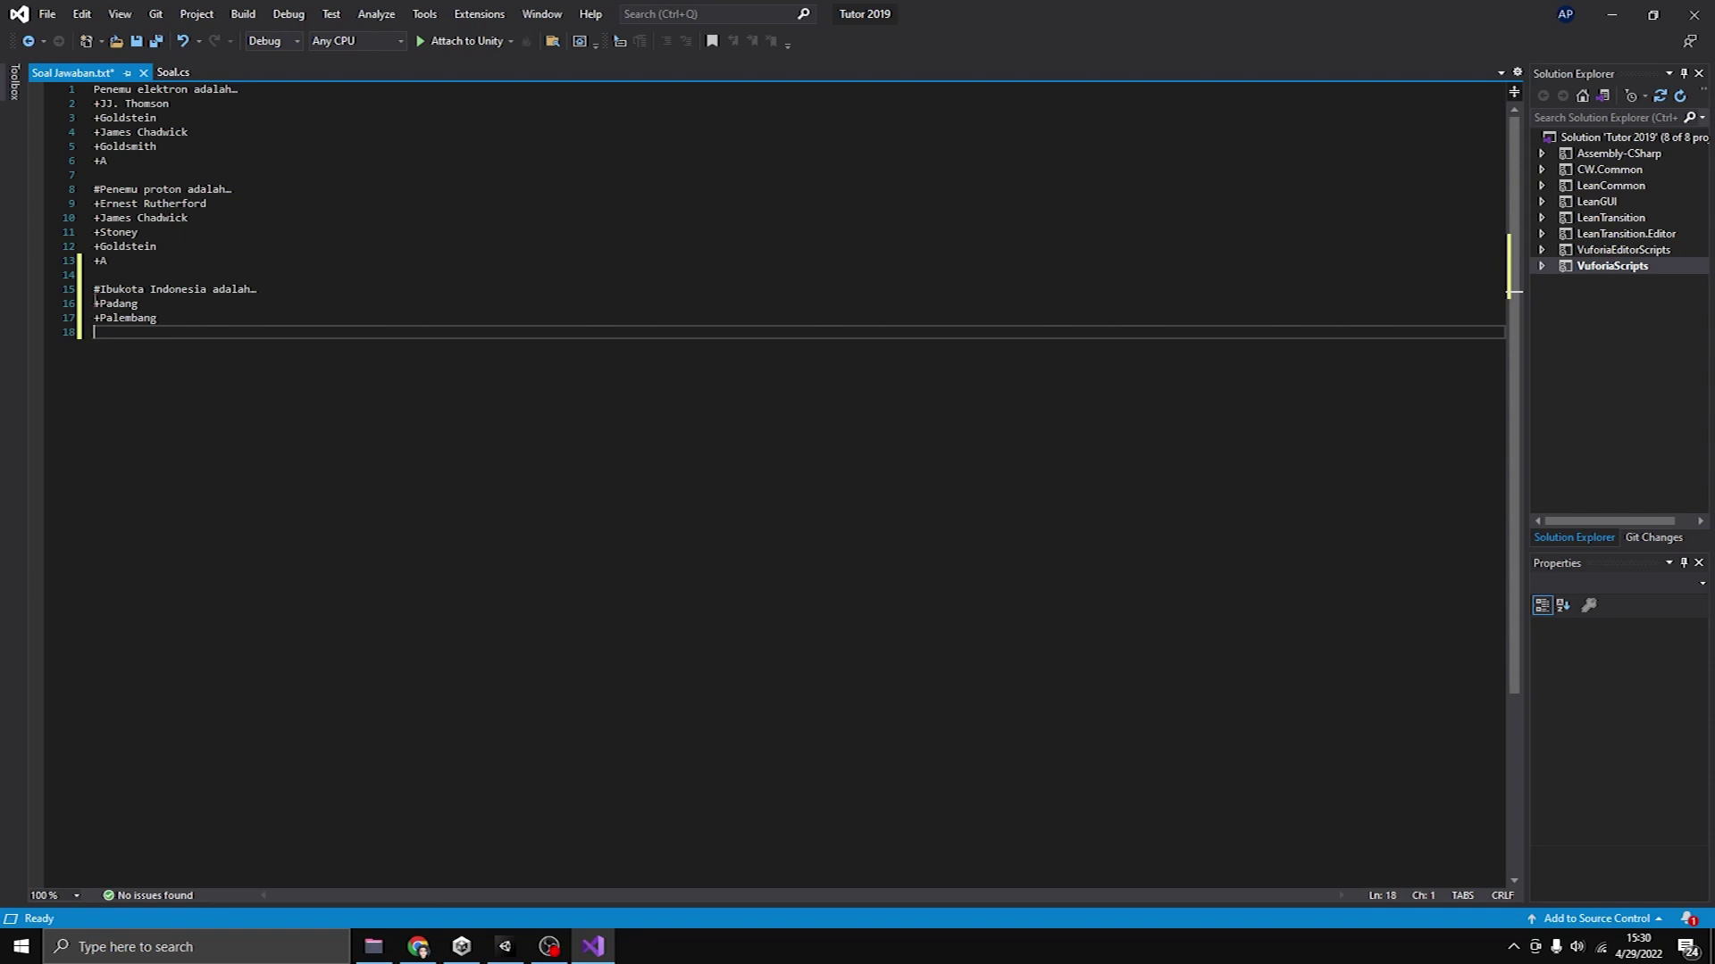
text(+Medan)
key(Return)
text(+Jakarta)
key(Return)
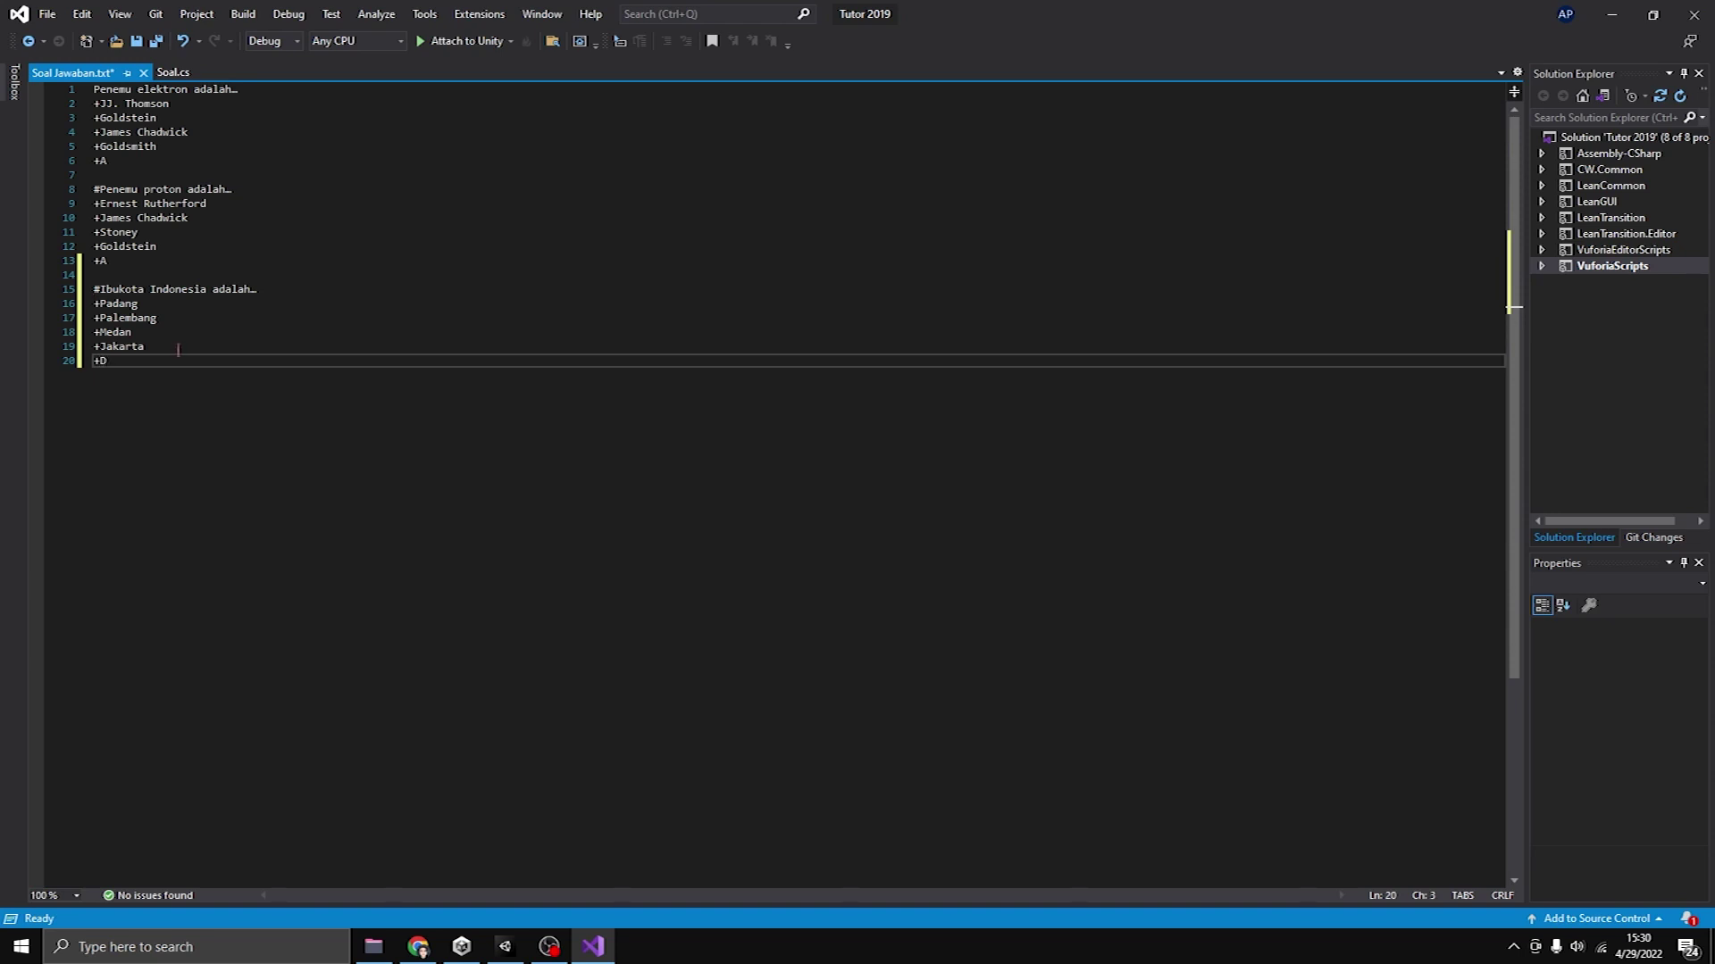
text(+D)
key(Return)
key(Return)
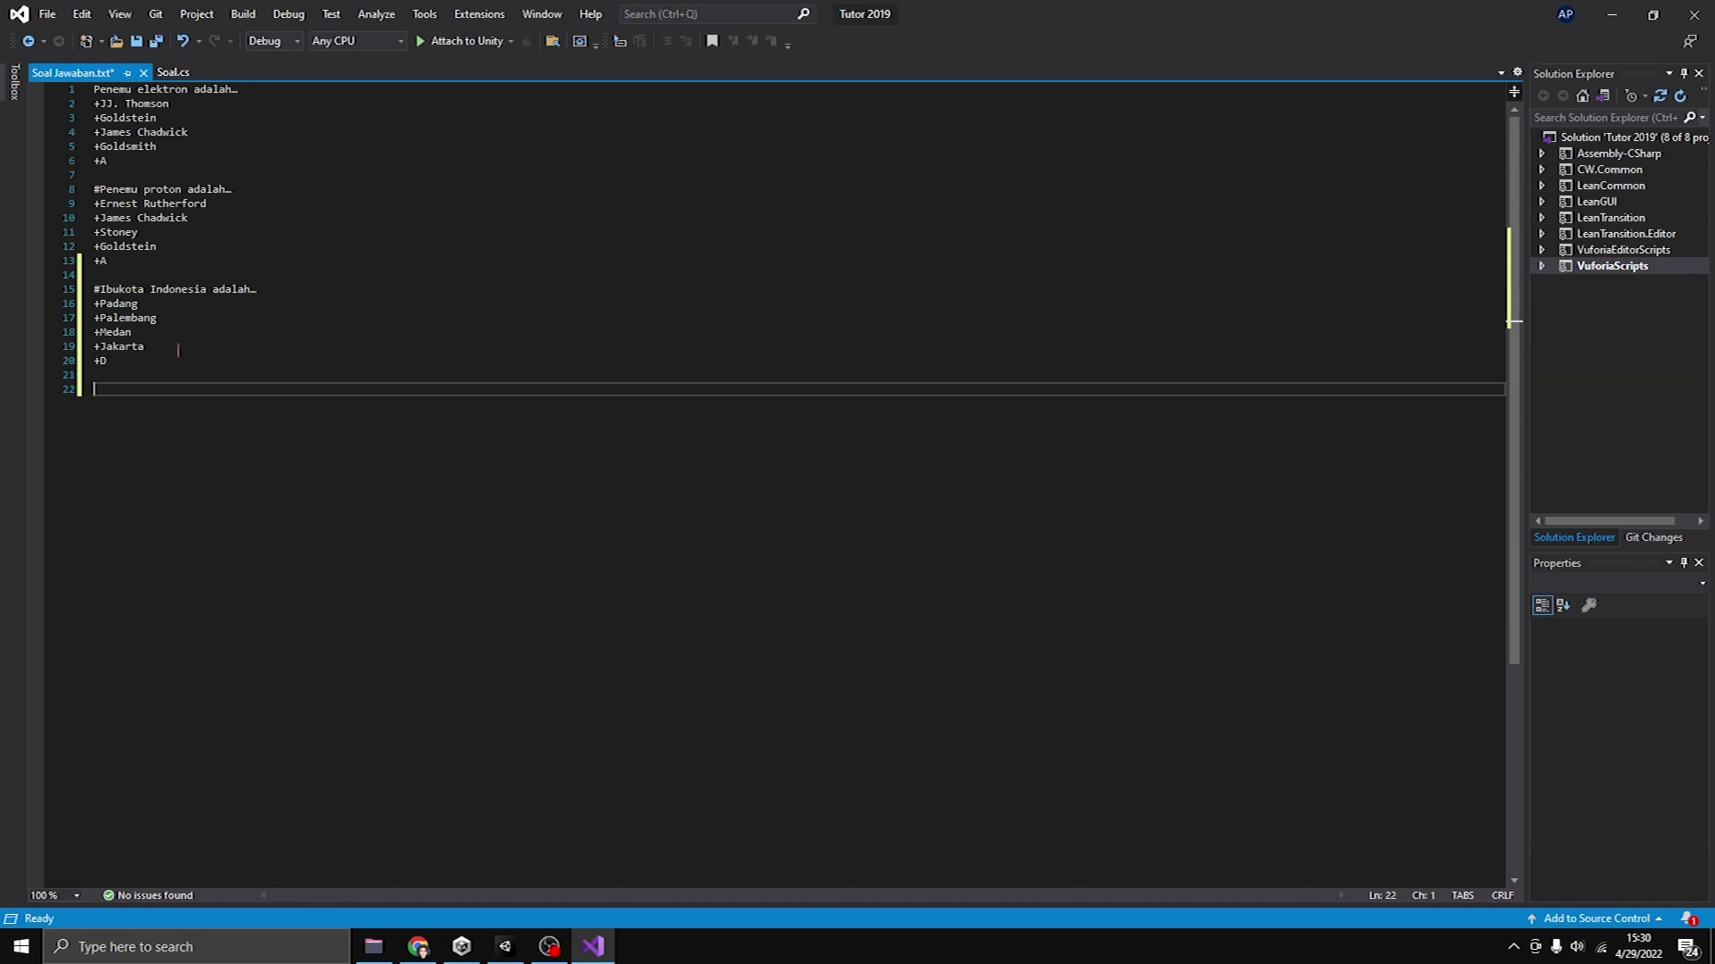
Paste three copies of the "Ibukota Indonesia adalah…" question block at the file's end, separated by blank lines, and save the file.
drag(130, 360, 94, 289)
click(128, 382)
key(ctrl+v)
key(ctrl+v)
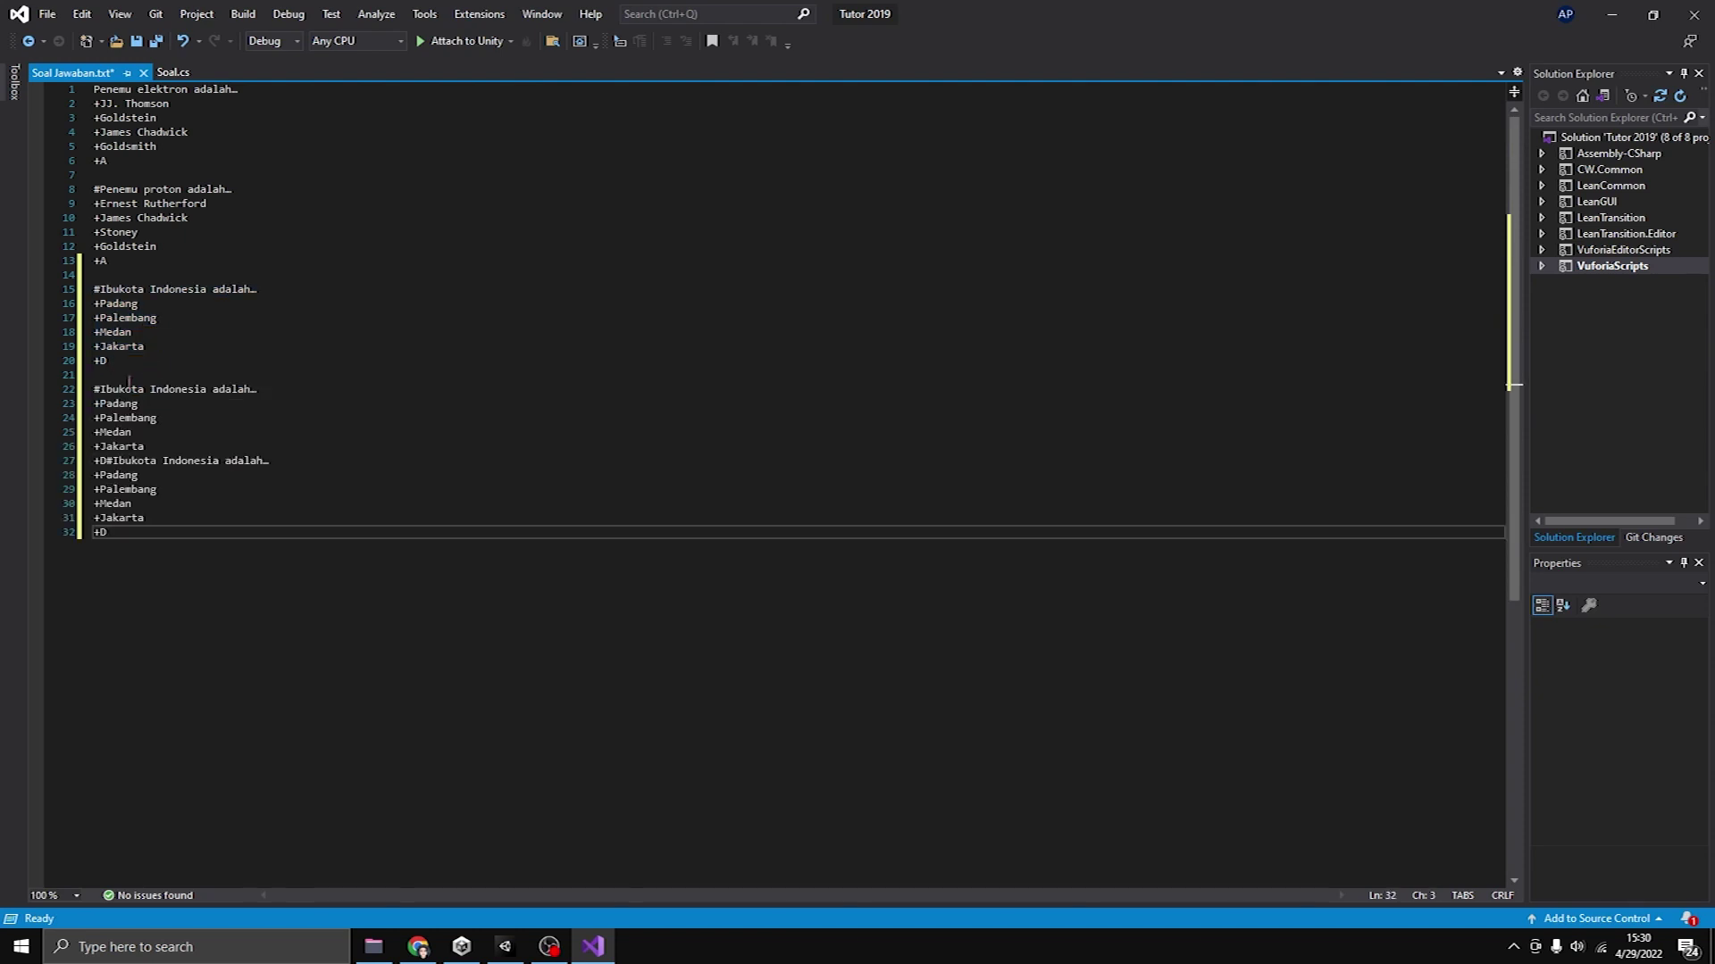
key(ctrl+z)
key(Return)
key(Return)
key(ctrl+v)
key(Return)
key(Return)
key(ctrl+v)
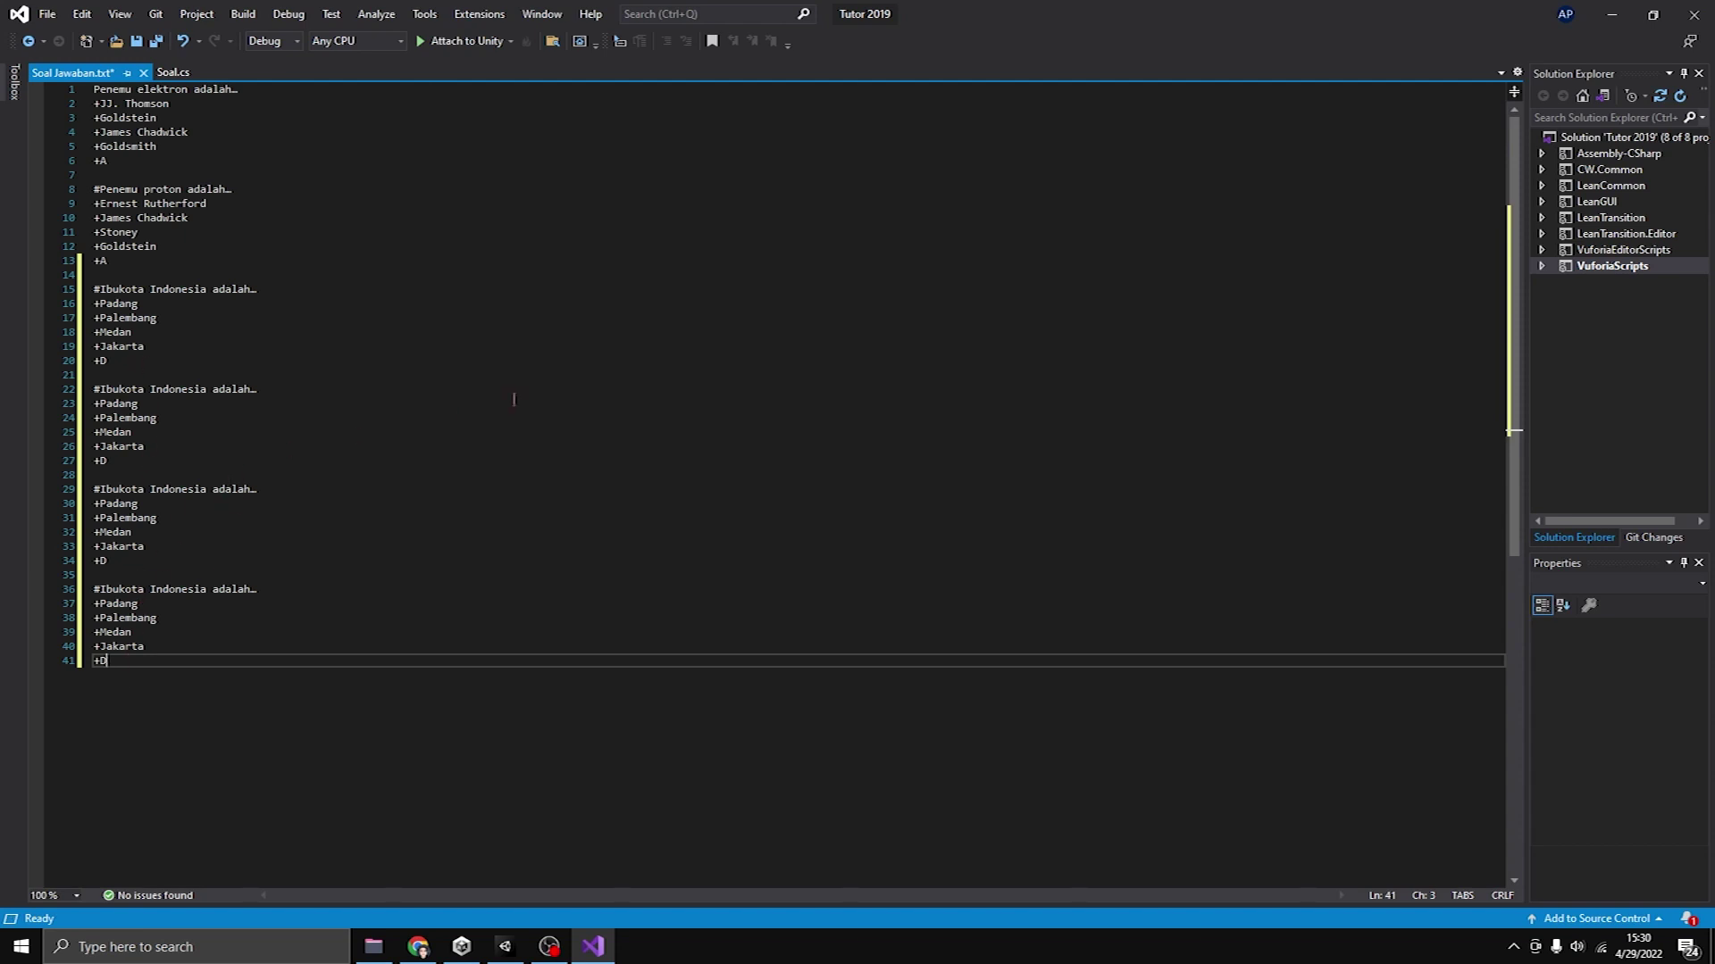
key(ctrl+s)
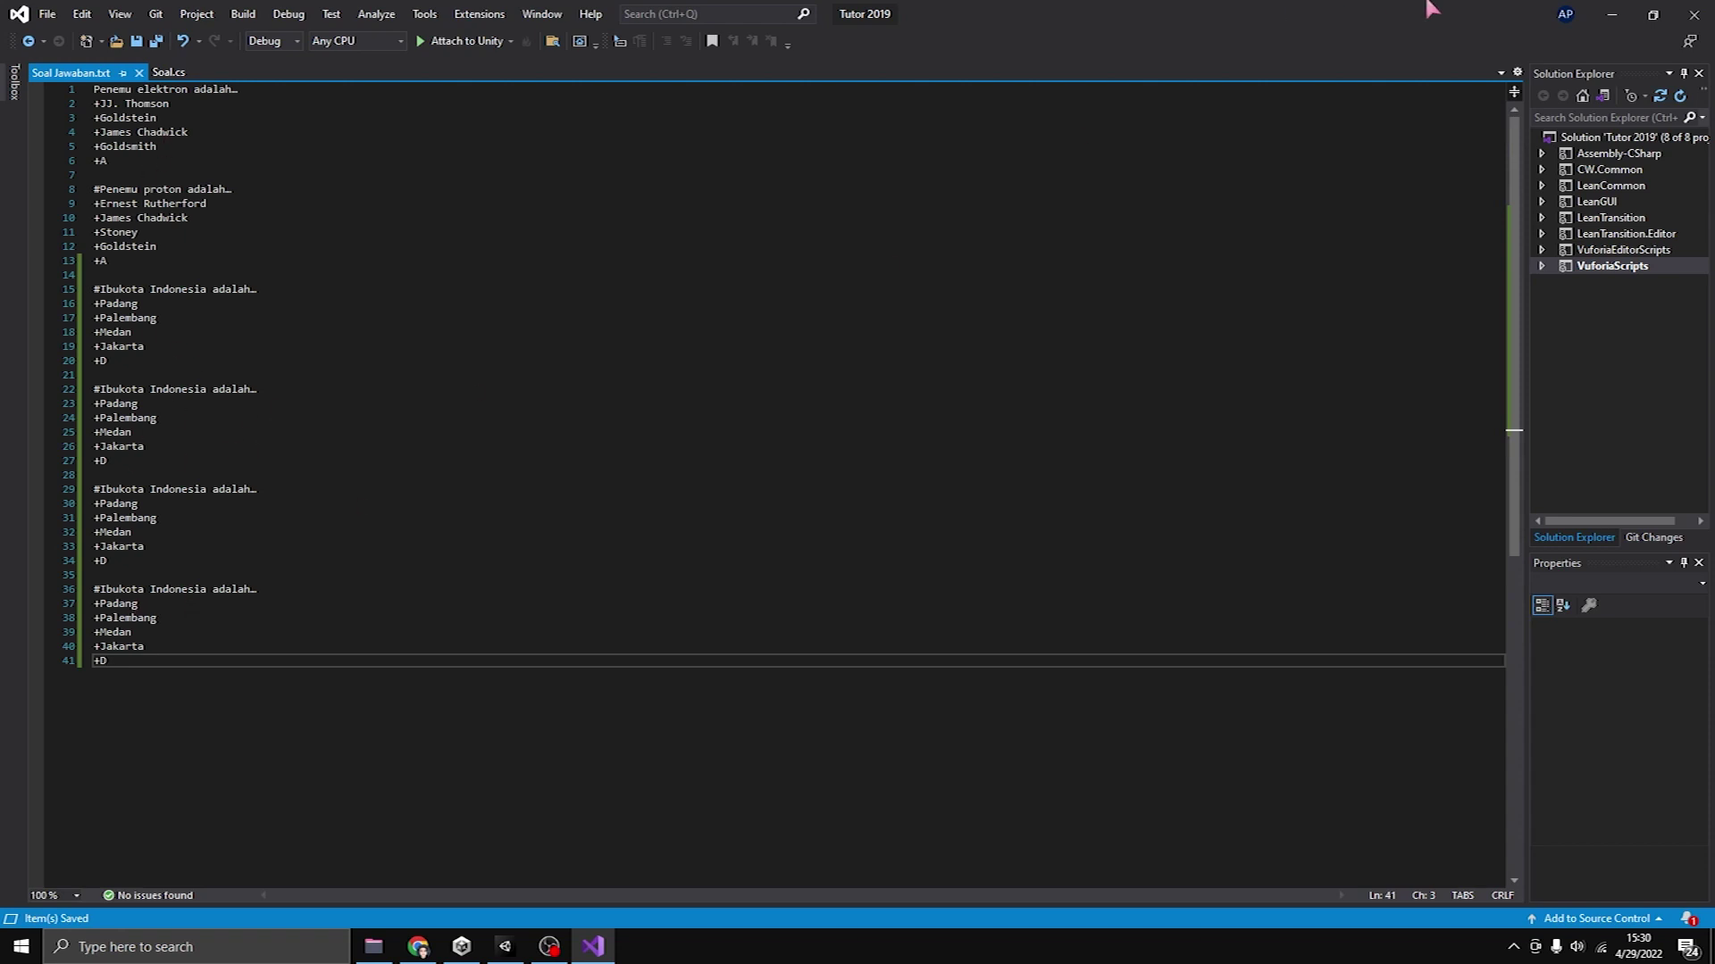
Switch to Unity and test-run the quiz, answering JJ. Thomson to the electron question and Jakarta, Medan and Jakarta to the Ibukota Indonesia questions.
click(1612, 14)
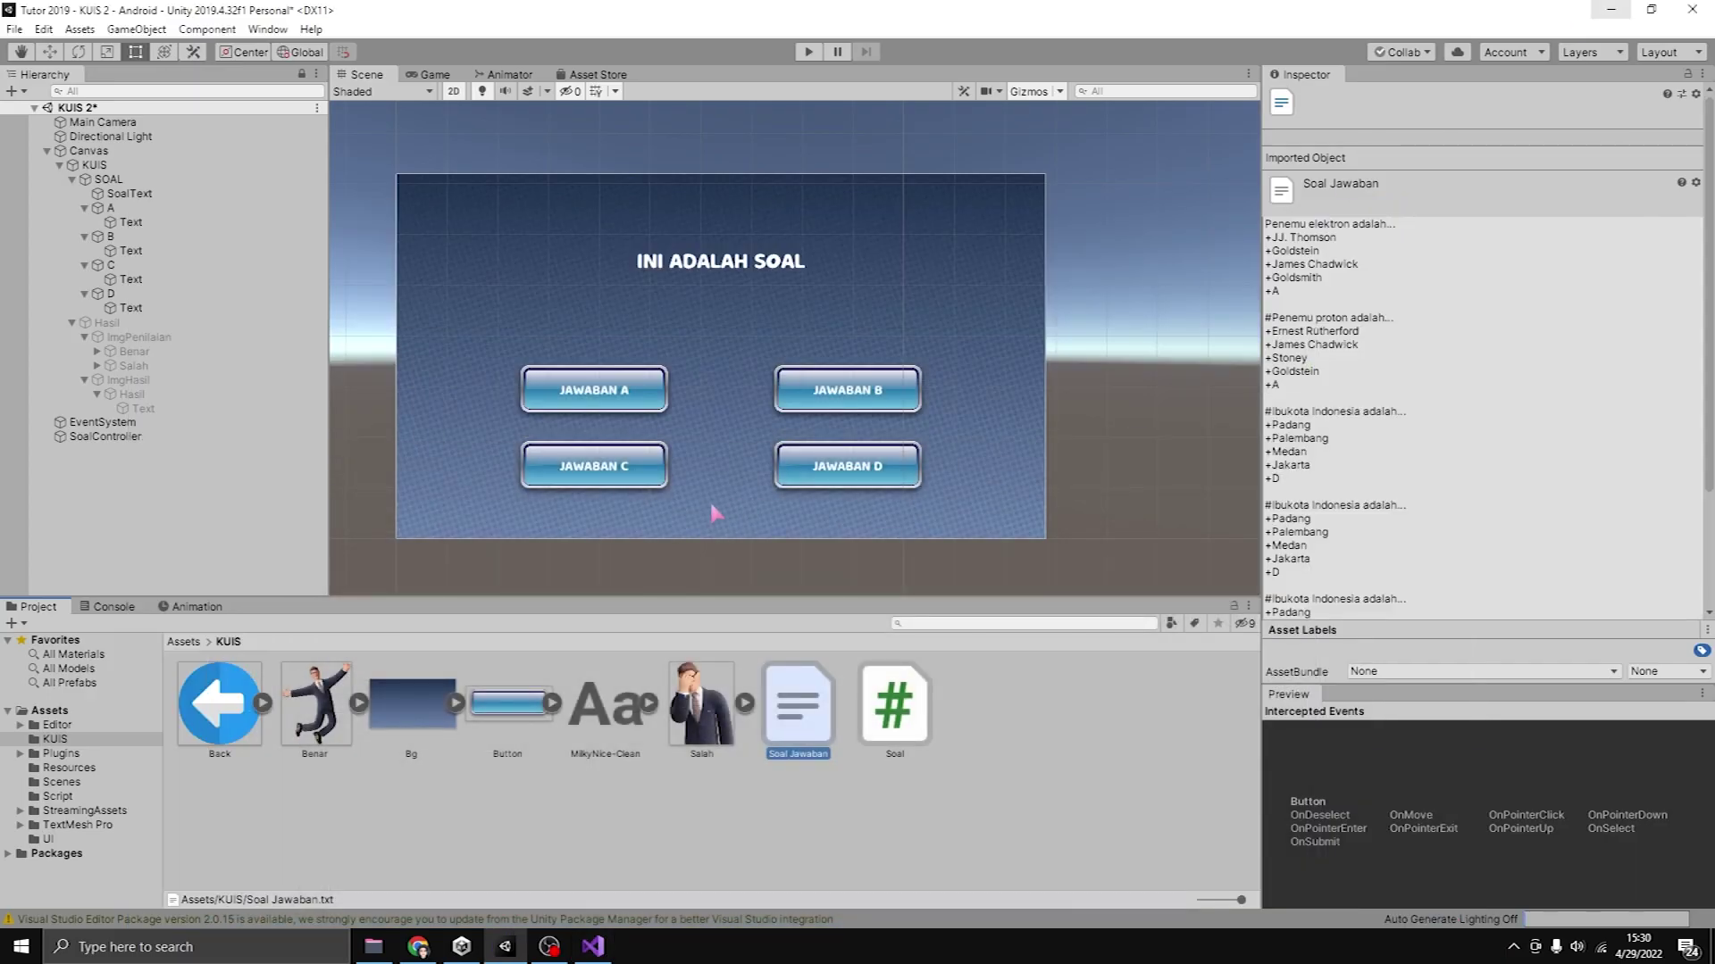
click(809, 52)
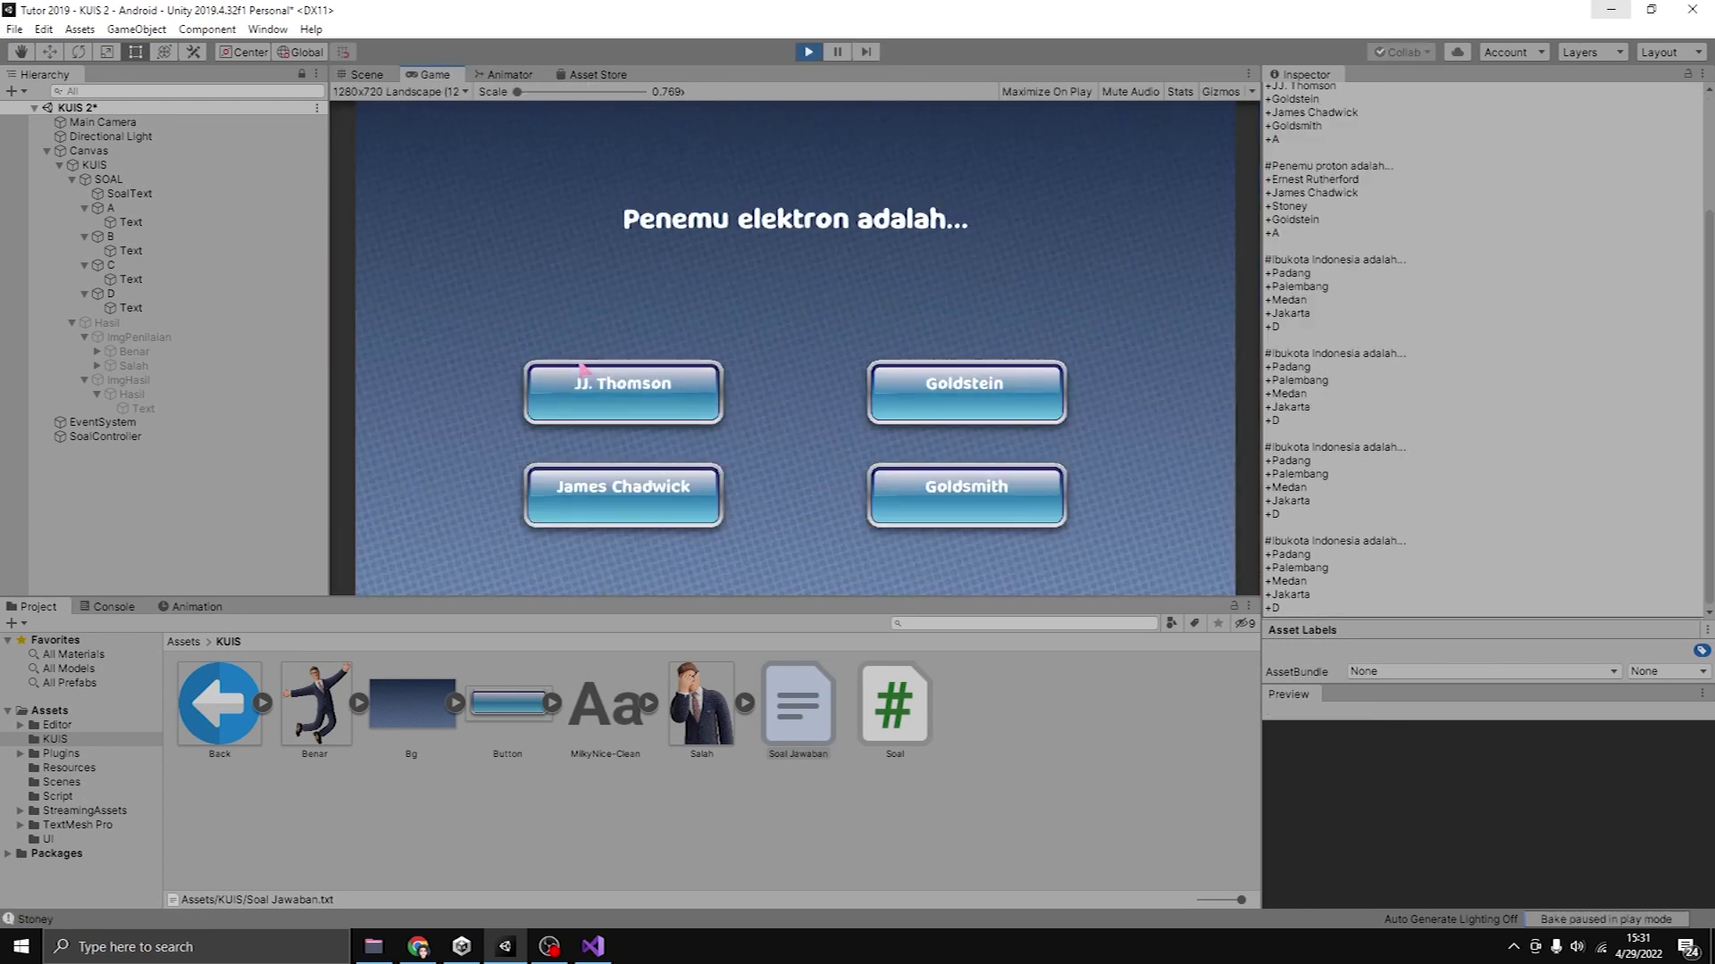
click(603, 398)
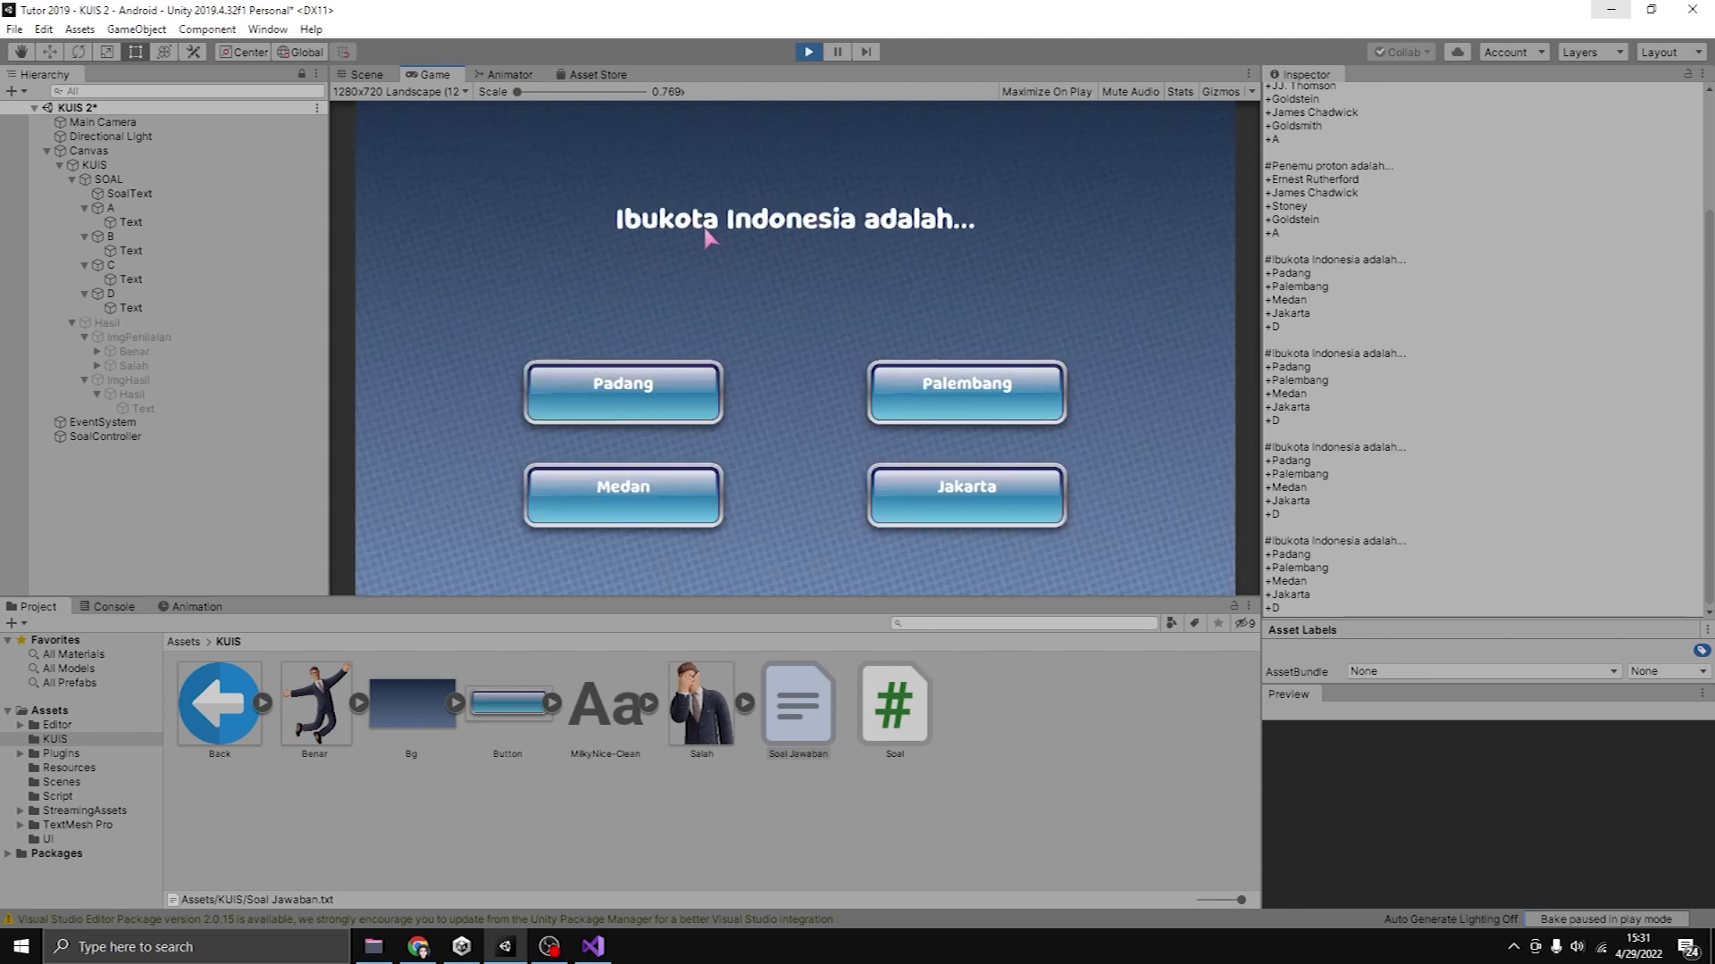
click(953, 478)
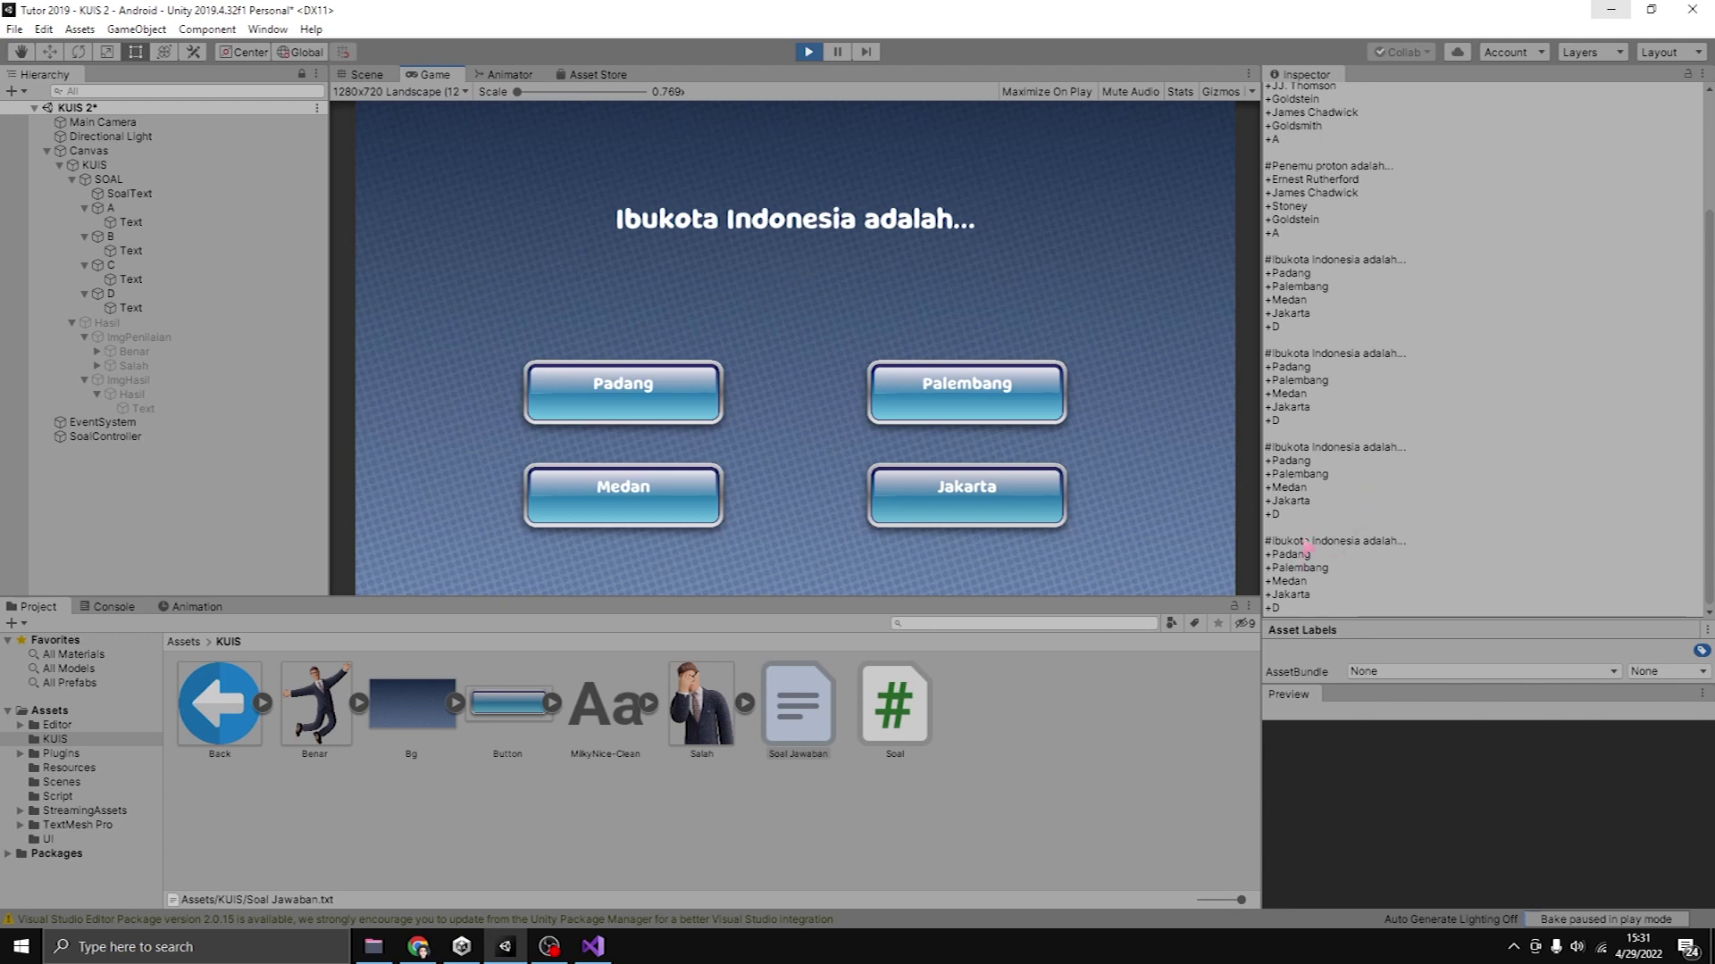
click(607, 505)
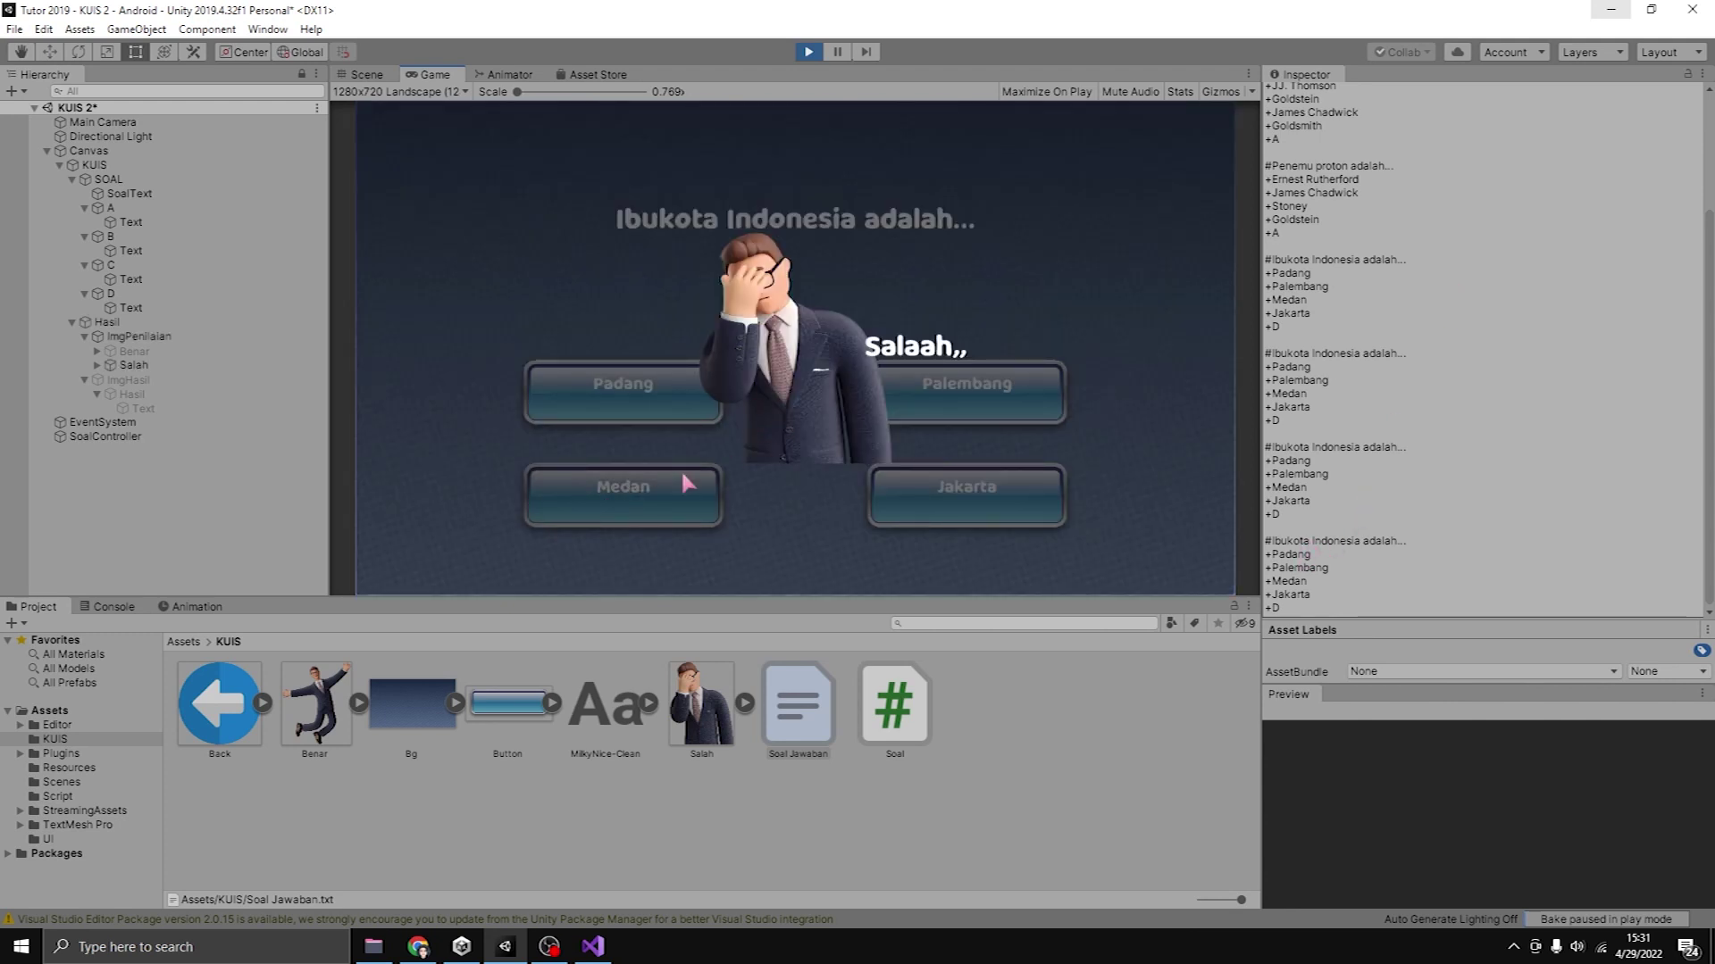
click(1013, 496)
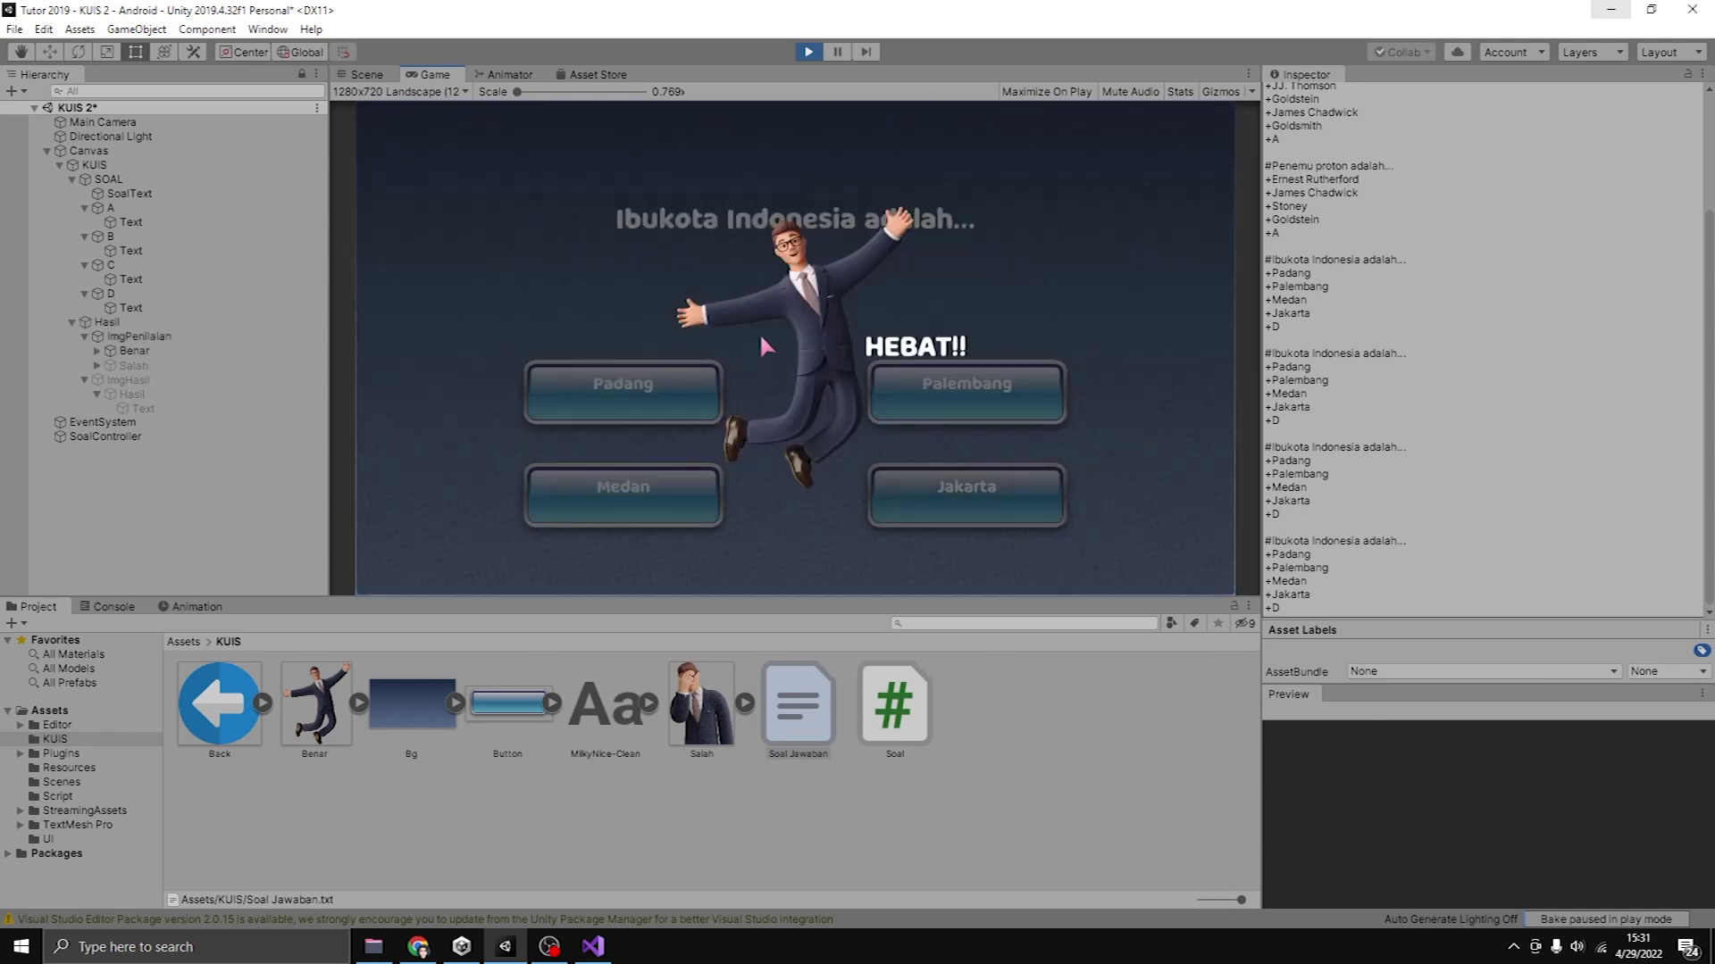
click(935, 406)
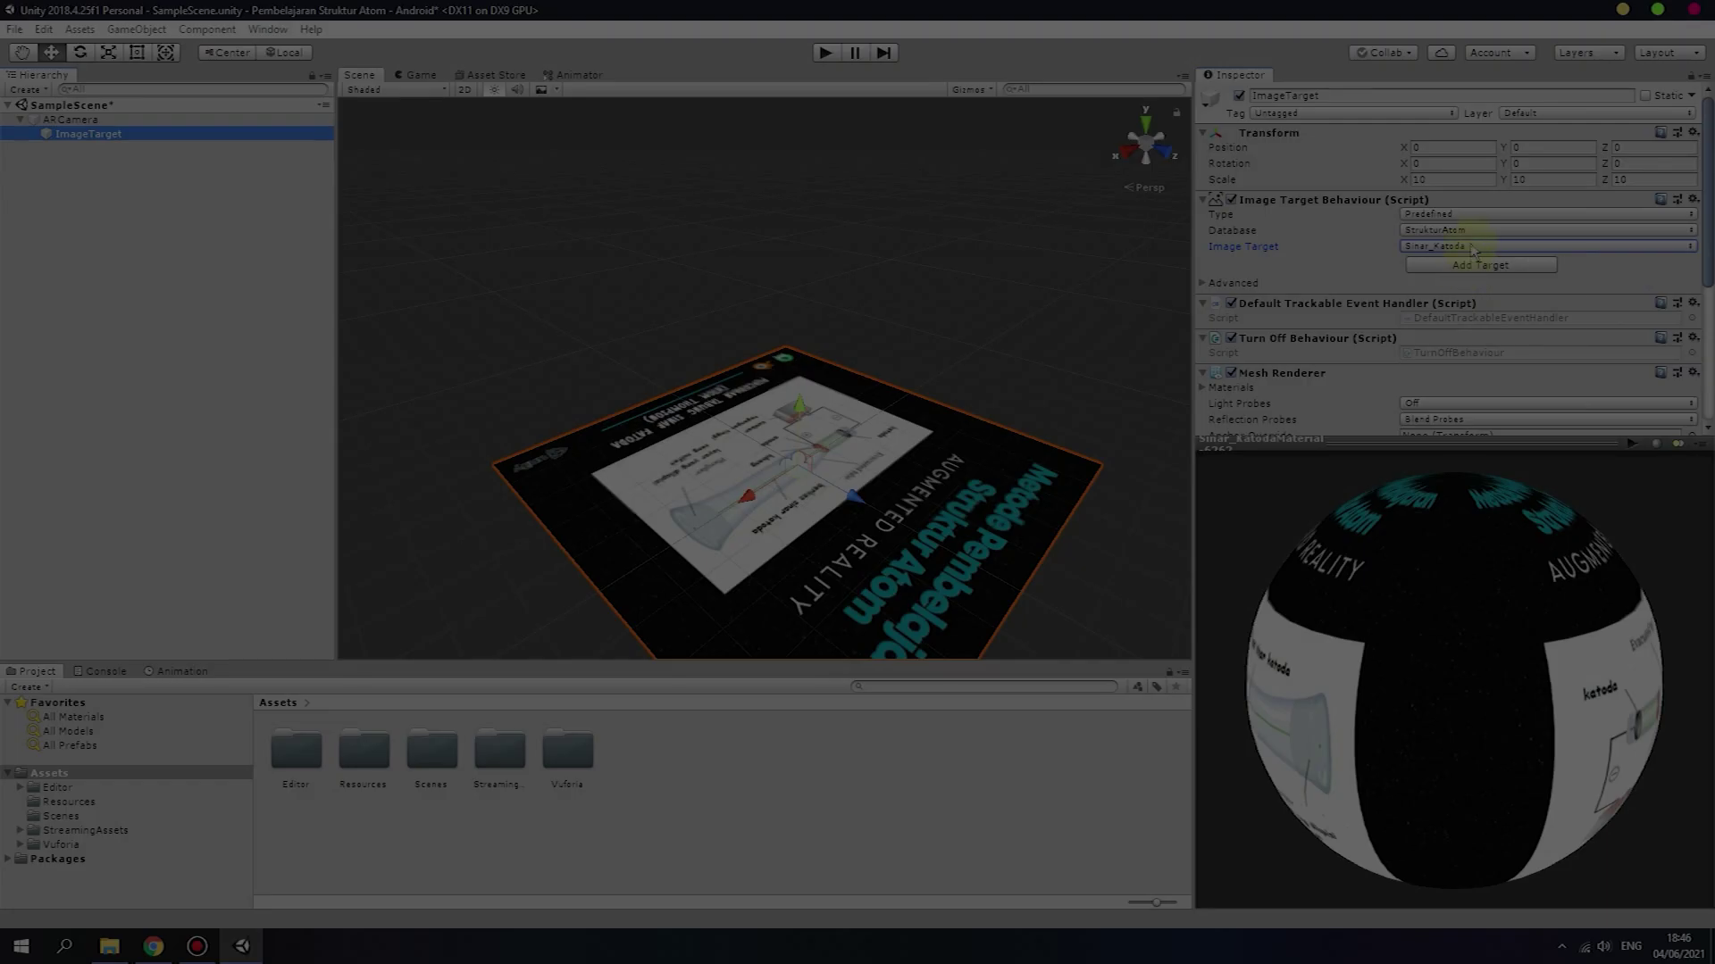
click(1472, 248)
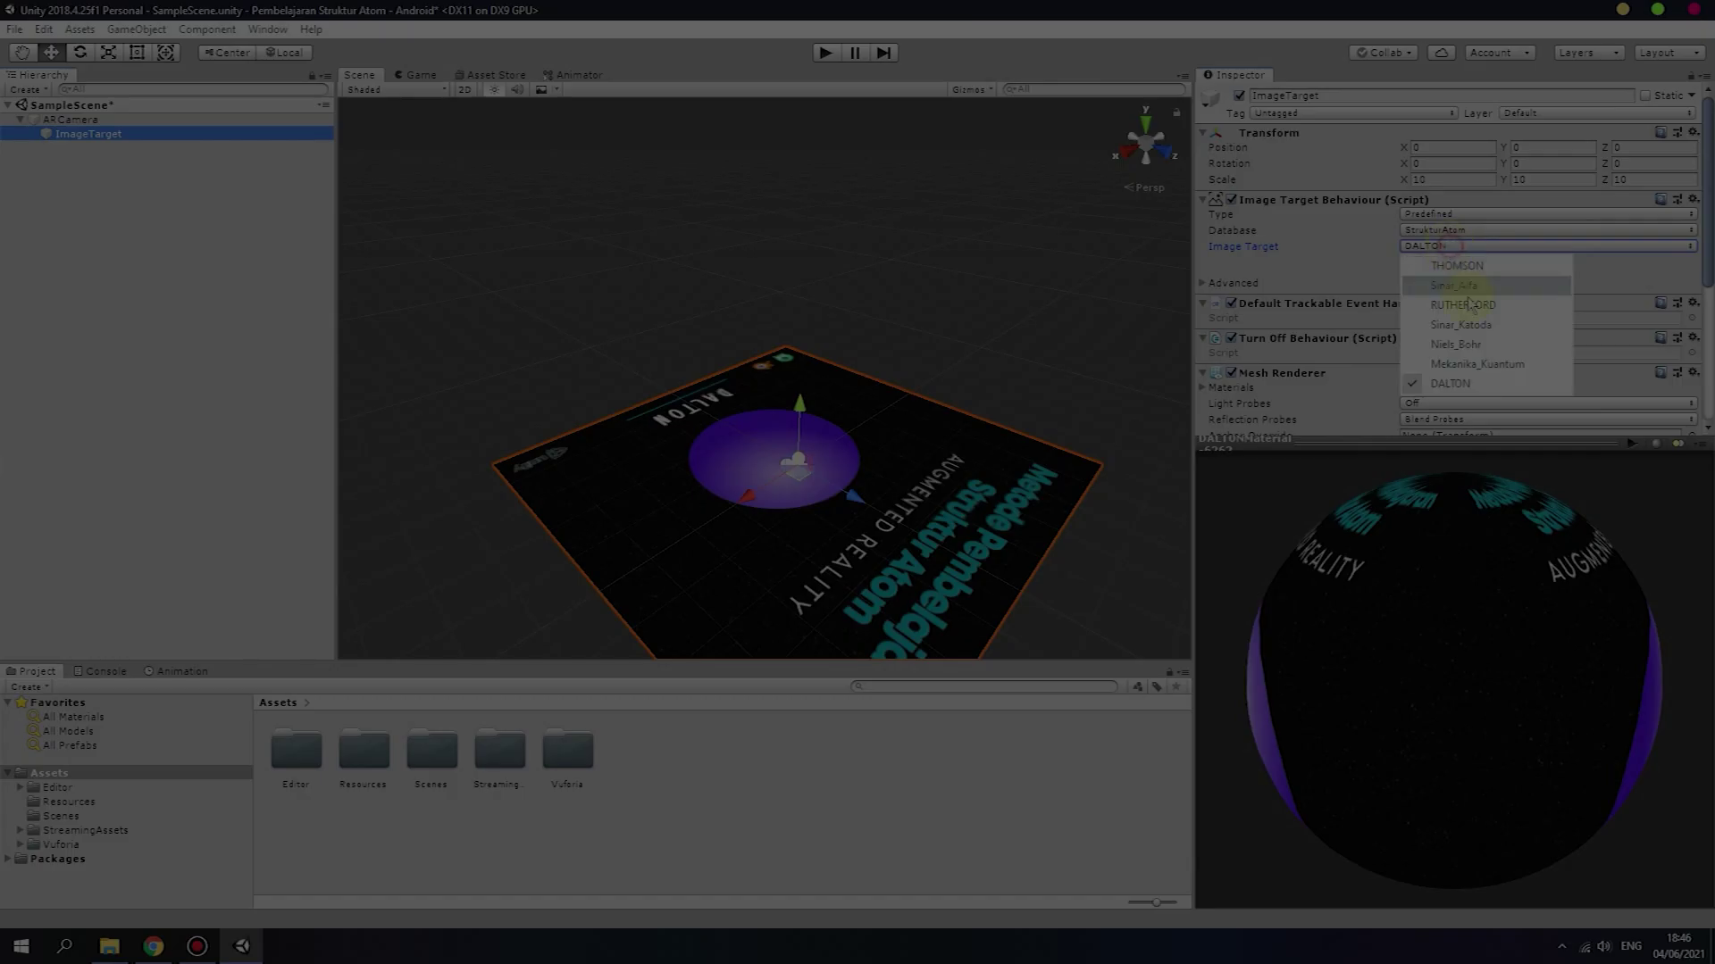
click(1458, 344)
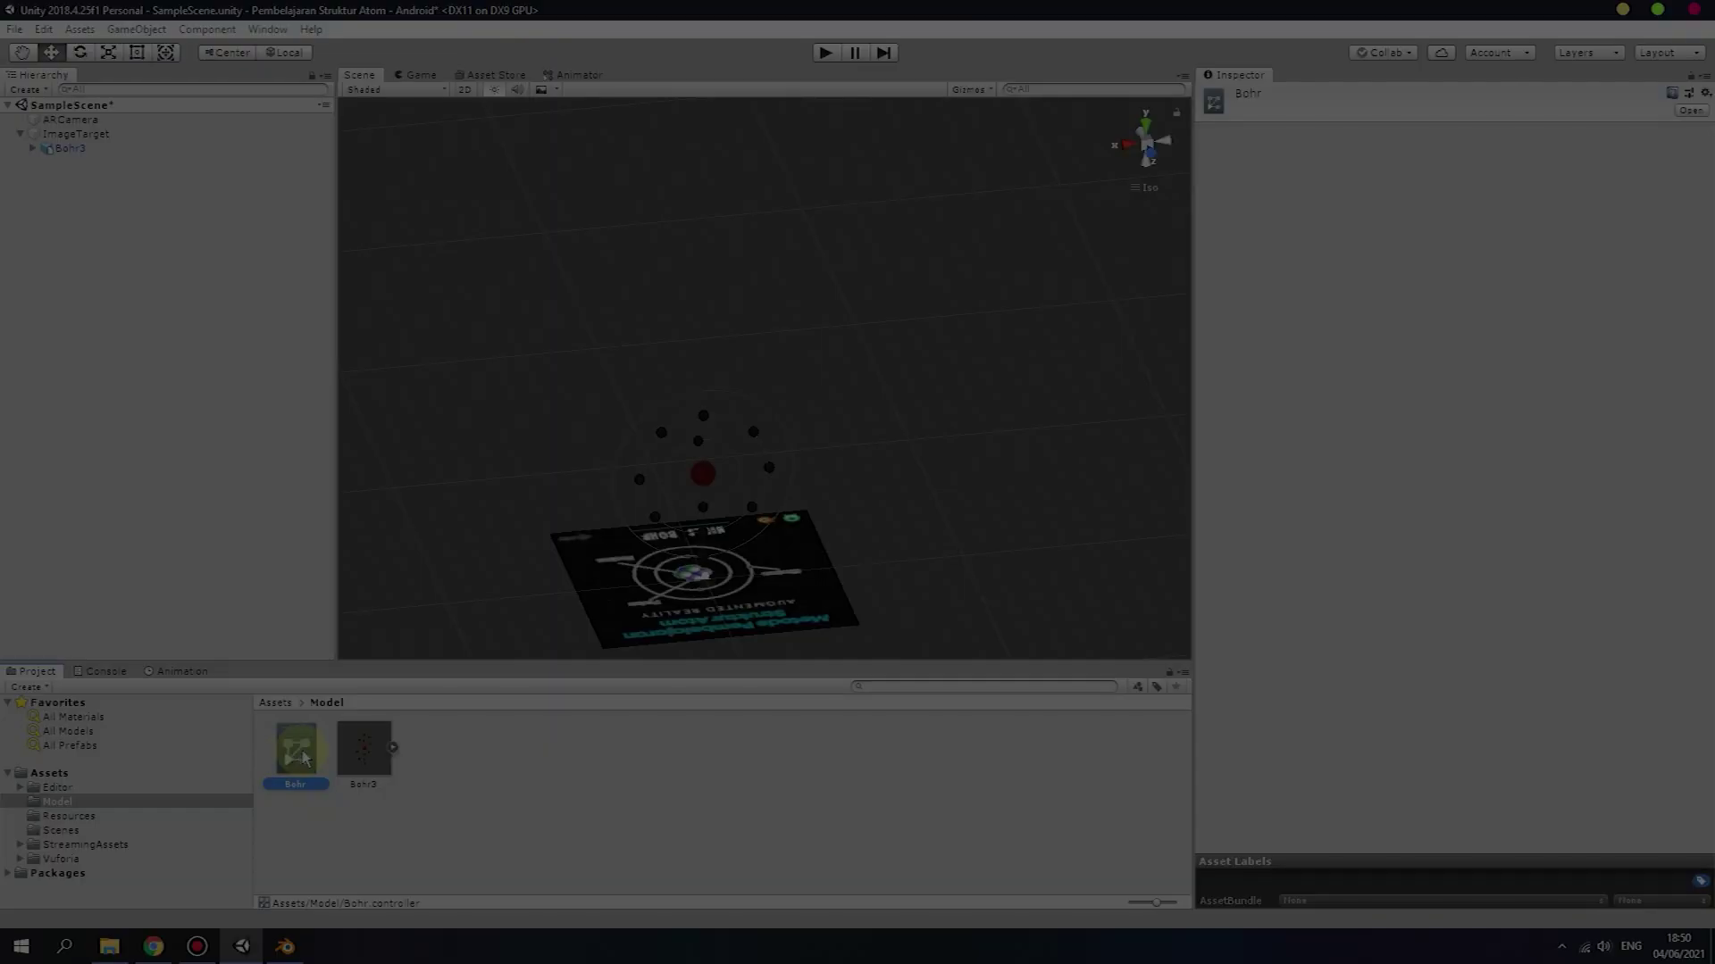
double_click(300, 755)
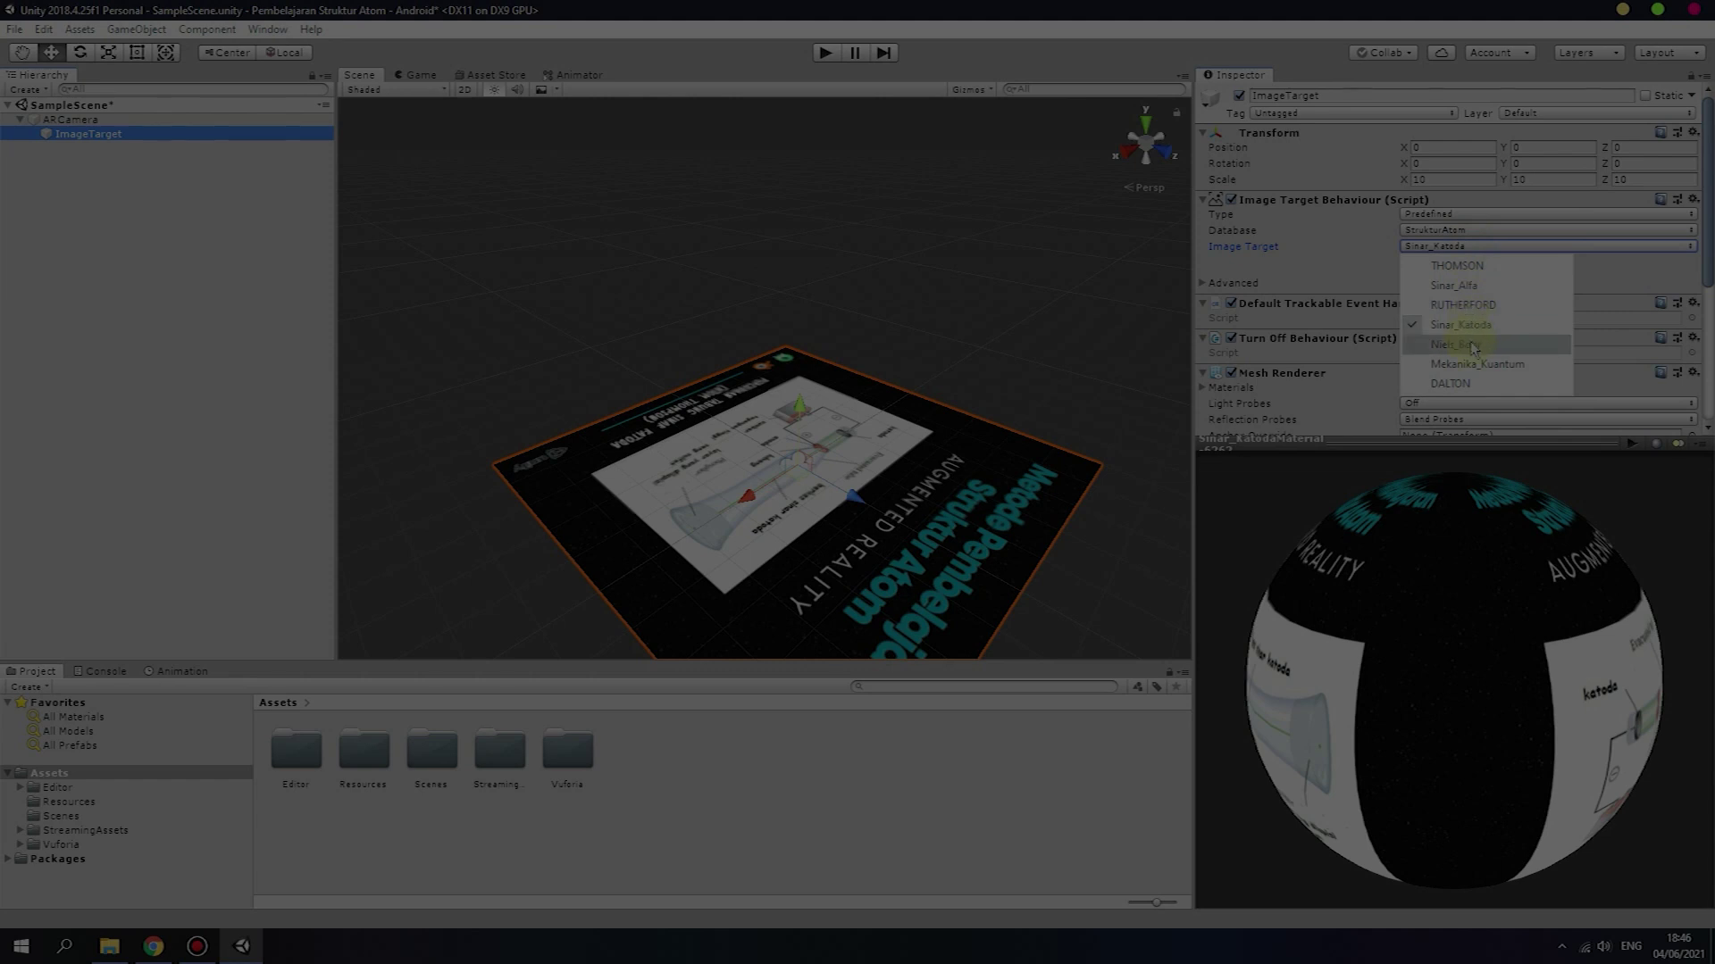
click(1472, 345)
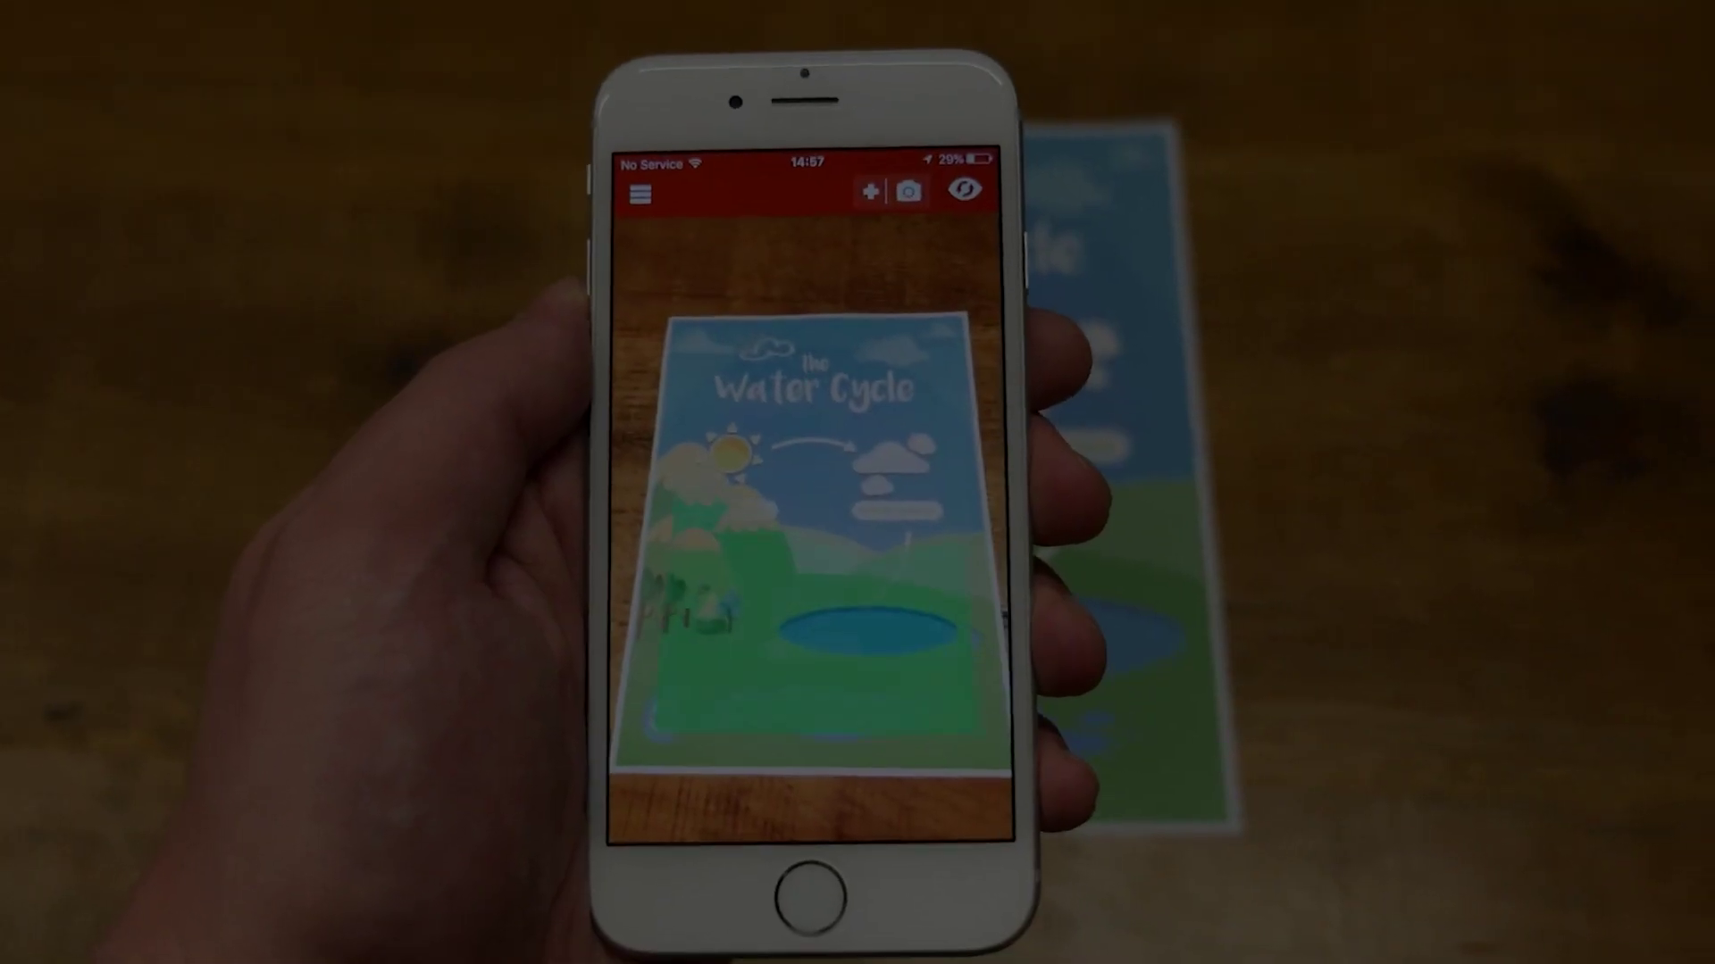